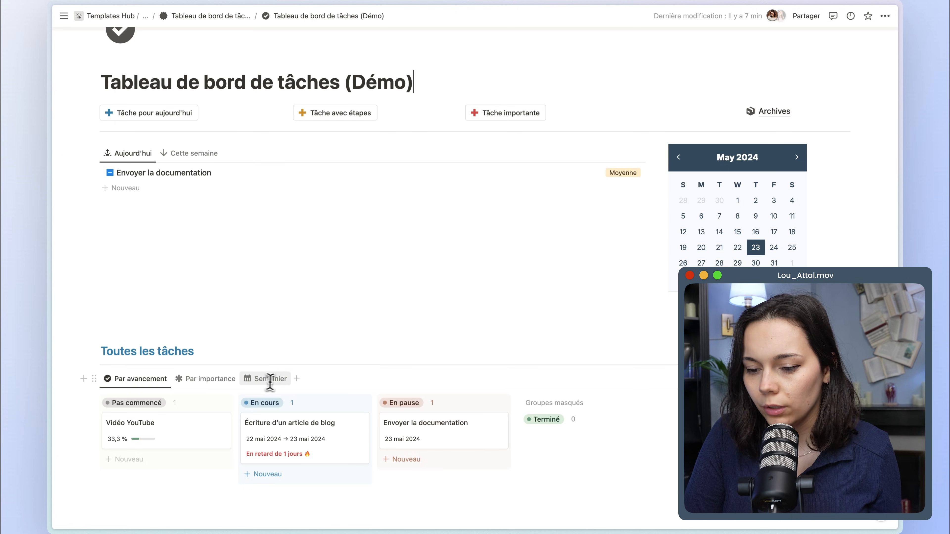
View the demo dashboard's Archives page, return to the dashboard and look at the Aujourd'hui task list.
click(784, 113)
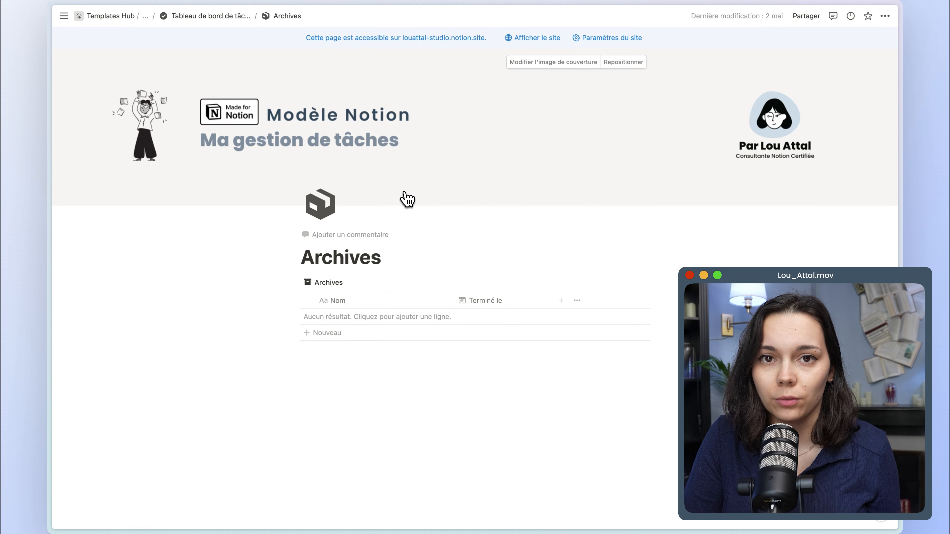
key(super+bracketleft)
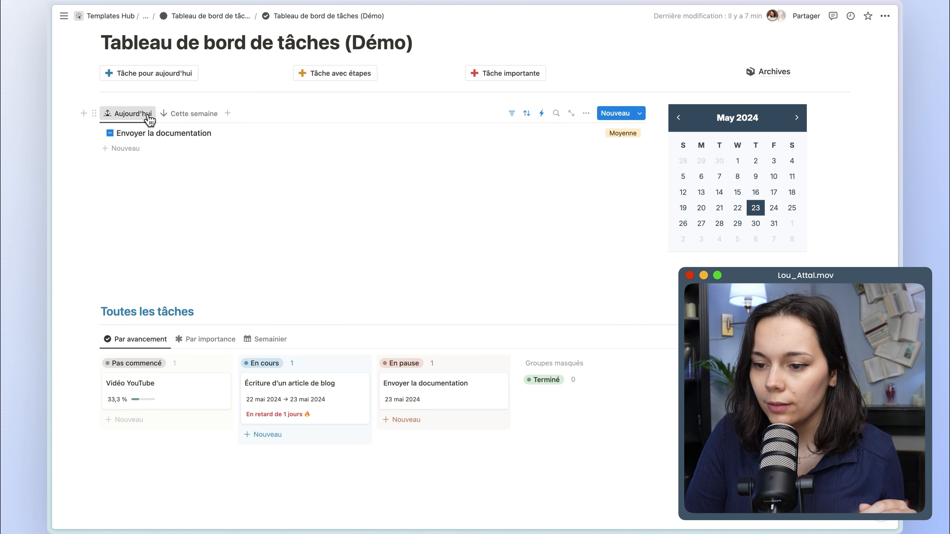
click(144, 115)
key(Escape)
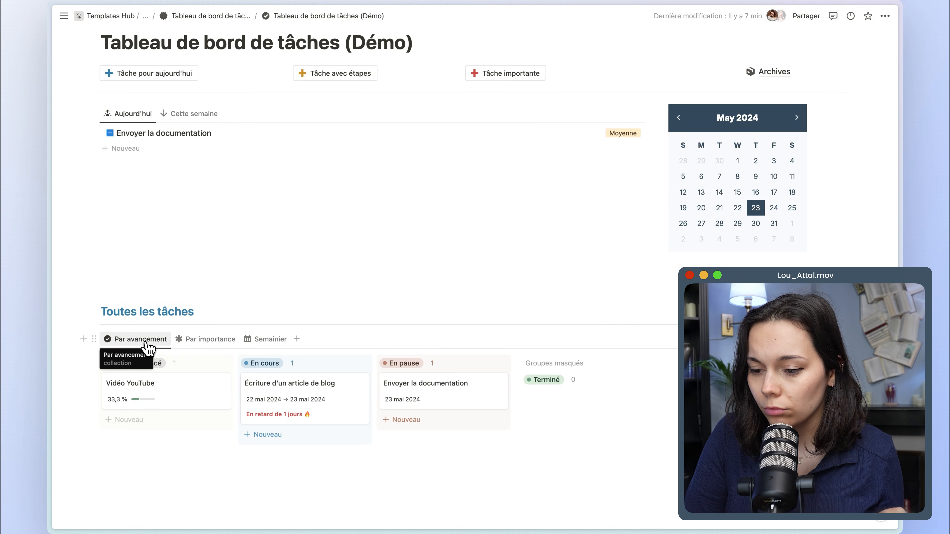
Look through all tasks in the Par importance view and in the Semainier calendar for the current week.
click(203, 346)
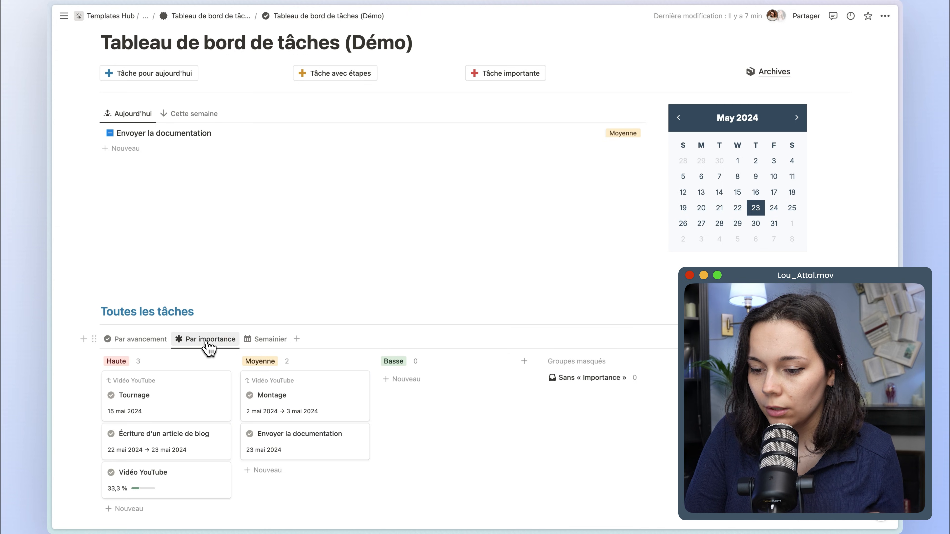
click(260, 340)
scroll(261, 340, down, 3)
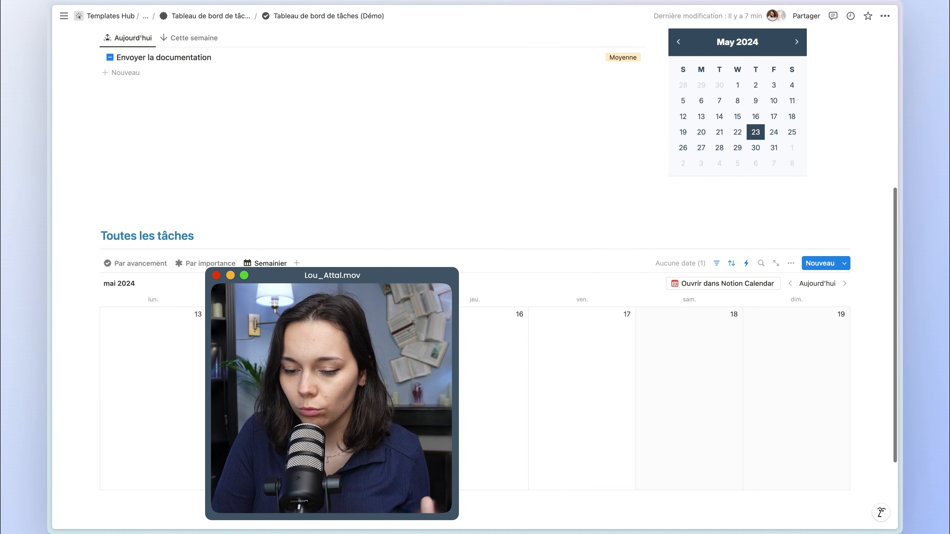
click(808, 257)
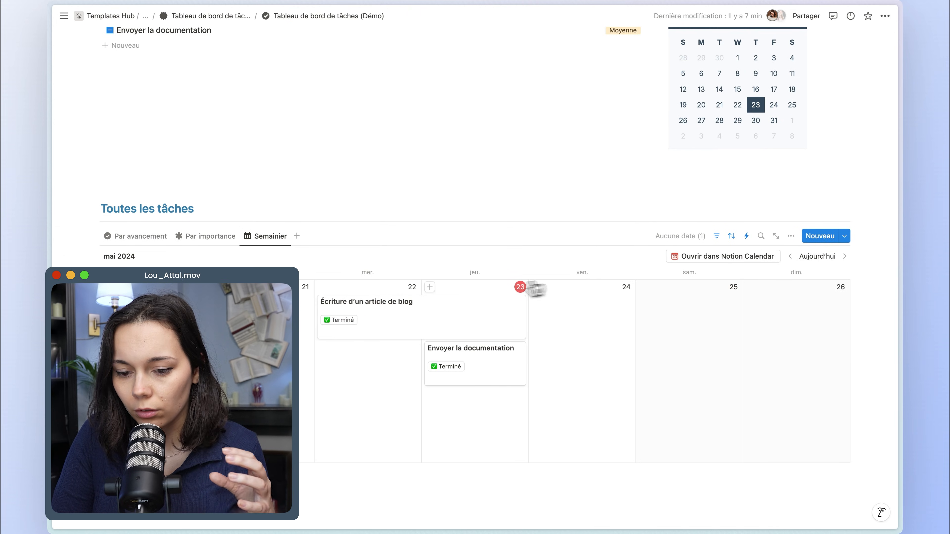
Open the task Écriture d'un article de blog from the weekly calendar and examine its properties and description.
scroll(452, 374, up, 2)
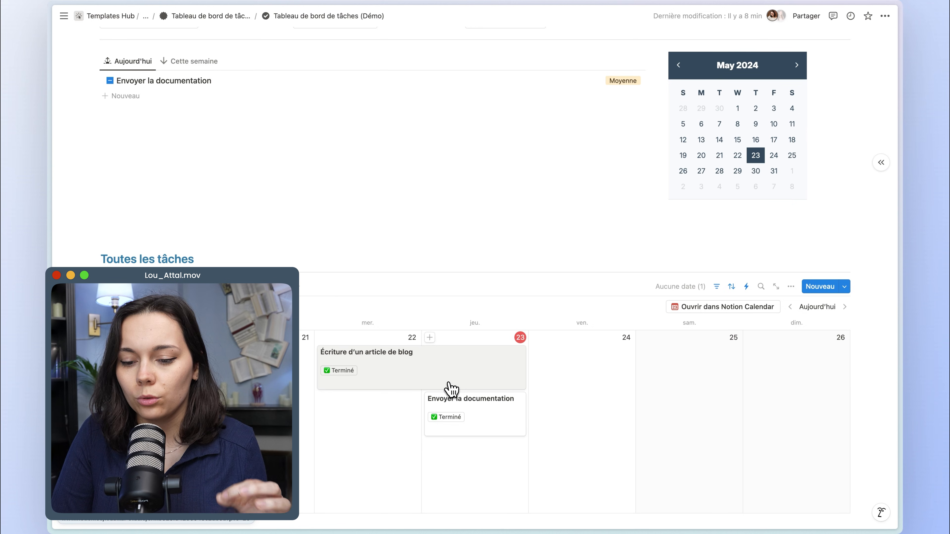
click(468, 382)
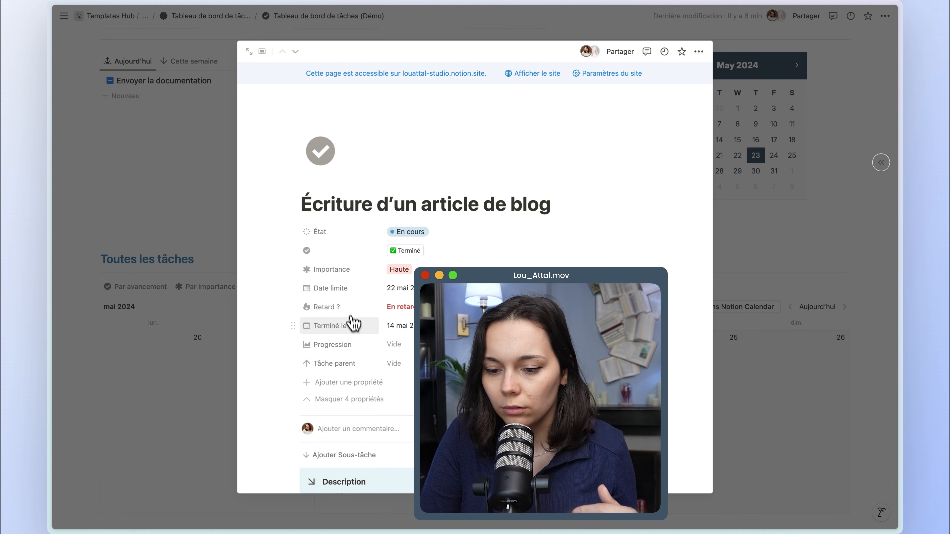
scroll(352, 324, down, 2)
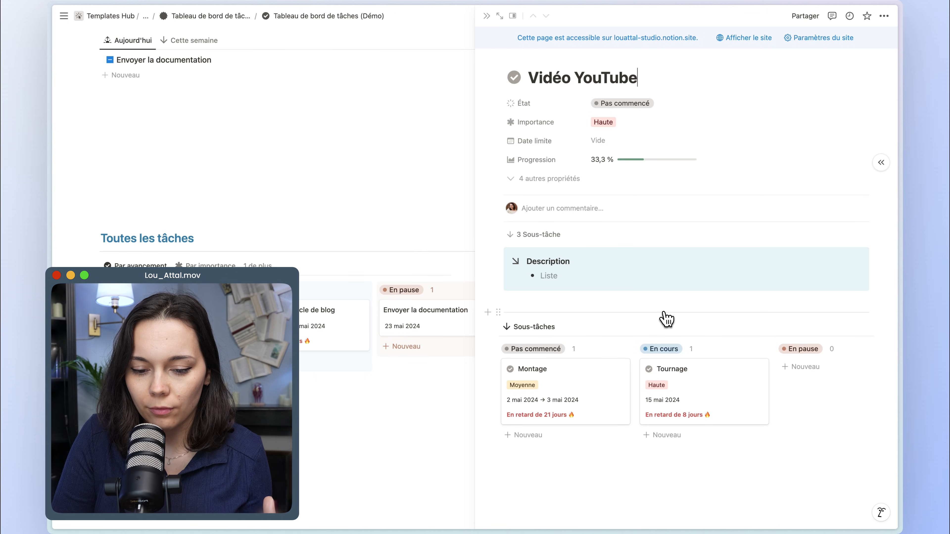
Move the Tournage and Montage sub-tasks of Vidéo YouTube to Terminé and check the parent task's Progression.
scroll(674, 415, right, 5)
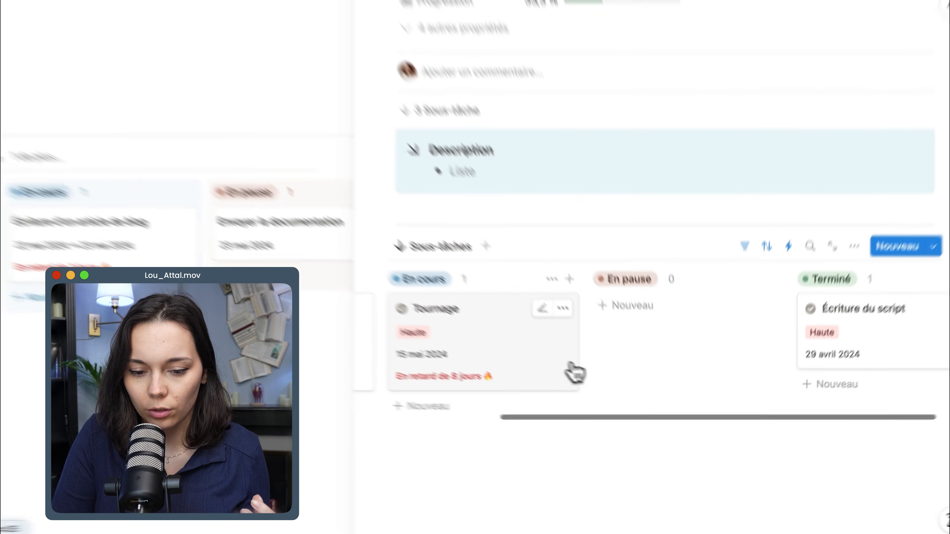
drag(575, 372, 632, 361)
scroll(632, 361, left, 3)
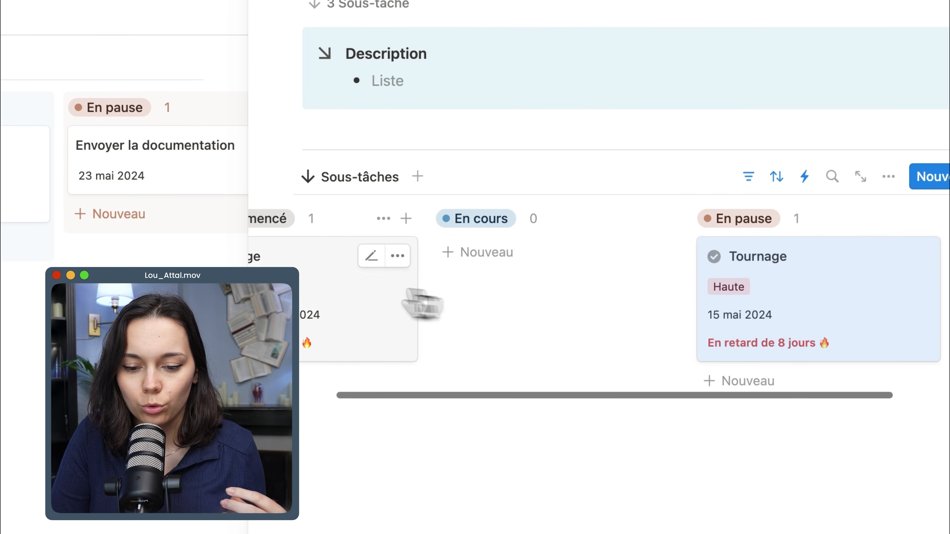
drag(422, 304, 502, 297)
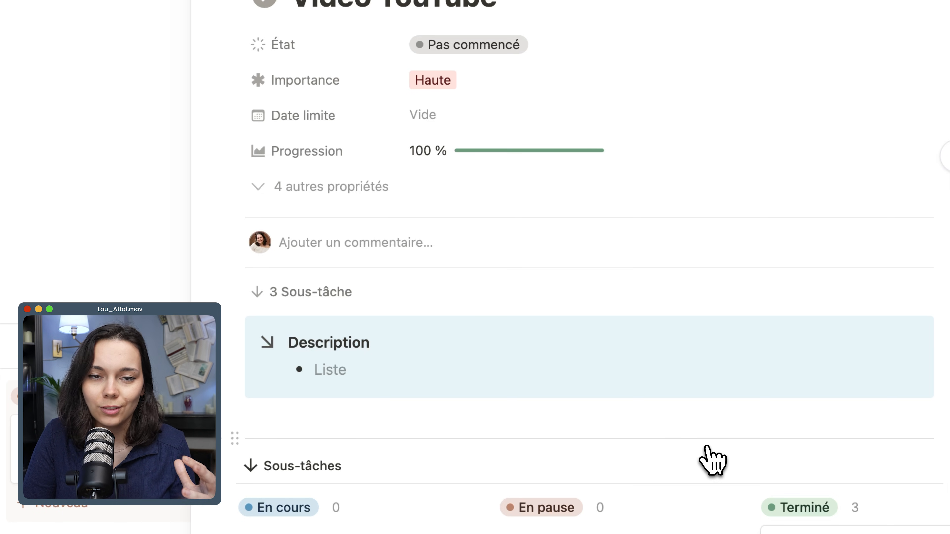
scroll(400, 184, up, 1)
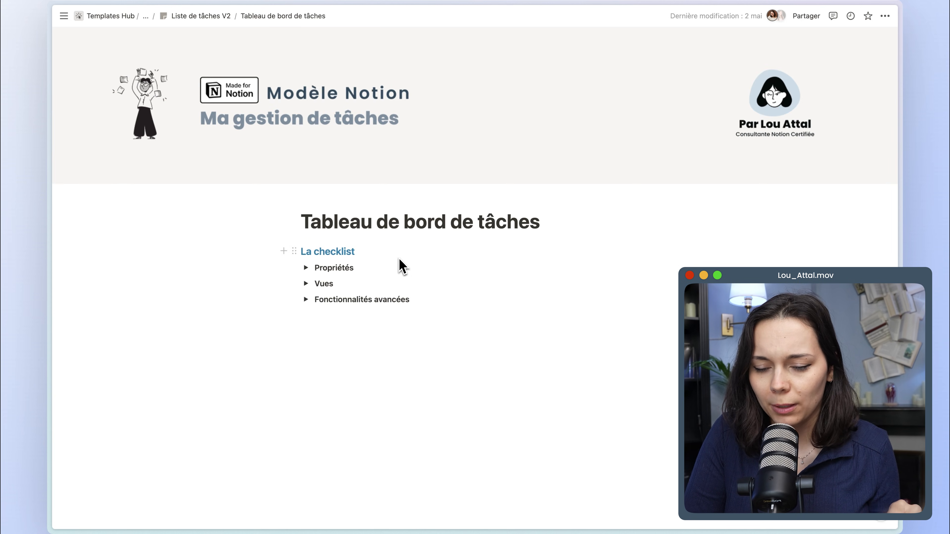
Expand the Propriétés, Vues and Fonctionnalités avancées sections of the checklist and read through their items.
click(306, 268)
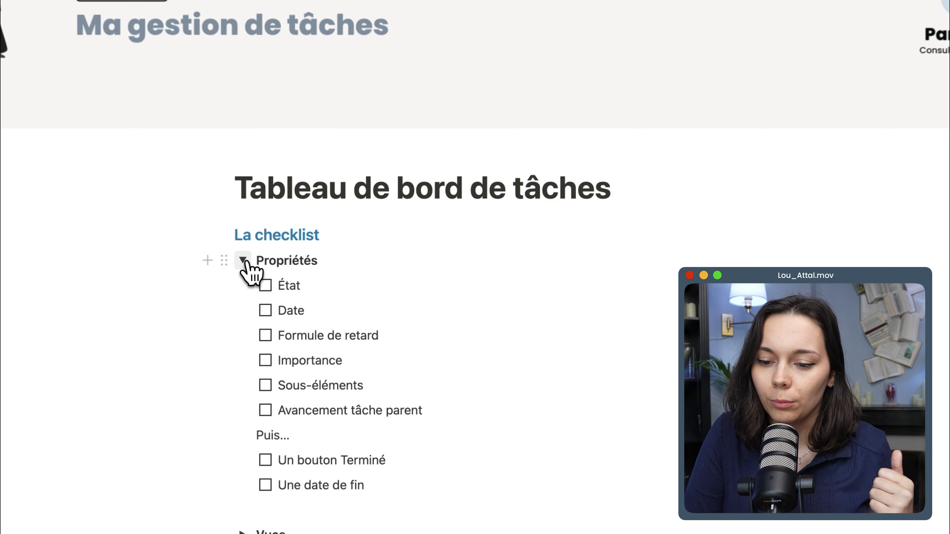
scroll(247, 266, down, 5)
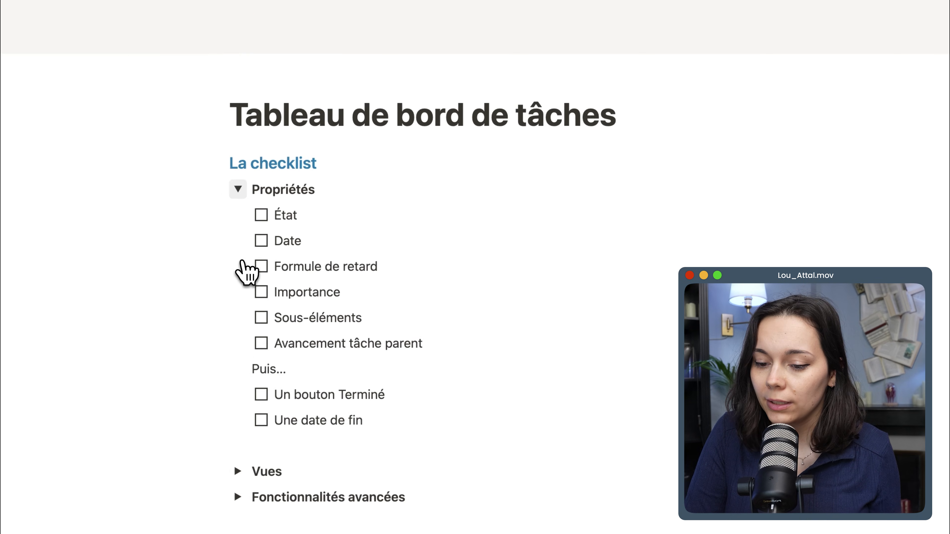
click(238, 418)
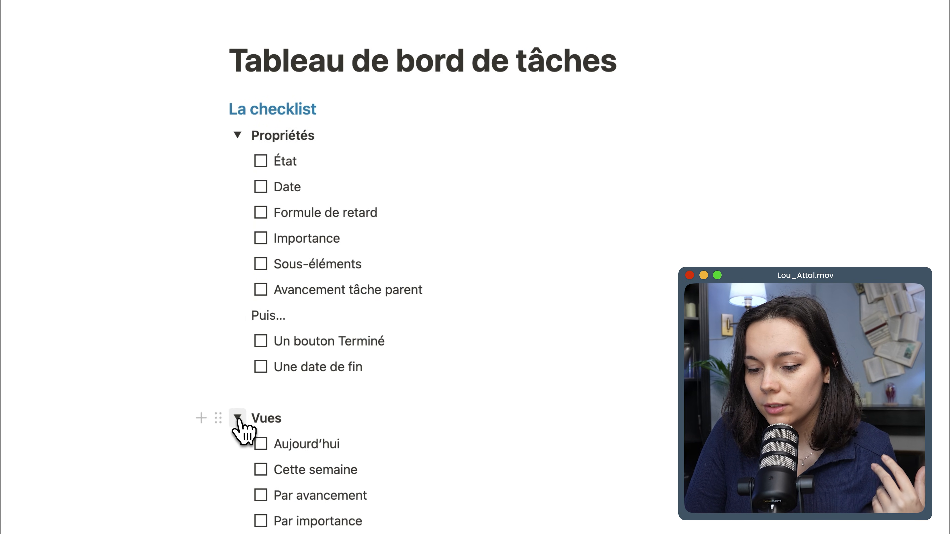
scroll(239, 422, down, 3)
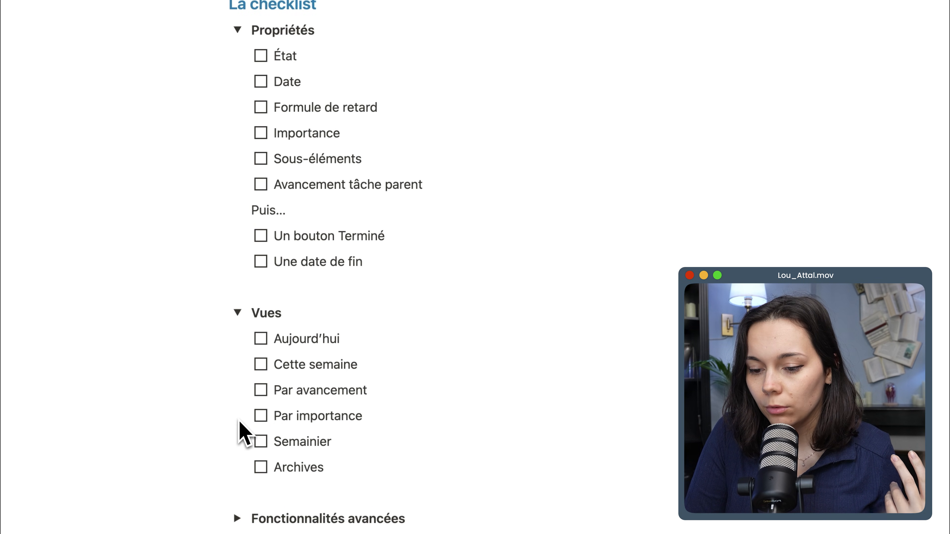
scroll(240, 464, down, 3)
click(238, 435)
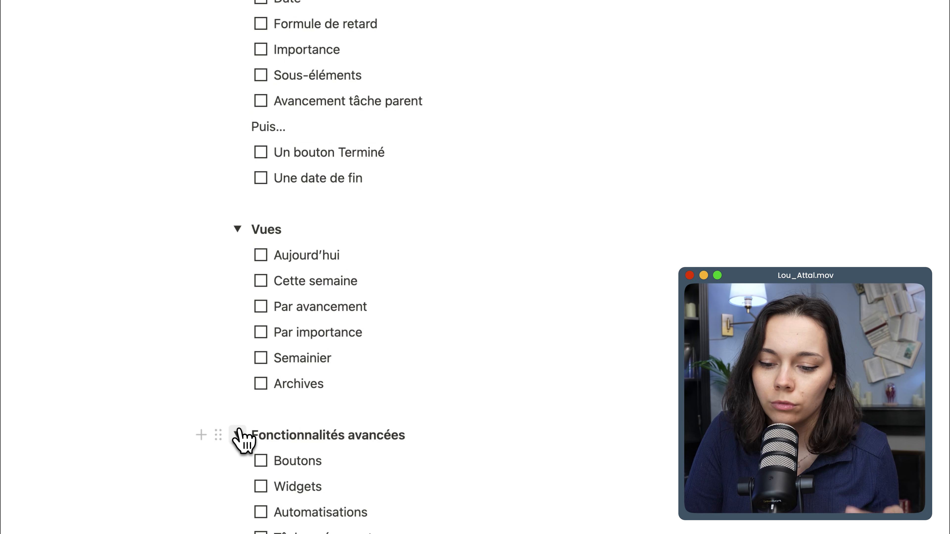
scroll(242, 438, down, 2)
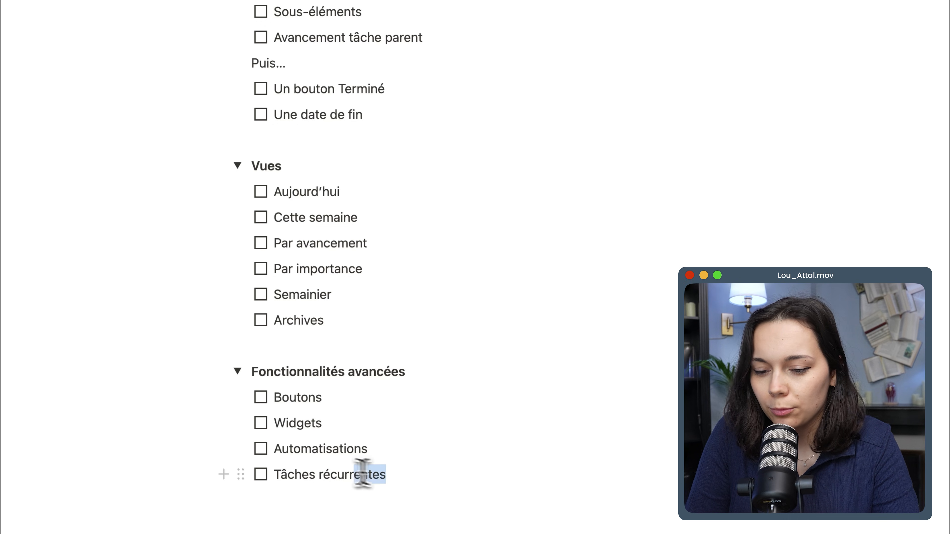
drag(362, 473, 273, 445)
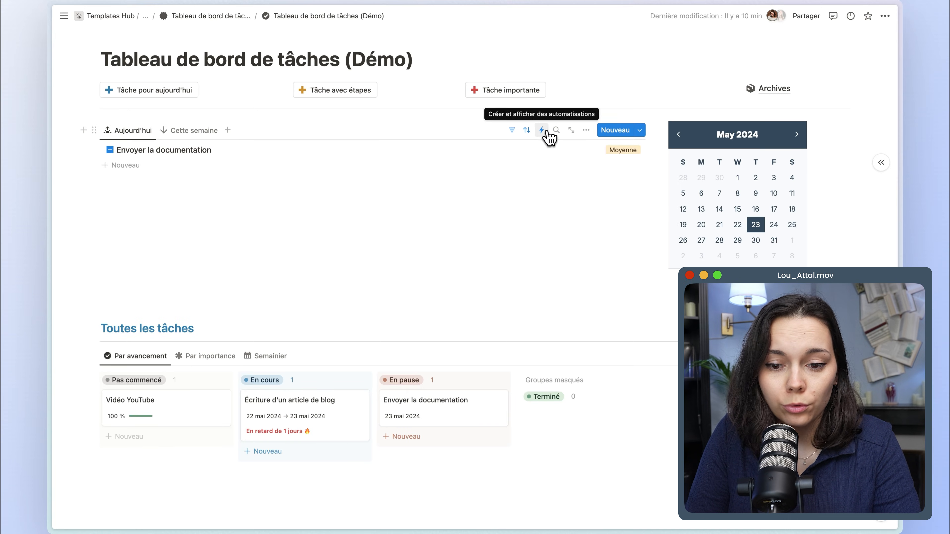
Look at the automations of the Aujourd'hui list in the demo dashboard, close them and open its new-task options.
click(542, 130)
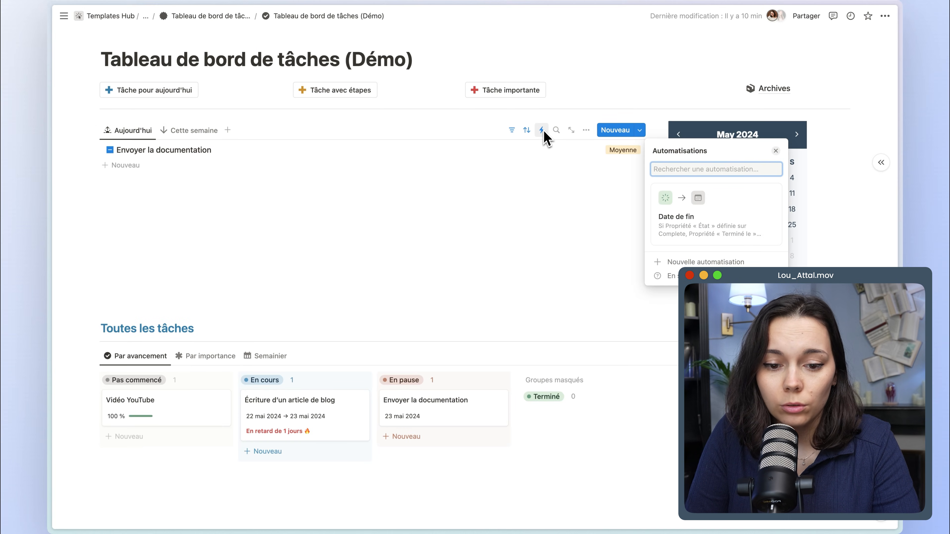
click(576, 158)
click(640, 130)
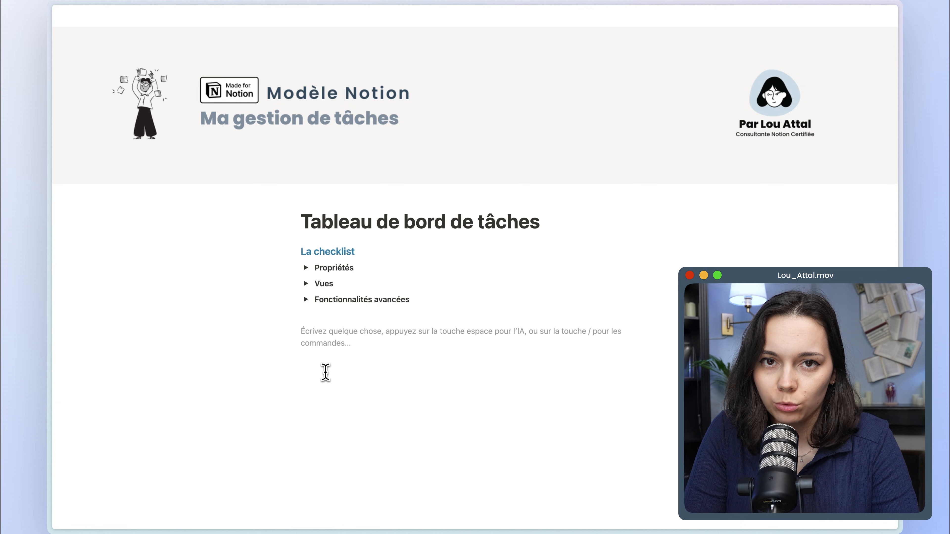
Insert a table view below the checklist on the Tableau de bord de tâches page and create a new database for it.
text(/table)
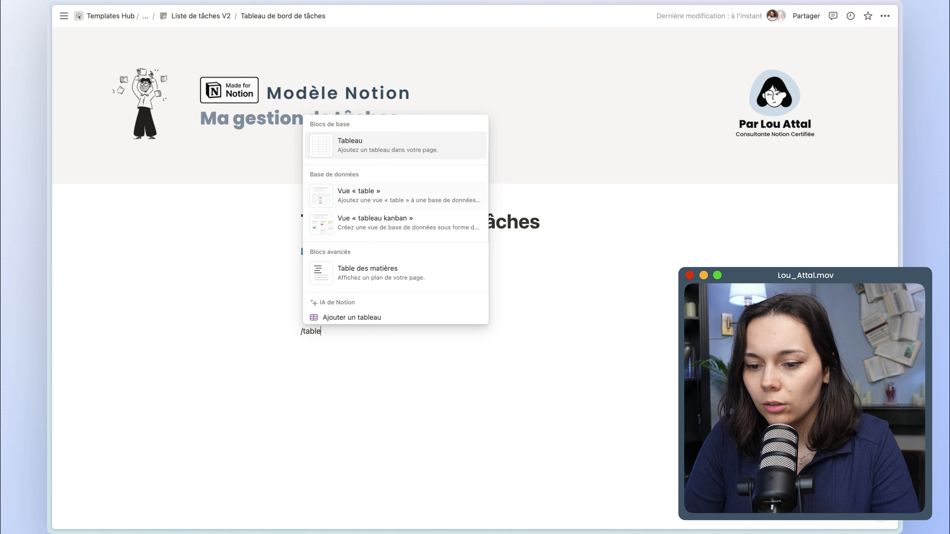
click(299, 137)
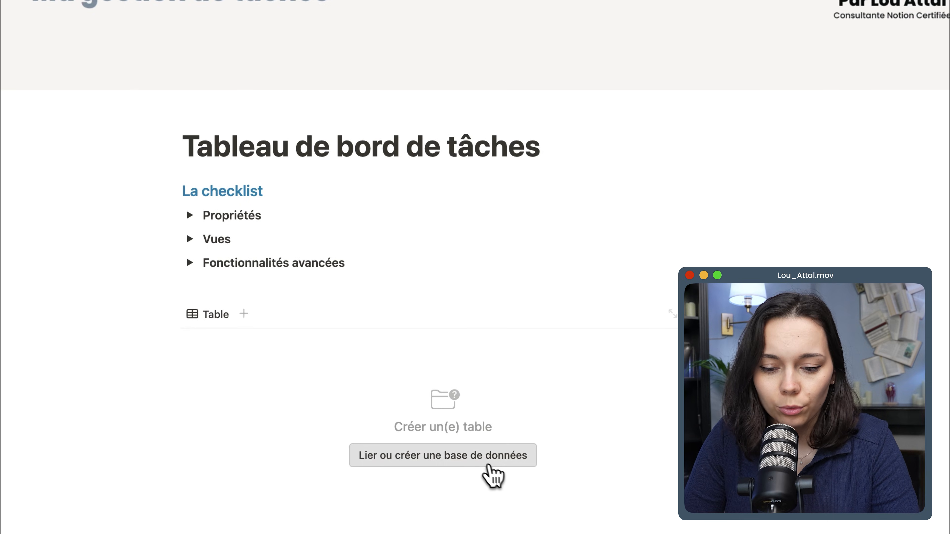
scroll(486, 473, down, 2)
click(482, 403)
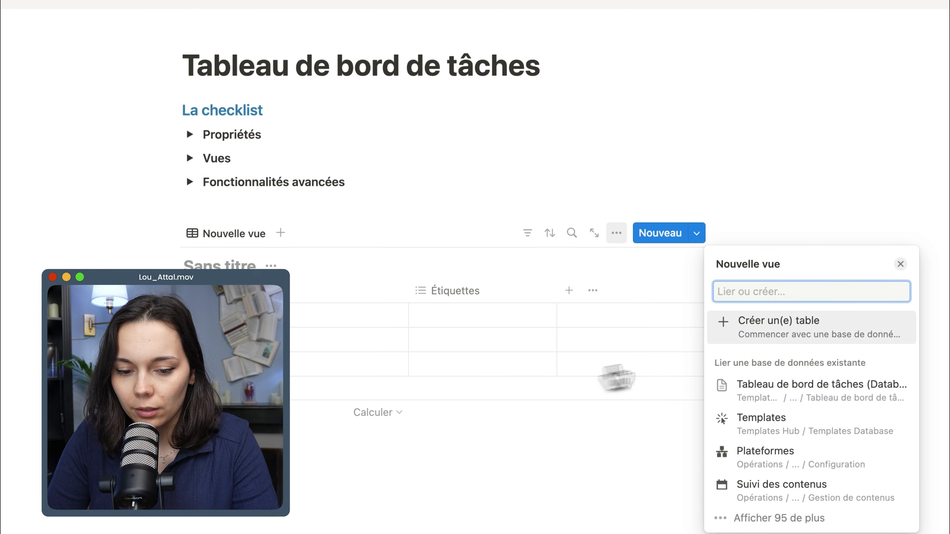
click(735, 334)
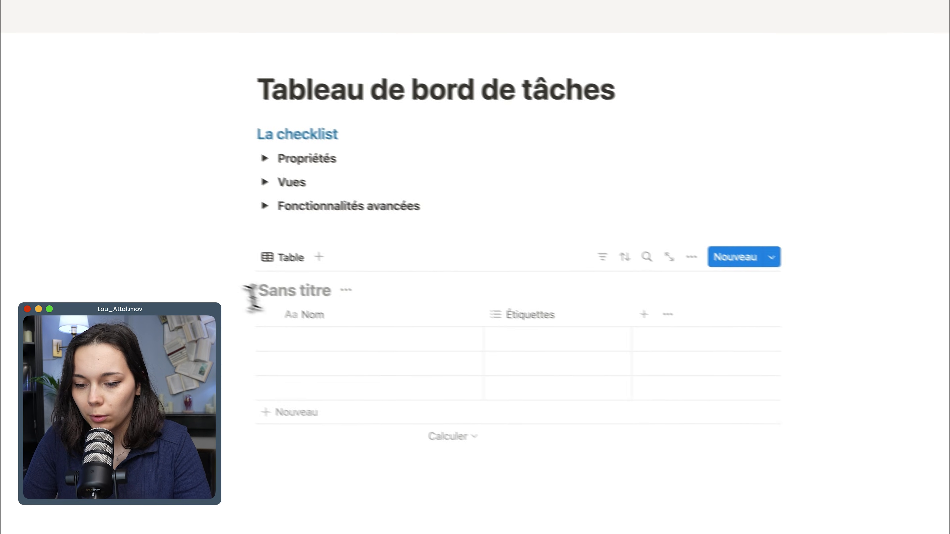
Name the database Ma liste de tâches and hide its title in the table view.
click(190, 267)
text(Ma liste de tâches)
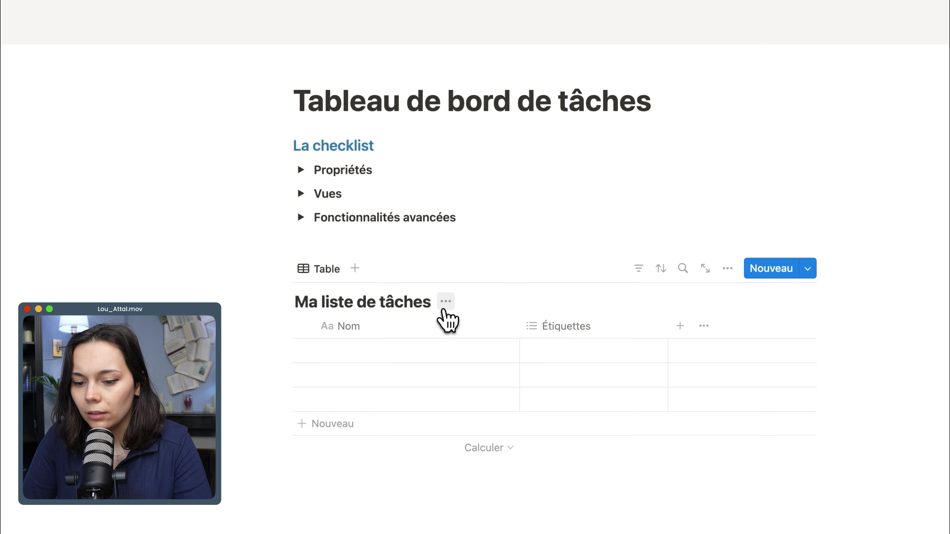
click(445, 303)
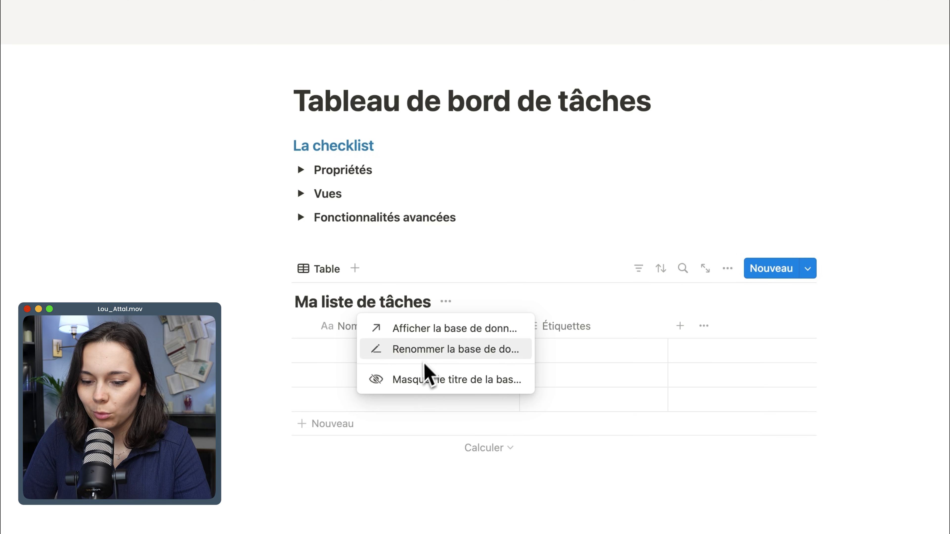
click(425, 379)
Add a level 3 heading reading Toutes les tâches directly above the table.
click(362, 251)
key(Return)
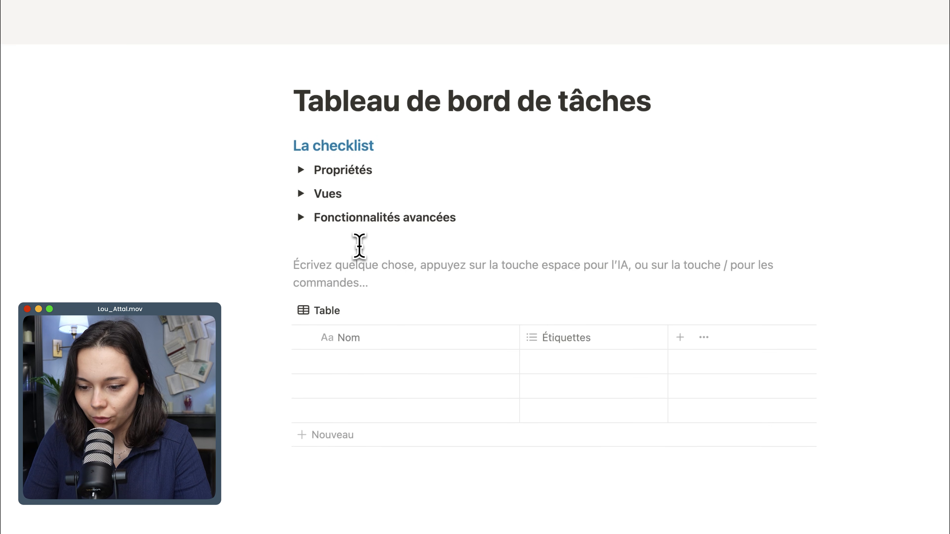
text(/t3)
key(Return)
text(Toutes les tâc)
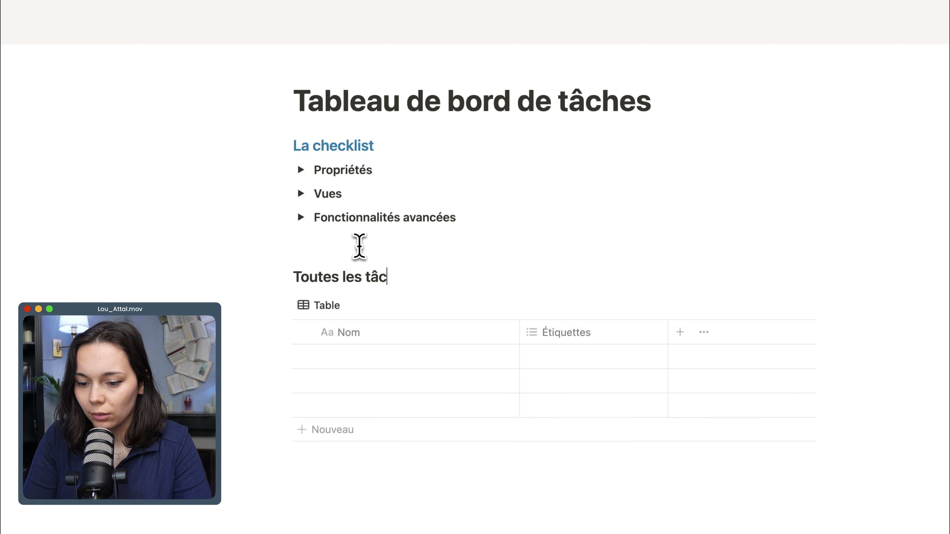
text(hes)
Colour the Toutes les tâches heading text blue, matching the La checklist heading.
triple_click(370, 275)
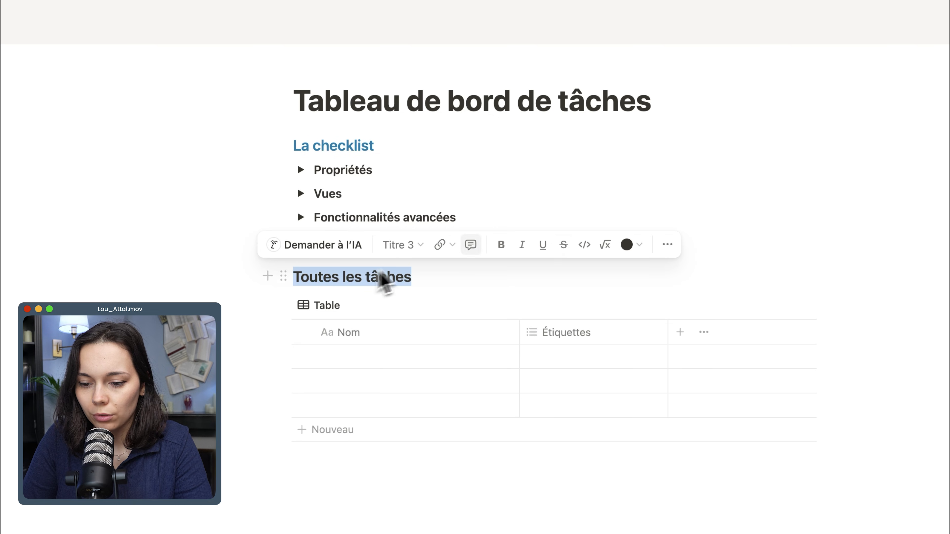
click(631, 245)
click(611, 320)
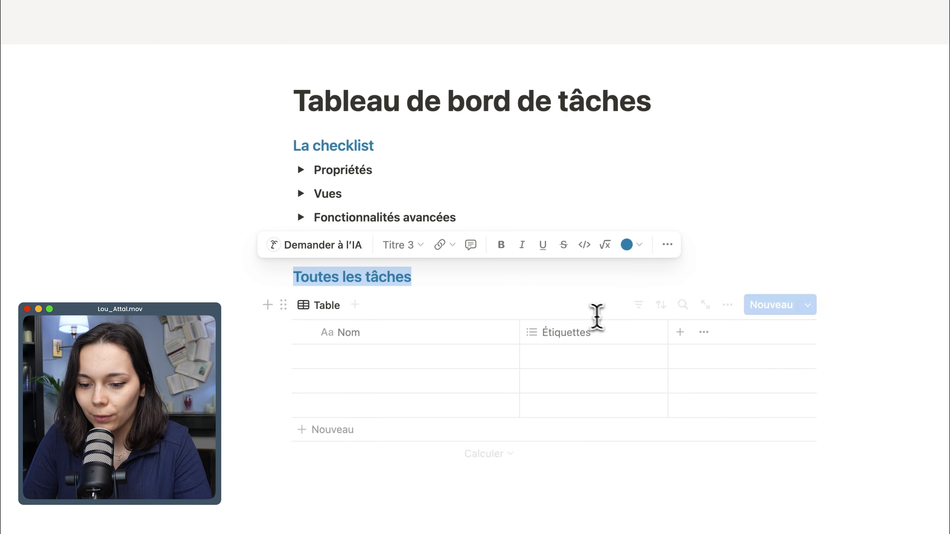
Add a divider line between the Toutes les tâches heading and the table.
click(494, 278)
key(Return)
text(---)
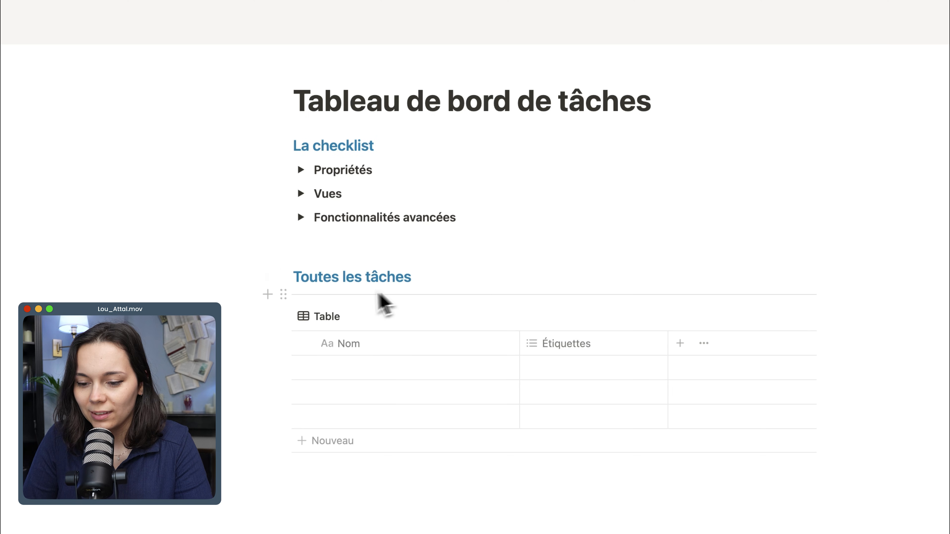
click(416, 285)
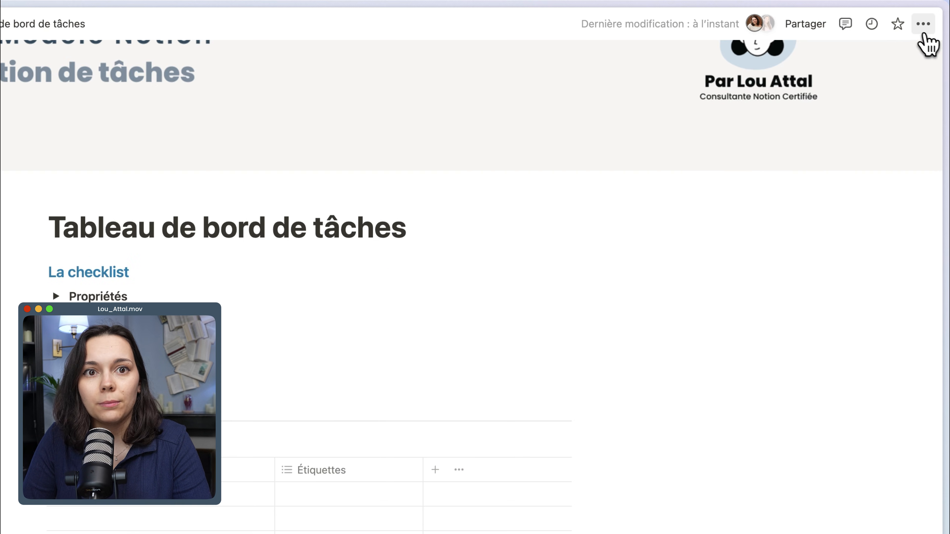
Set the Tableau de bord de tâches page to full width.
click(922, 26)
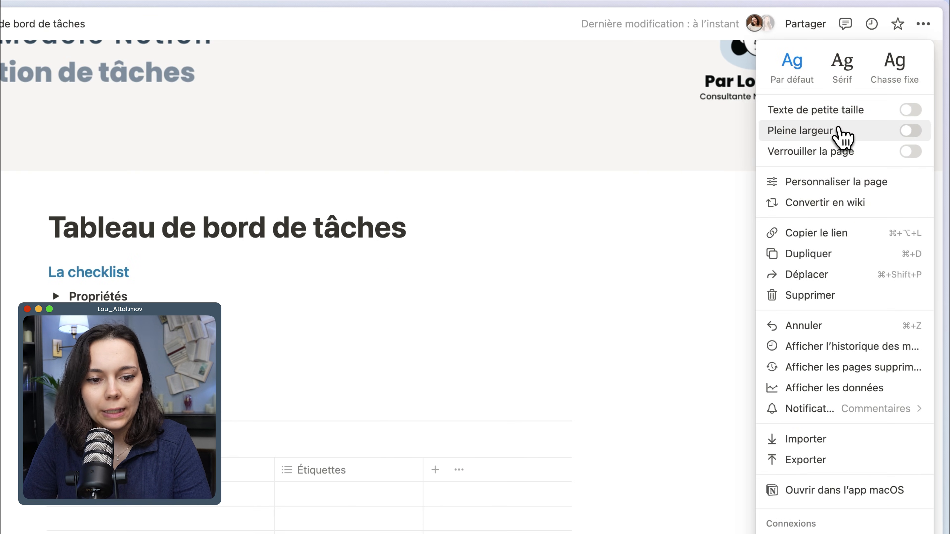
click(909, 131)
click(710, 274)
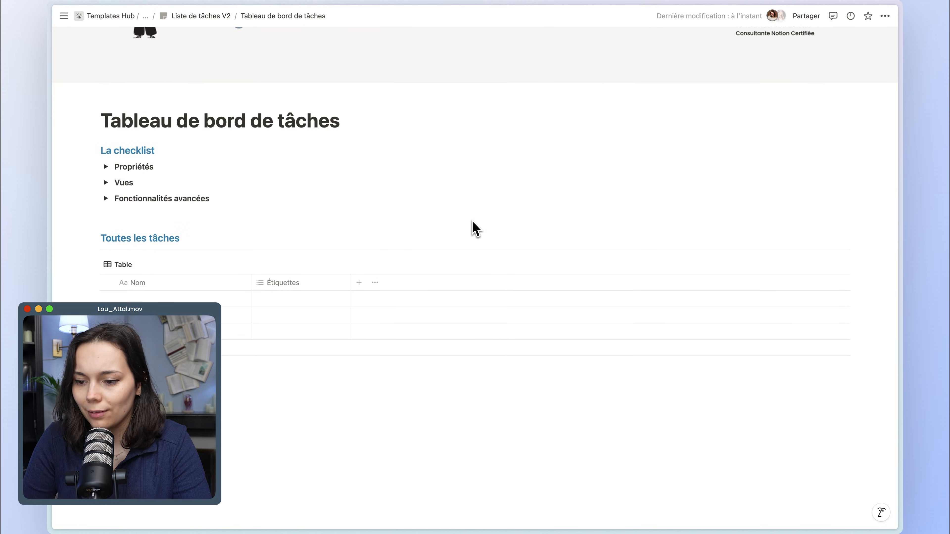
Insert an empty line below the Fonctionnalités avancées toggle and expand the Propriétés toggle in the checklist.
click(210, 215)
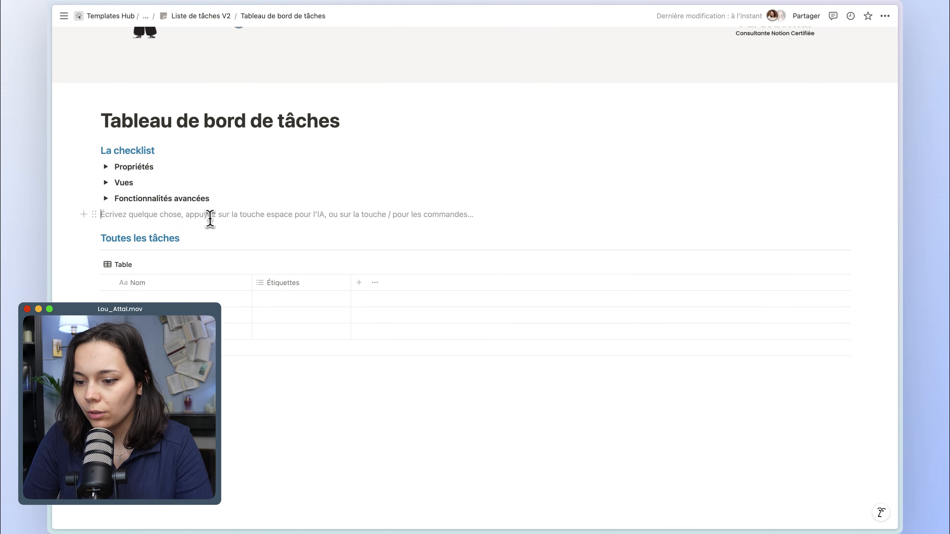
key(Return)
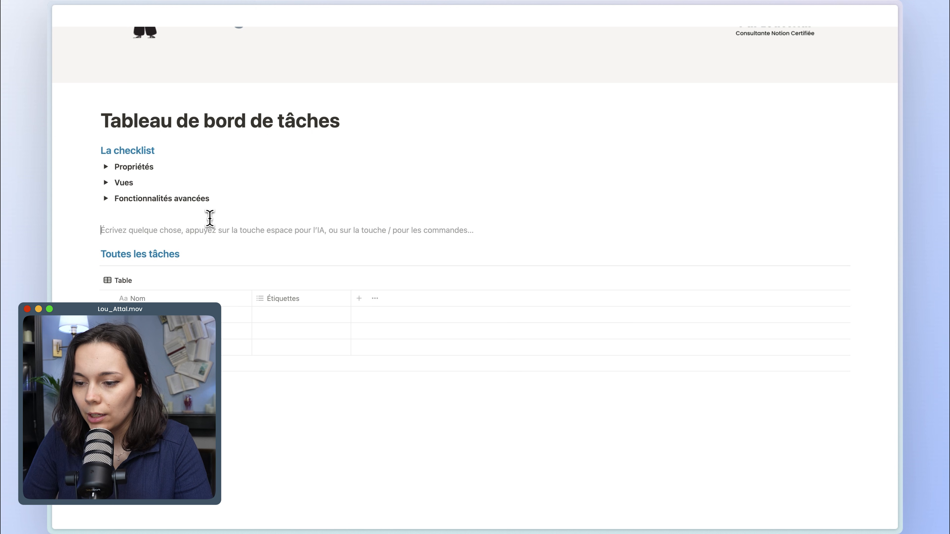
click(106, 166)
scroll(186, 212, down, 2)
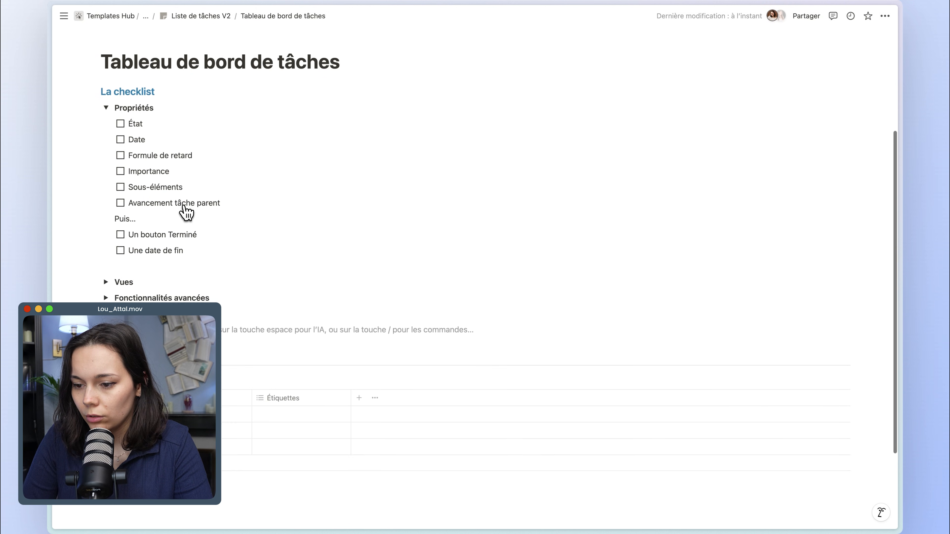
scroll(187, 212, down, 1)
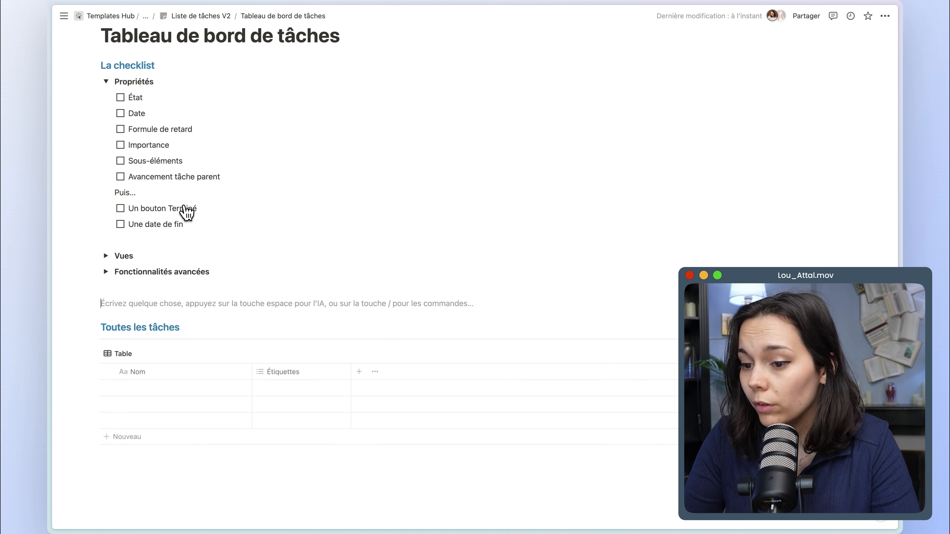
Delete the Étiquettes property from the table under Toutes les tâches.
click(318, 368)
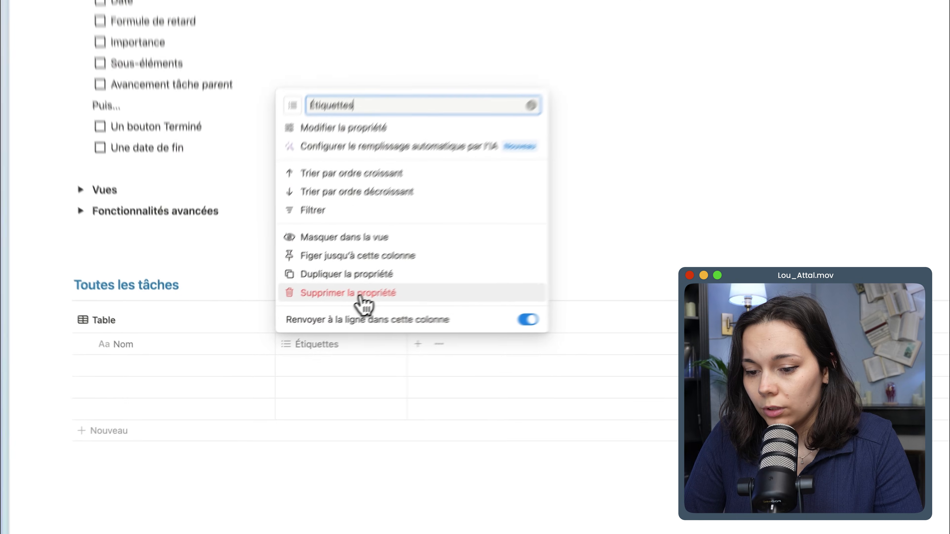
click(359, 295)
click(522, 234)
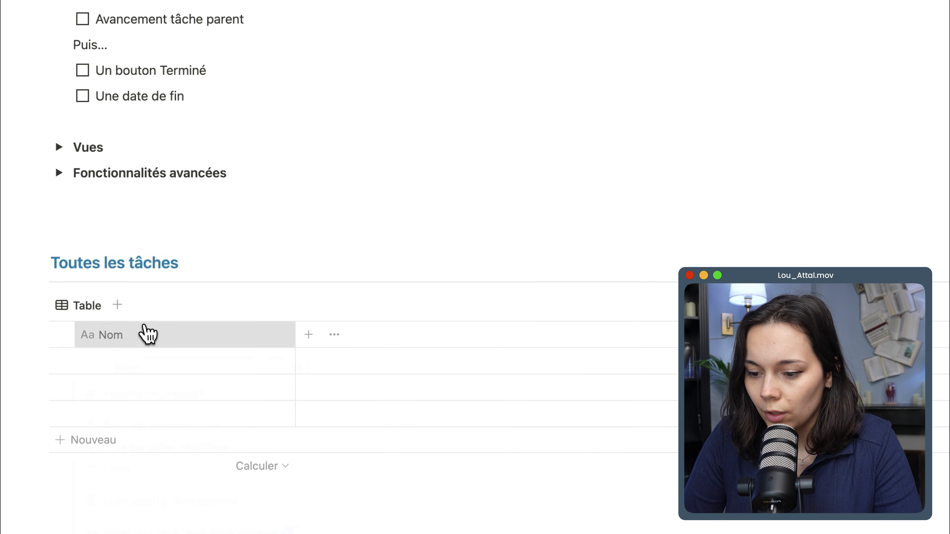
Rename the table's title property to Tâche.
click(146, 334)
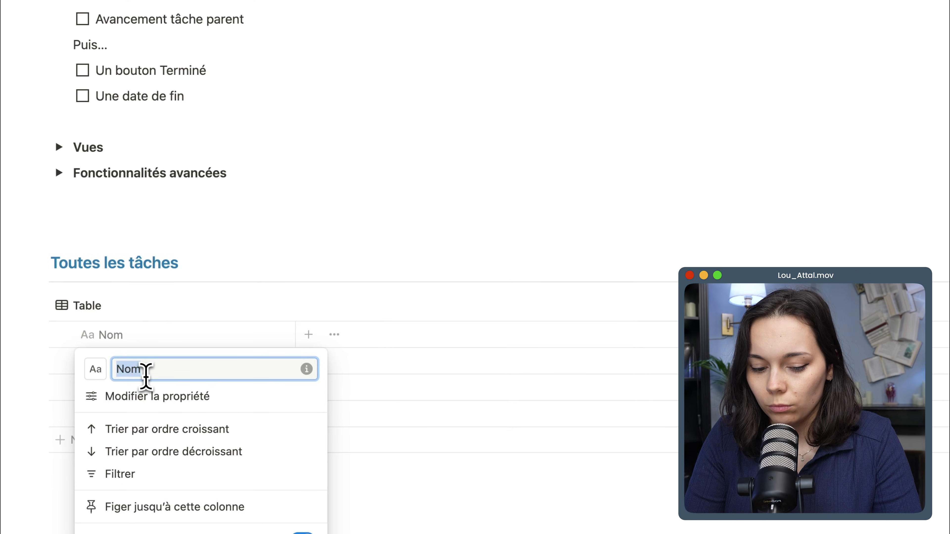
text(Tâche)
key(Return)
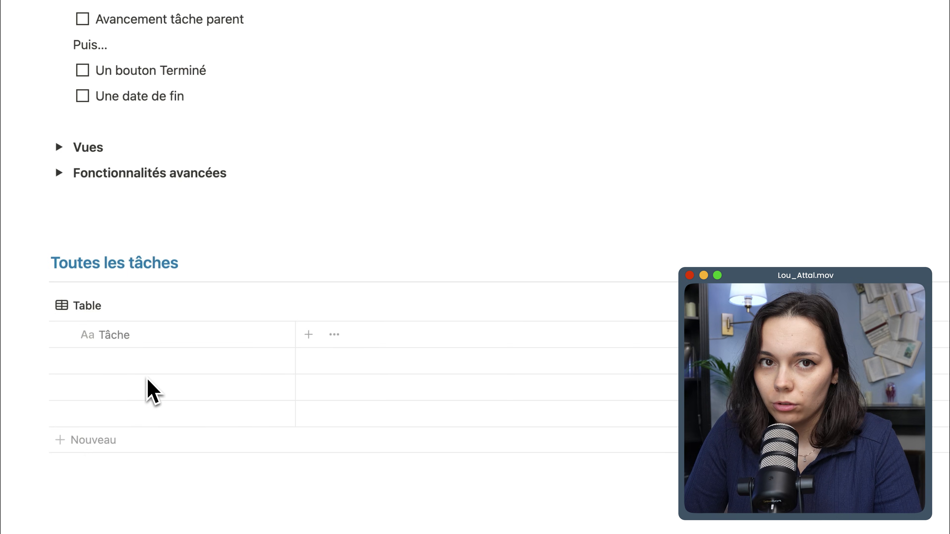
Add an État property to the task table and create a Bloqué option in its En cours group.
click(309, 334)
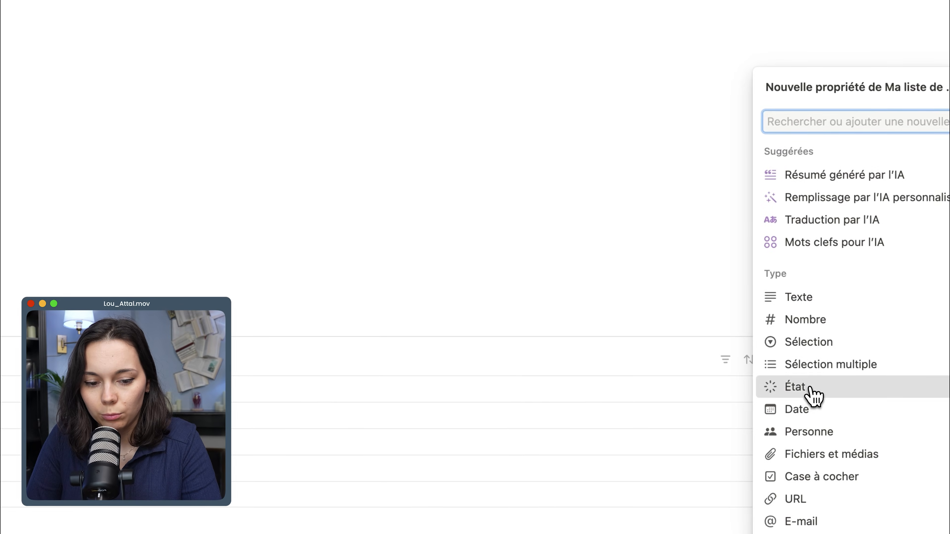
click(811, 390)
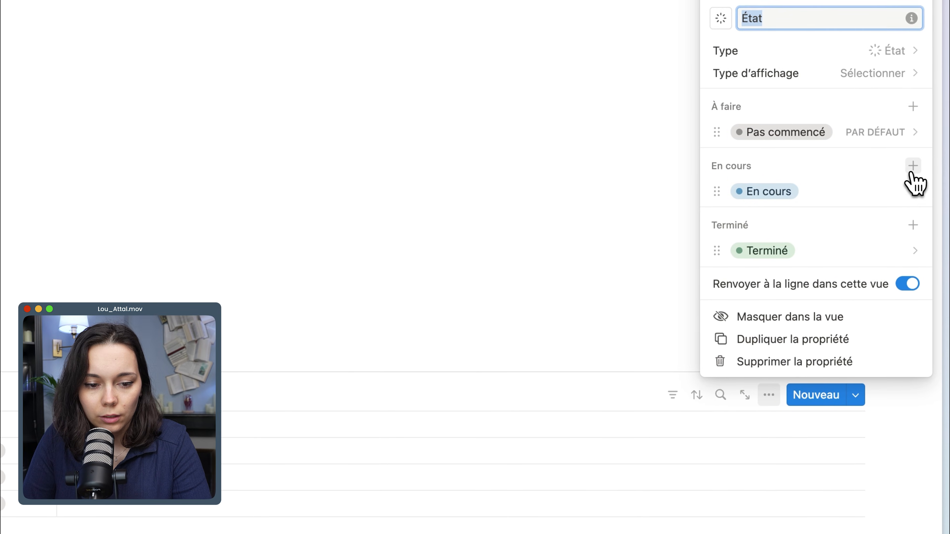
click(913, 172)
text(Bloq)
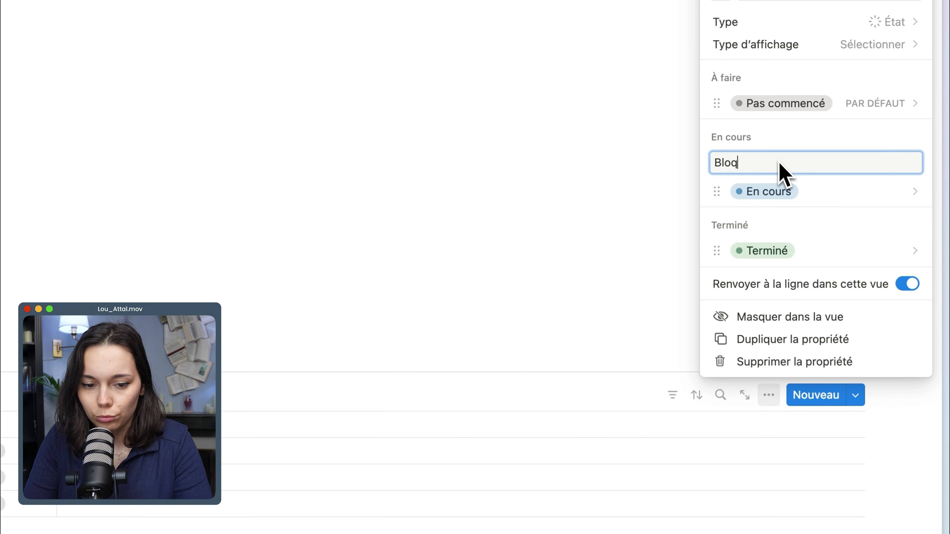
text(ué)
key(Return)
Set the colour of the Bloqué status option to Marron.
click(761, 170)
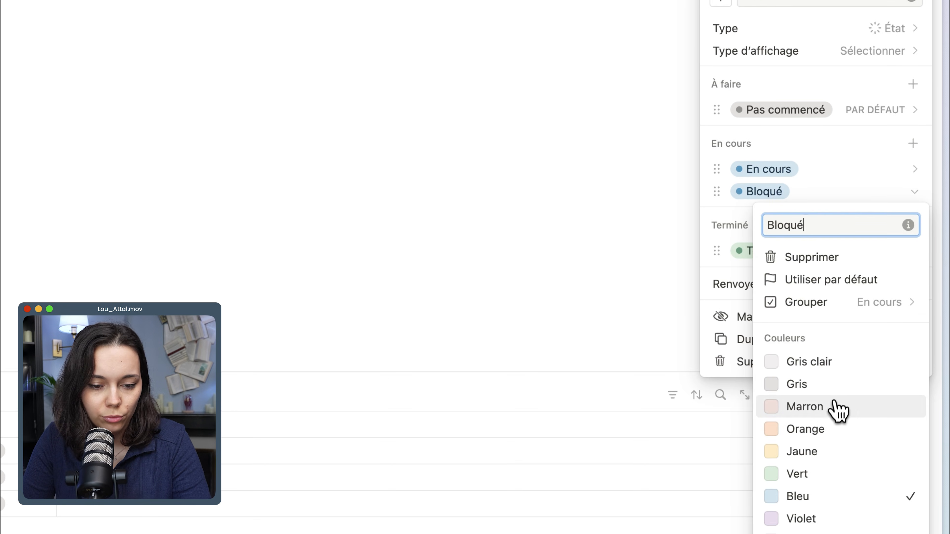
click(838, 407)
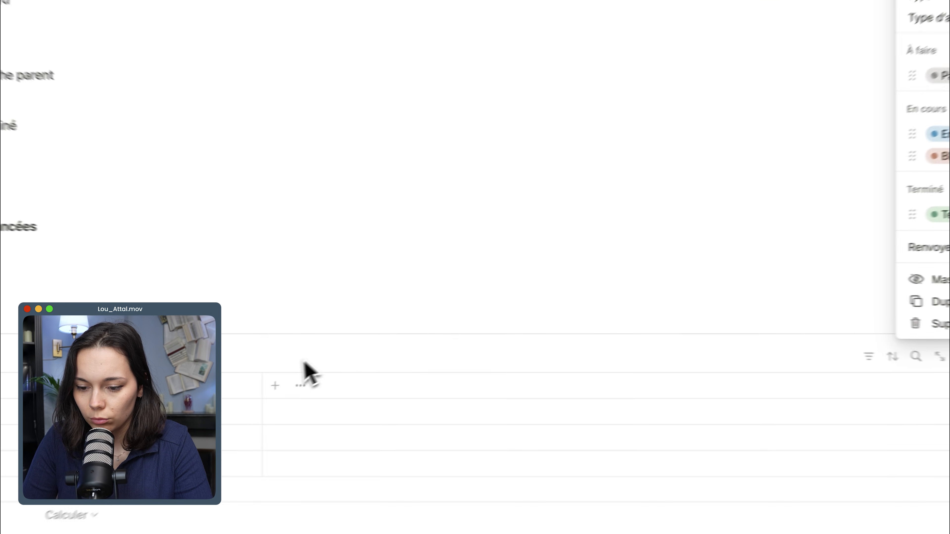
click(251, 388)
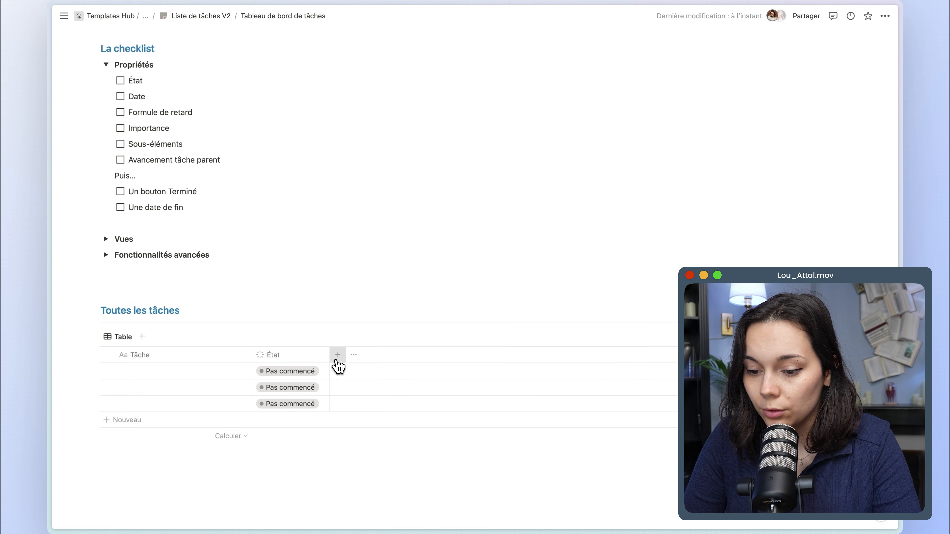
Add a Date property to the task table and set the first row's date to 23 mai 2024.
click(337, 361)
click(786, 366)
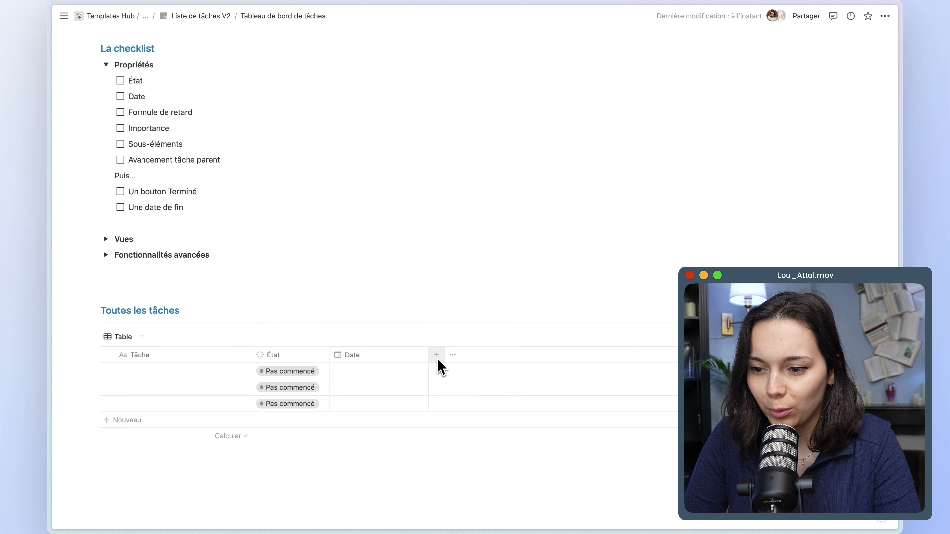
click(360, 373)
click(285, 370)
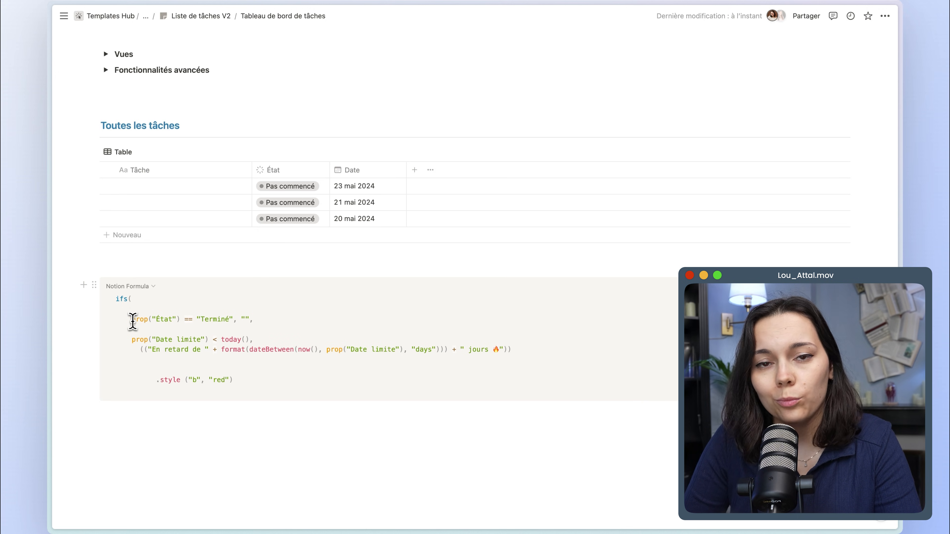
Examine the ifs formula's first condition on État and Terminé, comparing it with the status options offered in the table.
drag(133, 320, 181, 322)
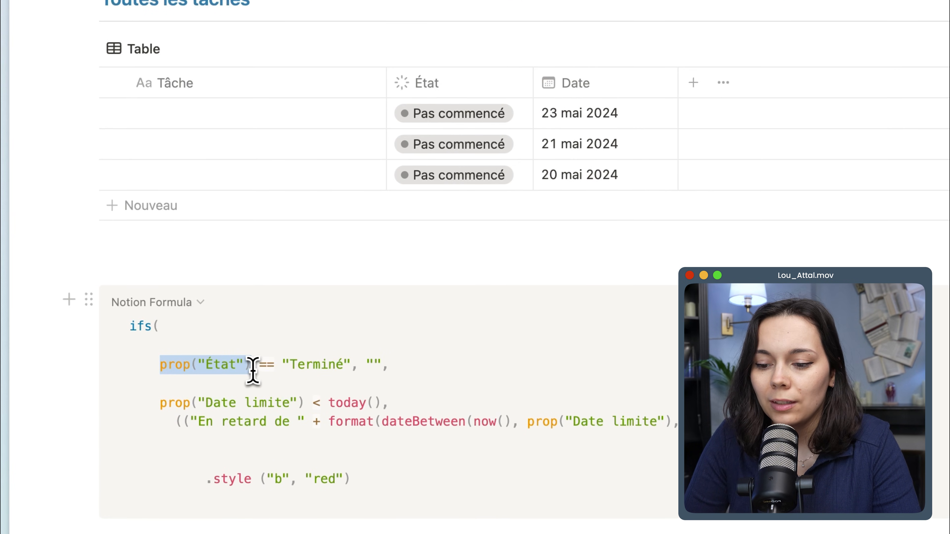
click(265, 367)
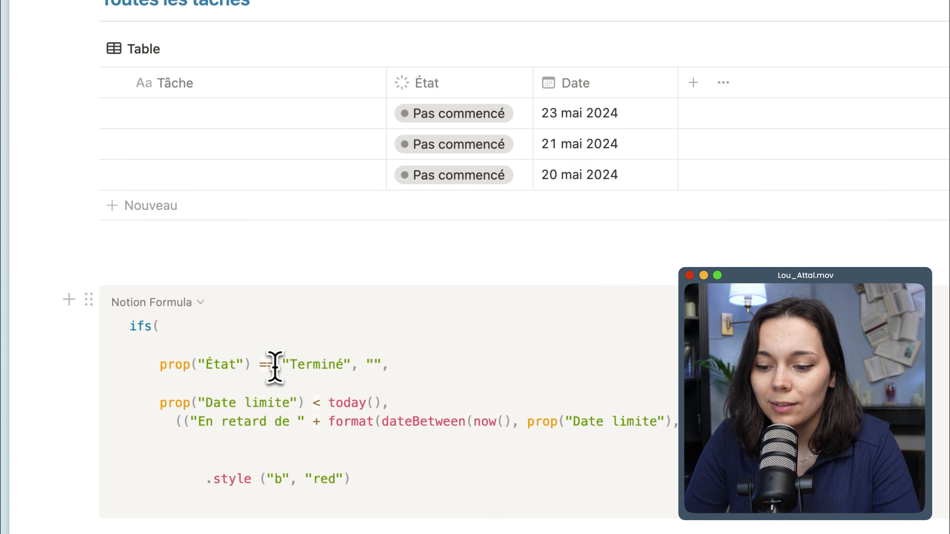
drag(283, 367, 352, 365)
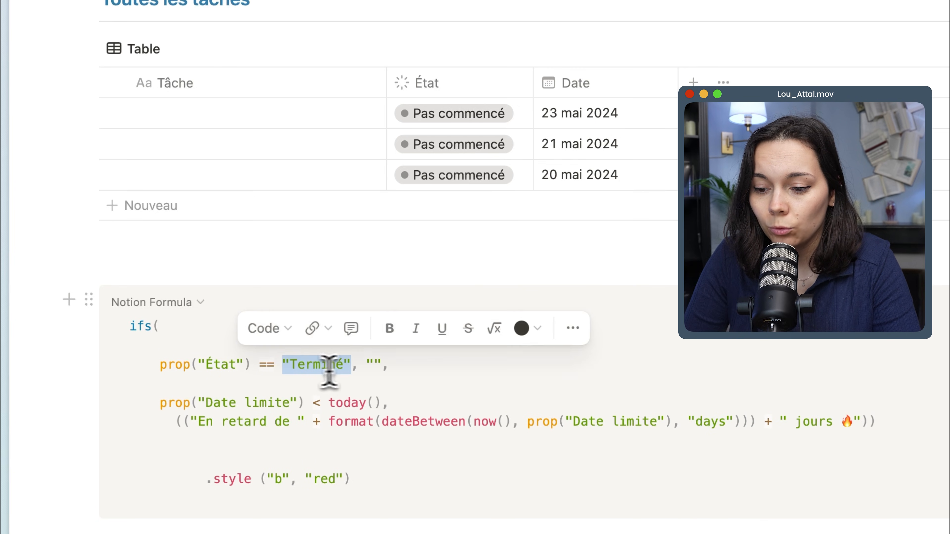
click(276, 367)
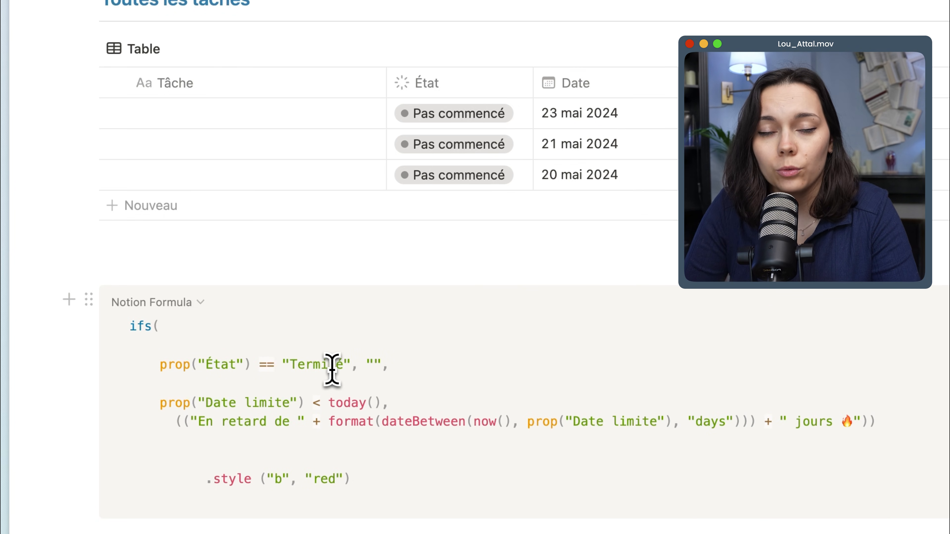
click(421, 177)
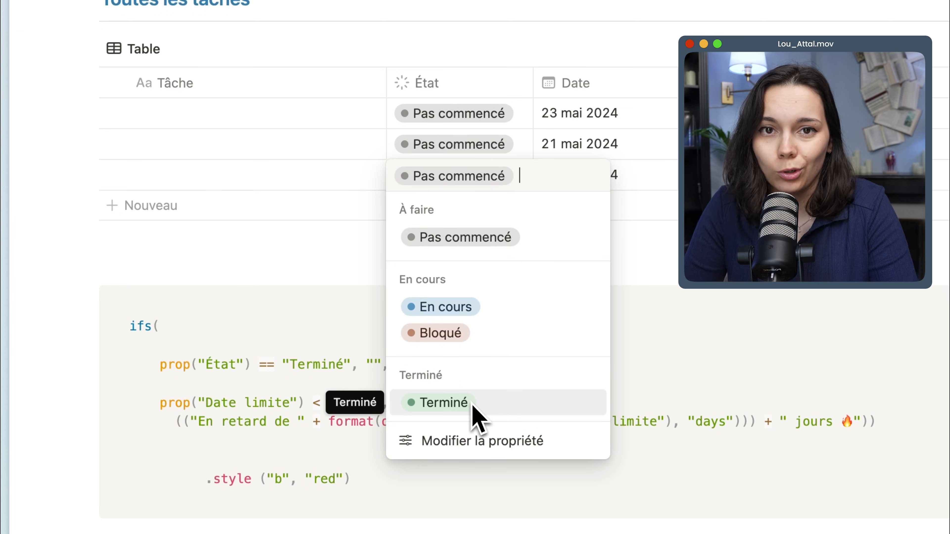
click(383, 370)
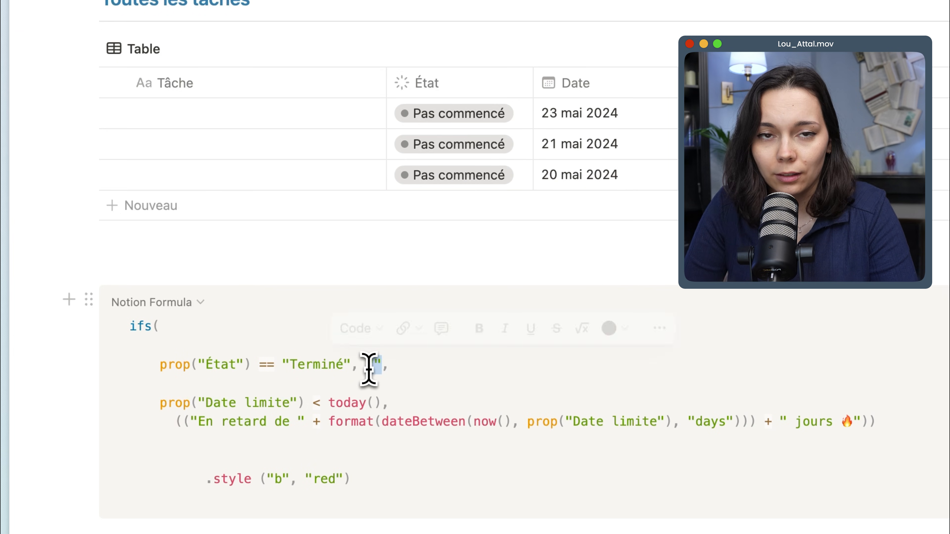
click(399, 375)
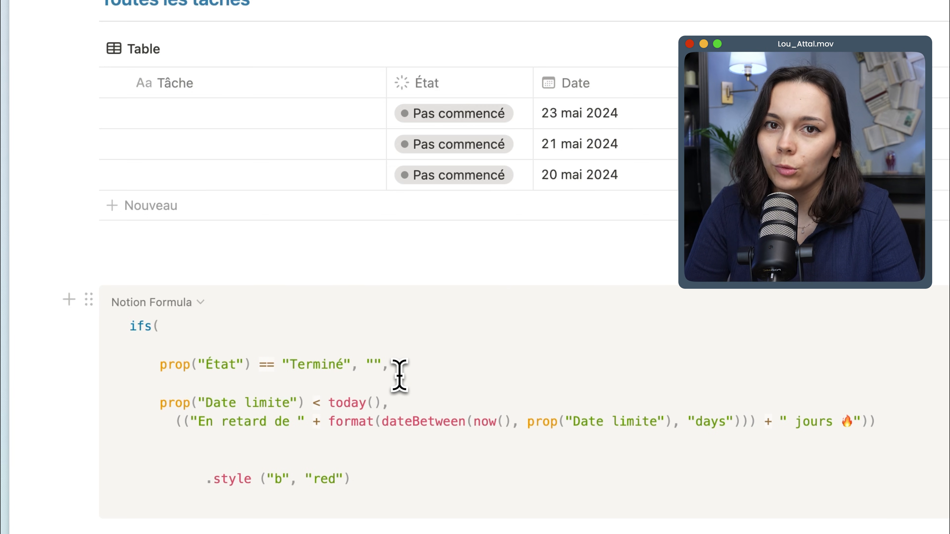
Examine the formula's Date limite condition and its En retard text, comparing the property reference with the table's Date column.
drag(161, 405, 305, 411)
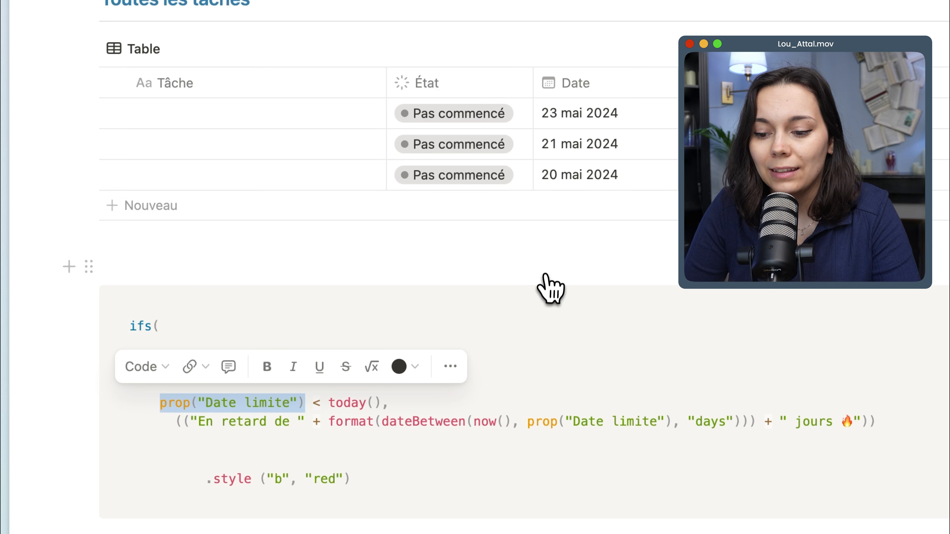
click(602, 87)
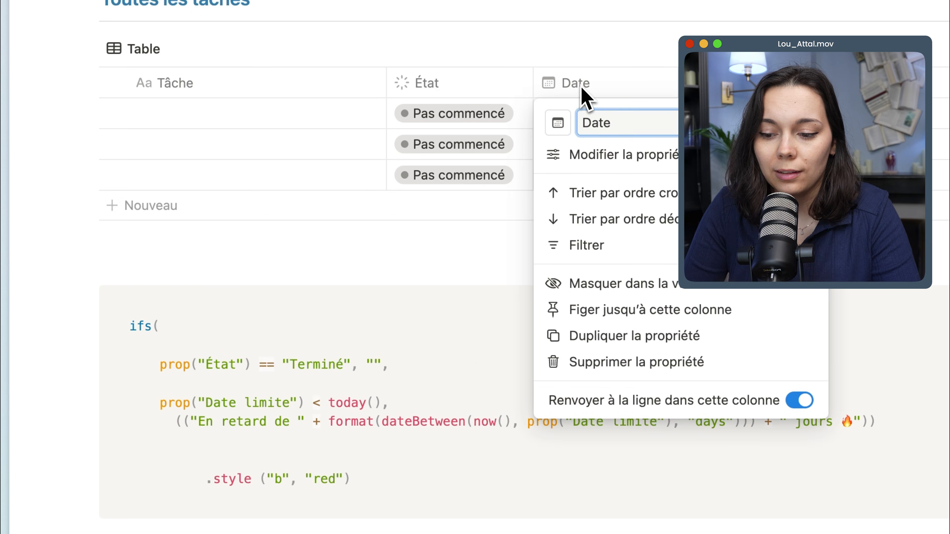
key(Escape)
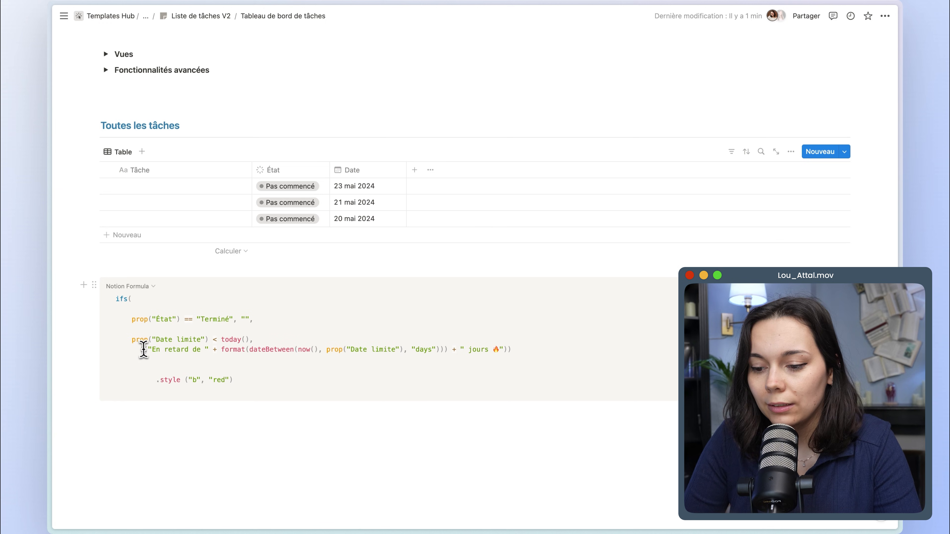
drag(177, 421, 305, 421)
drag(172, 352, 505, 345)
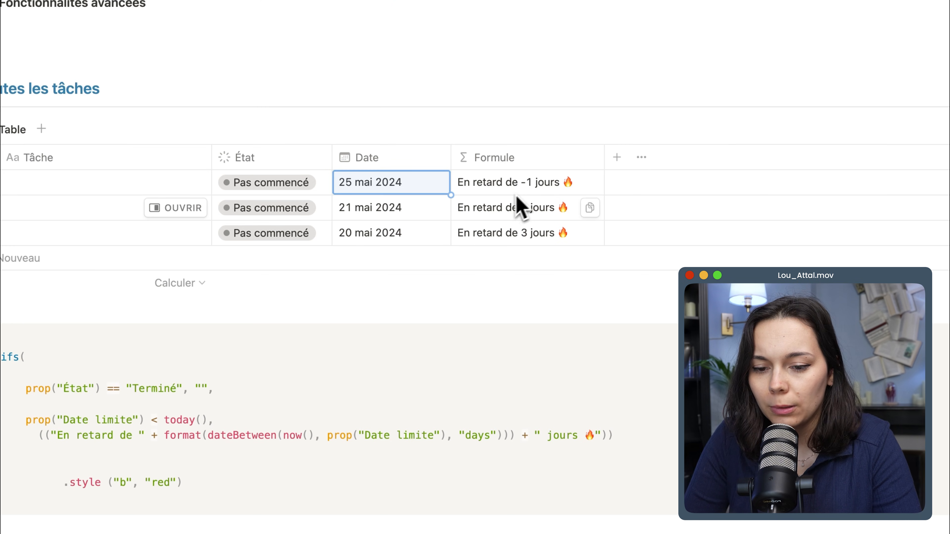
Set the first task's État to Terminé.
click(269, 183)
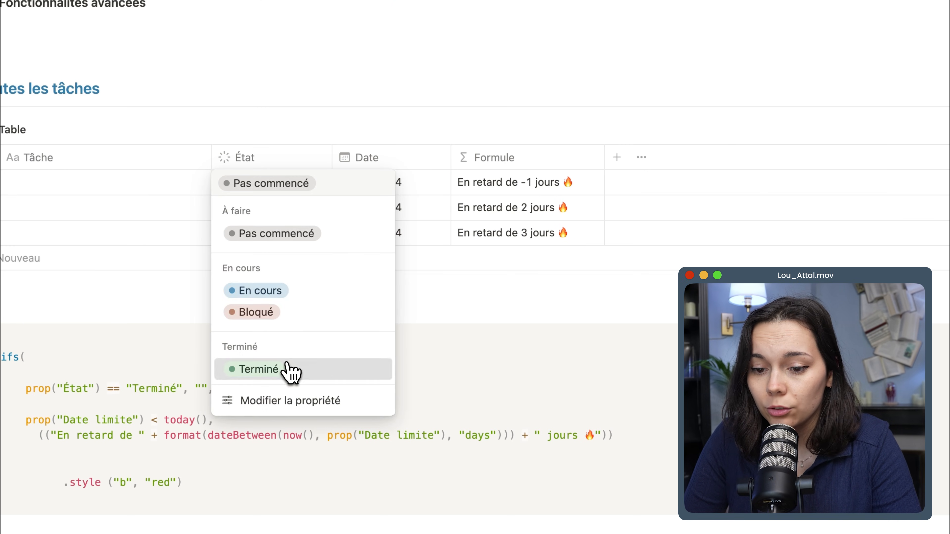
click(289, 370)
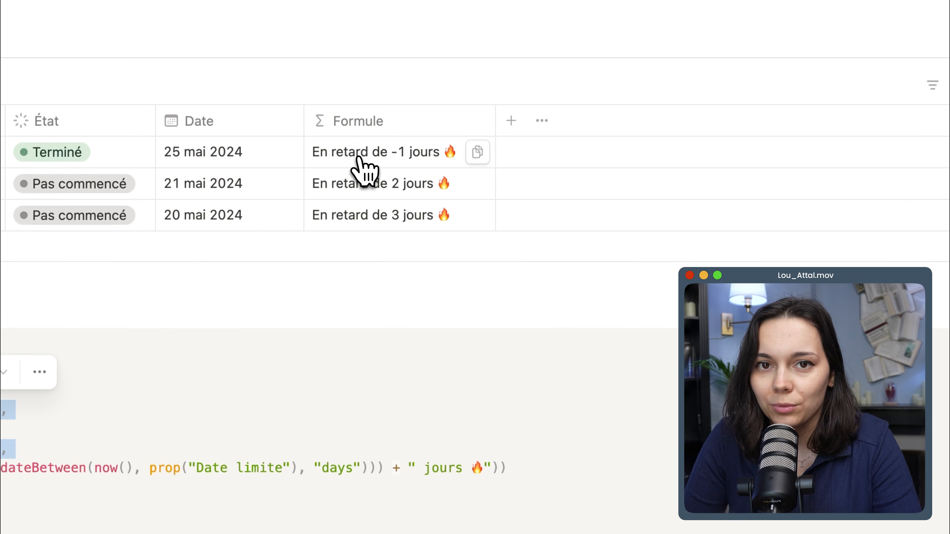
Examine the "En retard de " text and the format(dateBetween()) part of the first task's formula.
click(358, 159)
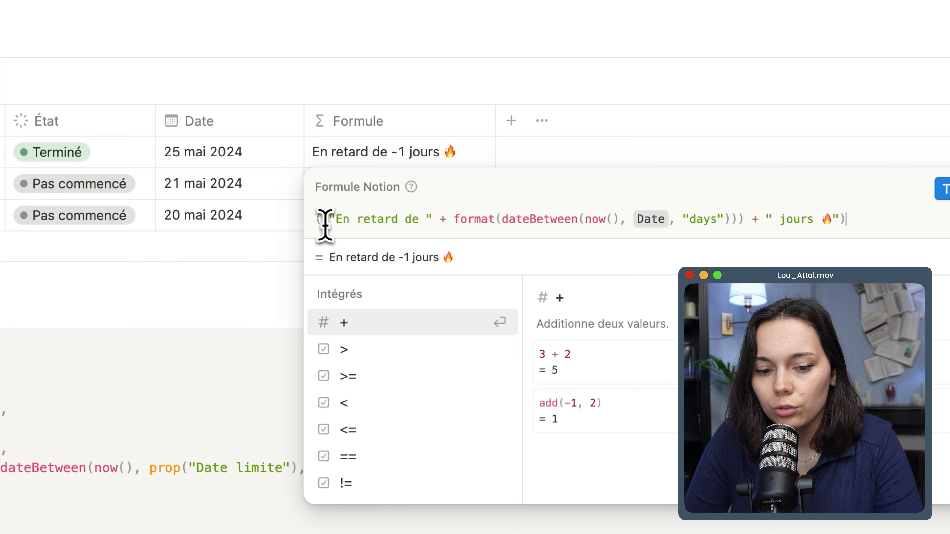
drag(327, 223, 433, 224)
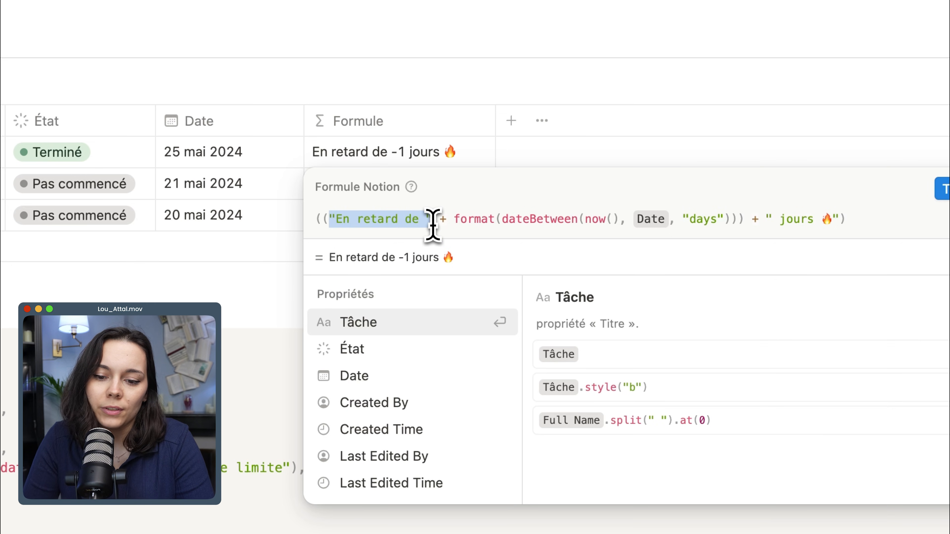
drag(459, 224, 744, 228)
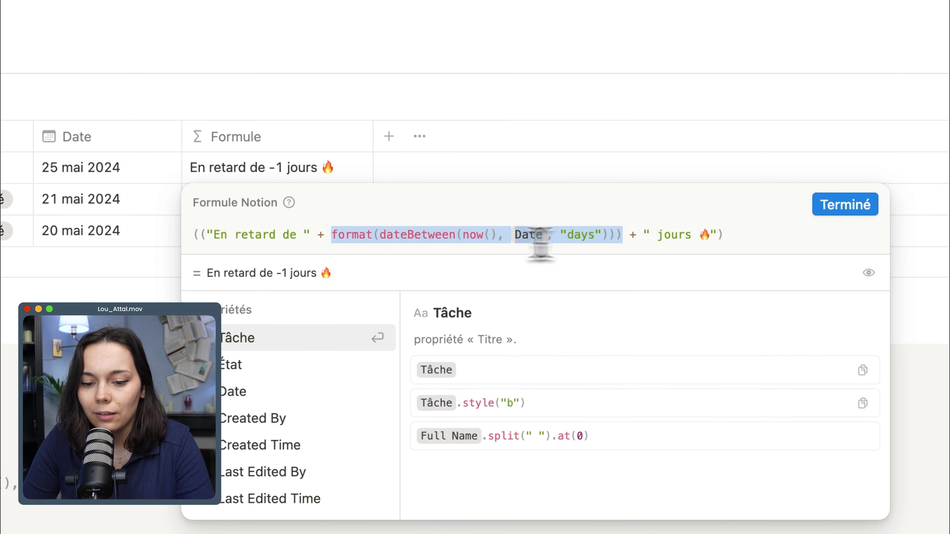
click(380, 234)
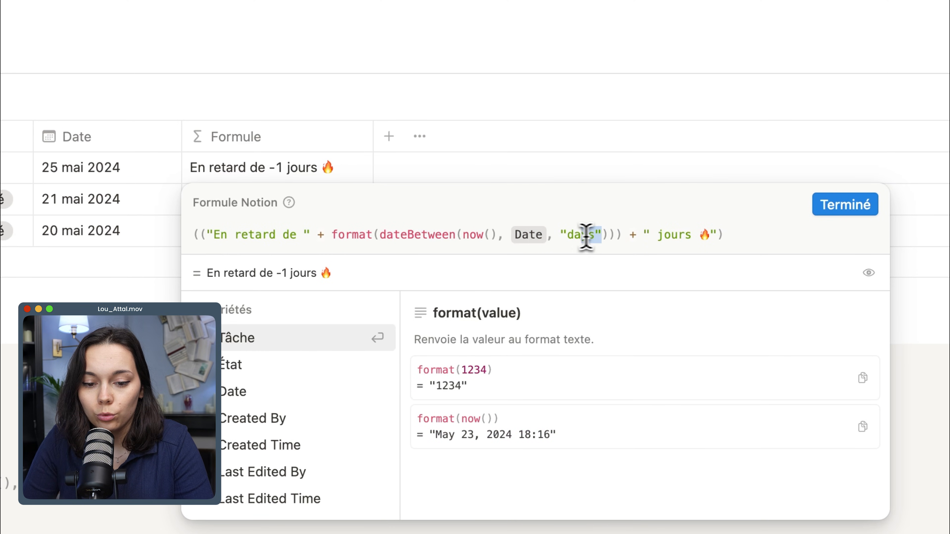
Replace now() with today() in the formula's dateBetween function.
click(460, 240)
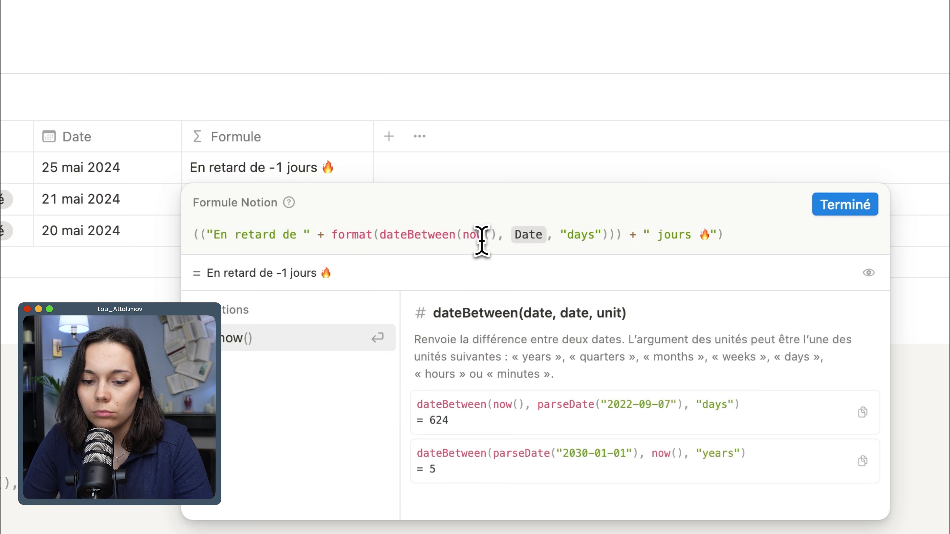
text(todau)
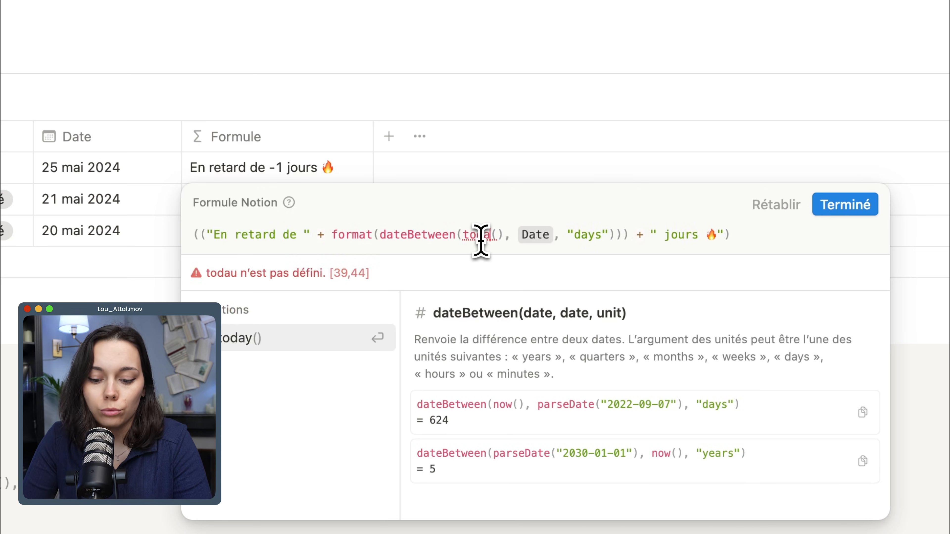
key(BackSpace)
text(y)
Examine the formula's Date reference and its " jours 🔥" text, plus the .style ("b", "red") line in the code block.
click(555, 241)
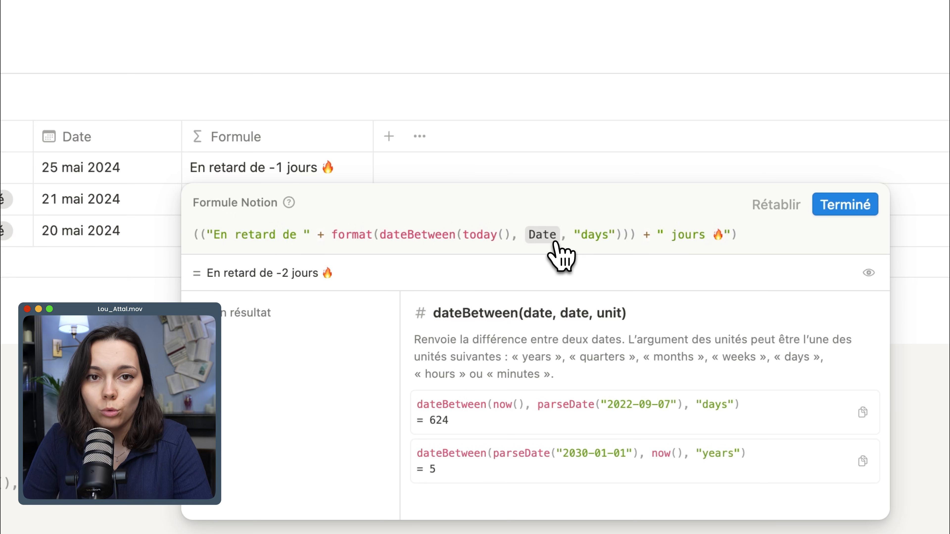
drag(658, 235, 731, 242)
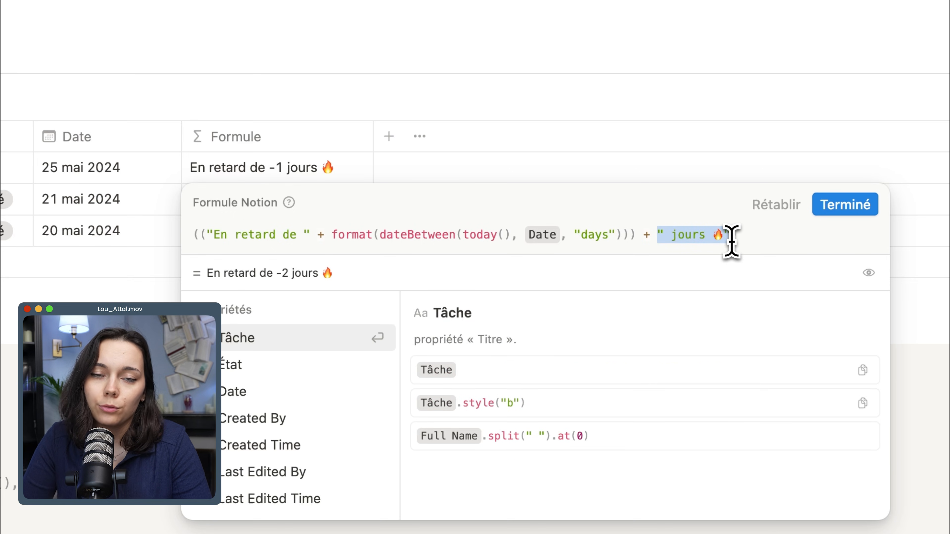
click(643, 239)
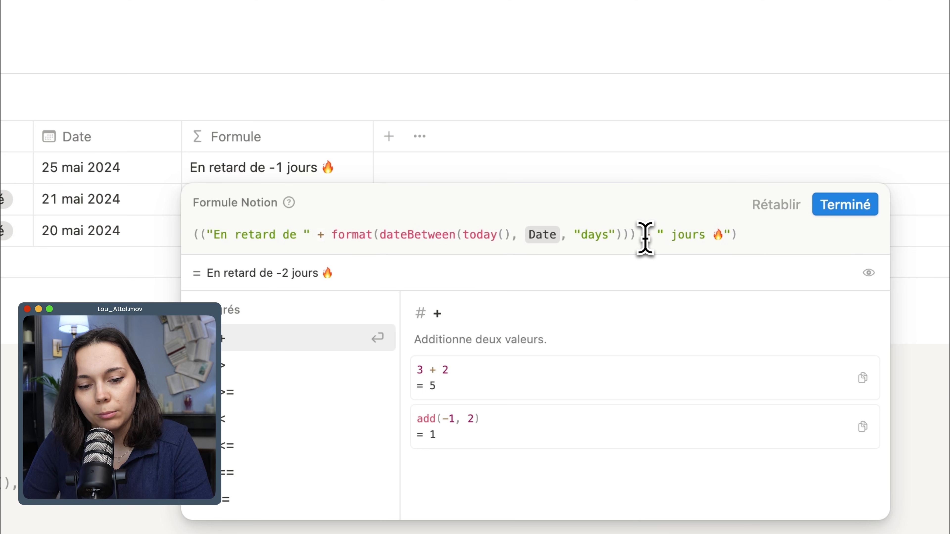
click(665, 239)
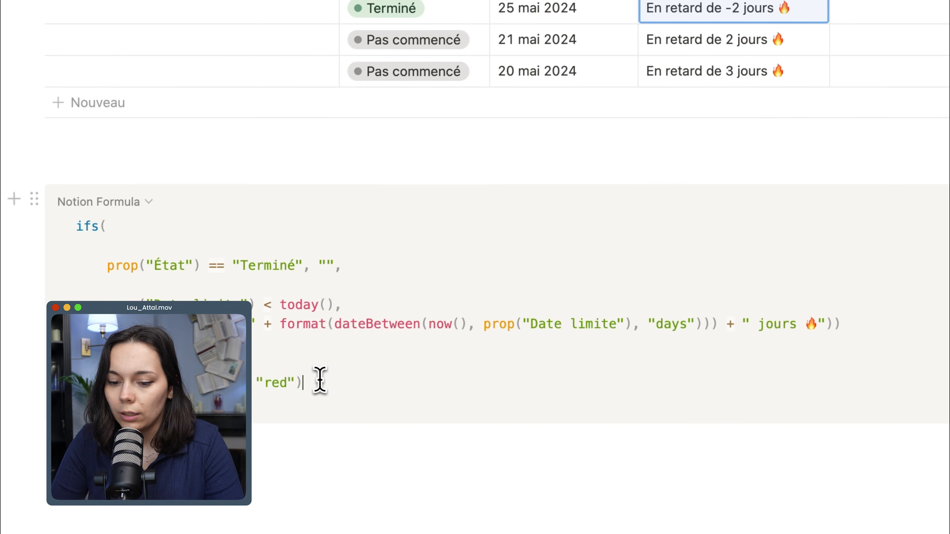
drag(318, 381, 192, 385)
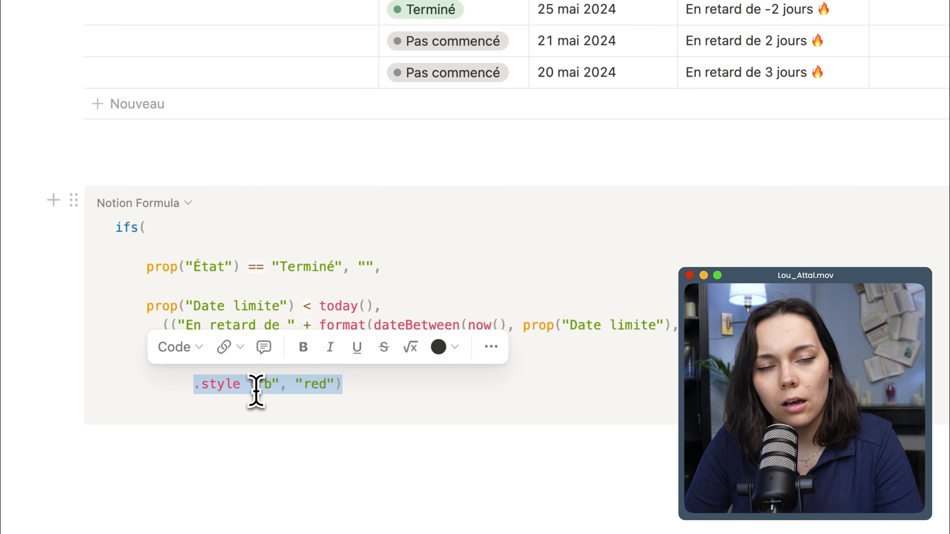
Replace the Formule property's expression with the complete ifs formula from the code block, including the .style ("b", "red") formatting.
click(369, 393)
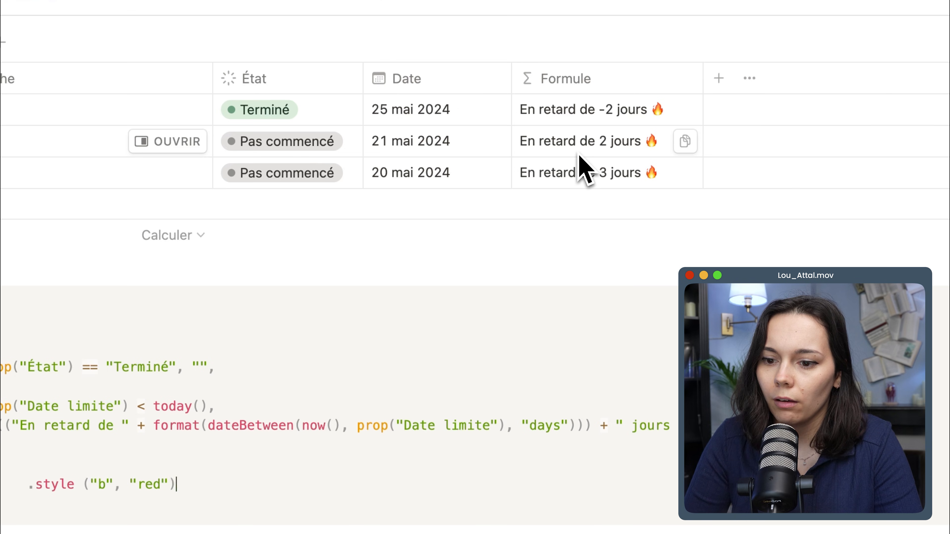
key(super+a)
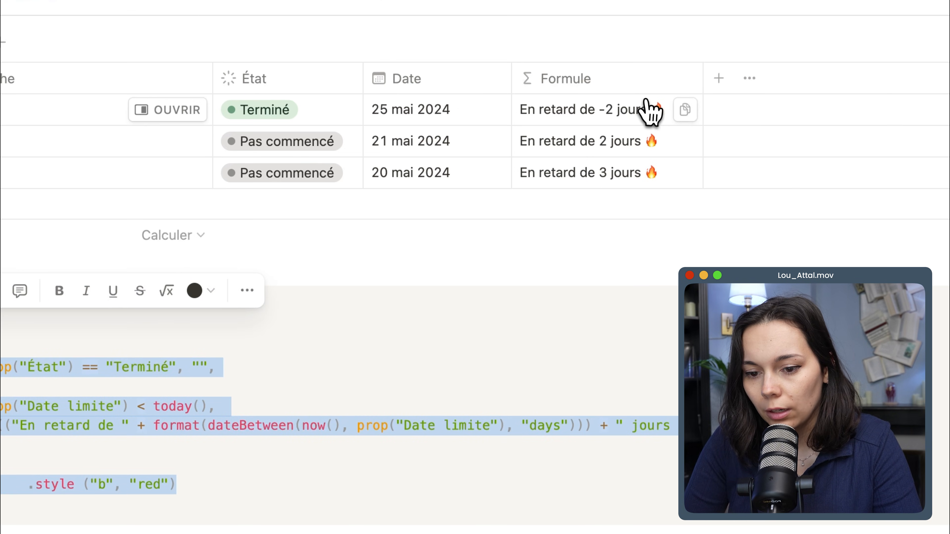
click(640, 113)
click(627, 172)
key(super+a)
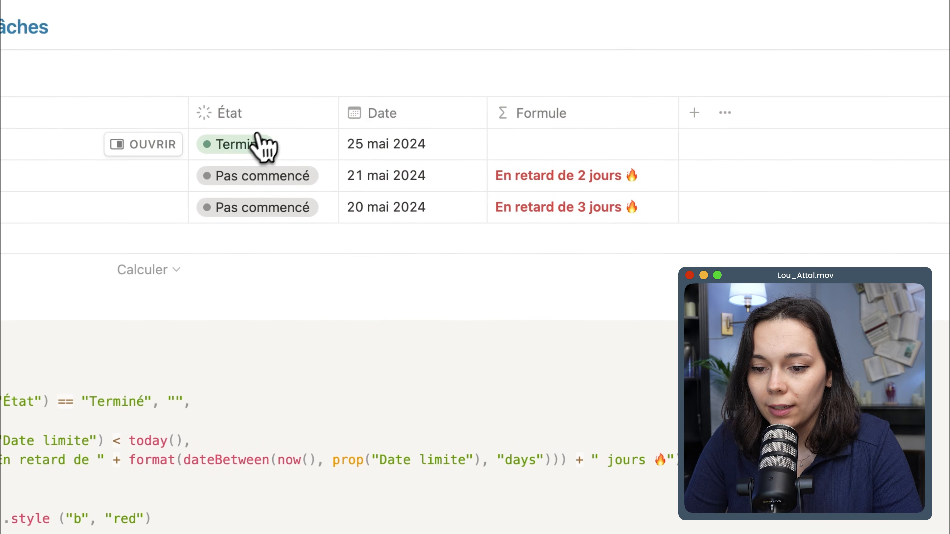
Set the first task's État to En cours and the second task's État to Terminé.
click(250, 146)
click(262, 281)
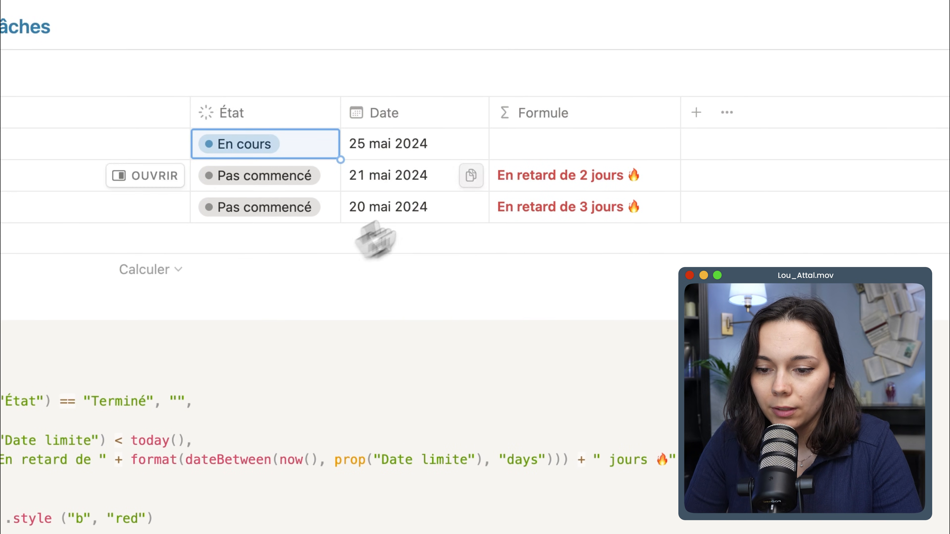
click(321, 177)
click(291, 407)
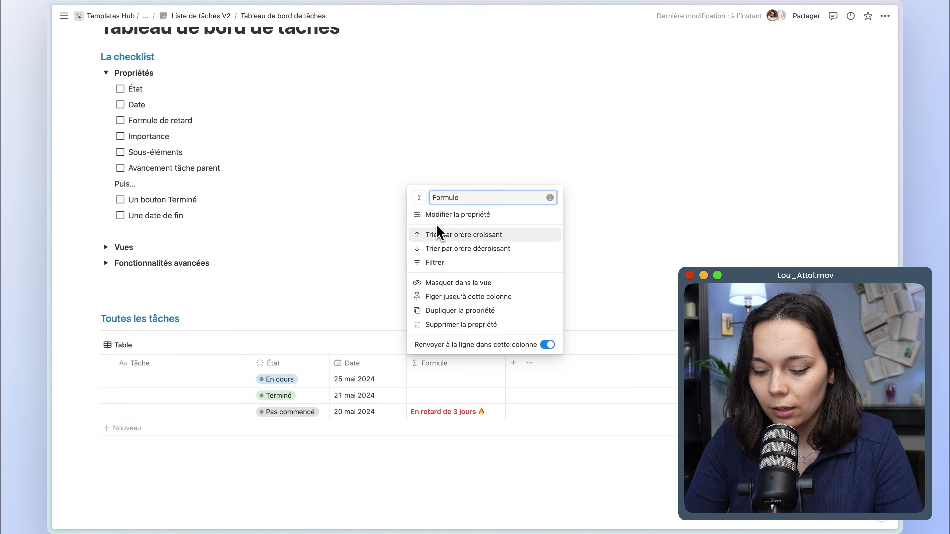
Rename the Formule property as Retard.
key(super+a)
text(Reta)
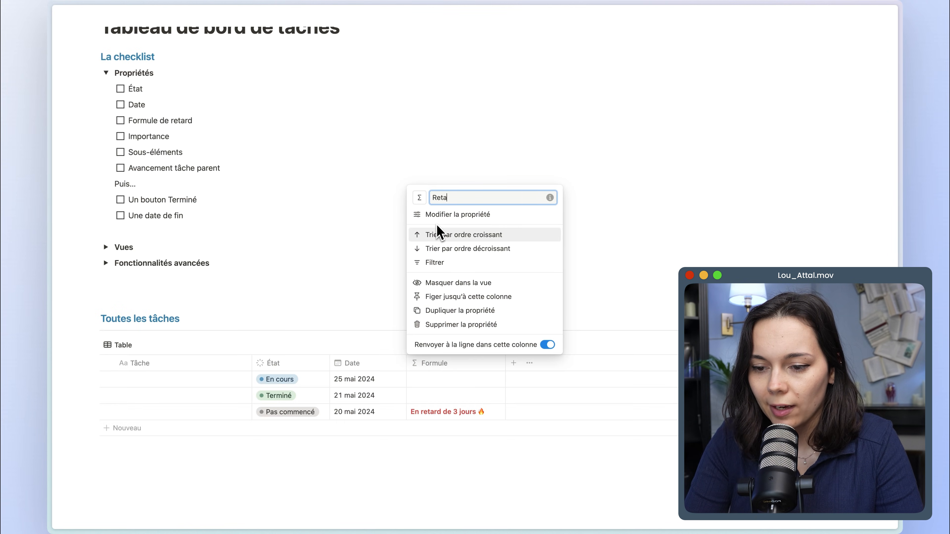
text(rd)
click(442, 234)
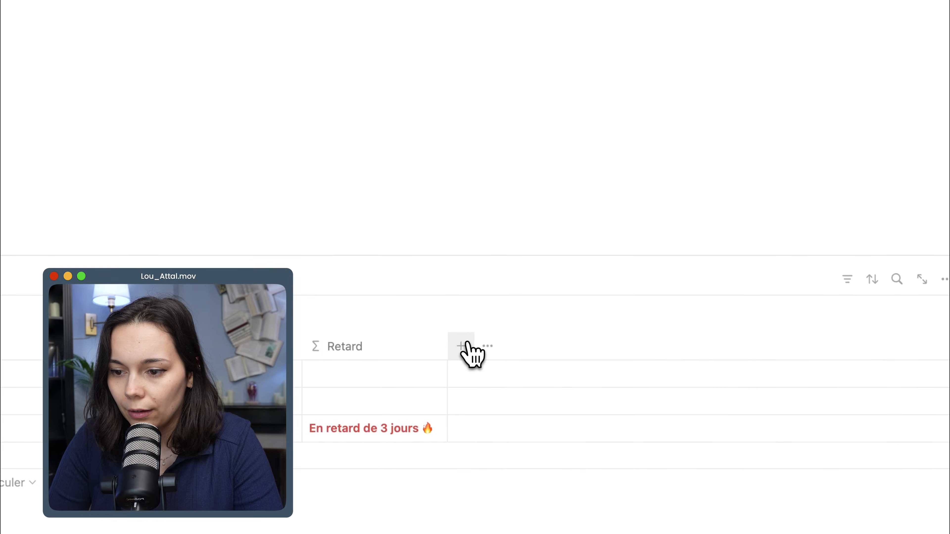
Add a Sélection property named Importance to the task table.
click(463, 352)
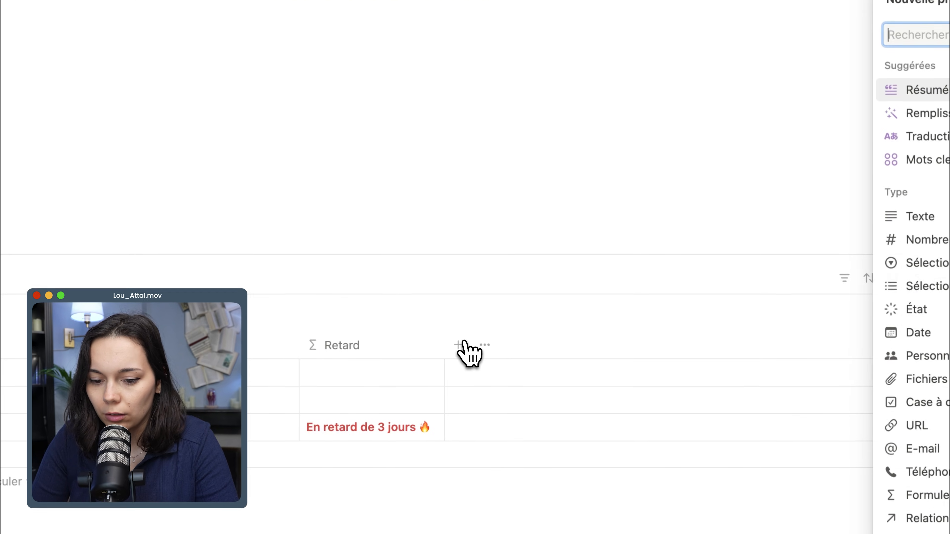
click(928, 263)
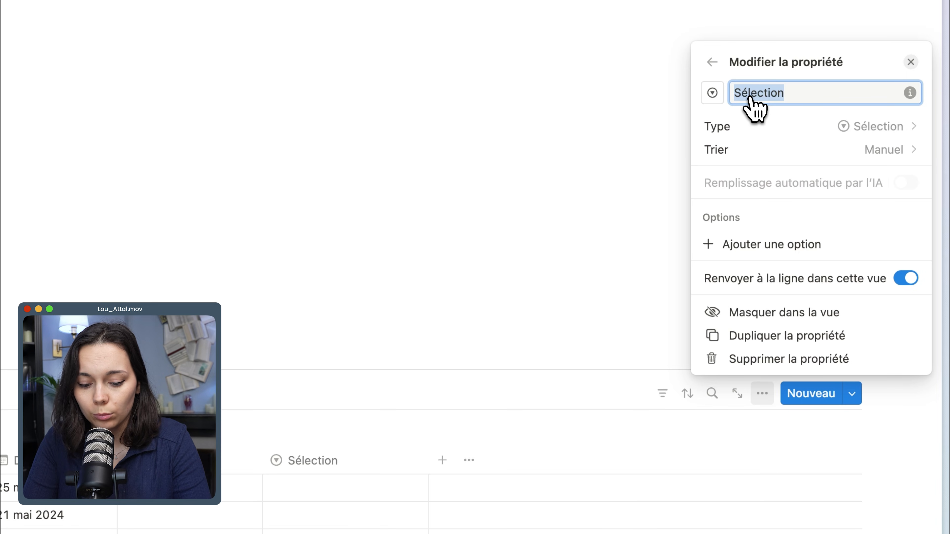
text(Importance)
Give the Importance property the fire icon.
click(509, 284)
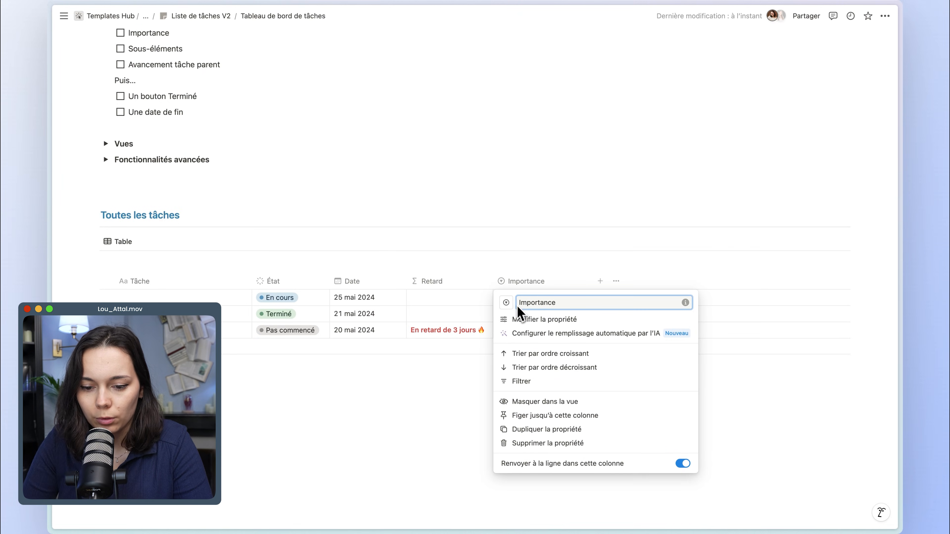
click(506, 302)
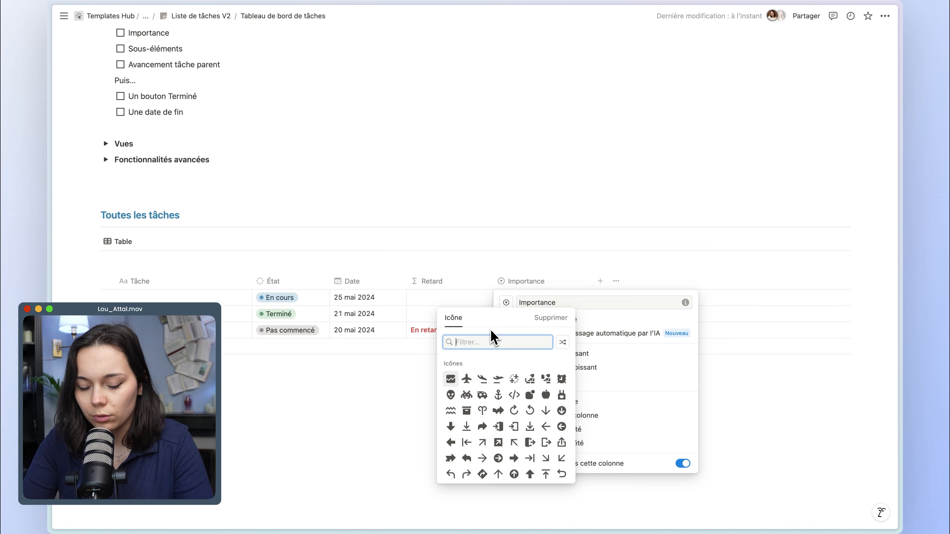
text(fire)
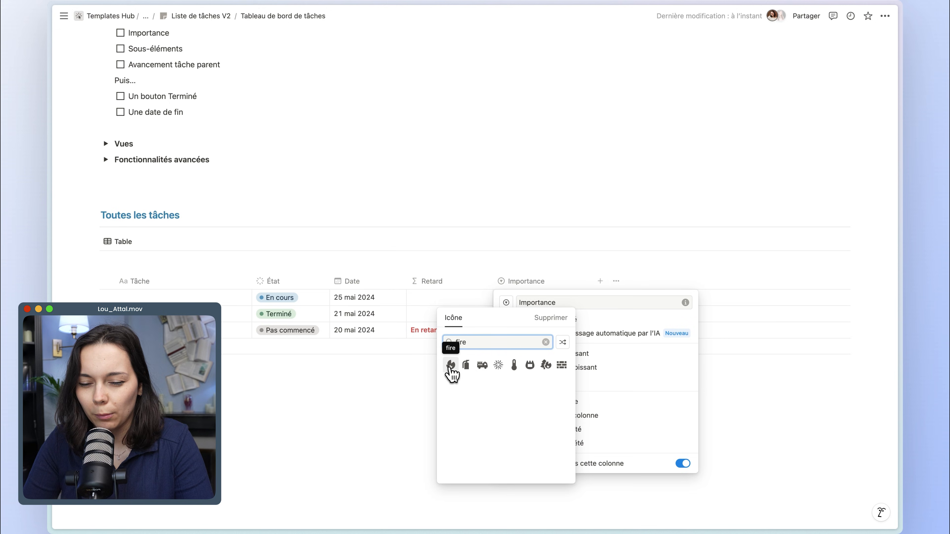
click(451, 365)
click(466, 319)
Create the Importance options Haute, Moyenne and Basse in the first, second and third task rows respectively.
click(524, 300)
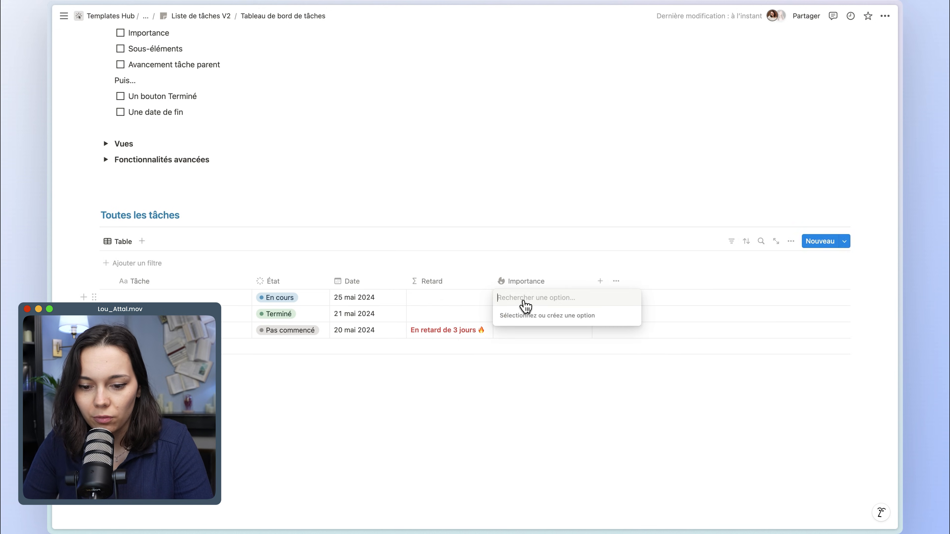
text(Haute)
key(Return)
text(Moyenne)
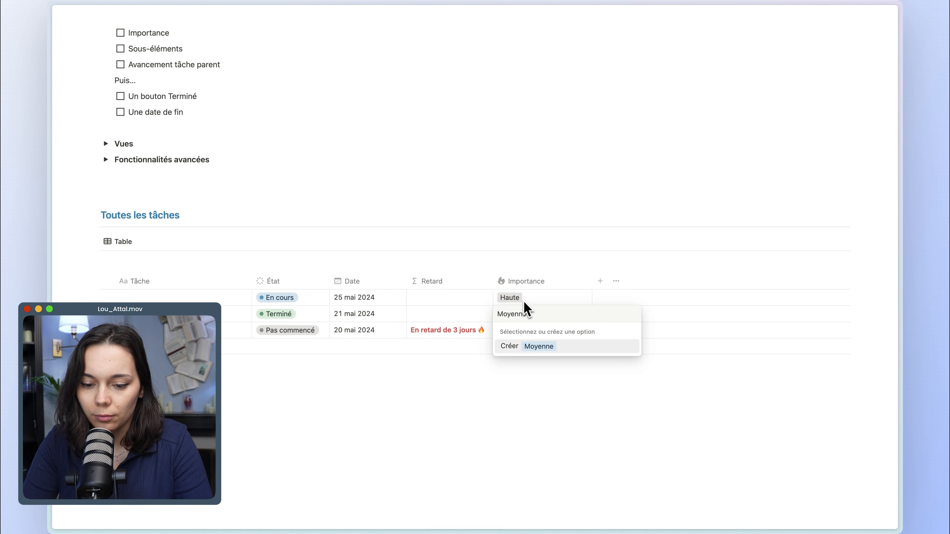
key(Return)
text(Basse)
key(Return)
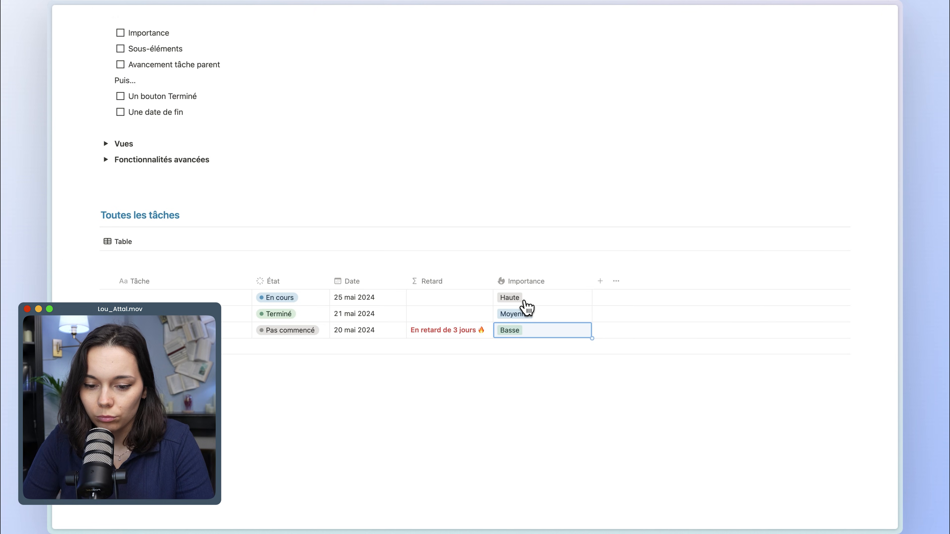
Set the colour of the Importance option Haute to Rouge and that of Moyenne to Jaune.
click(562, 295)
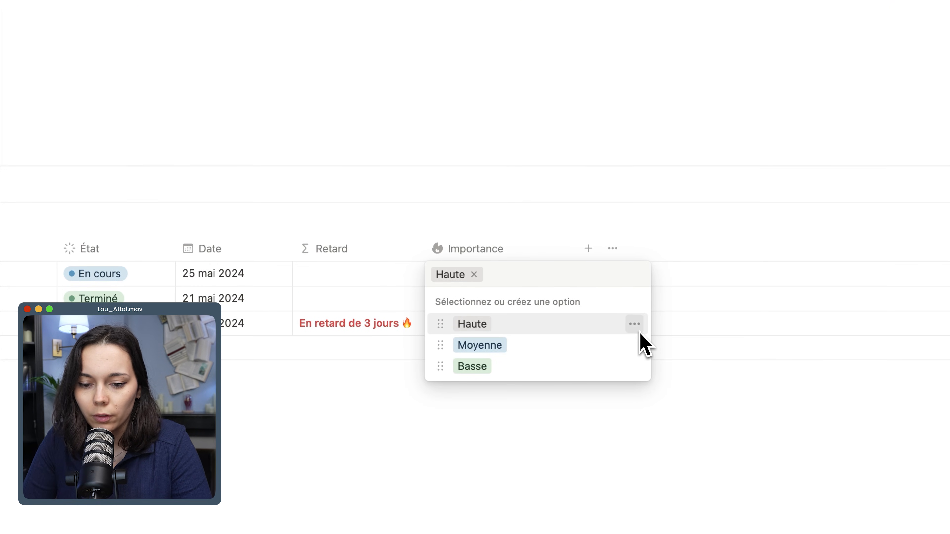
click(635, 324)
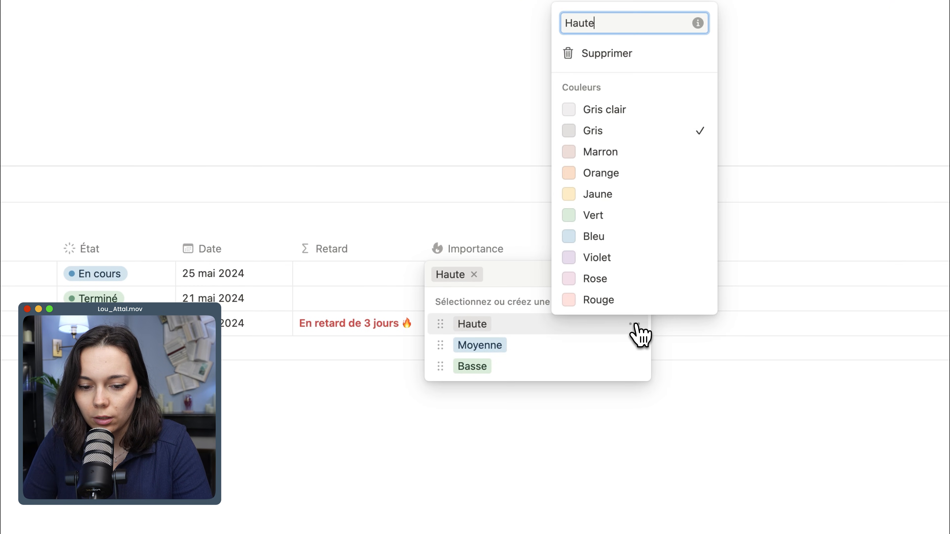
click(616, 302)
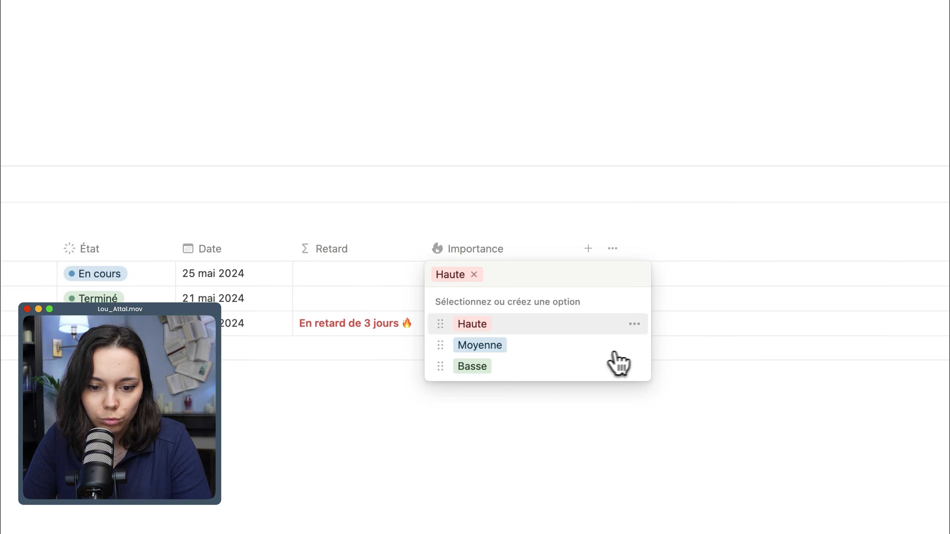
click(635, 349)
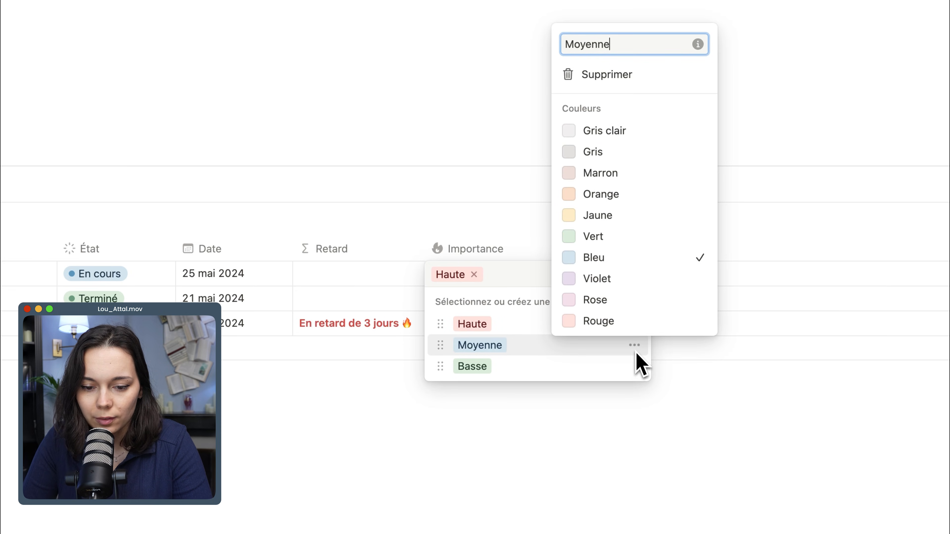
click(627, 225)
click(505, 210)
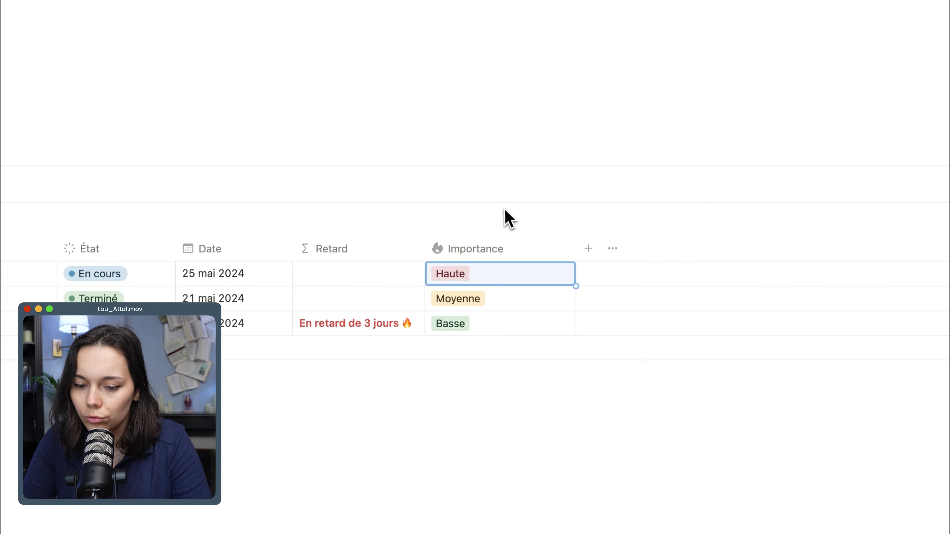
Activate sub-items (Sous-éléments) for the Toutes les tâches table.
scroll(505, 221, up, 2)
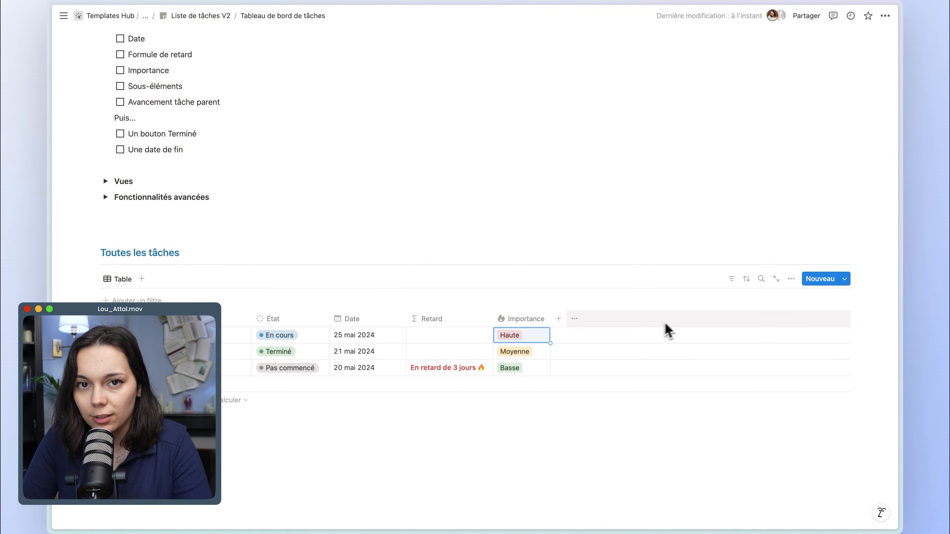
click(791, 280)
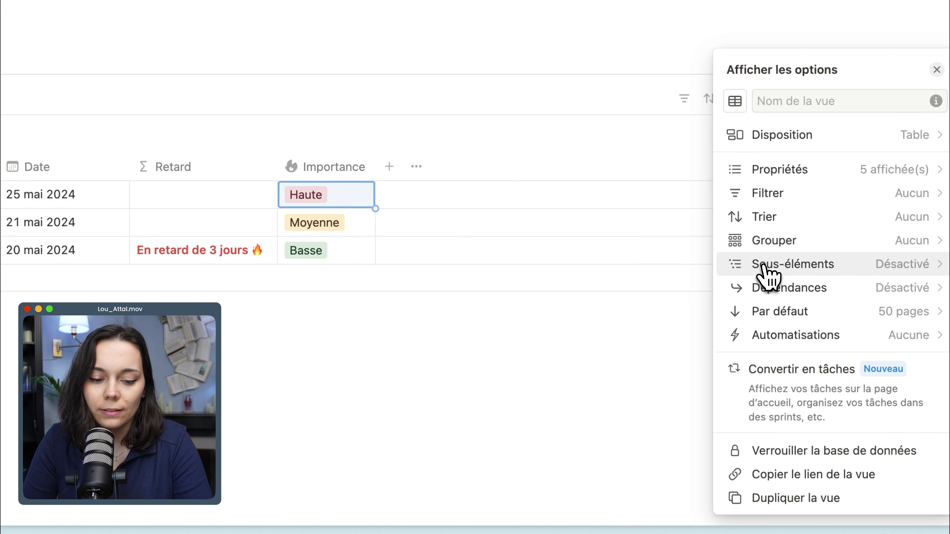
click(765, 266)
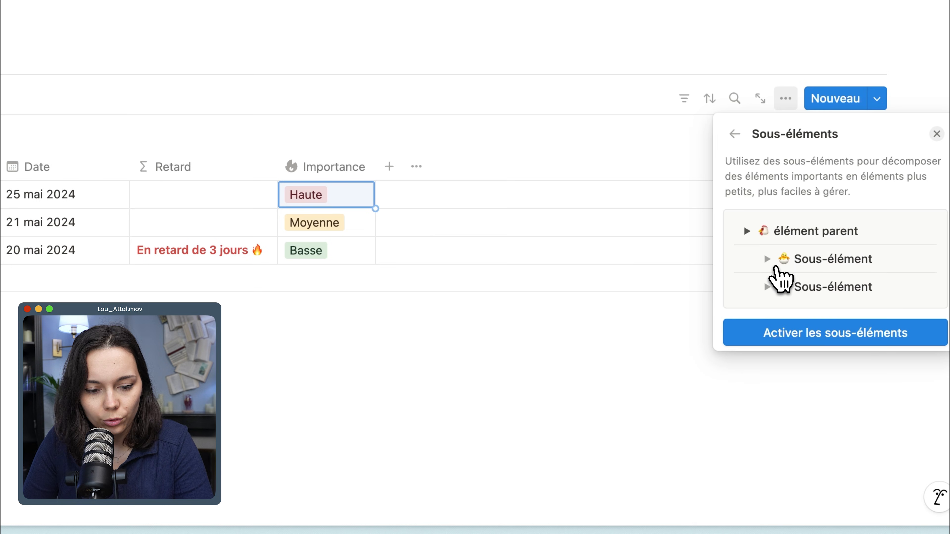
click(808, 334)
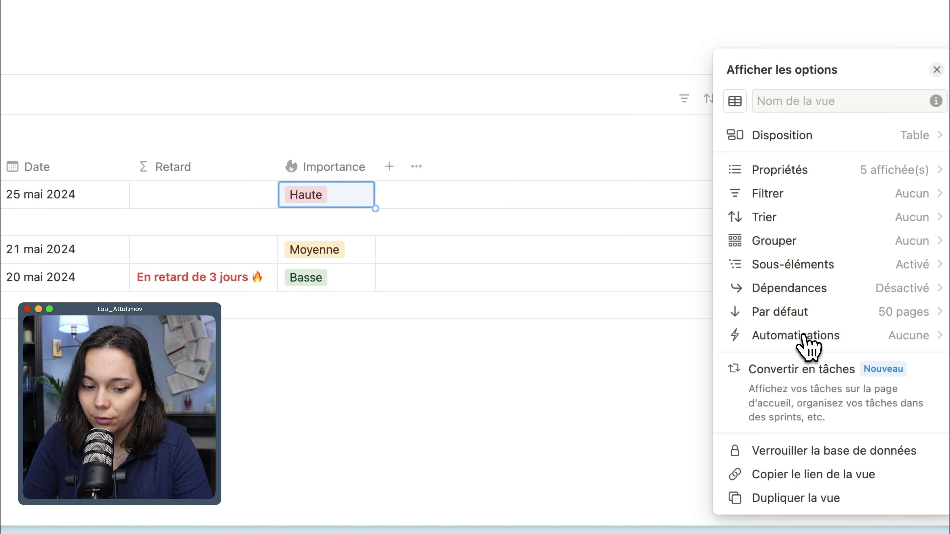
On the first task's page, rename the relation property Sous-élément to Sous-tâche and élément parent to Tâche parent.
click(796, 267)
click(795, 344)
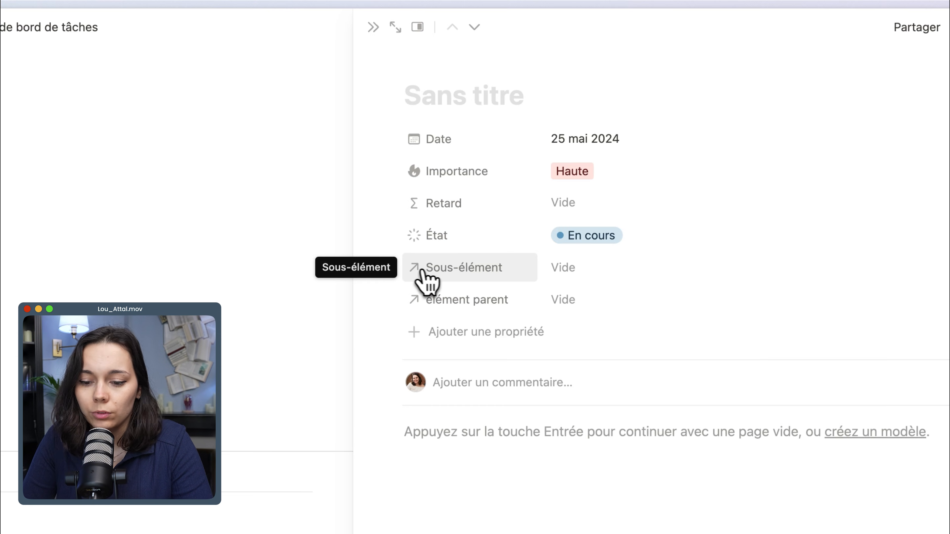
click(464, 278)
click(478, 327)
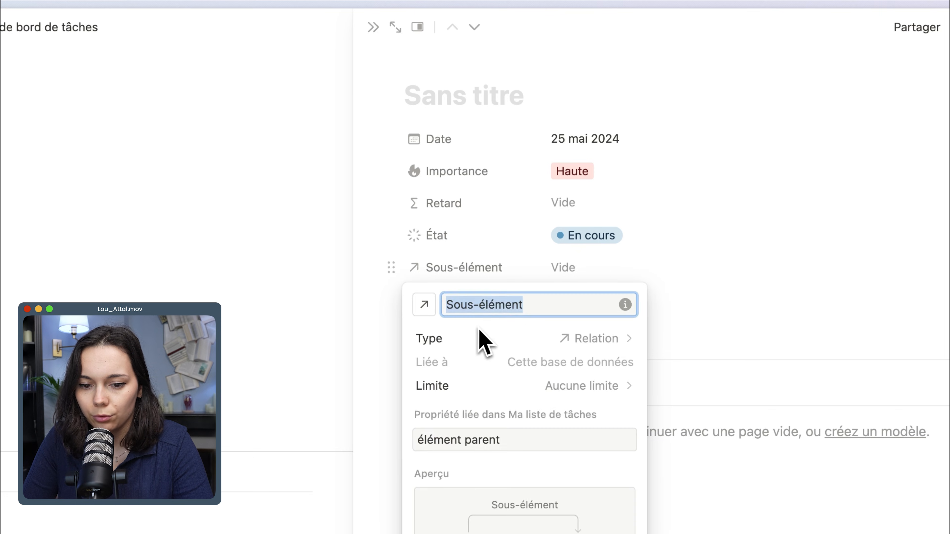
click(532, 308)
key(BackSpace)
key(BackSpace)
key(BackSpace)
key(BackSpace)
key(BackSpace)
key(BackSpace)
key(BackSpace)
text(tâche)
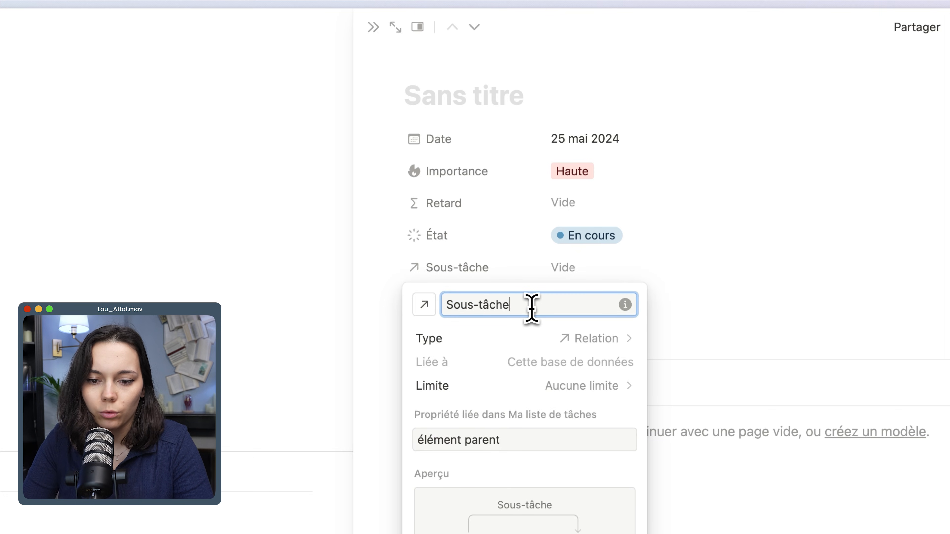
key(Escape)
click(482, 299)
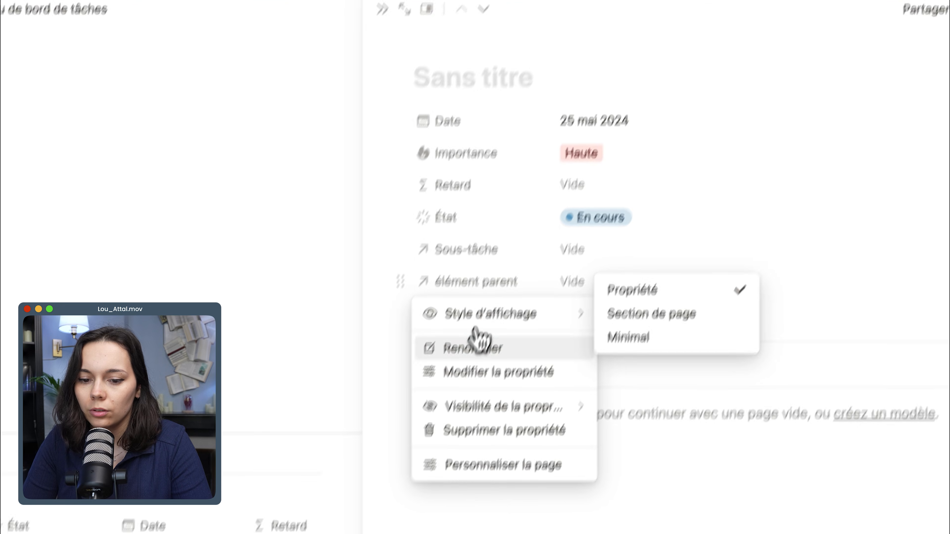
click(467, 365)
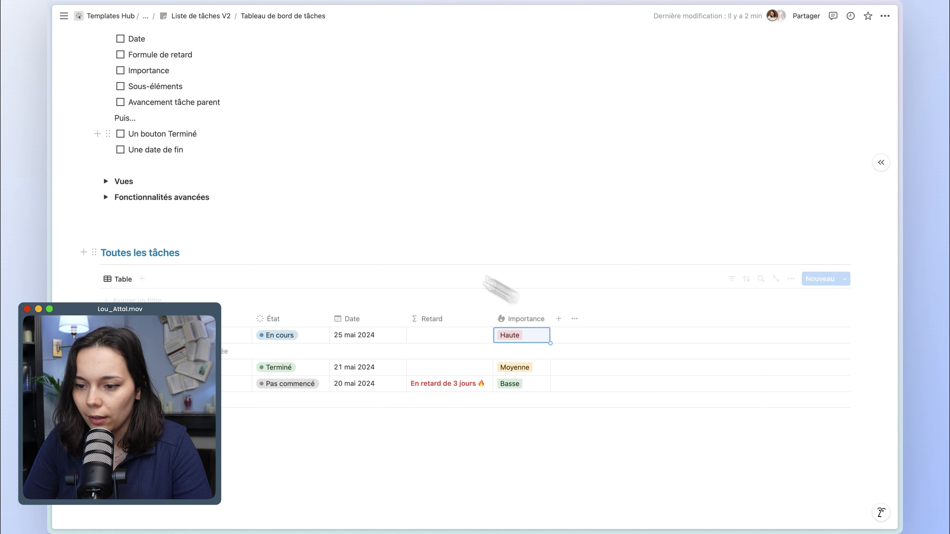
Tick off État, Date, Formule de retard, Importance and Sous-éléments in the Propriétés checklist.
click(121, 130)
click(120, 145)
scroll(120, 146, down, 3)
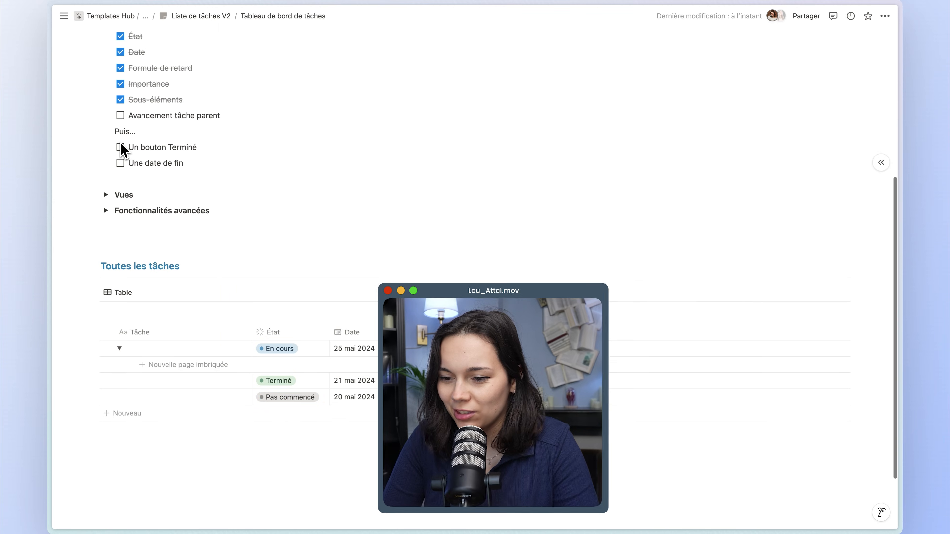
click(230, 116)
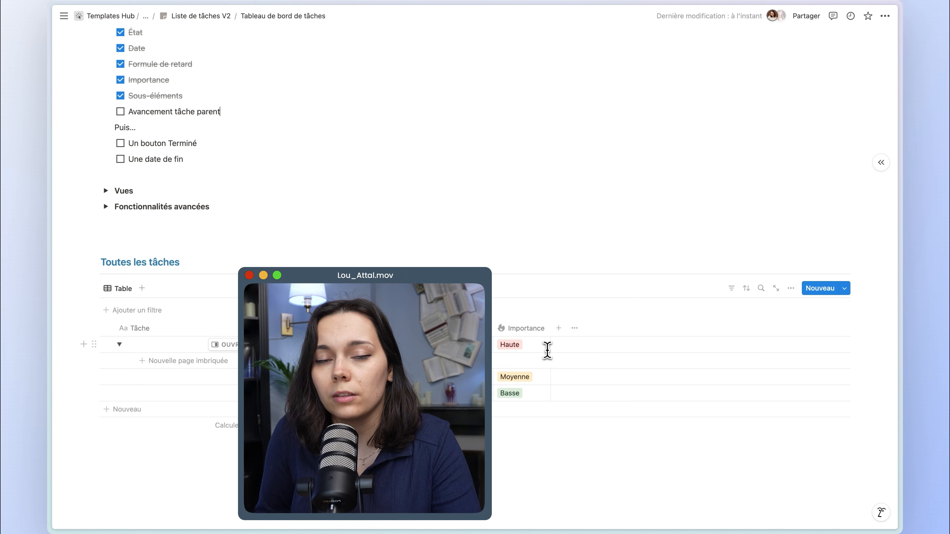
Add an Agrégation property named Progression to the Toutes les tâches table.
click(558, 328)
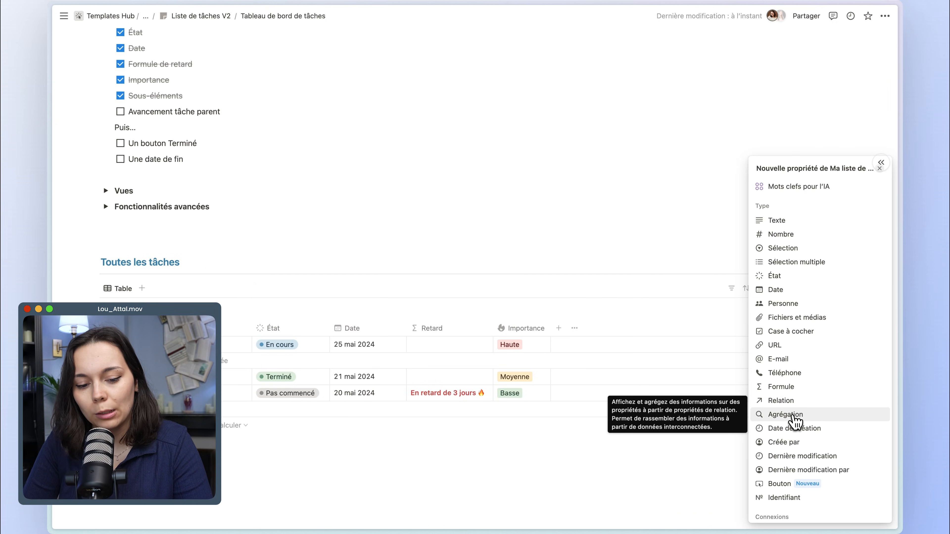
click(793, 416)
text(Progression)
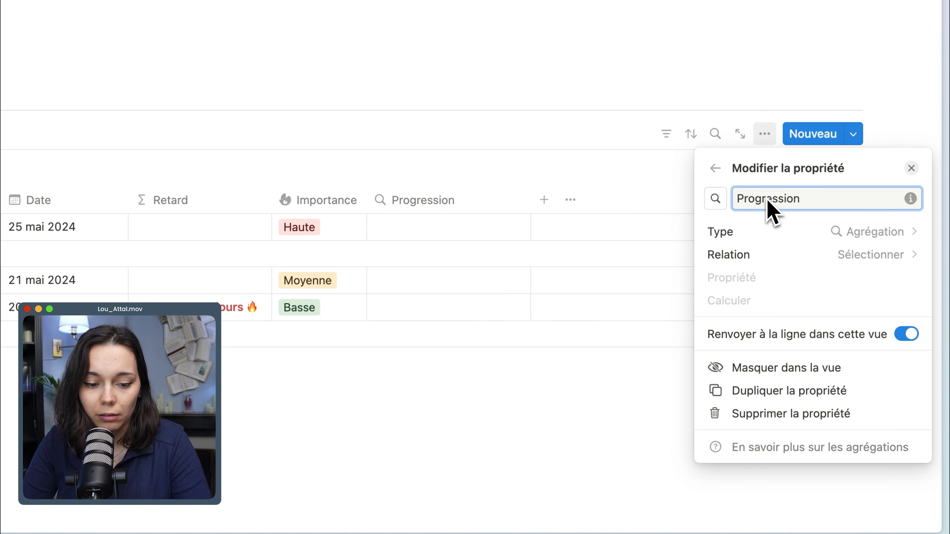
Configure Progression to calculate the percentage per group (Pourcentage par groupe) of Complete from the État property through the Sous-tâche relation.
click(827, 257)
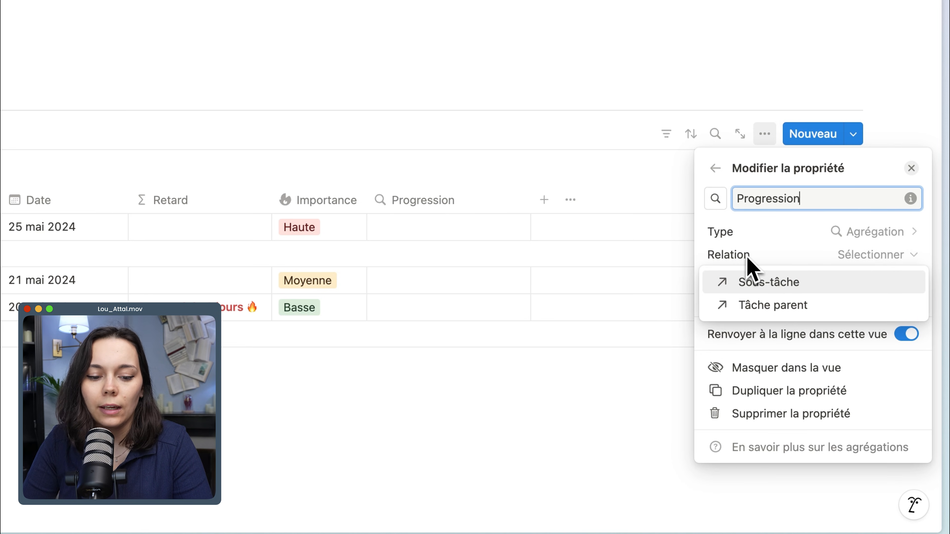
click(764, 285)
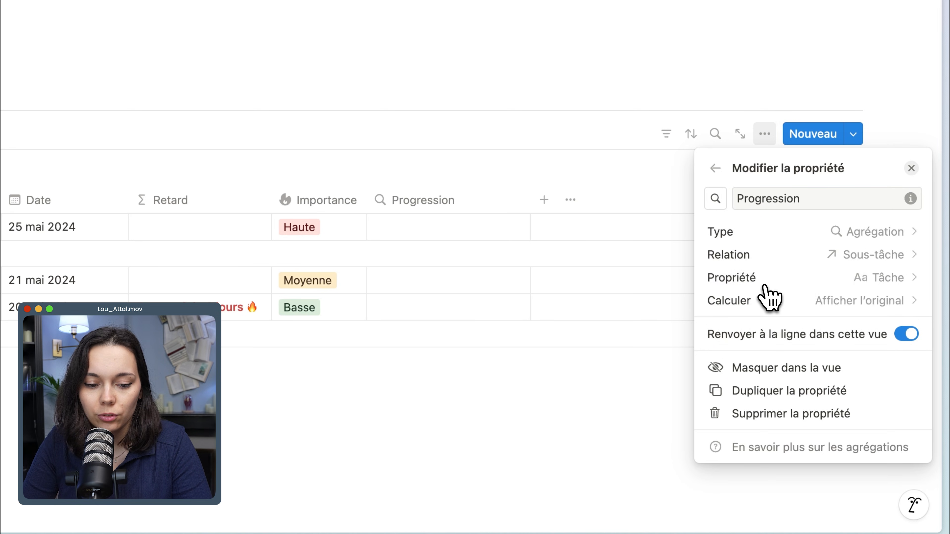
click(798, 281)
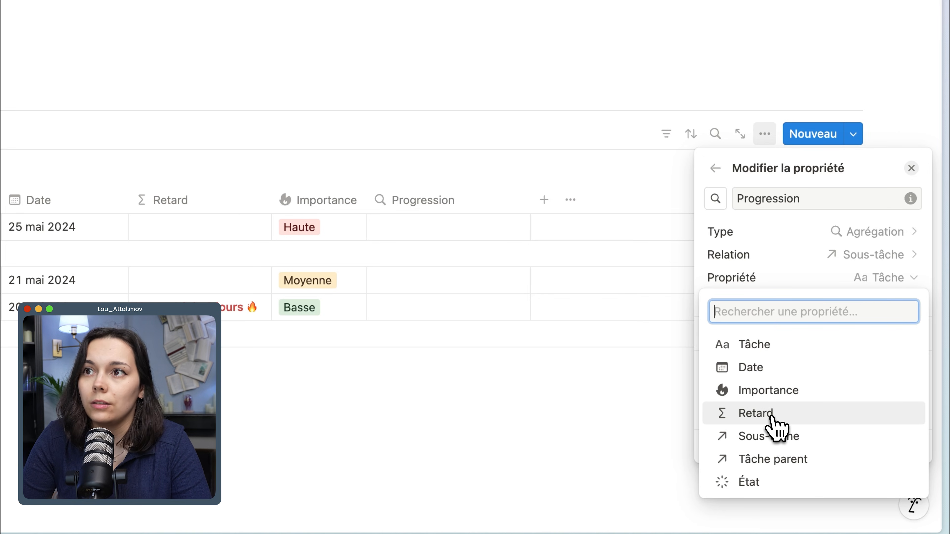
click(757, 483)
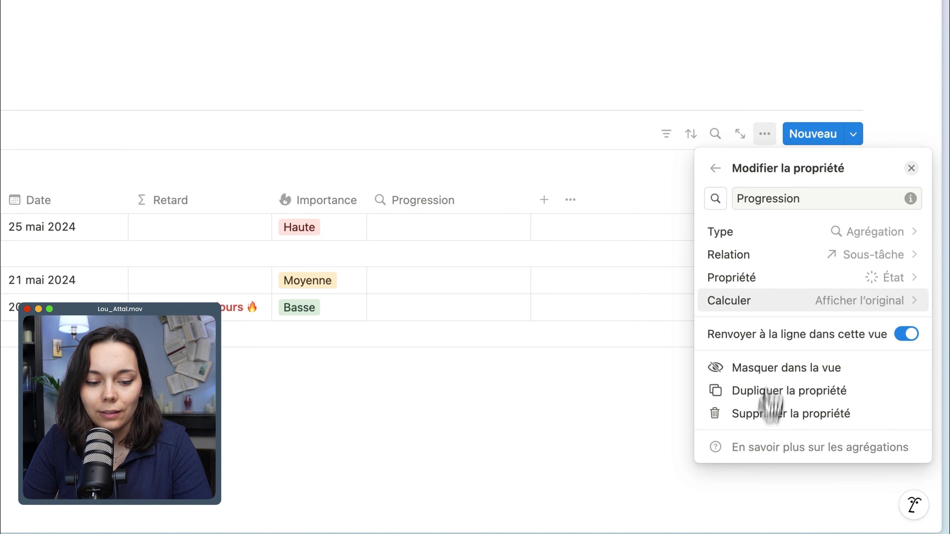
click(778, 302)
mouse_move(850, 375)
mouse_move(757, 383)
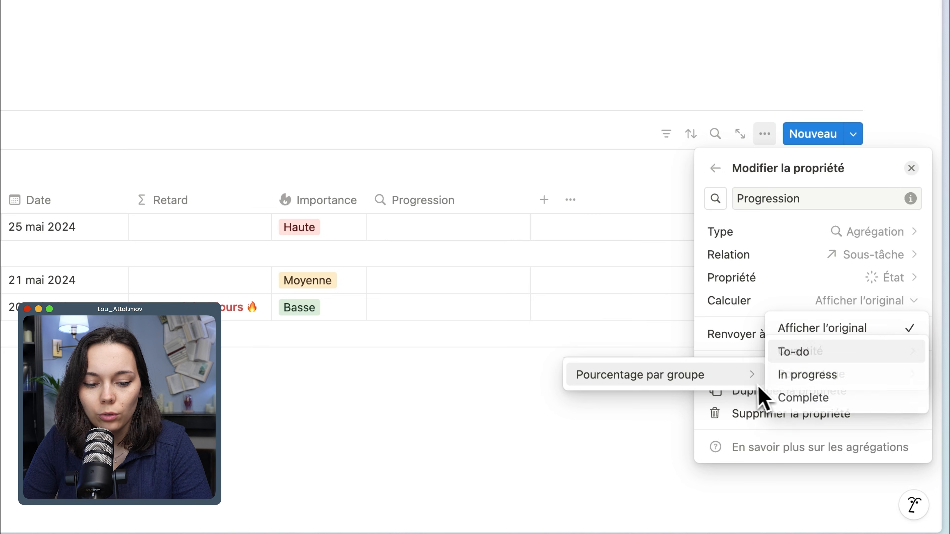
click(812, 402)
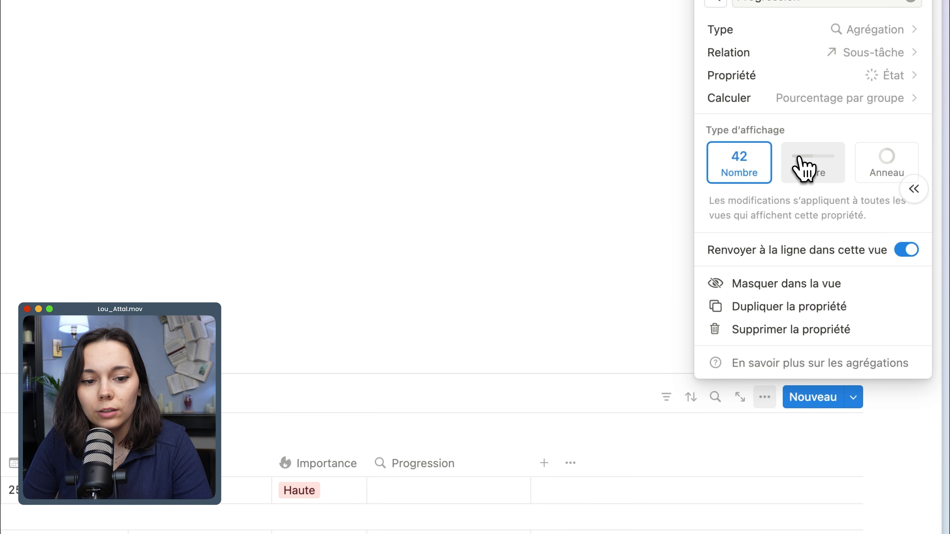
Set the Progression property's display type to Barre, keeping the Vert colour.
click(800, 164)
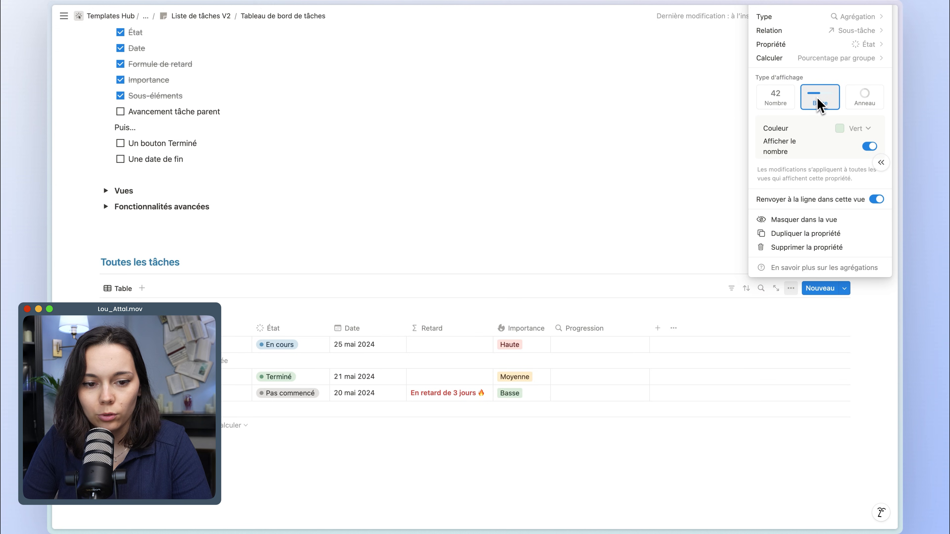
click(857, 128)
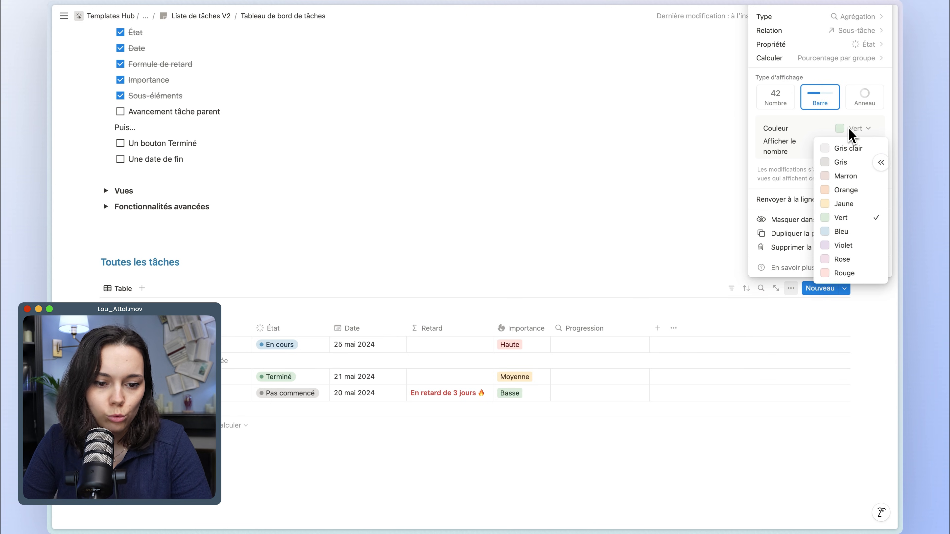
click(808, 154)
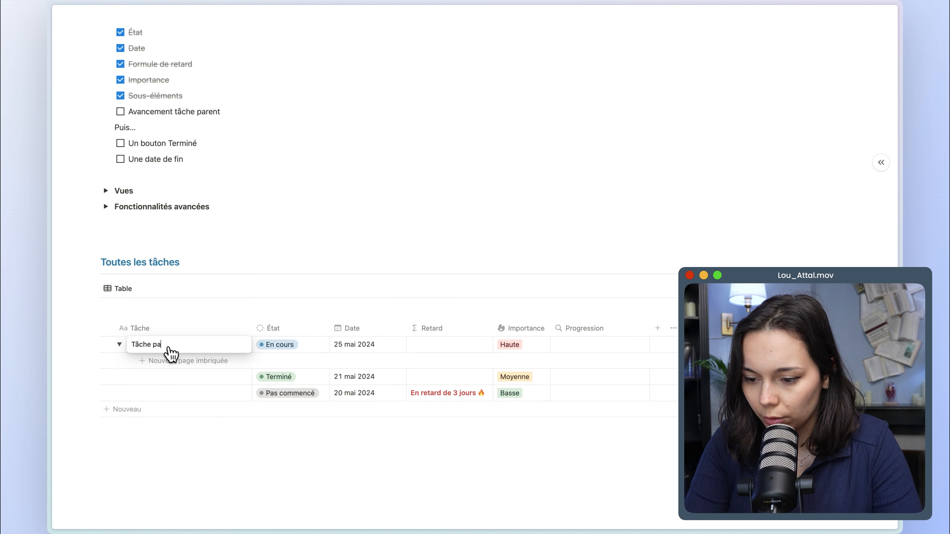
Name the first task Tâche parent and add a nested page named Sous-tâche under it.
text(rent)
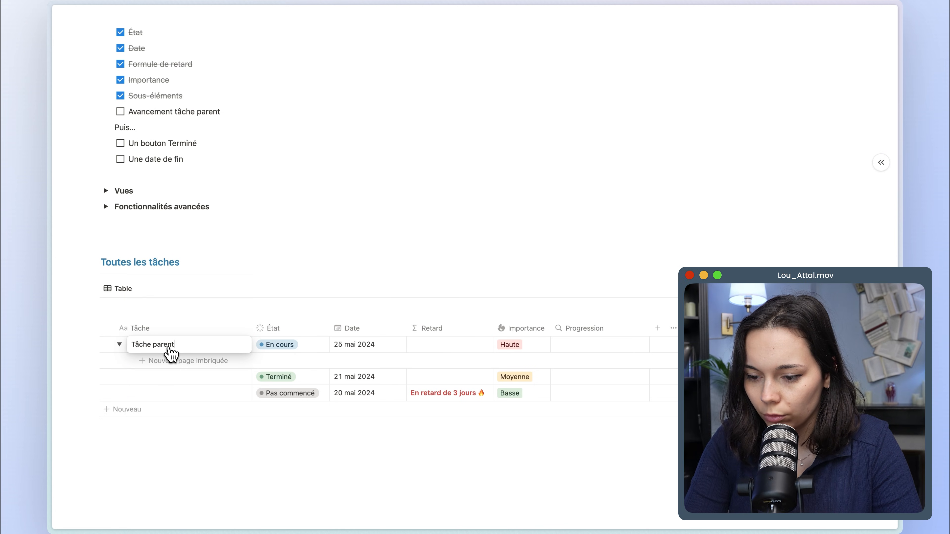
key(Return)
click(171, 361)
text(Sous-tâche)
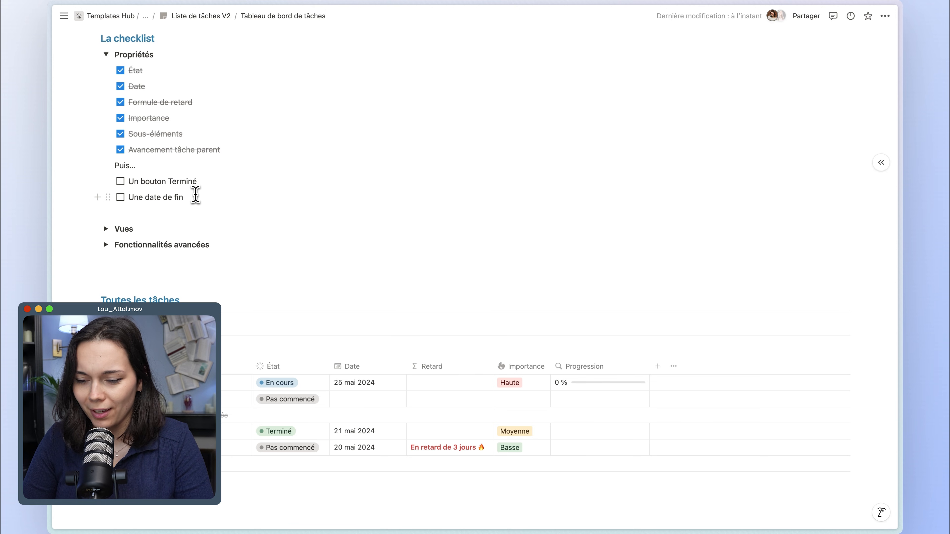
Review the planned views in the Vues checklist, from Aujourd'hui to Archives.
scroll(153, 220, down, 1)
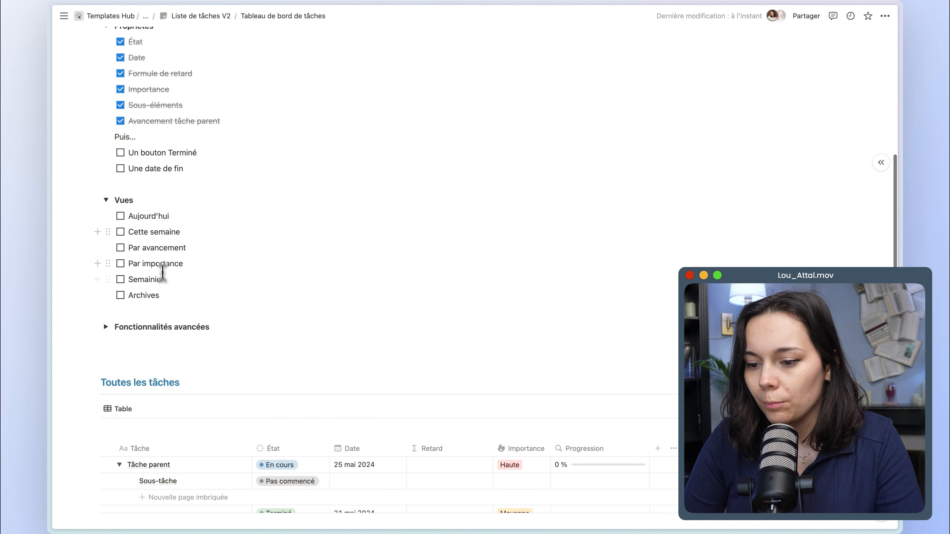
drag(177, 295, 132, 215)
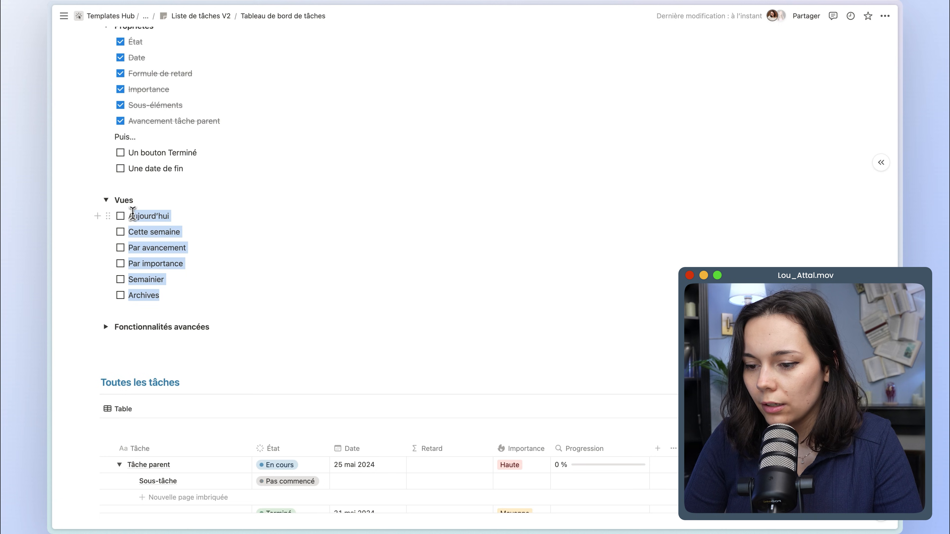
click(185, 230)
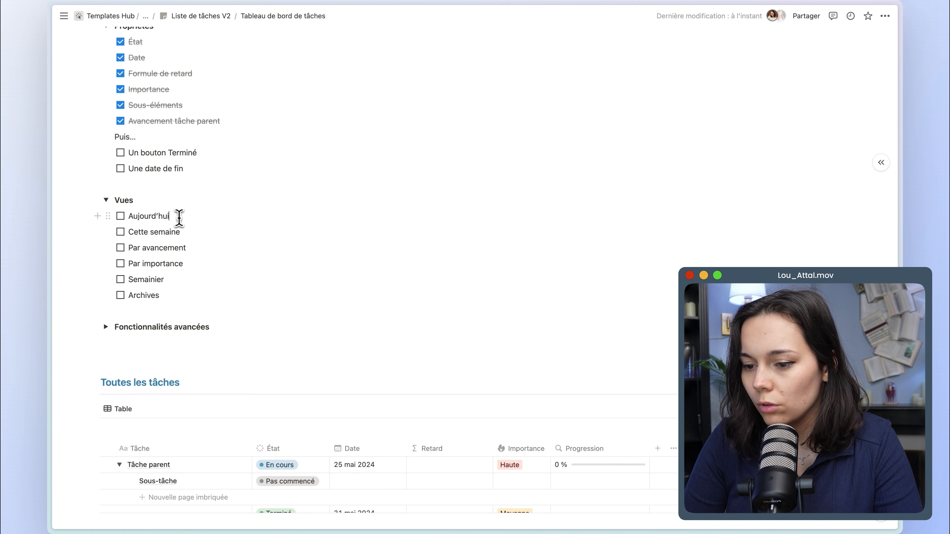
key(Up)
scroll(181, 231, up, 3)
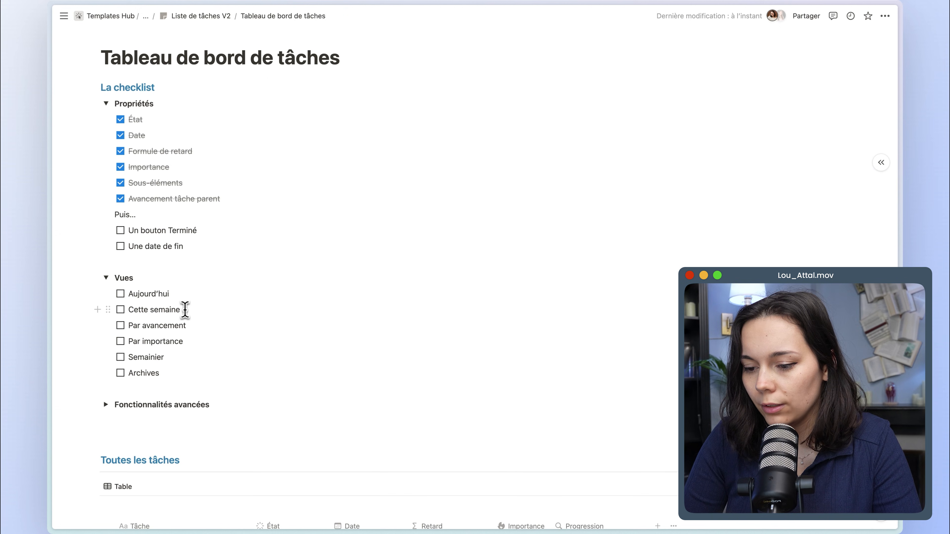
drag(182, 310, 124, 289)
scroll(166, 333, down, 2)
drag(160, 320, 130, 273)
click(163, 304)
drag(160, 304, 128, 271)
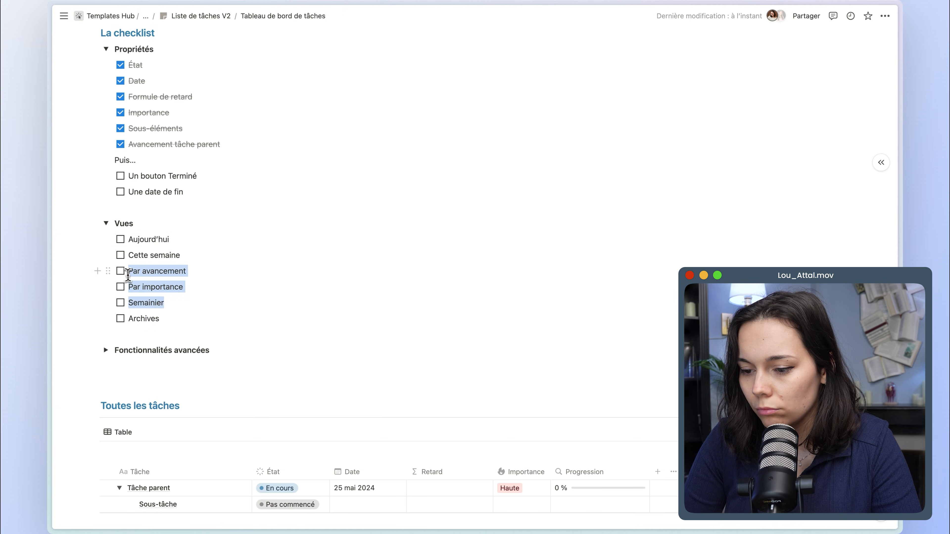
double_click(128, 320)
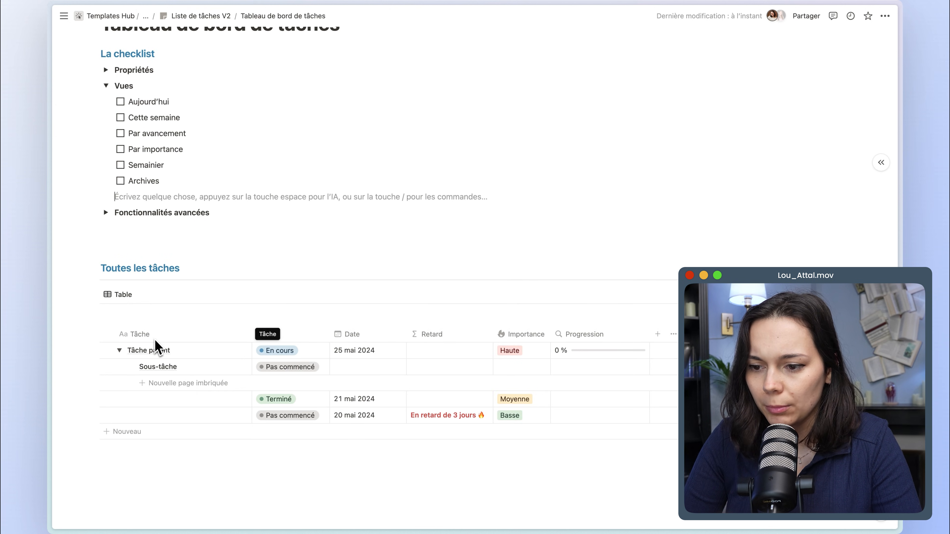
Insert a divider in the blank space between the checklist and the Toutes les tâches heading.
scroll(202, 264, up, 1)
click(191, 258)
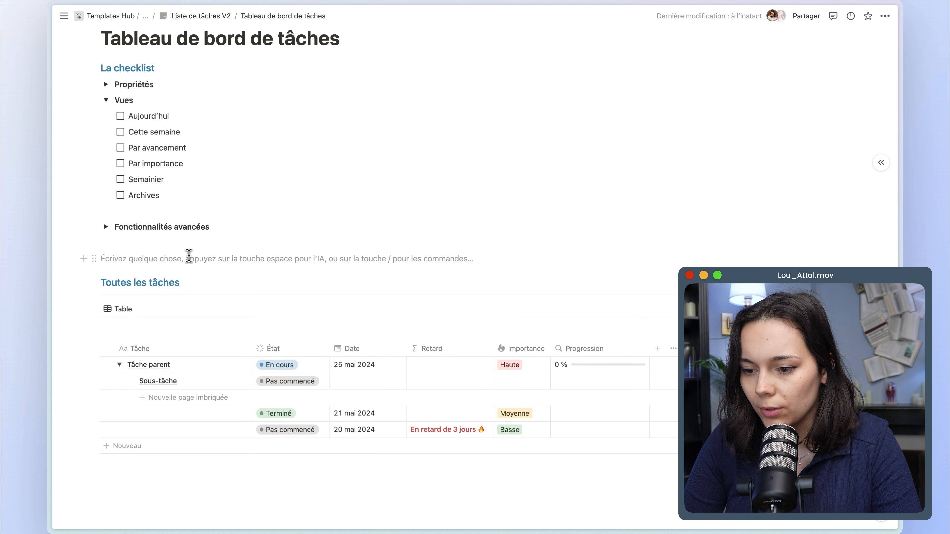
key(Return)
text(---)
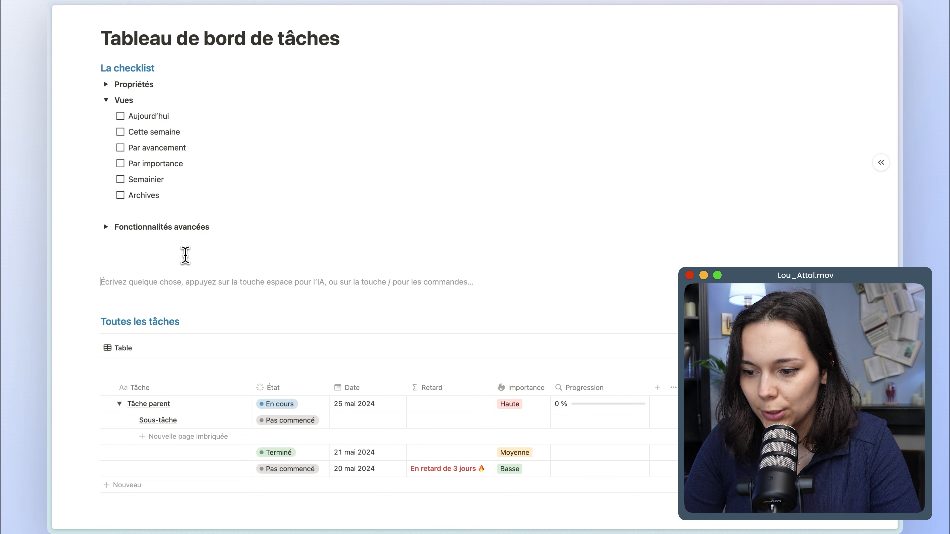
Insert a 4 colonnes block on the empty line below the divider.
scroll(185, 256, down, 1)
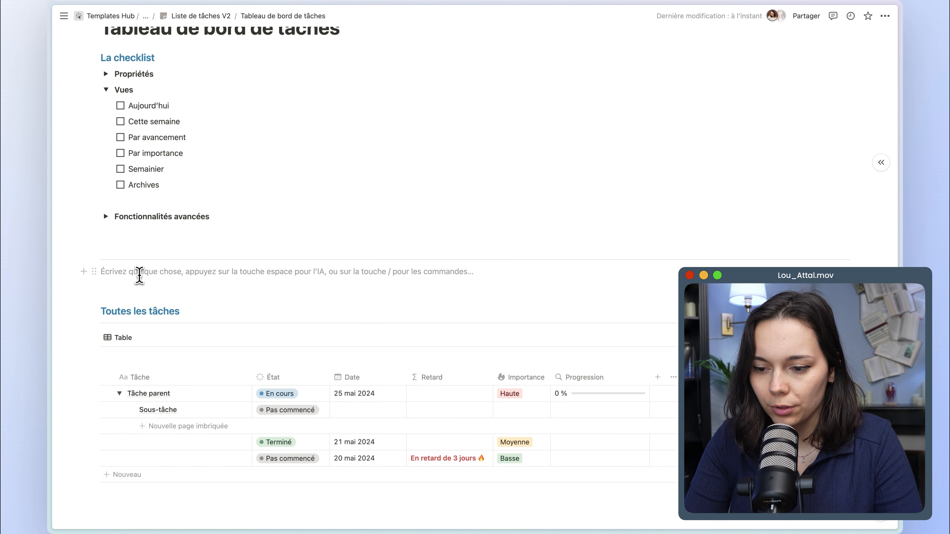
text(/)
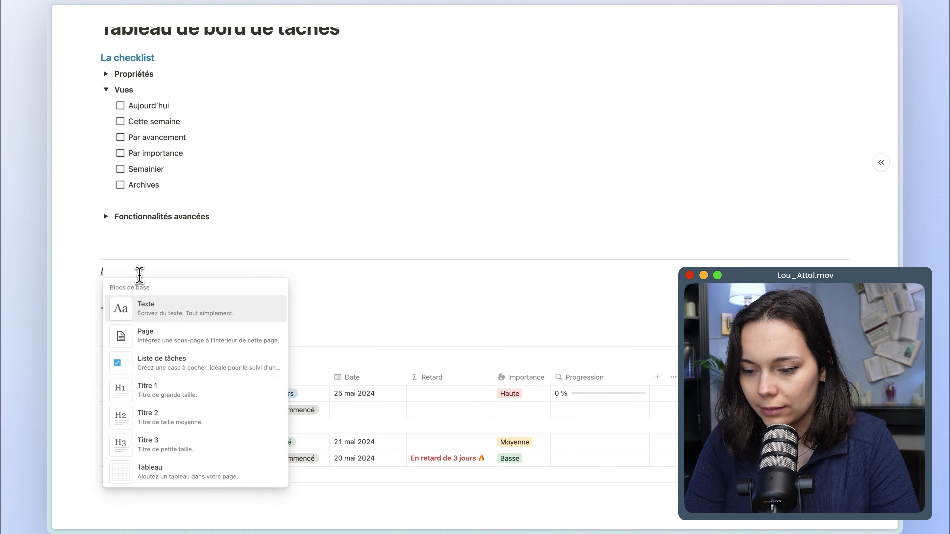
text(4)
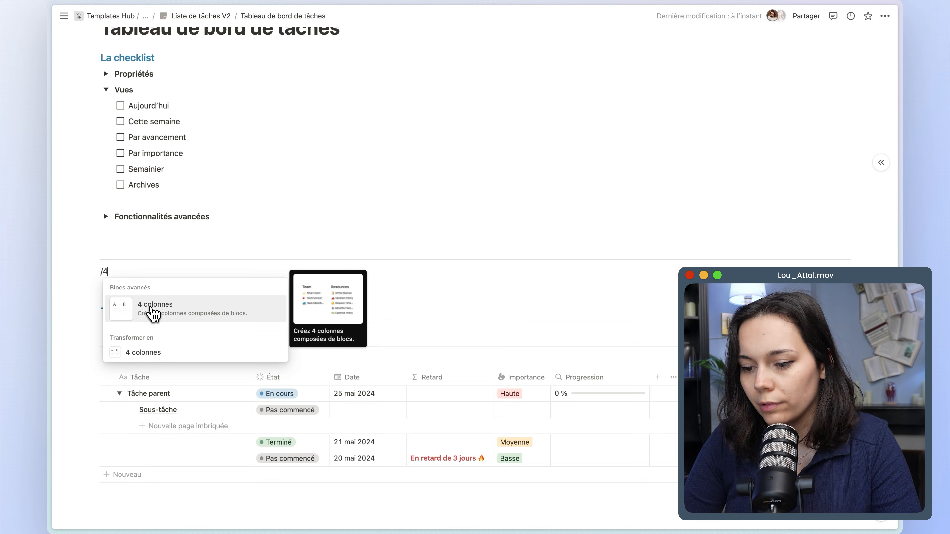
click(153, 314)
Enter Archives in the fourth column of the new column row and turn that block into a page.
click(711, 281)
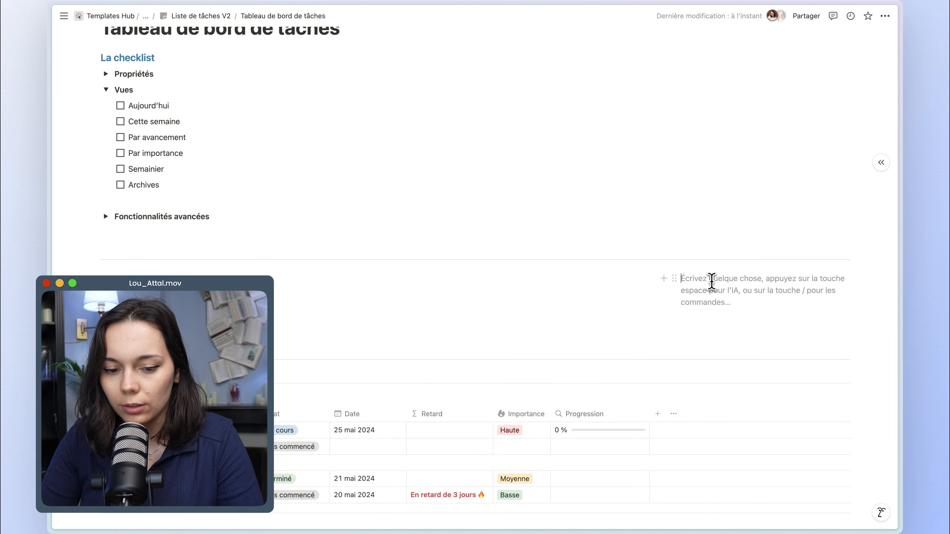
text(Archive)
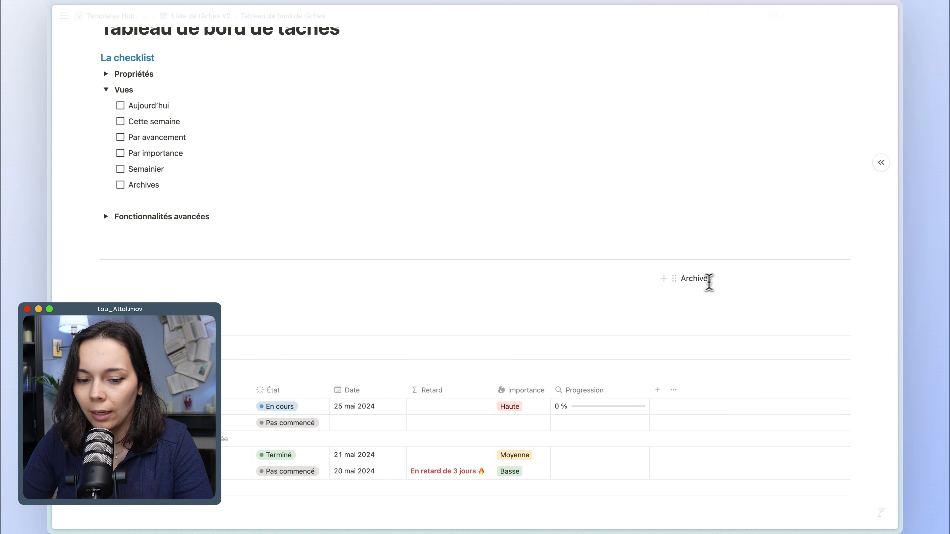
text(s)
click(675, 278)
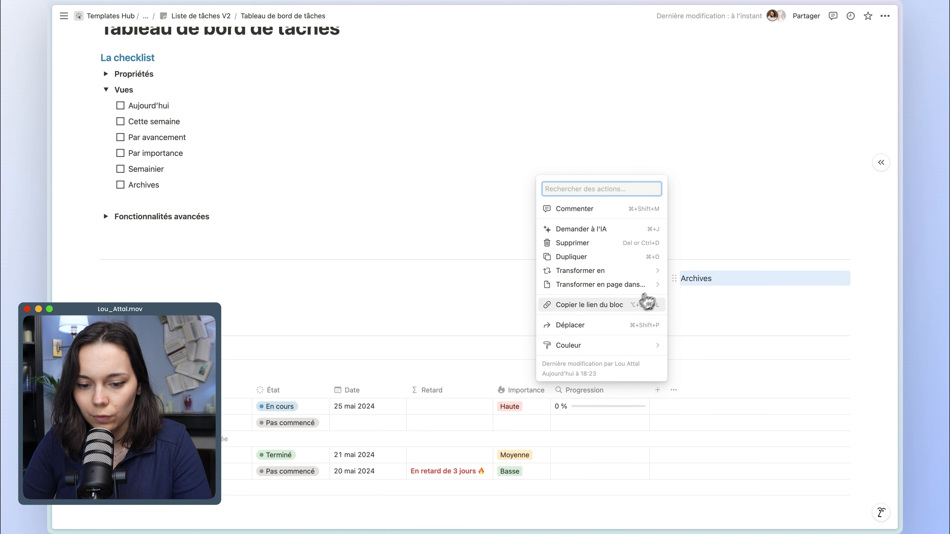
mouse_move(633, 273)
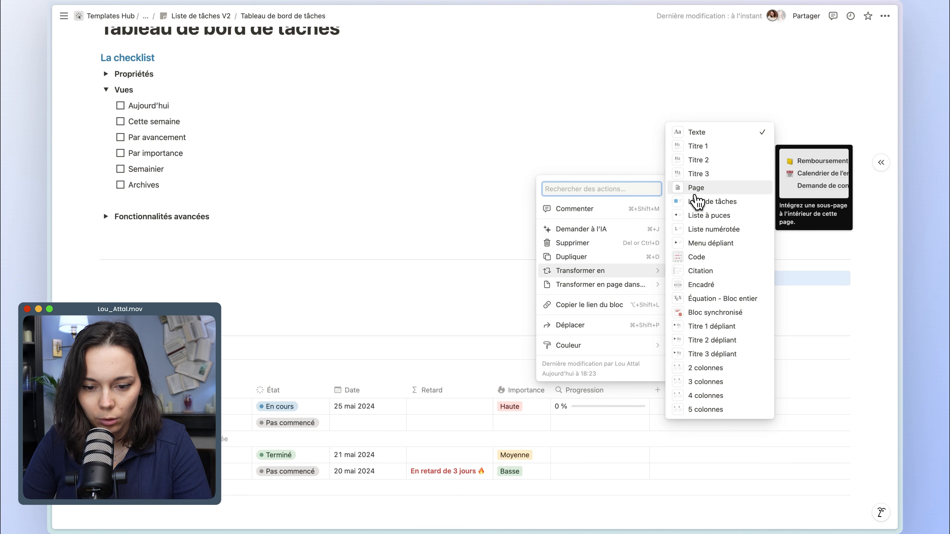
click(697, 199)
Insert a divider on the empty line below the Archives row, with a two-column block underneath.
scroll(578, 279, down, 1)
click(276, 277)
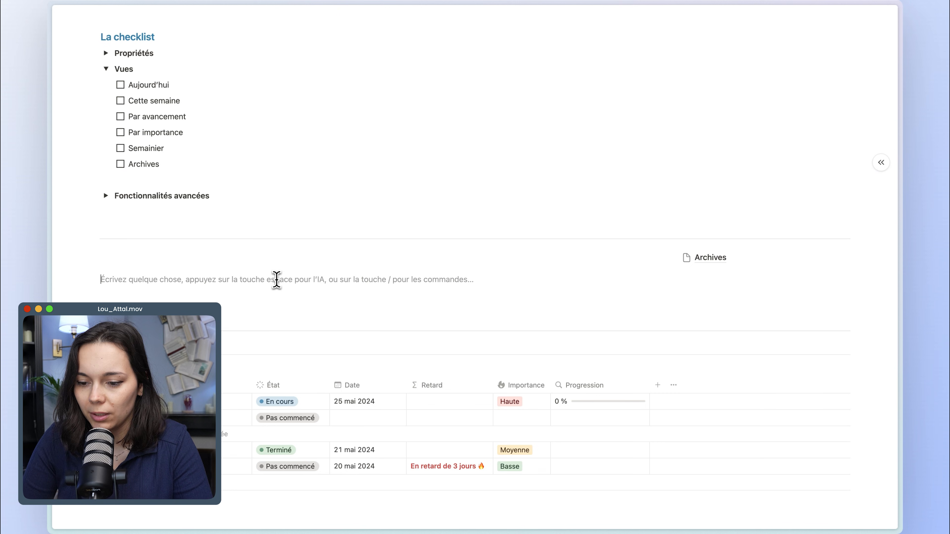
text(---)
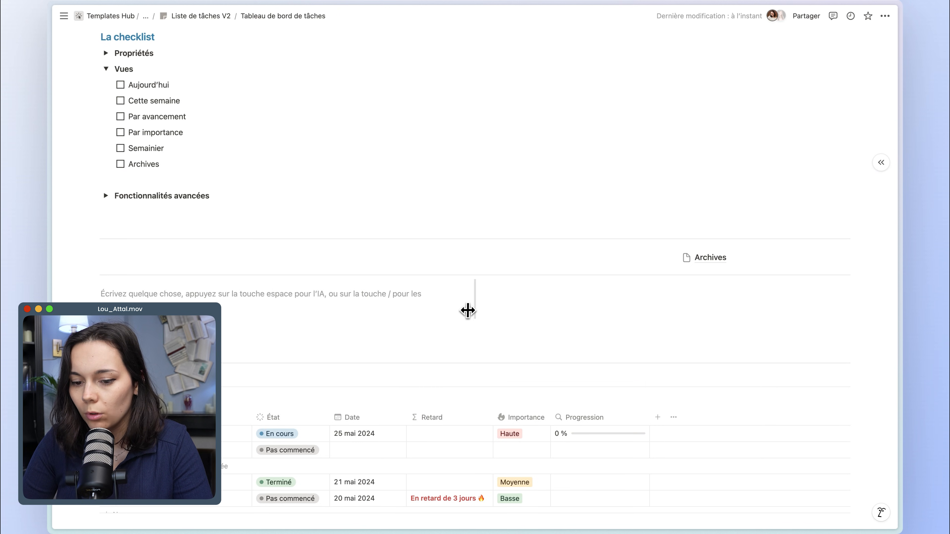
Widen the first column of the two-column block to about three quarters of the page width, in line with the Archives column.
click(475, 310)
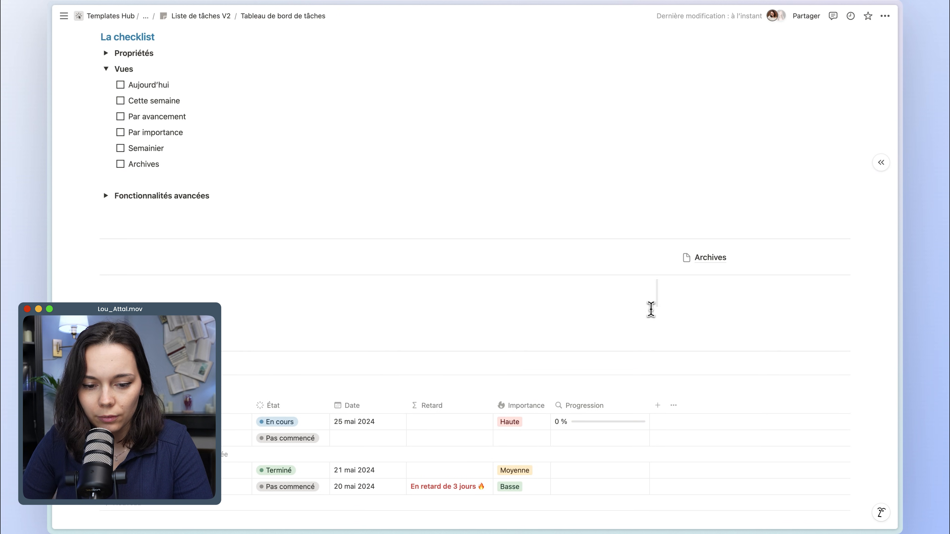
click(717, 295)
click(534, 298)
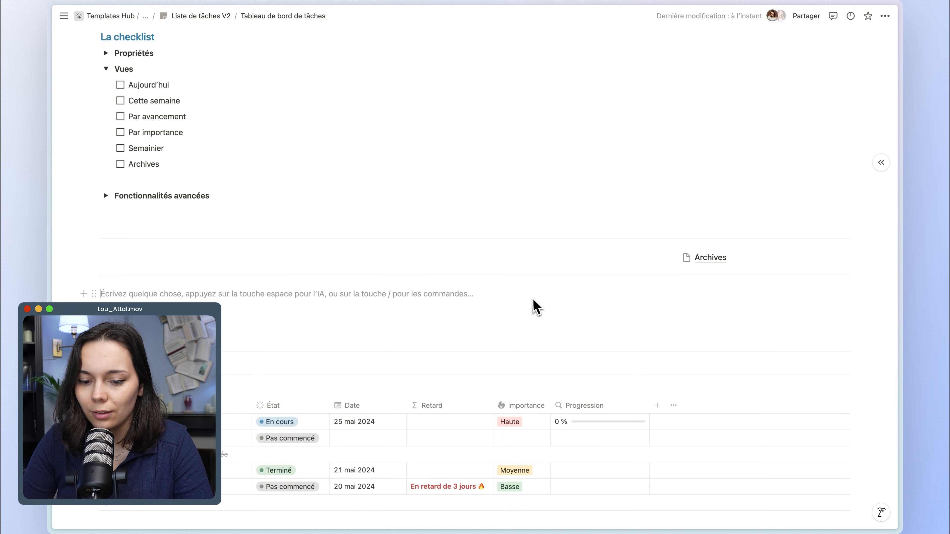
scroll(142, 325, down, 2)
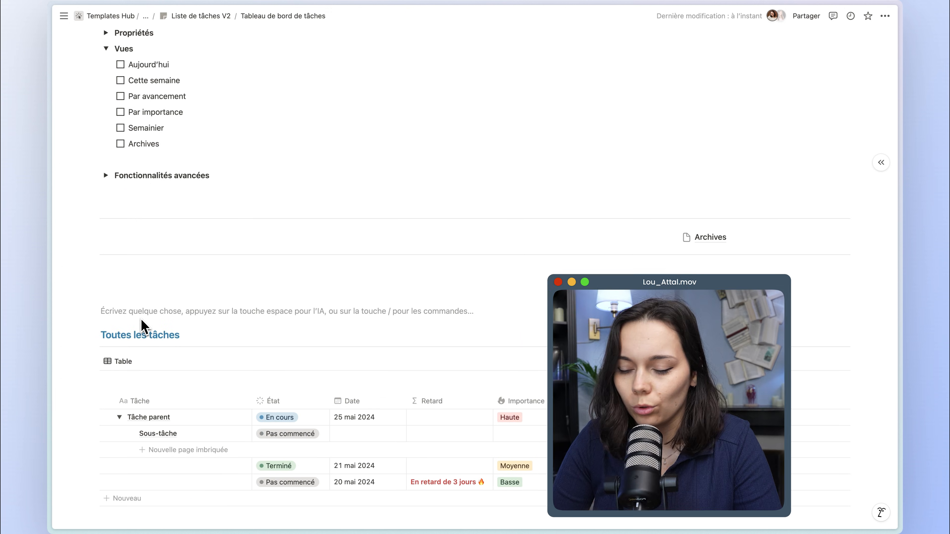
click(184, 321)
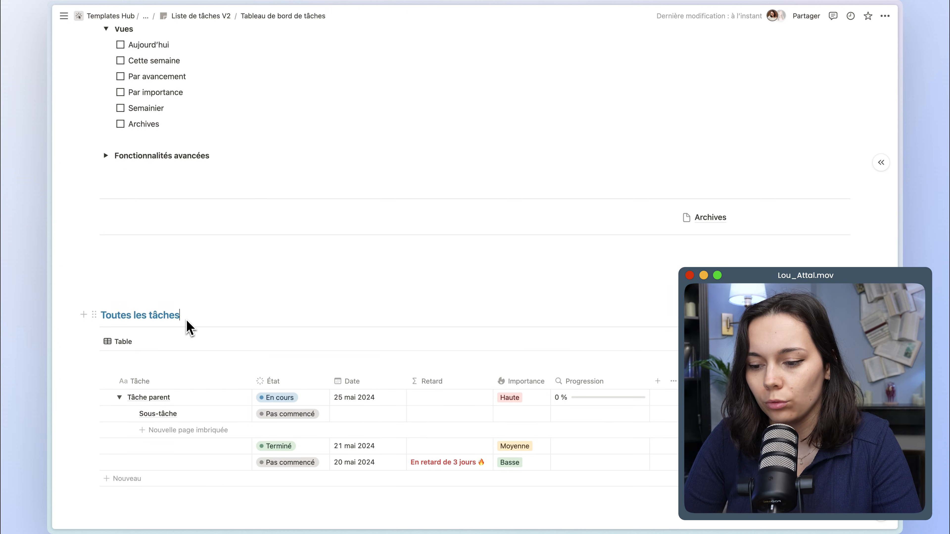
scroll(187, 325, up, 1)
drag(165, 125, 128, 94)
Insert a linked view of the Ma liste de tâches database in the wide column below the divider.
click(155, 270)
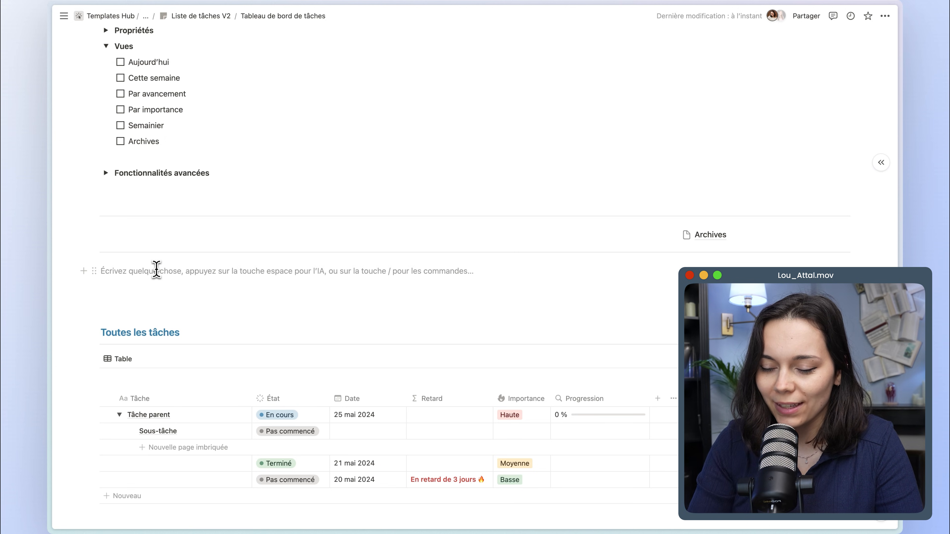
text(/)
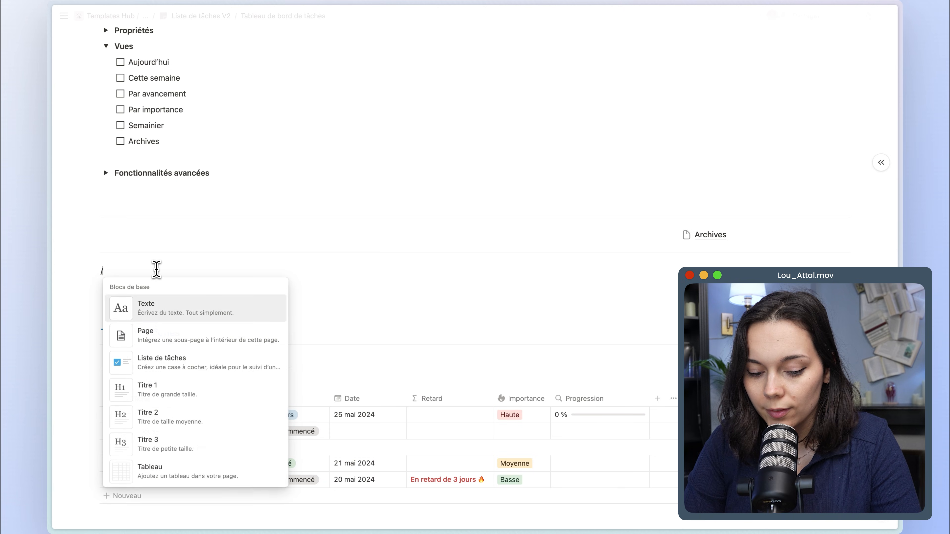
text(linked)
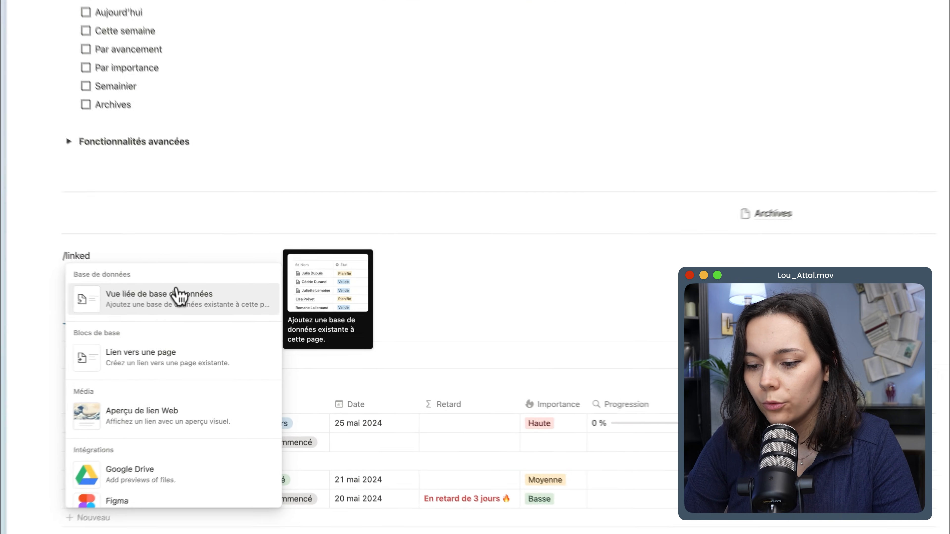
click(178, 296)
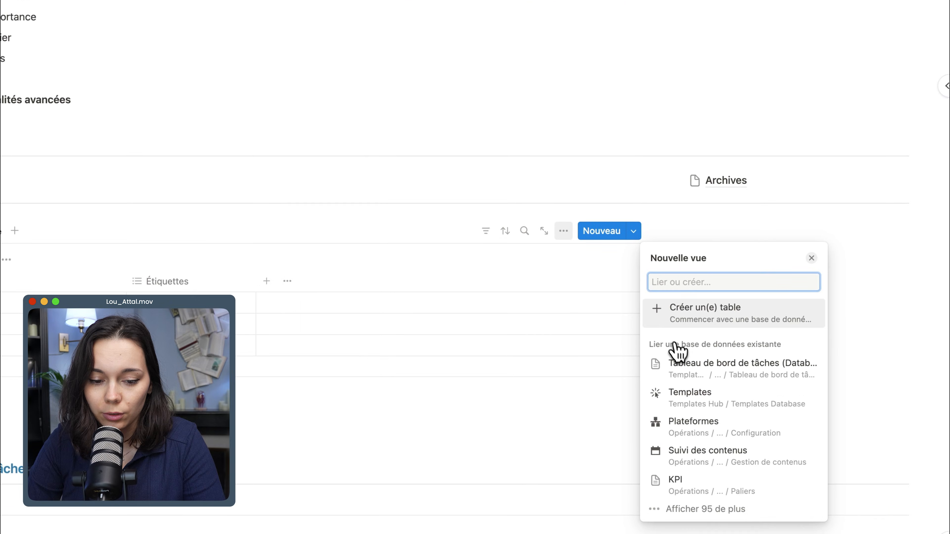
text(tâches)
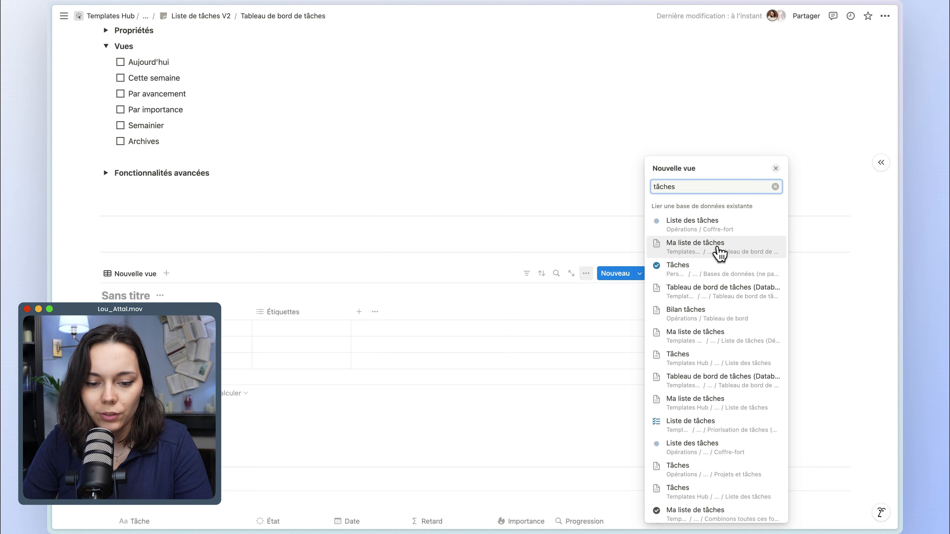
click(695, 246)
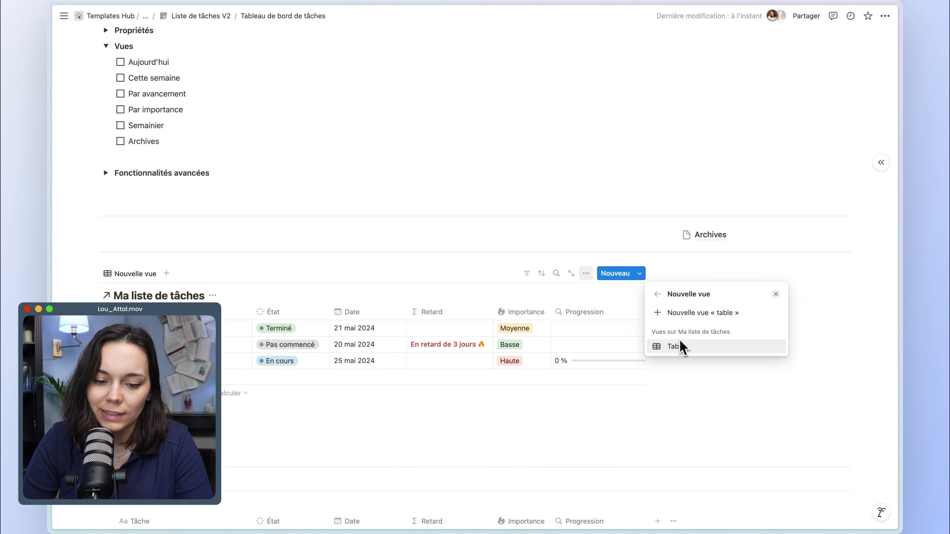
click(680, 349)
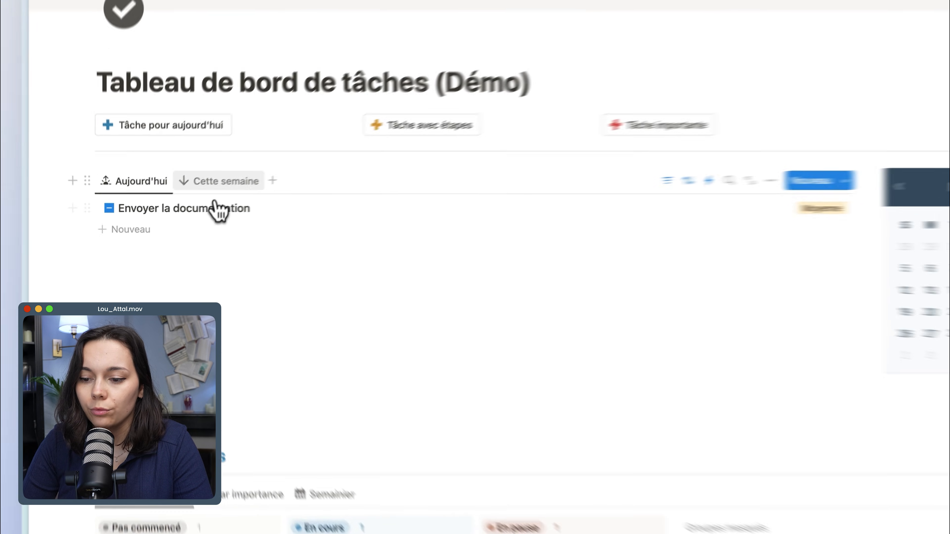
Examine the Cette semaine and Aujourd'hui views on the demo task dashboard.
click(224, 180)
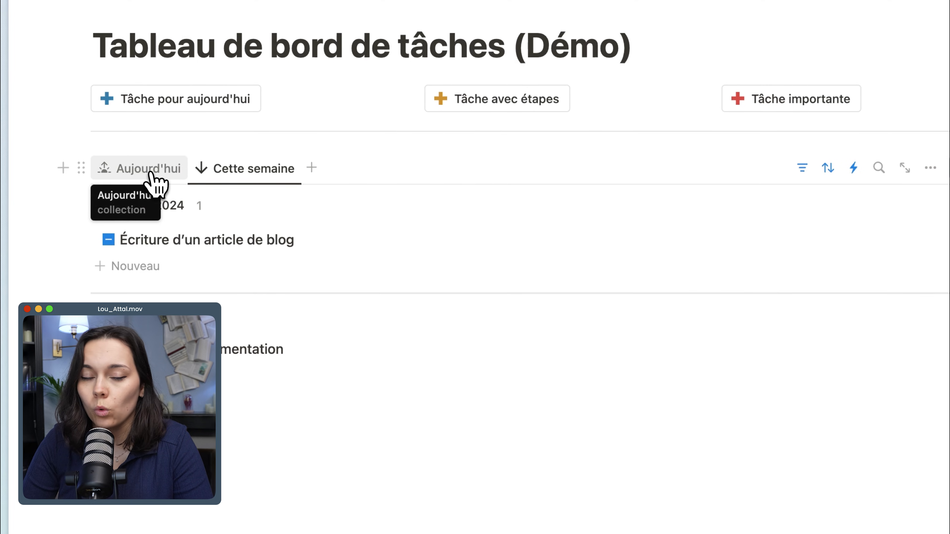
click(150, 170)
click(108, 202)
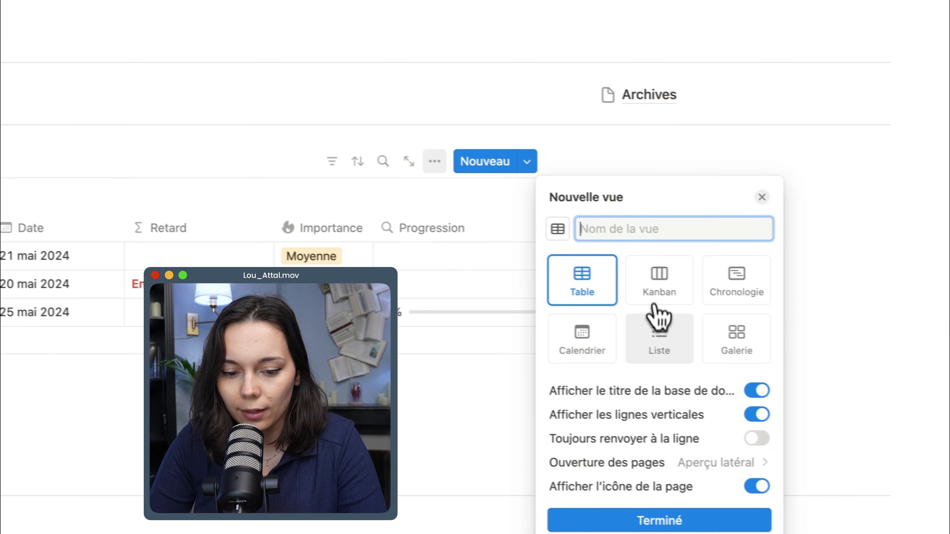
Set the new linked view to the Liste layout, name it Aujourd'hui with a sun icon, and hide the database title.
click(660, 337)
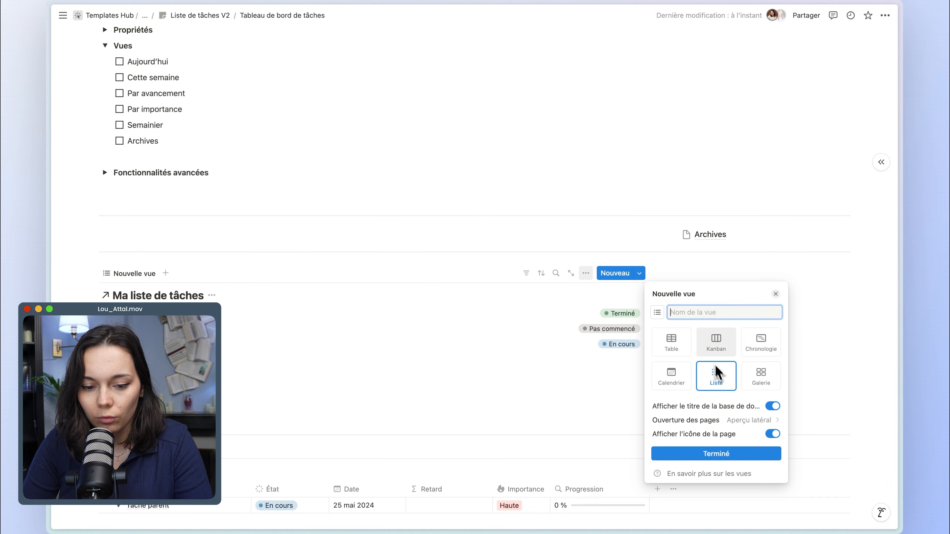
text(Aujourd)
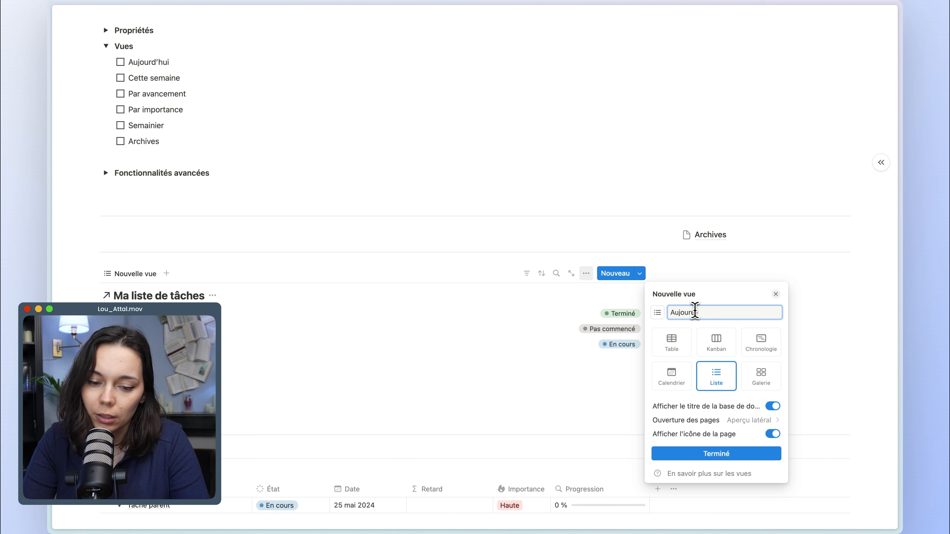
text('hui)
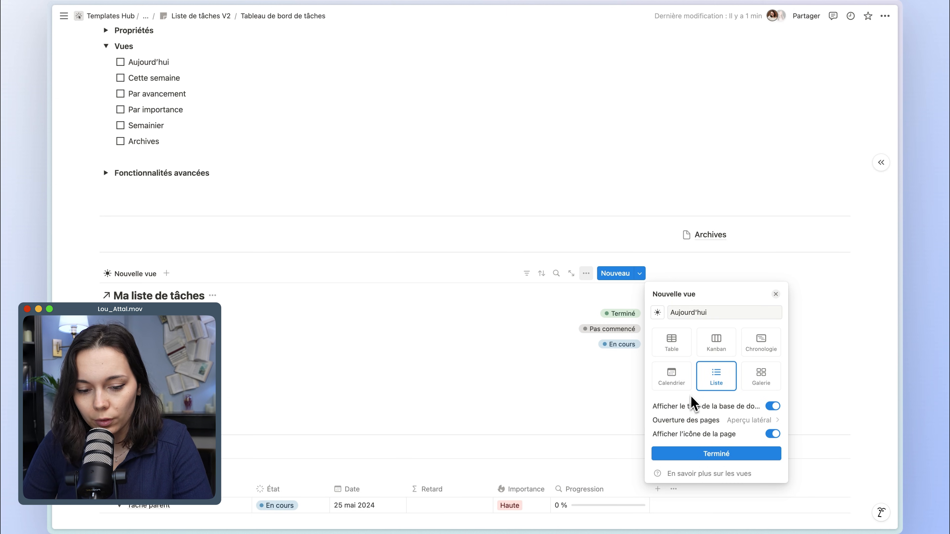
click(694, 409)
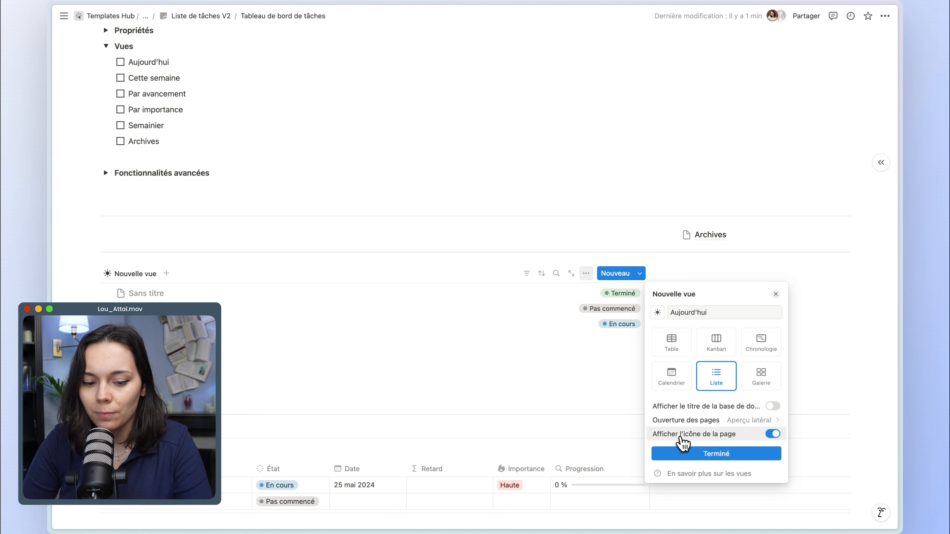
click(683, 454)
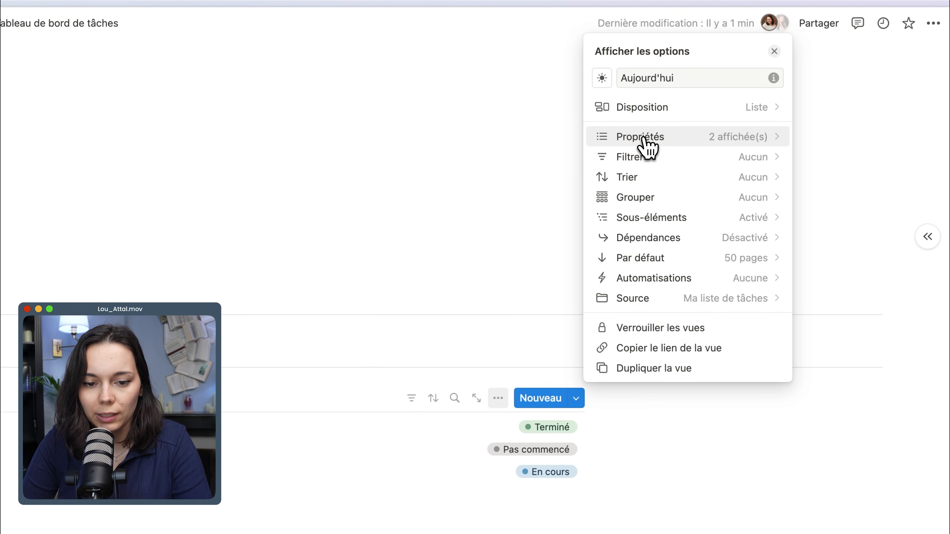
Place the État property before Tâche in the Aujourd'hui view and set its display type to Case à cocher.
click(647, 146)
drag(602, 139, 604, 123)
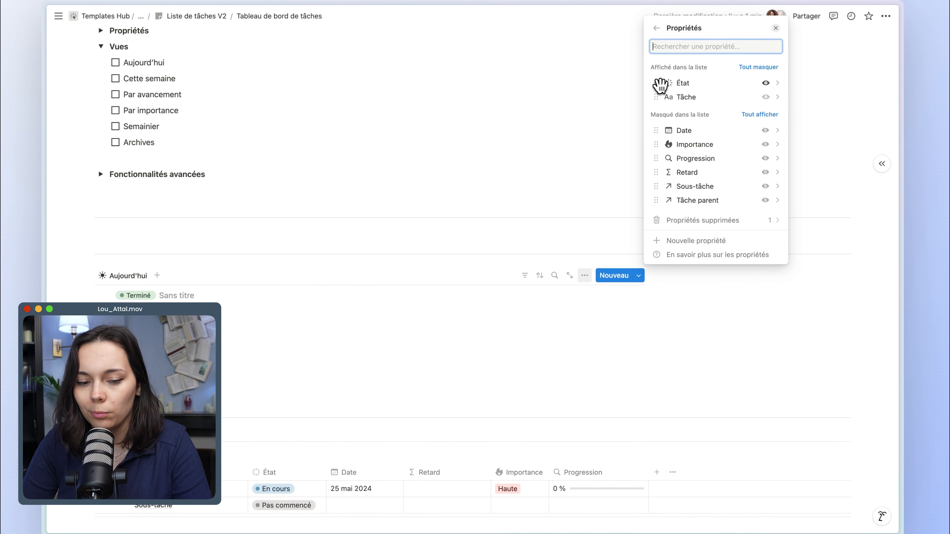
click(697, 85)
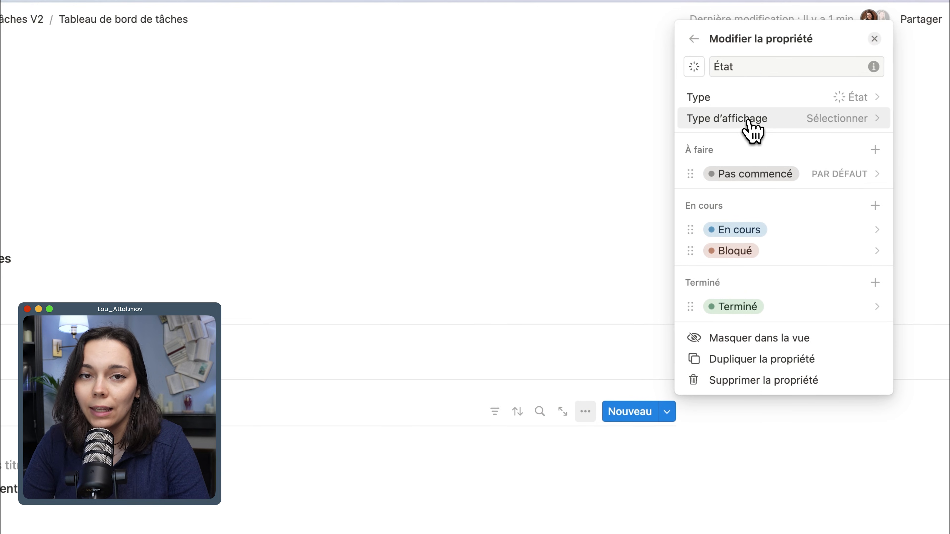
click(749, 123)
click(750, 146)
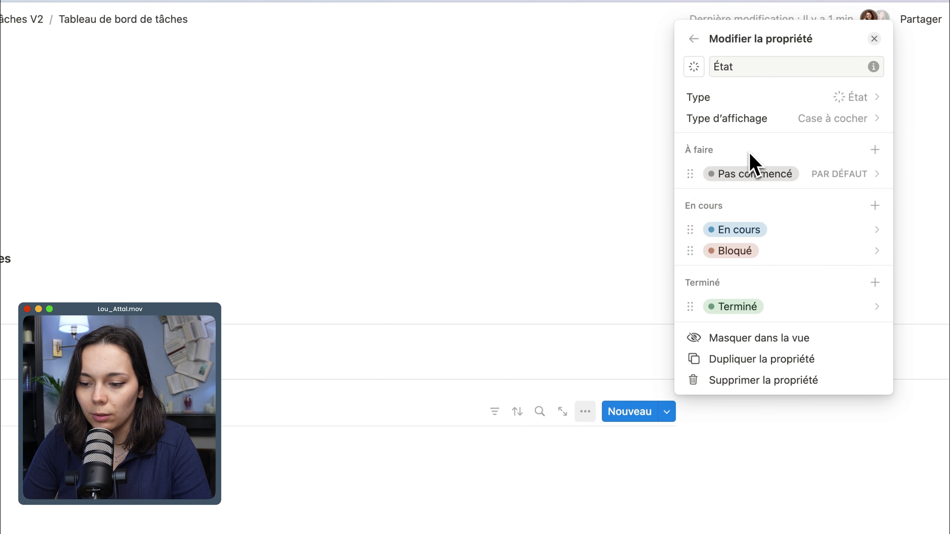
click(112, 307)
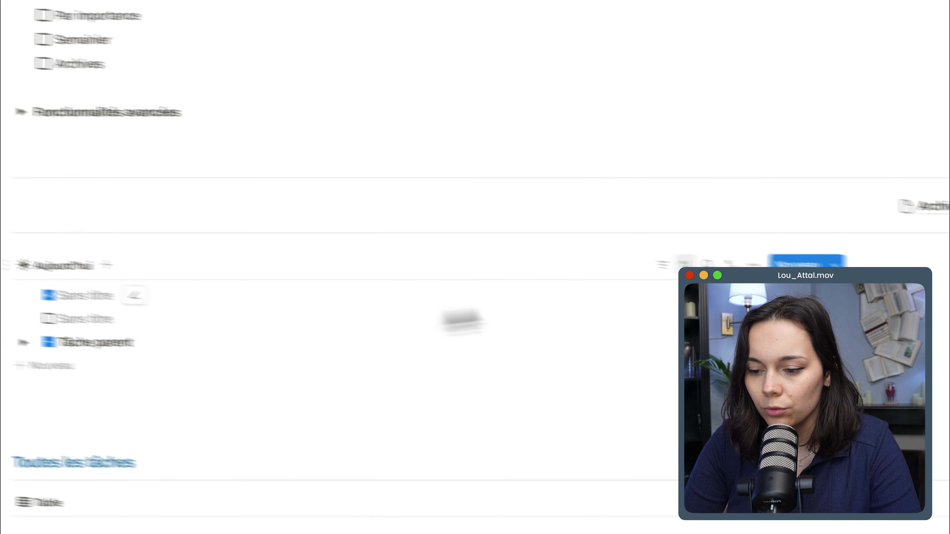
Check the nested sub-task under Tâche parent and set the Aujourd'hui view's sub-item display style to Liste à plat.
click(108, 324)
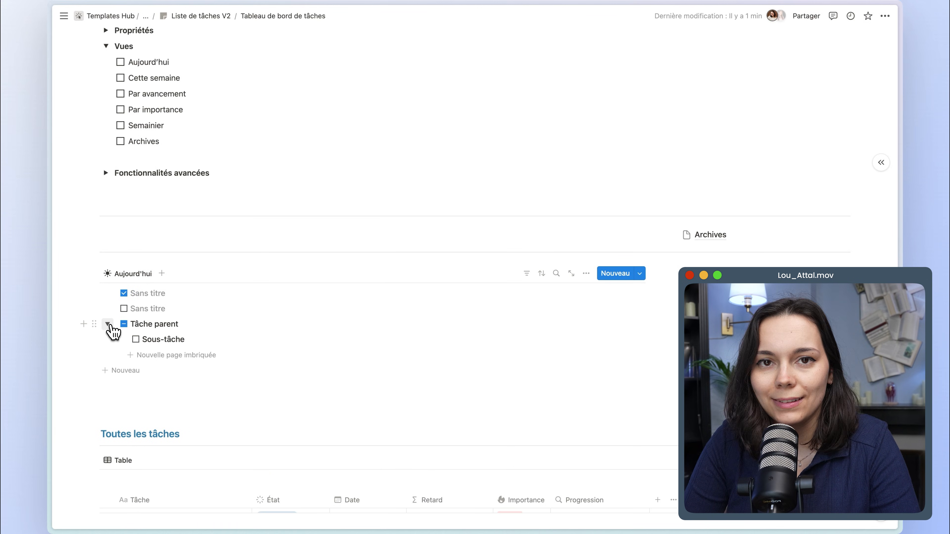
click(109, 324)
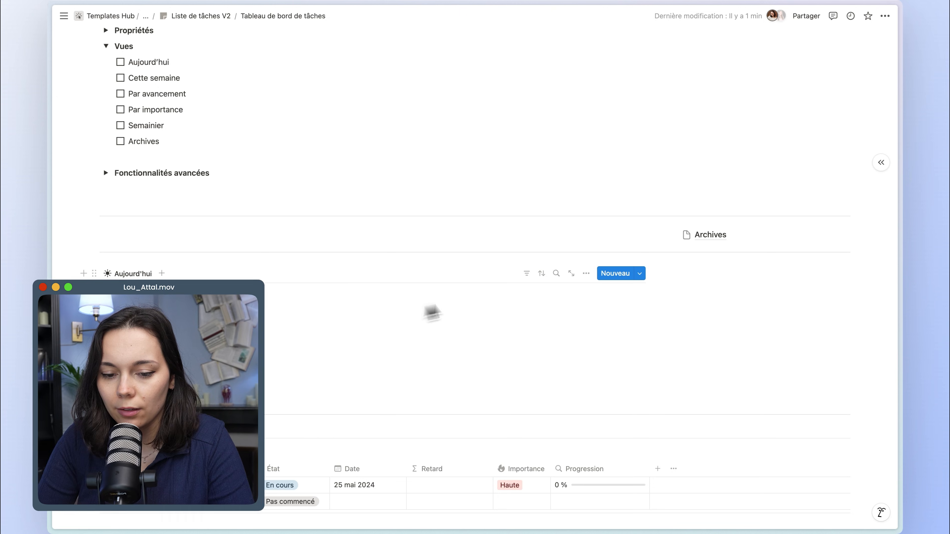
click(582, 277)
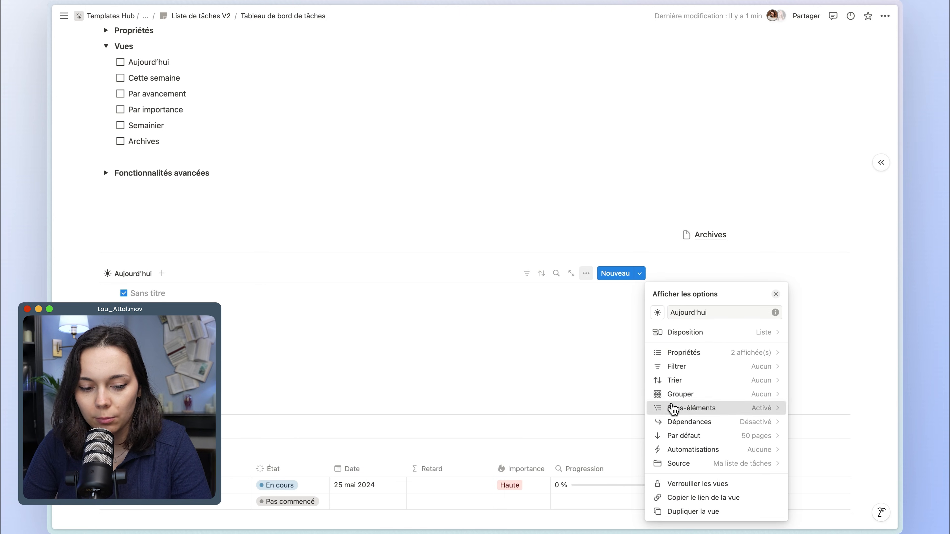
click(615, 407)
click(726, 416)
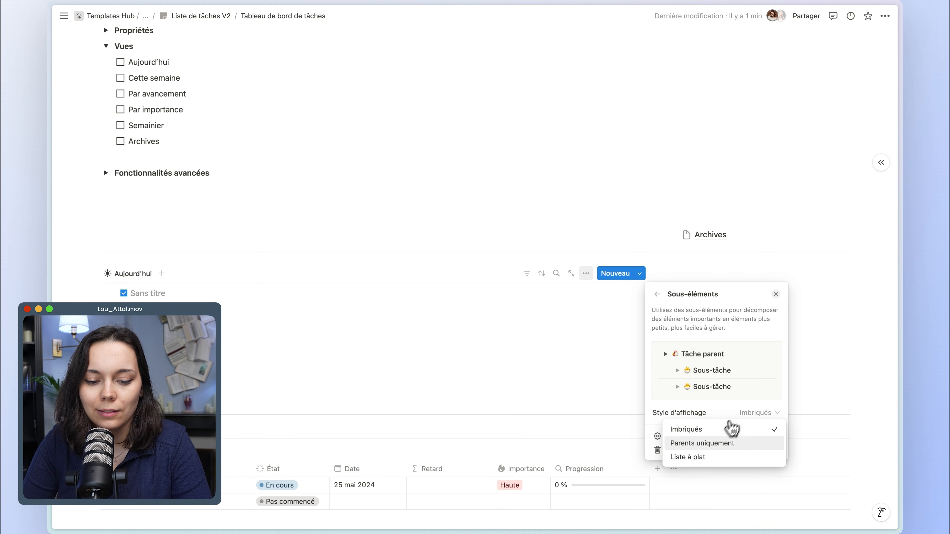
click(707, 457)
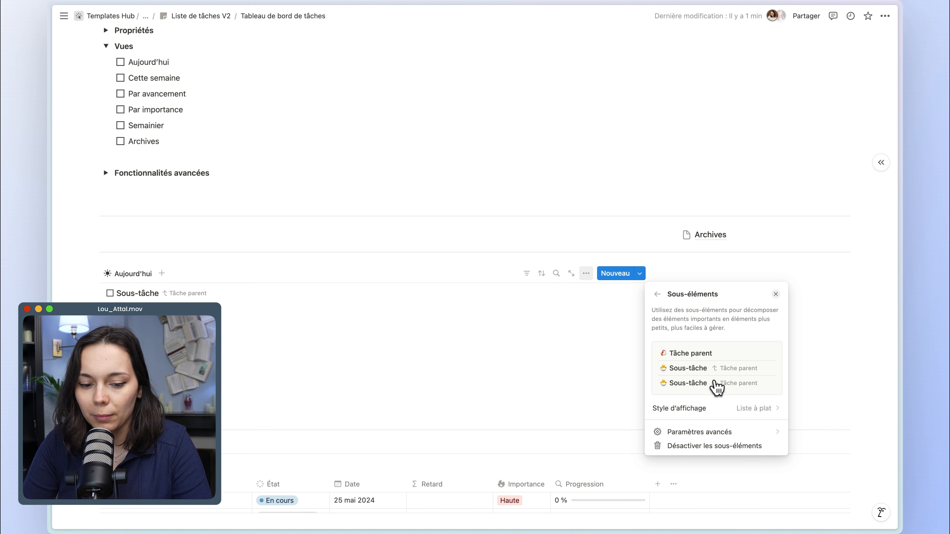
click(299, 305)
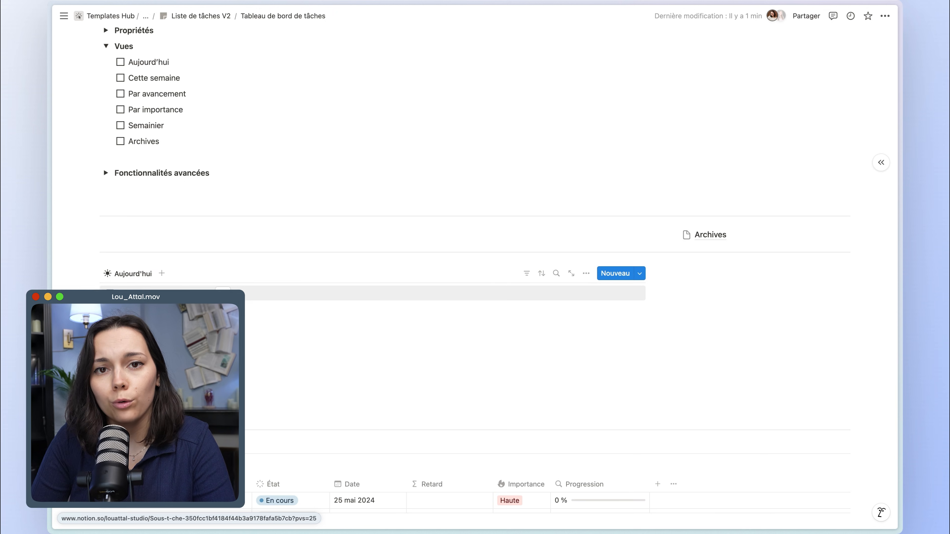
Display the Importance property in the Aujourd'hui list view.
click(586, 273)
click(680, 353)
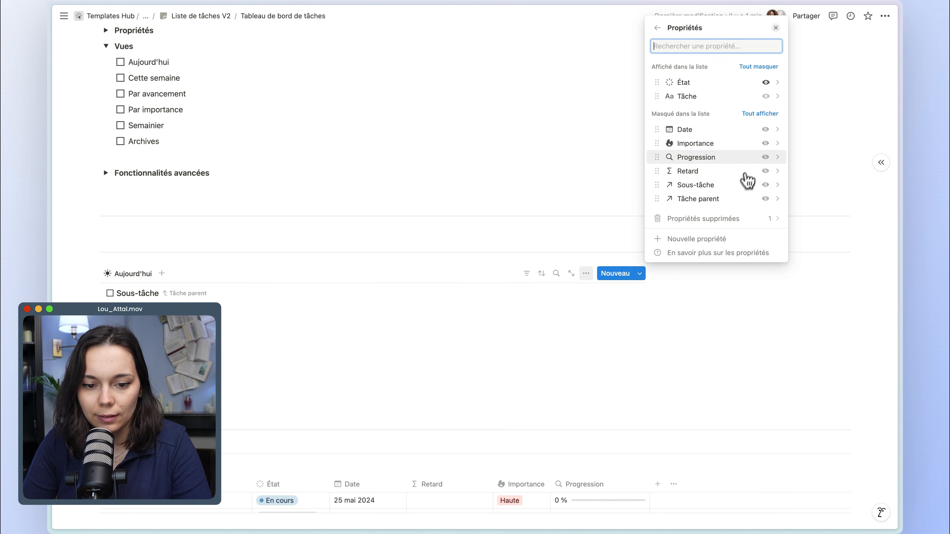
click(765, 143)
click(512, 277)
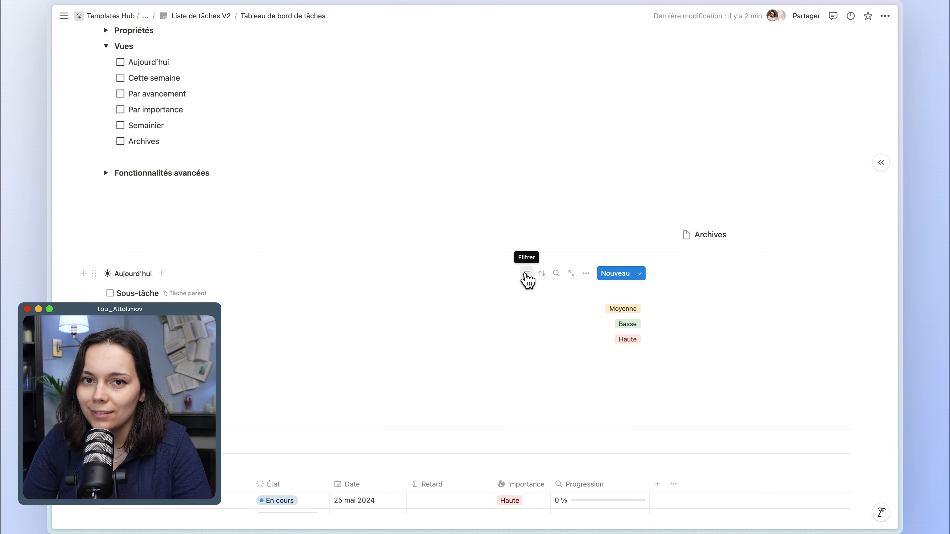
Filter the Aujourd'hui view to tasks whose Date de début est le Aujourd'hui, and save the filter for everyone.
click(527, 275)
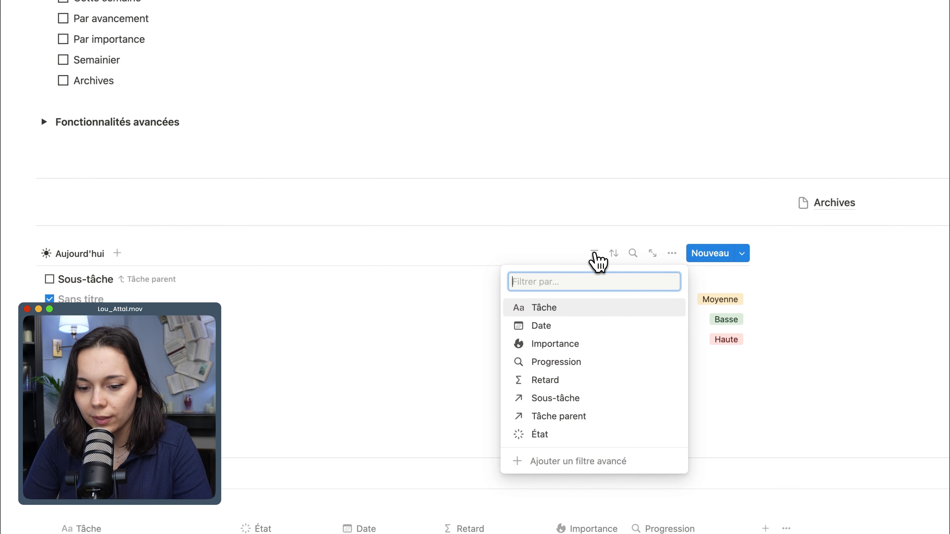
click(545, 332)
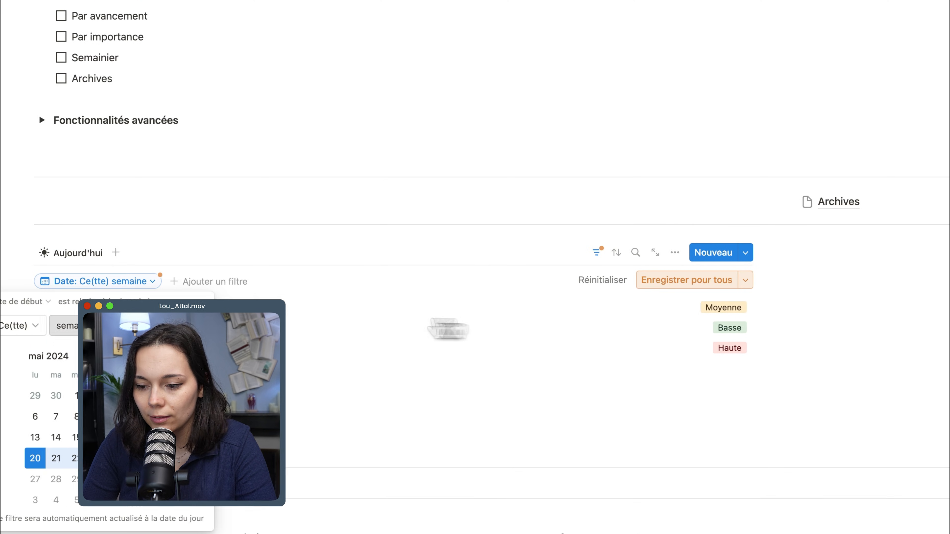
click(129, 290)
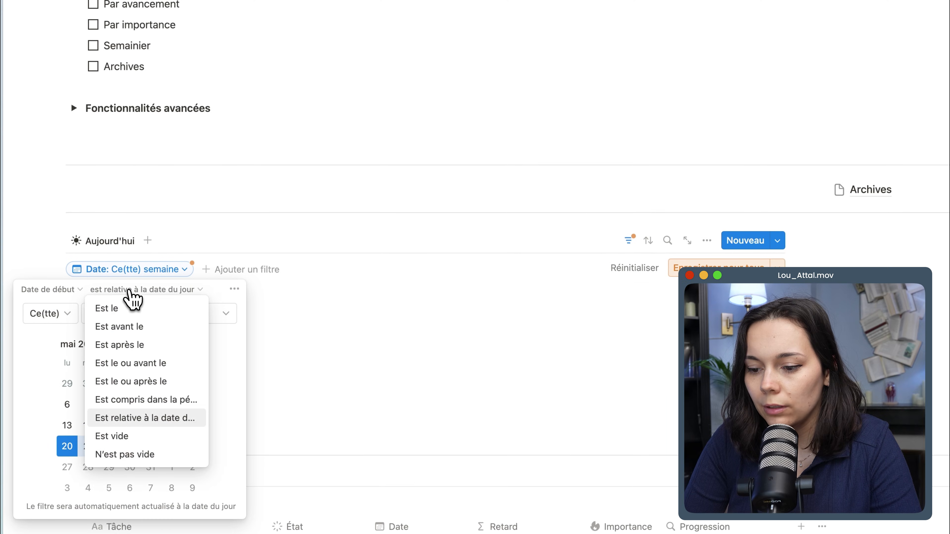
click(120, 309)
click(193, 313)
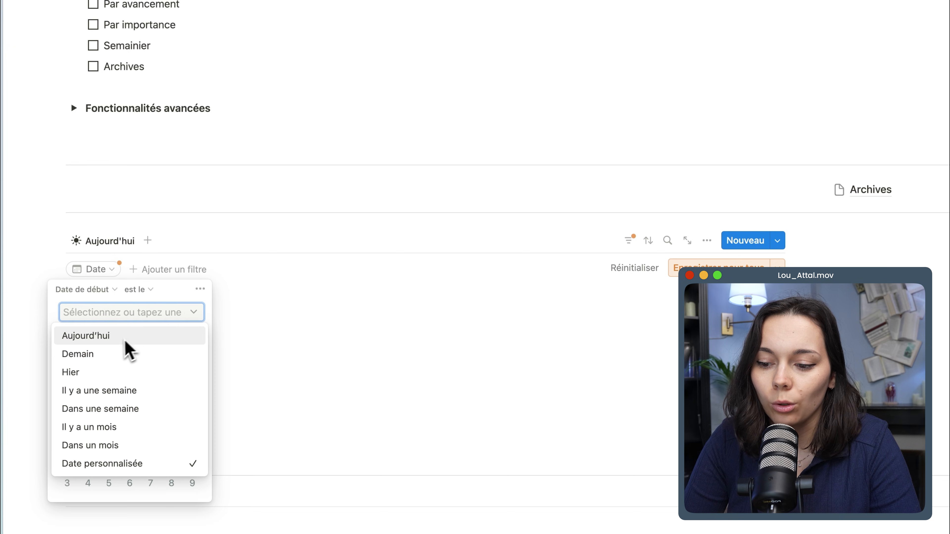
click(193, 312)
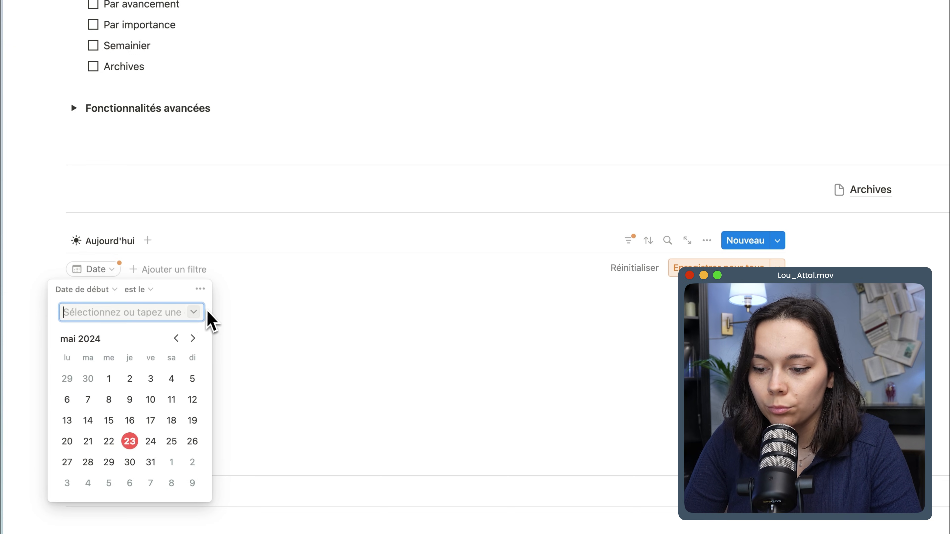
click(194, 315)
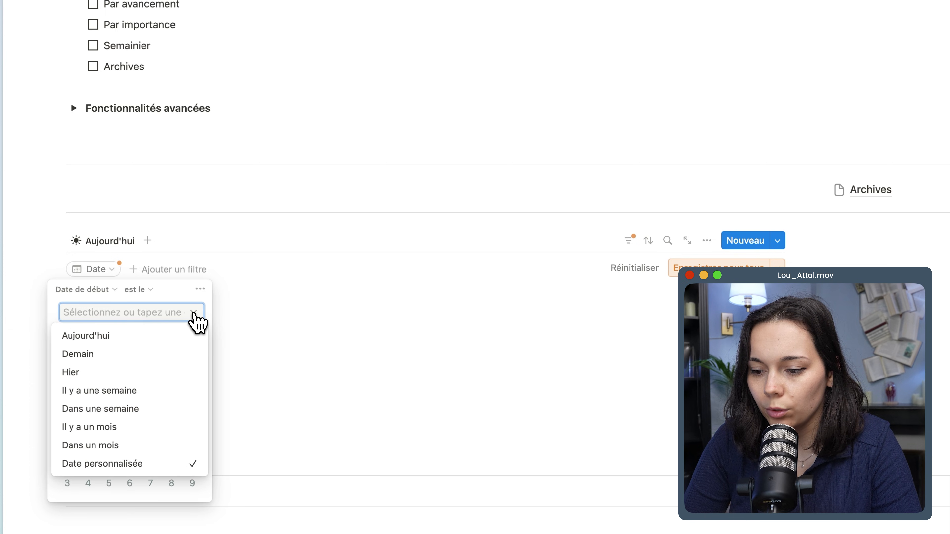
click(95, 336)
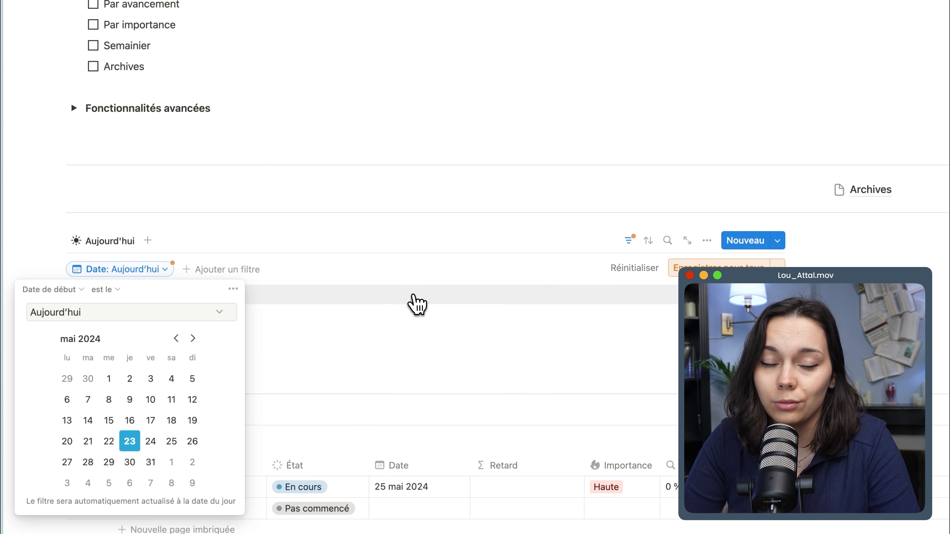
click(416, 304)
click(702, 269)
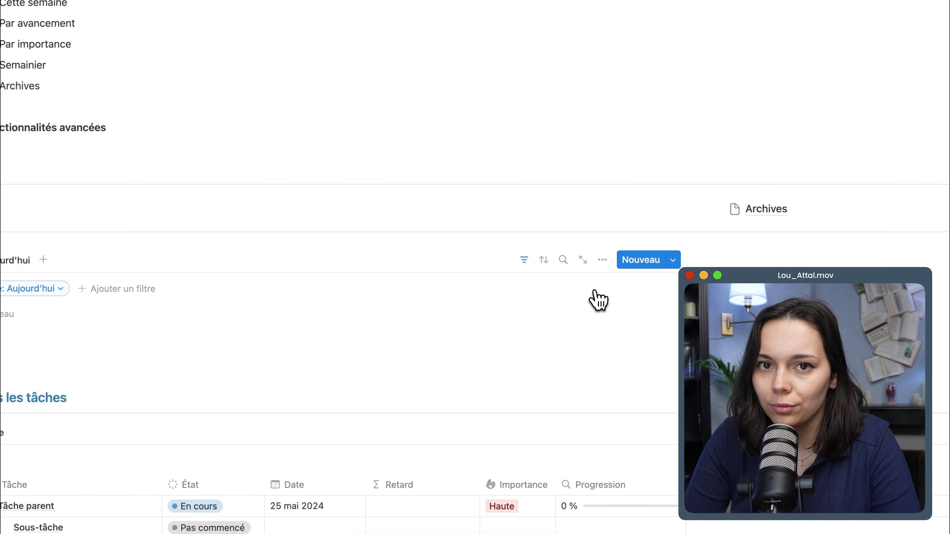
Sort the Aujourd'hui view by Importance in ascending order and save the sort for everyone.
click(544, 260)
click(509, 341)
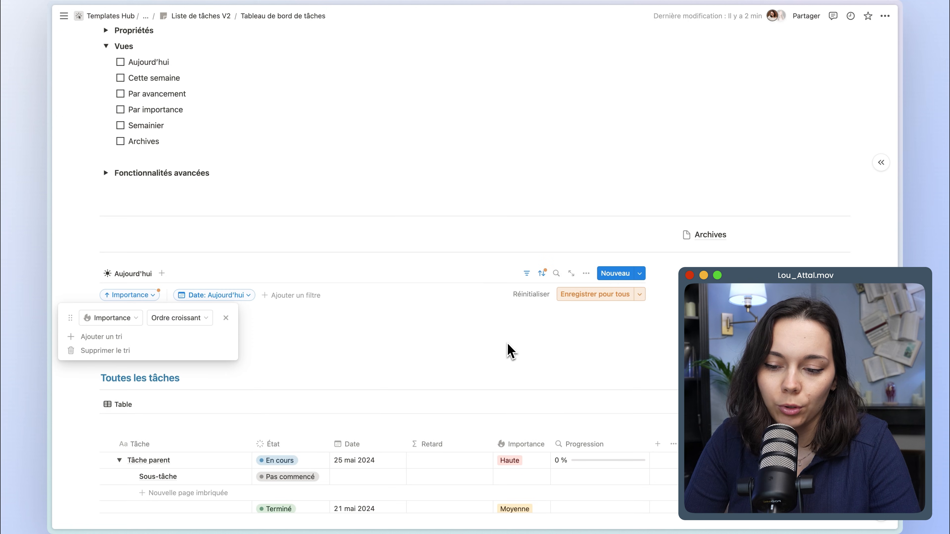
click(576, 294)
Set the Date of both Tâche parent and Sous-tâche to 23 mai 2024 in the Toutes les tâches table.
scroll(576, 296, down, 2)
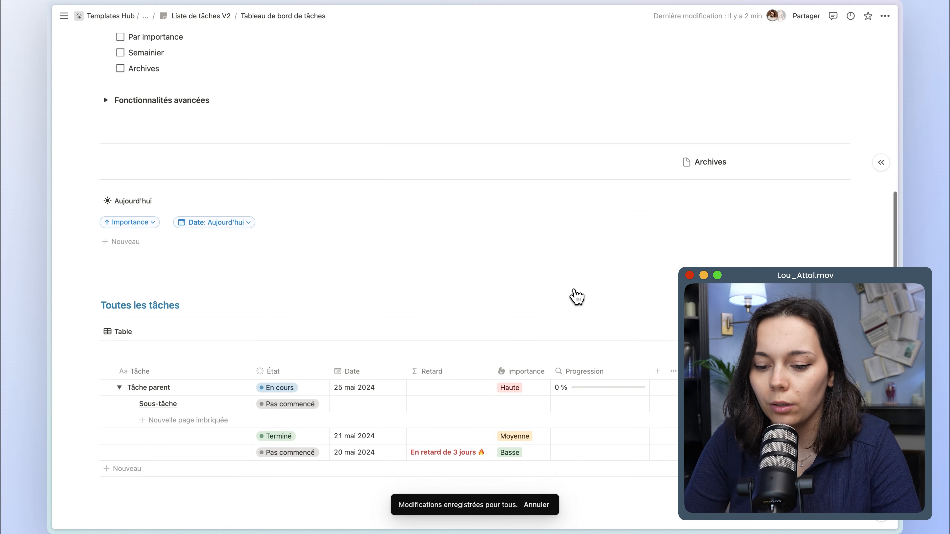
click(350, 365)
click(396, 210)
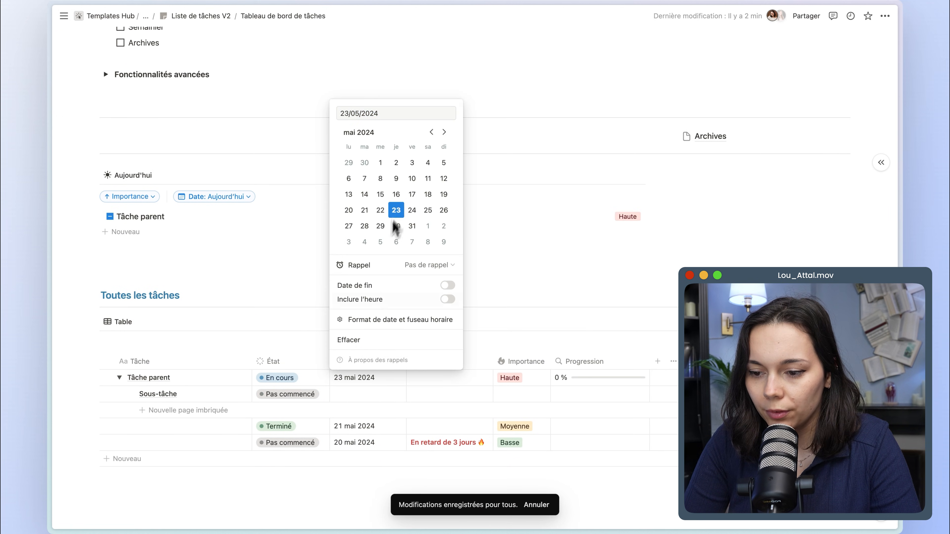
click(341, 405)
click(352, 392)
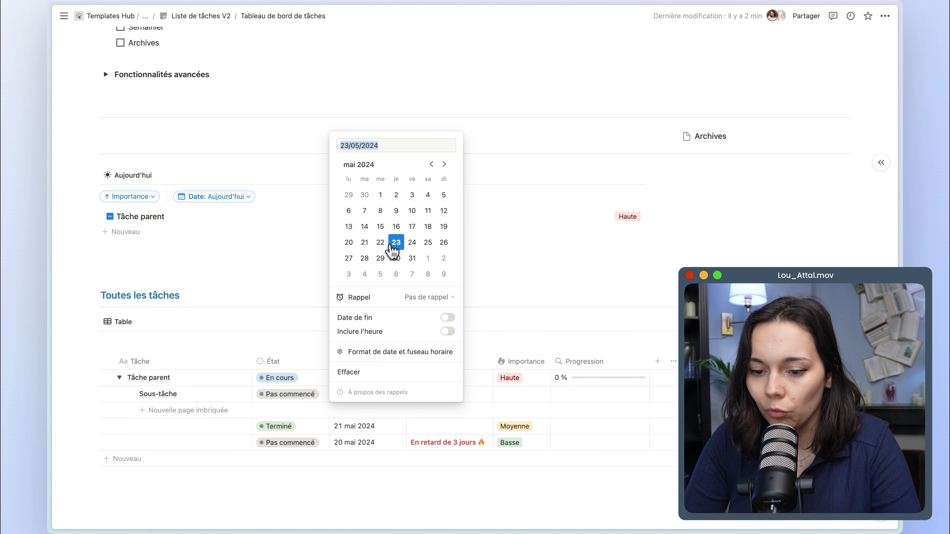
click(230, 245)
Try marking Tâche parent and Sous-tâche as completed in the Aujourd'hui view, and restore their unfinished states.
scroll(168, 284, up, 2)
click(110, 294)
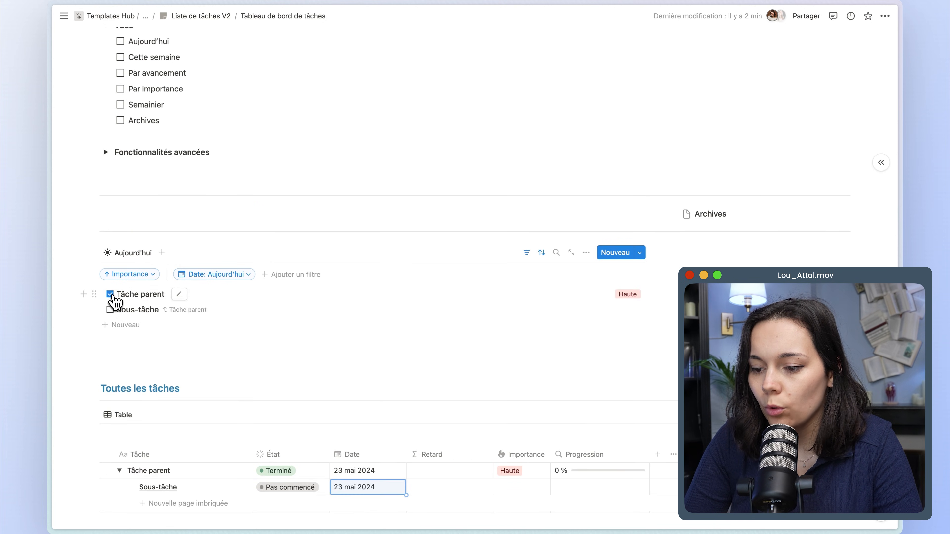
click(110, 310)
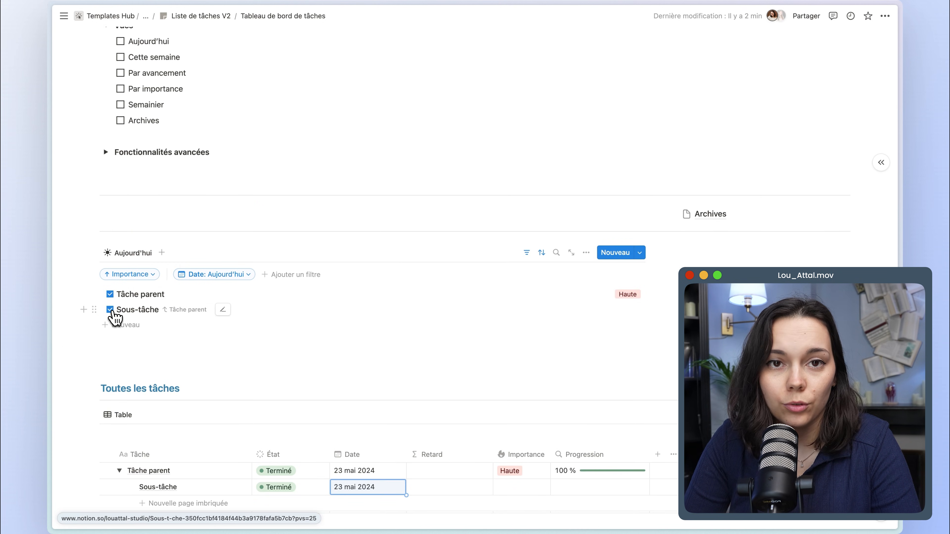
click(110, 309)
Duplicate the Aujourd'hui view, name the copy Cette semaine, and give it a downward-arrow icon.
scroll(170, 277, up, 1)
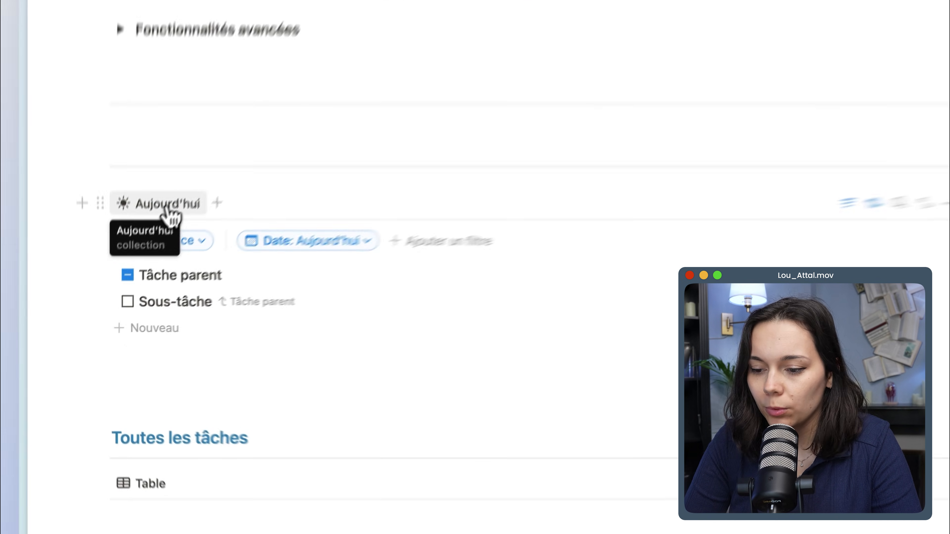
click(169, 211)
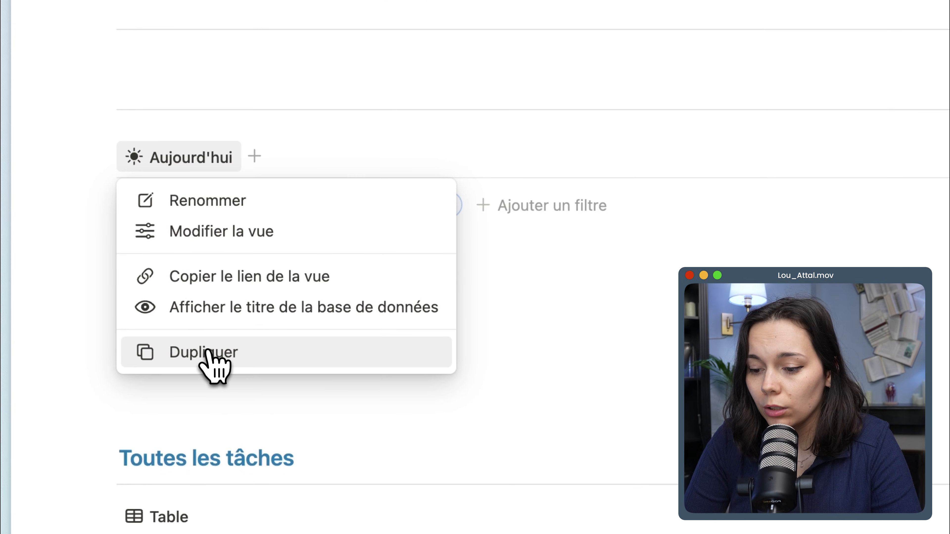
click(240, 354)
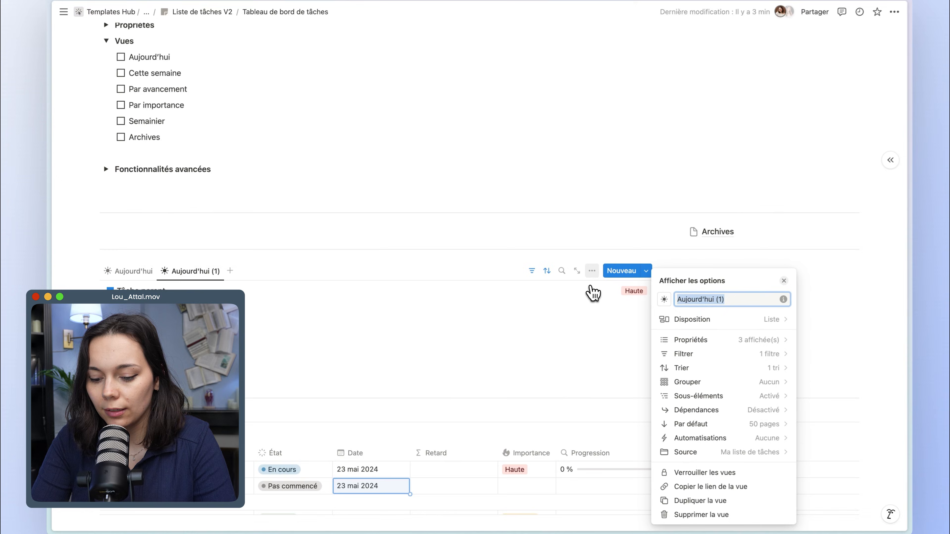
text(Cette semaine)
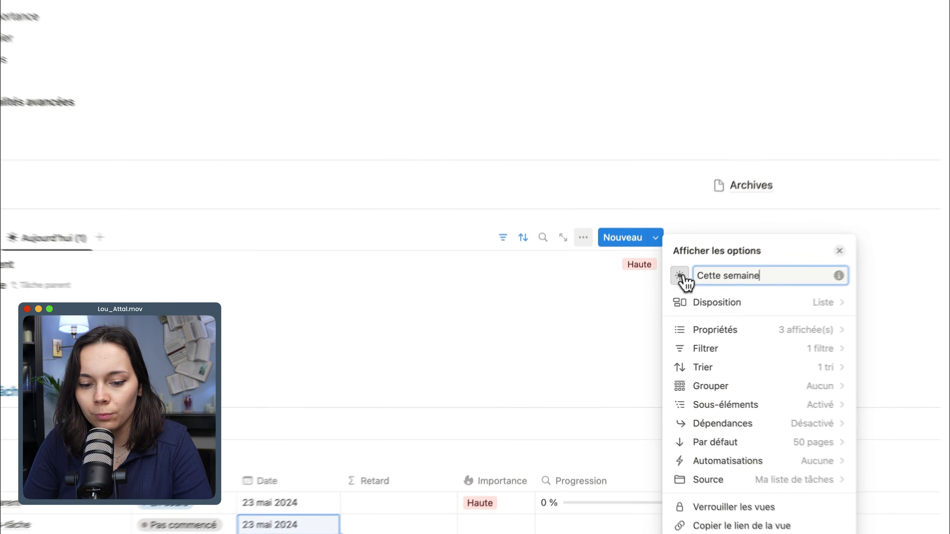
click(682, 276)
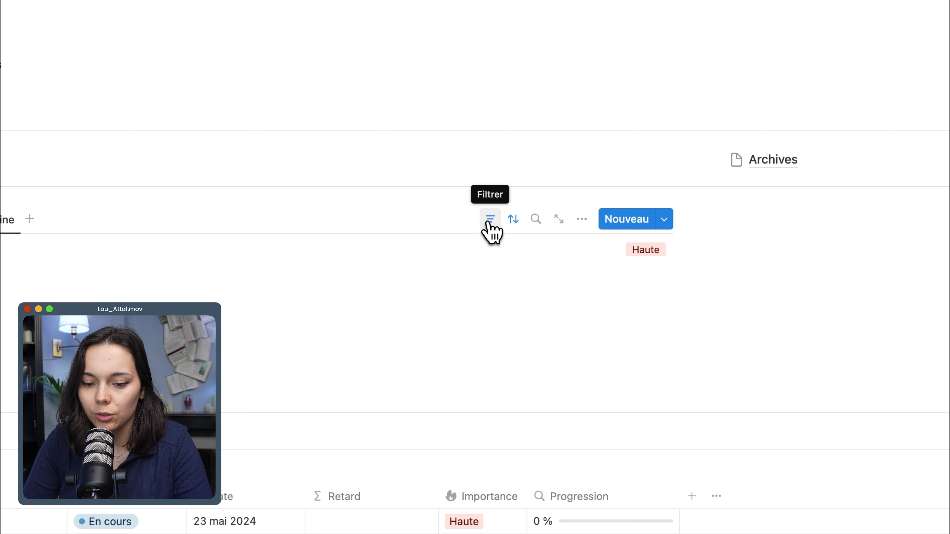
Change the Cette semaine view's date filter condition to relative to today's date, covering Ce(tte) semaine.
click(490, 219)
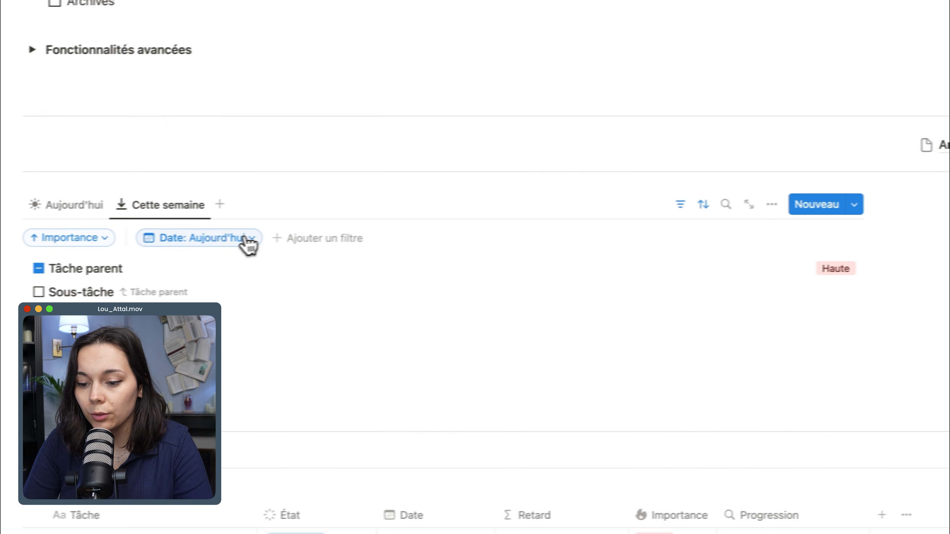
click(249, 245)
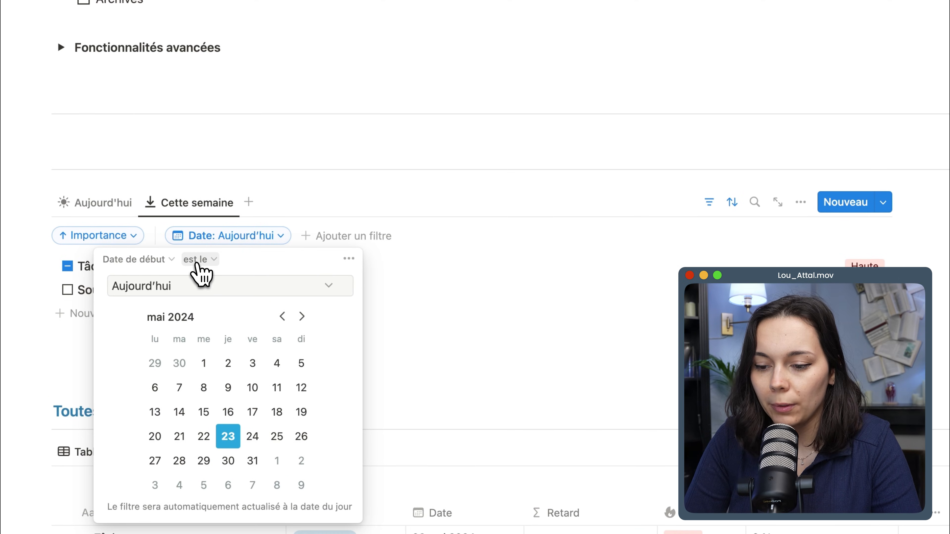
click(204, 262)
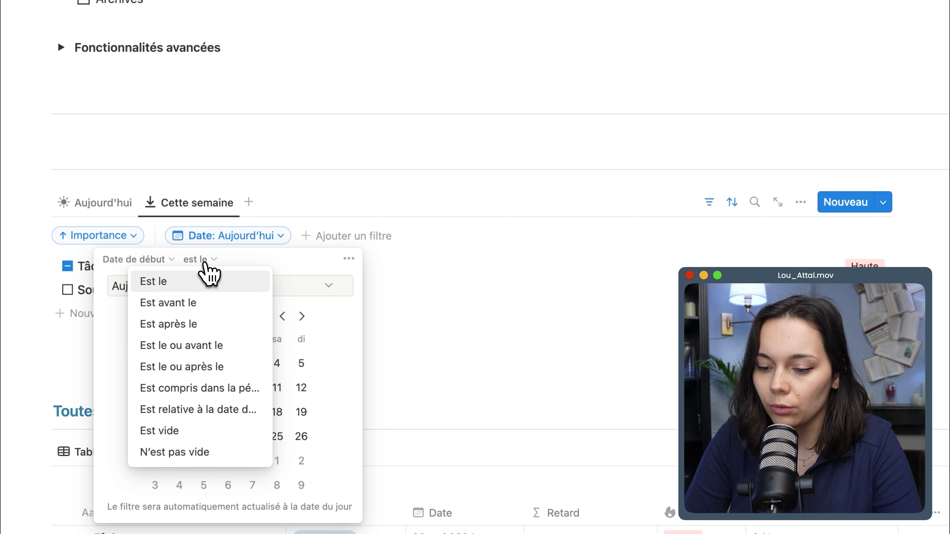
click(200, 411)
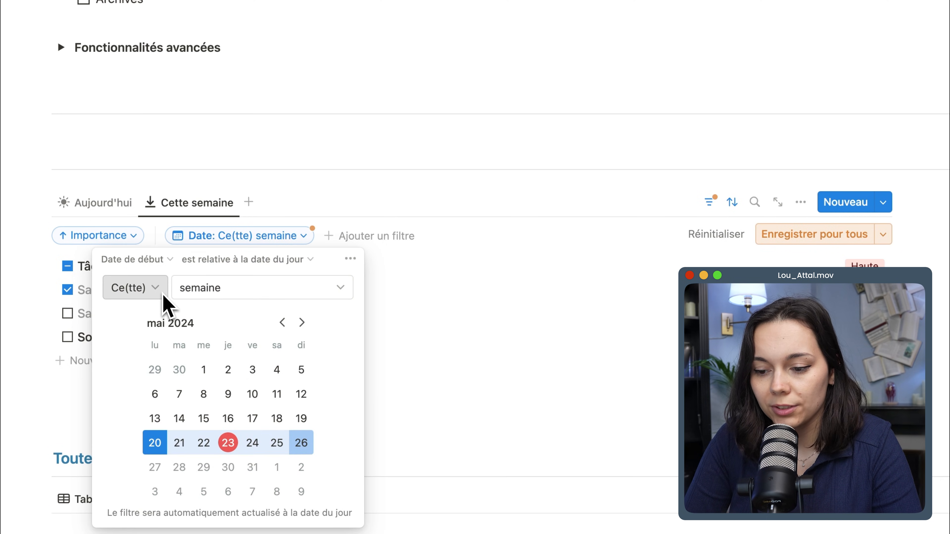
Try mois and année as the date filter's period, set it back to semaine, and save the filter for everyone.
click(216, 294)
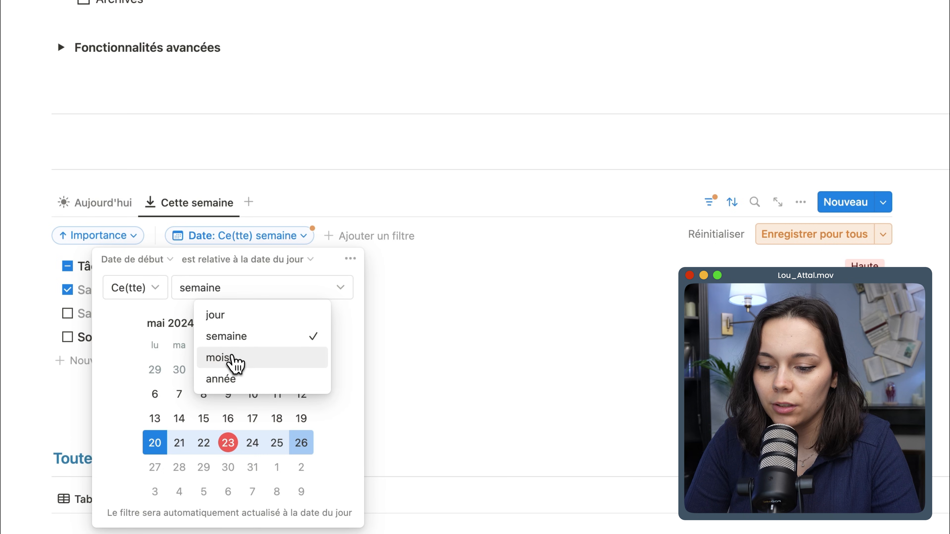
click(230, 357)
click(210, 290)
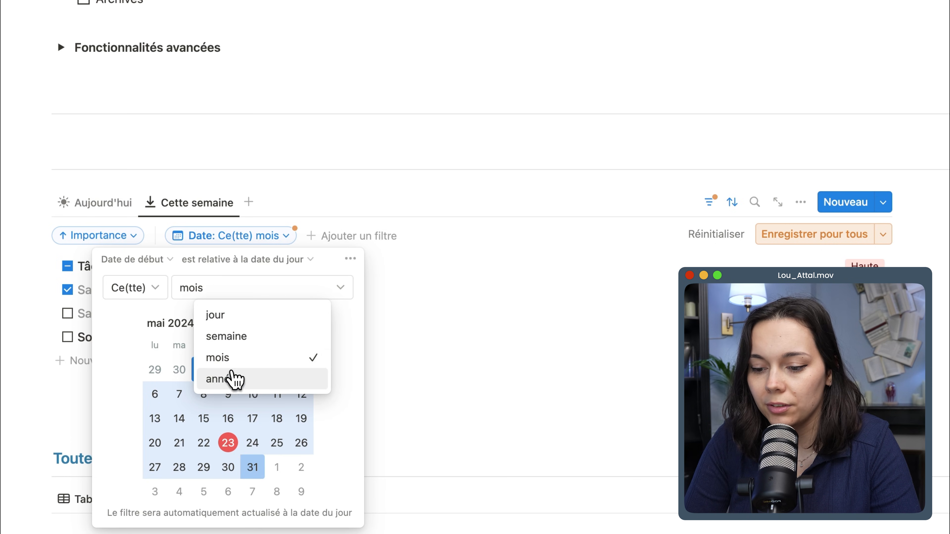
click(233, 381)
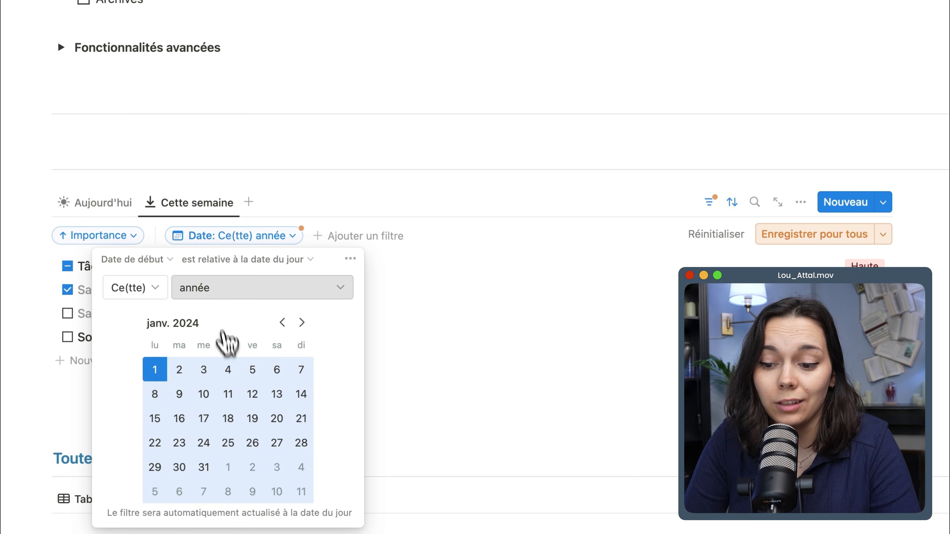
click(211, 298)
click(229, 336)
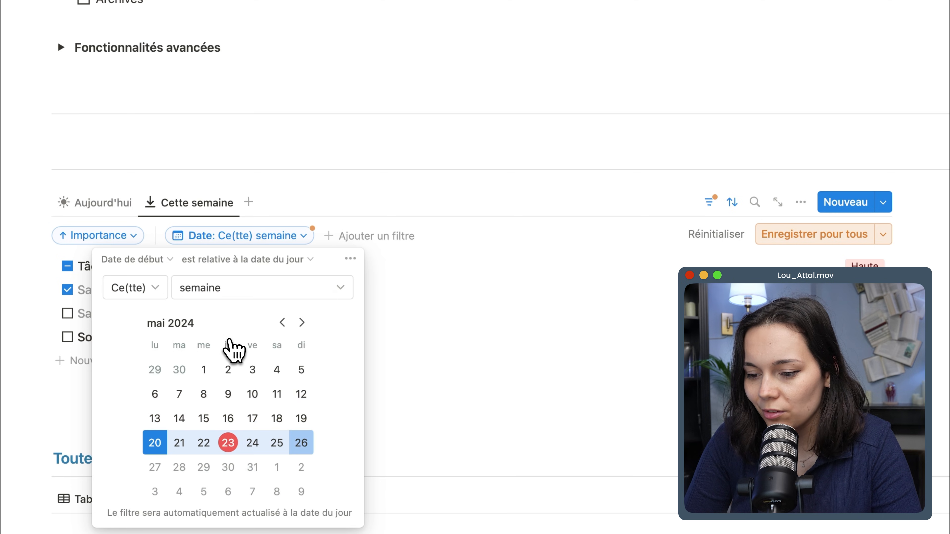
click(611, 288)
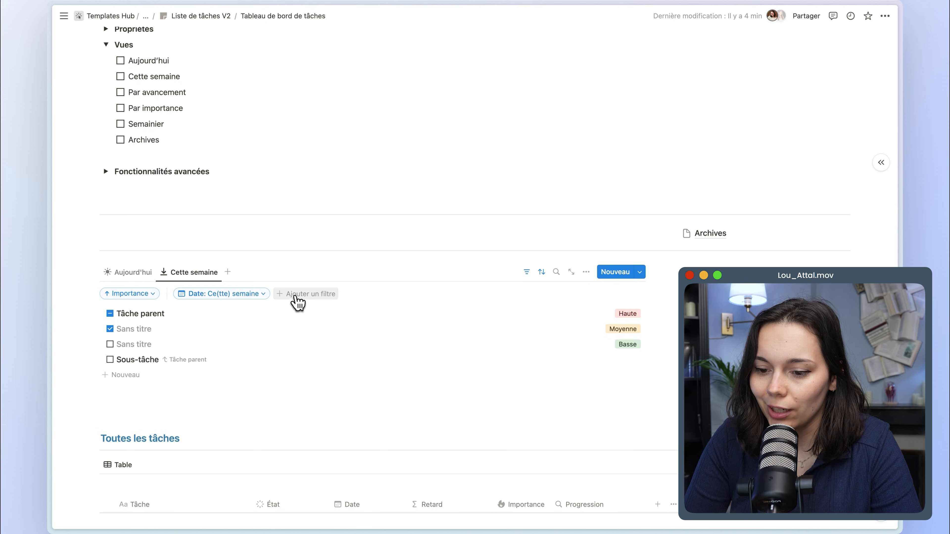
Add a filter to the Cette semaine view where État n'est pas the Terminé group, and save it for everyone.
click(298, 300)
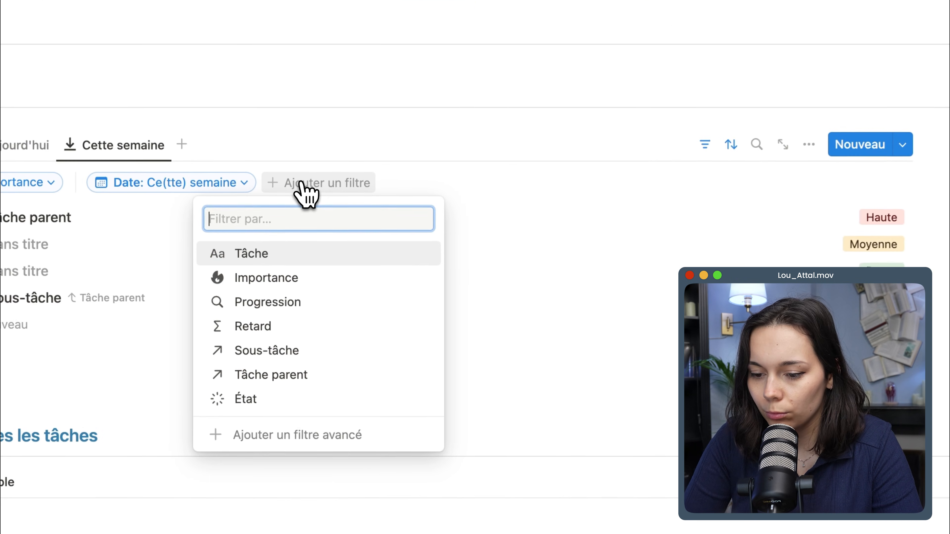
click(298, 398)
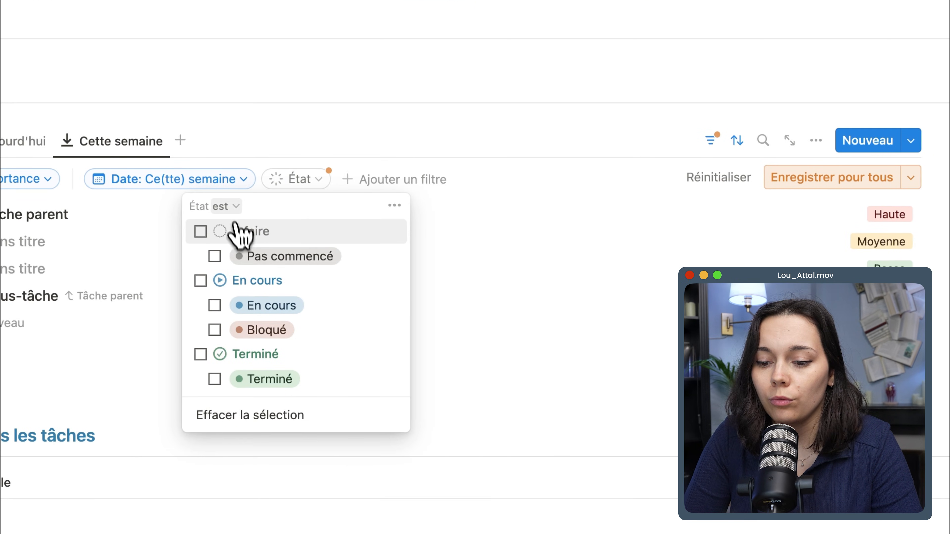
click(230, 208)
click(226, 256)
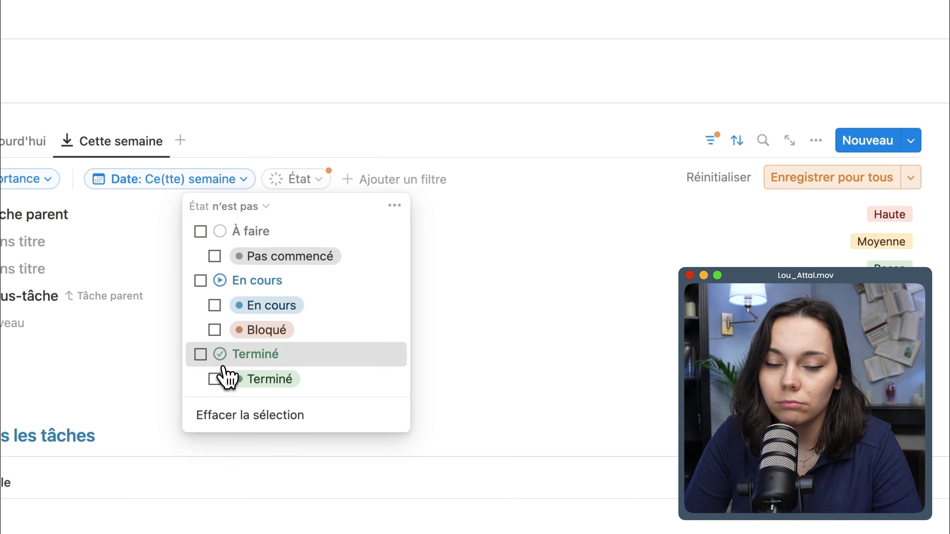
click(217, 359)
click(548, 268)
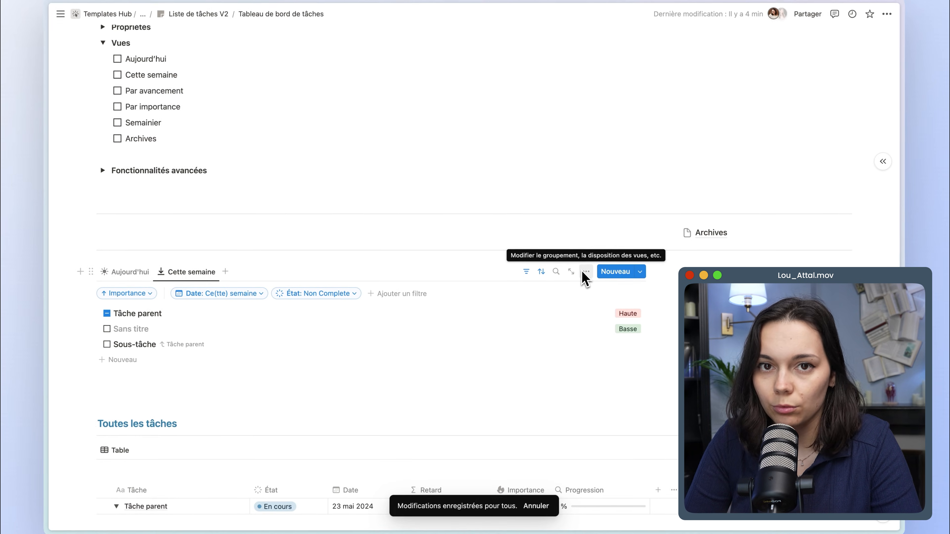
Group the Cette semaine view by Date, with the dates grouped by Jour.
scroll(589, 269, down, 1)
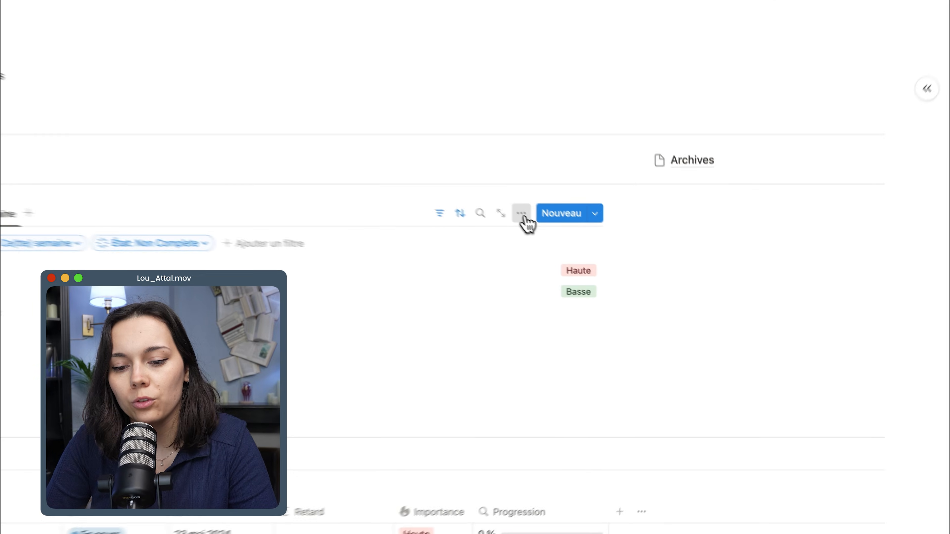
click(586, 253)
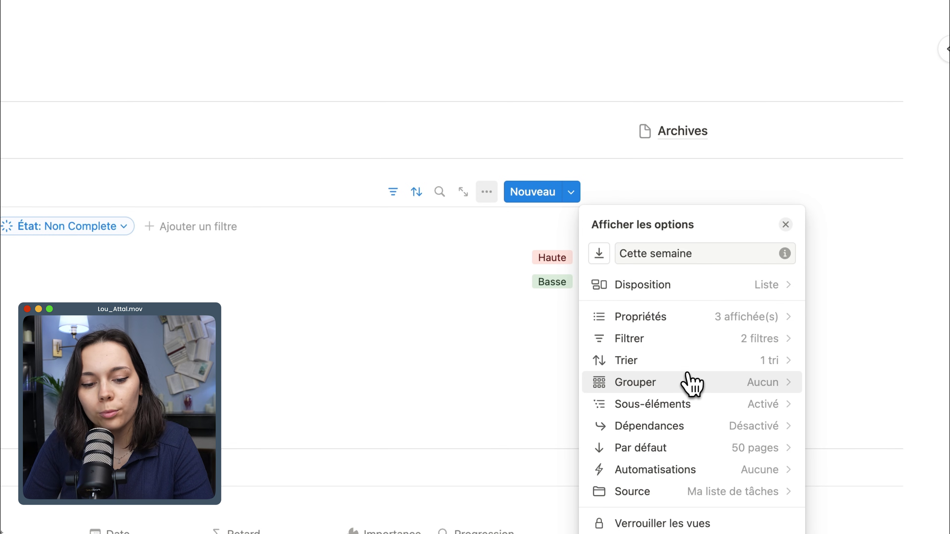
click(685, 382)
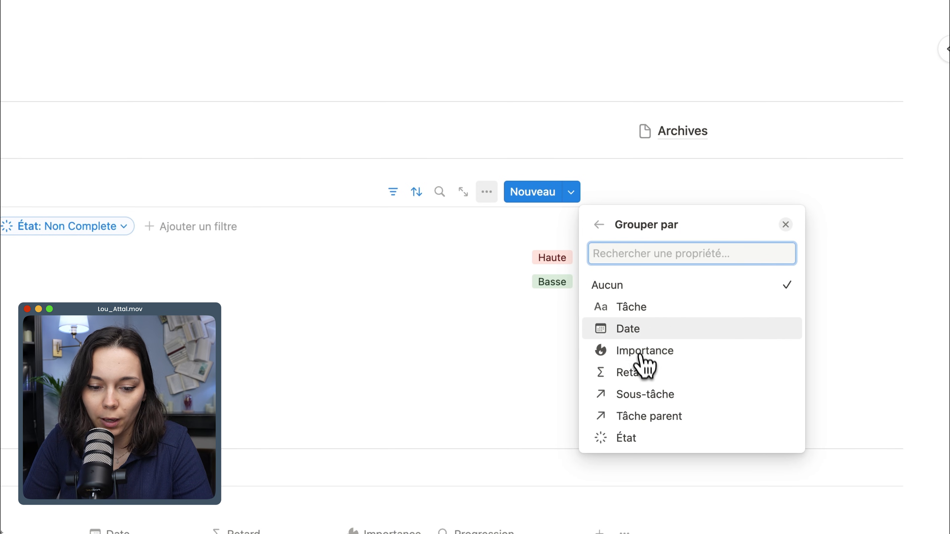
click(635, 330)
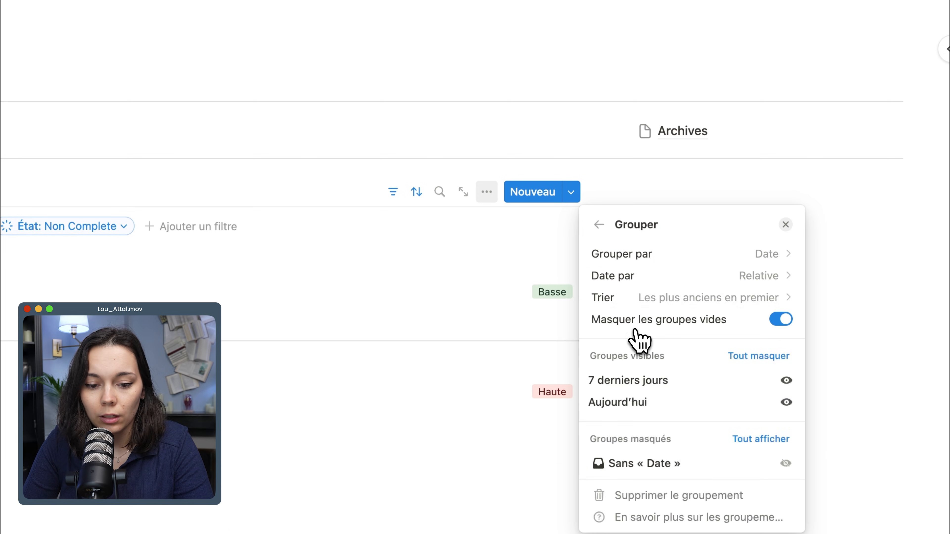
click(654, 282)
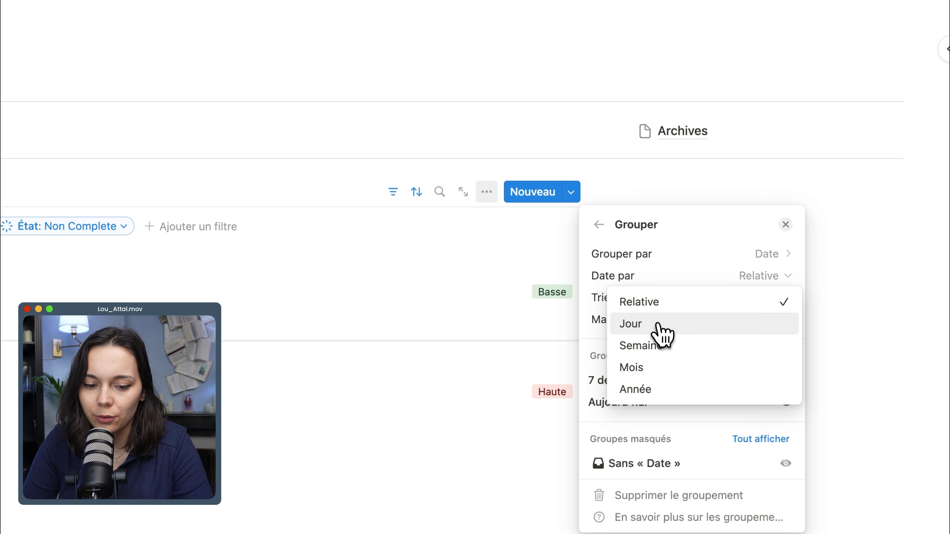
click(660, 324)
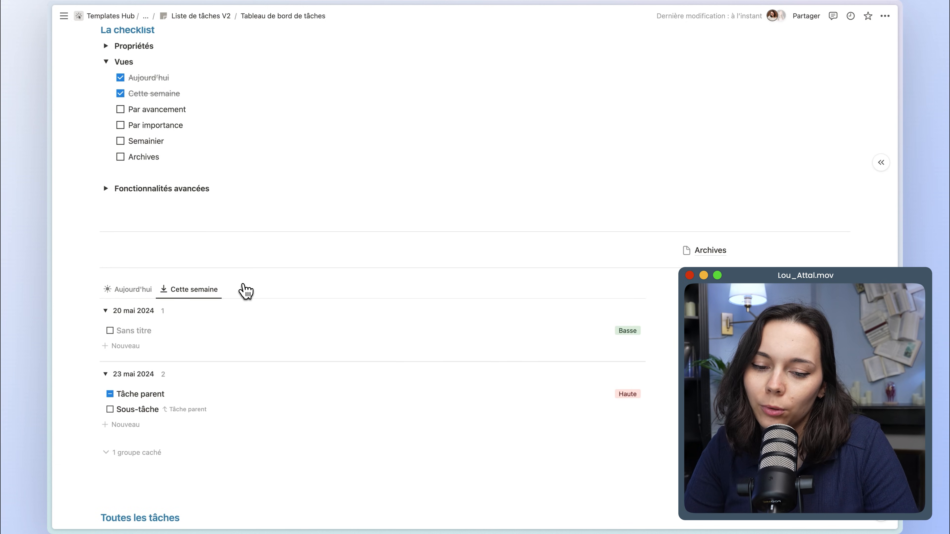
Change the Toutes les tâches view to the Kanban layout, with coloured columns and page icons hidden.
scroll(245, 291, down, 7)
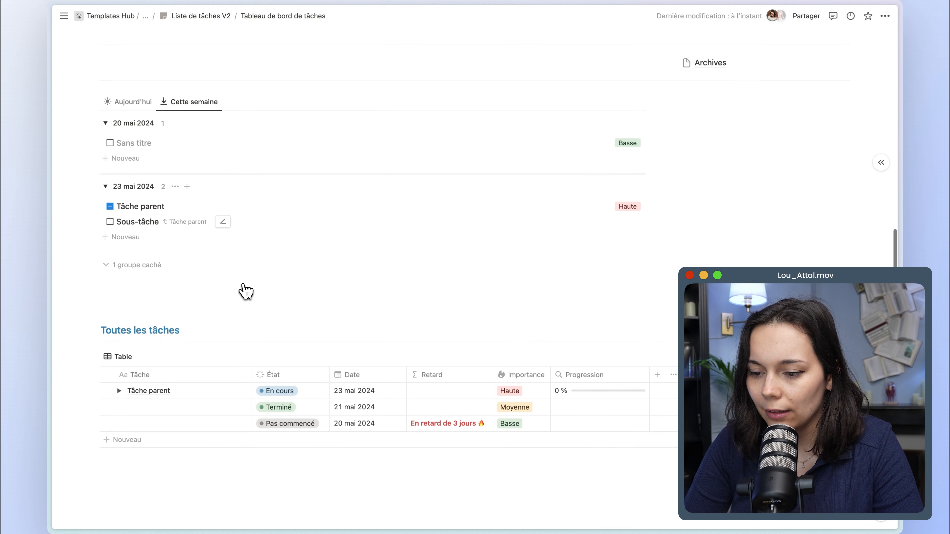
scroll(244, 291, up, 7)
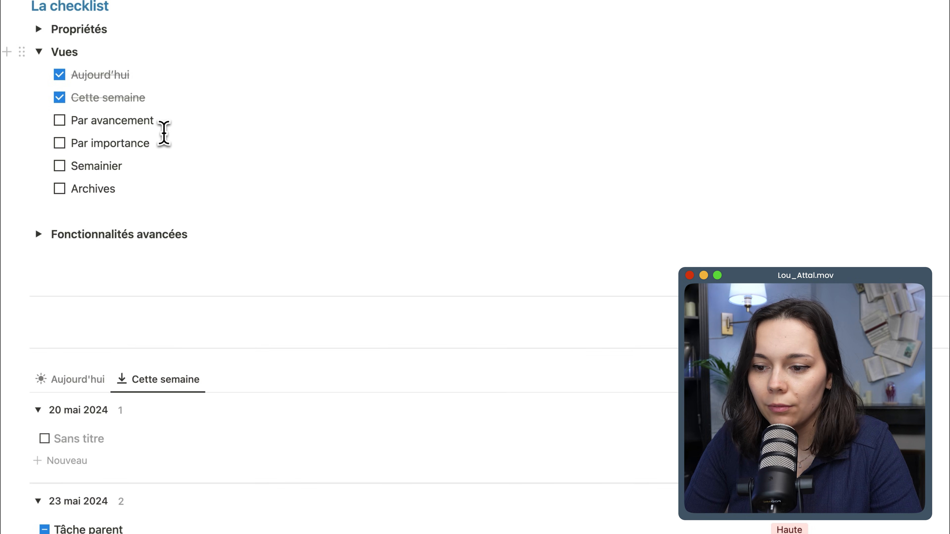
scroll(164, 134, down, 12)
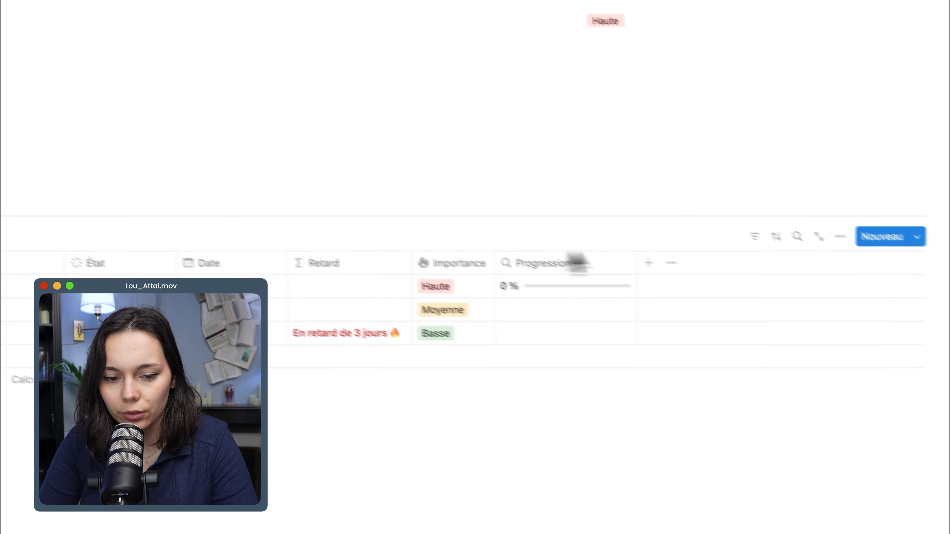
click(792, 218)
click(785, 295)
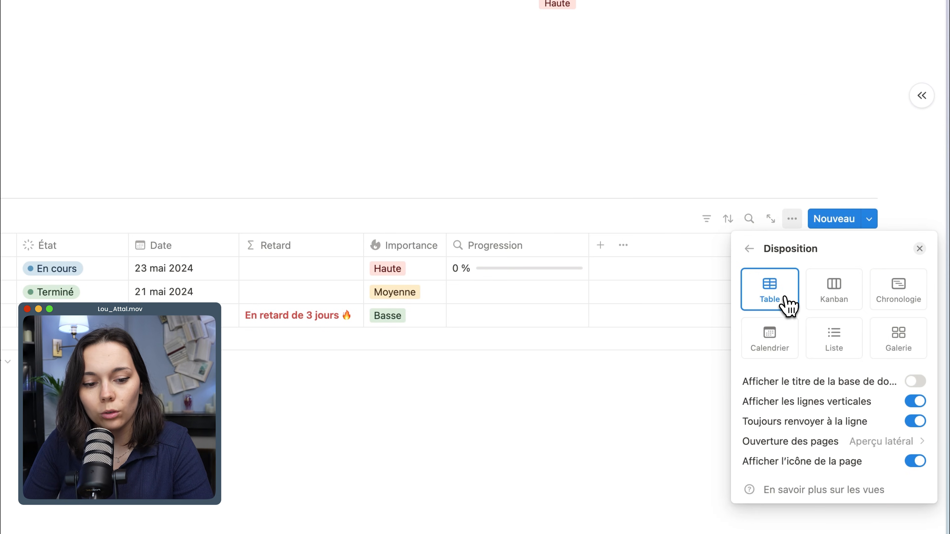
click(749, 249)
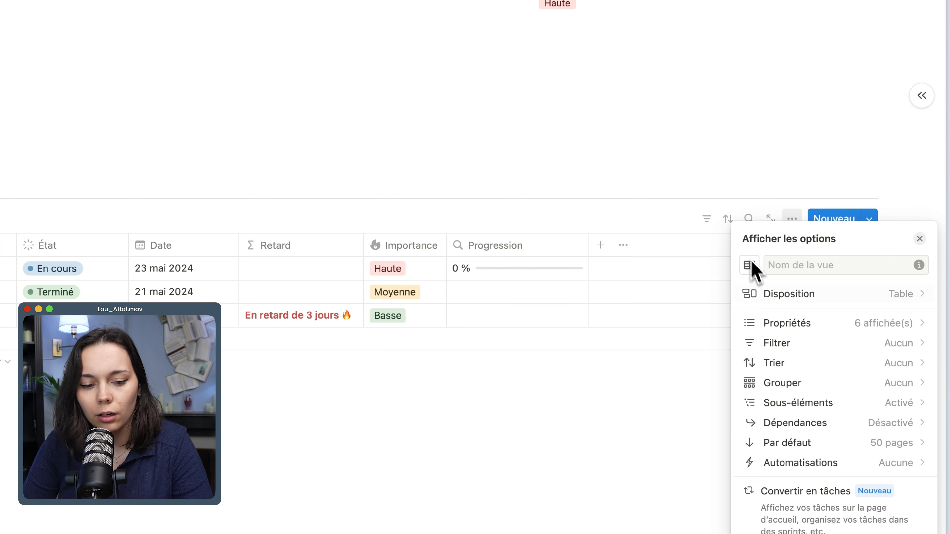
click(804, 300)
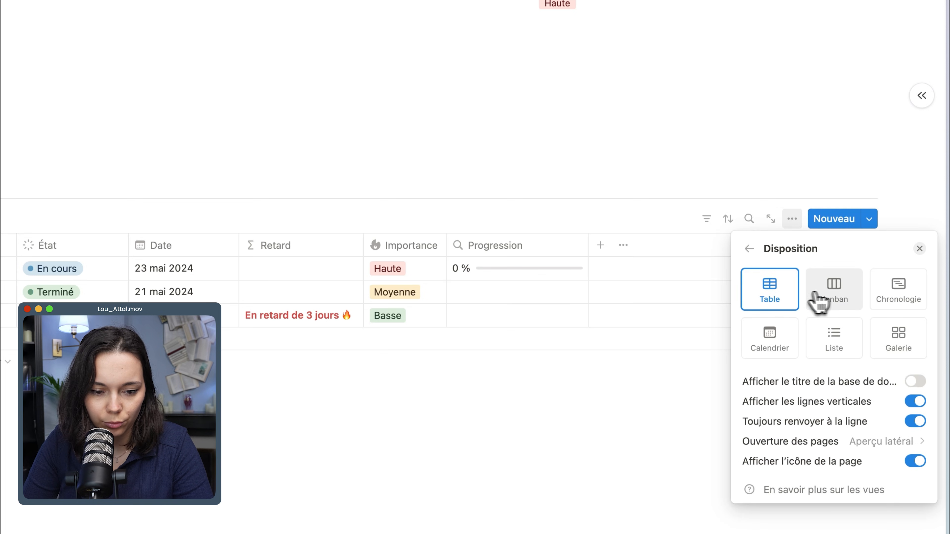
click(837, 302)
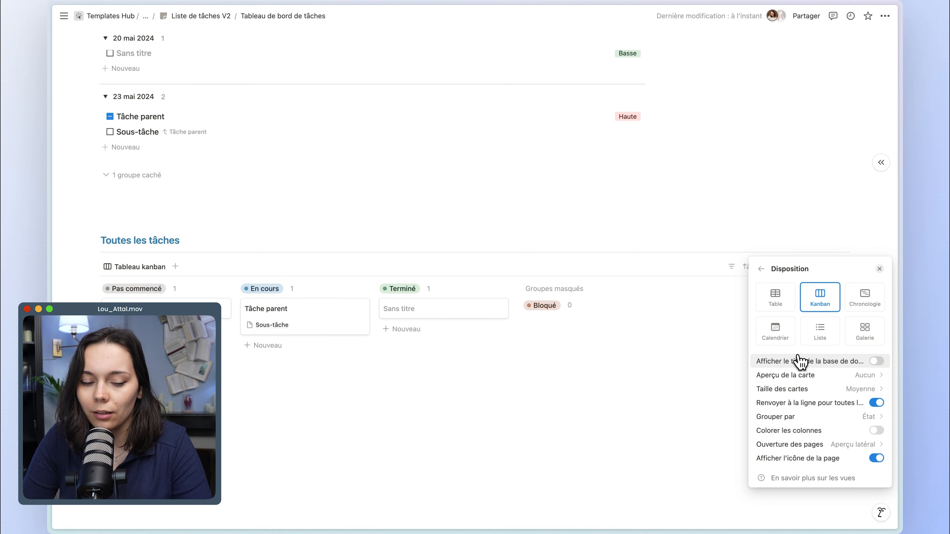
click(810, 433)
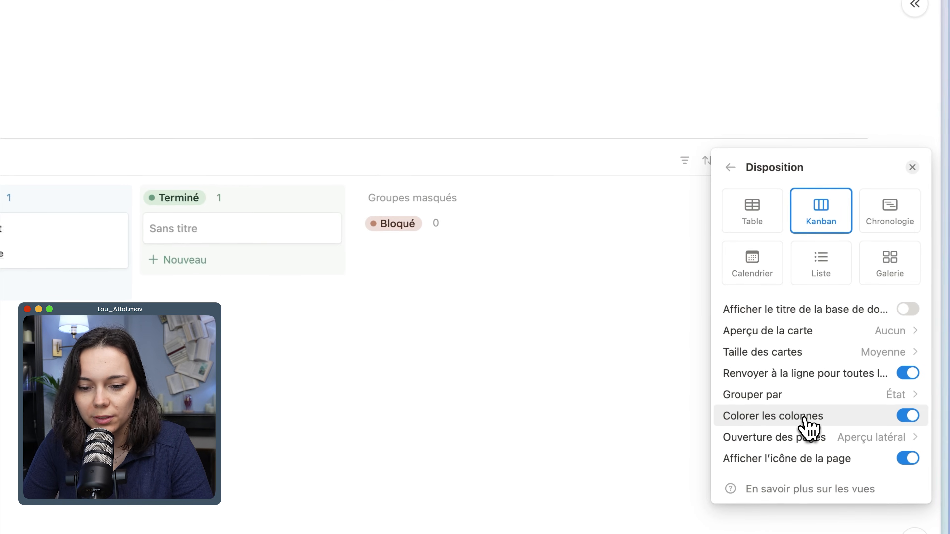
click(830, 465)
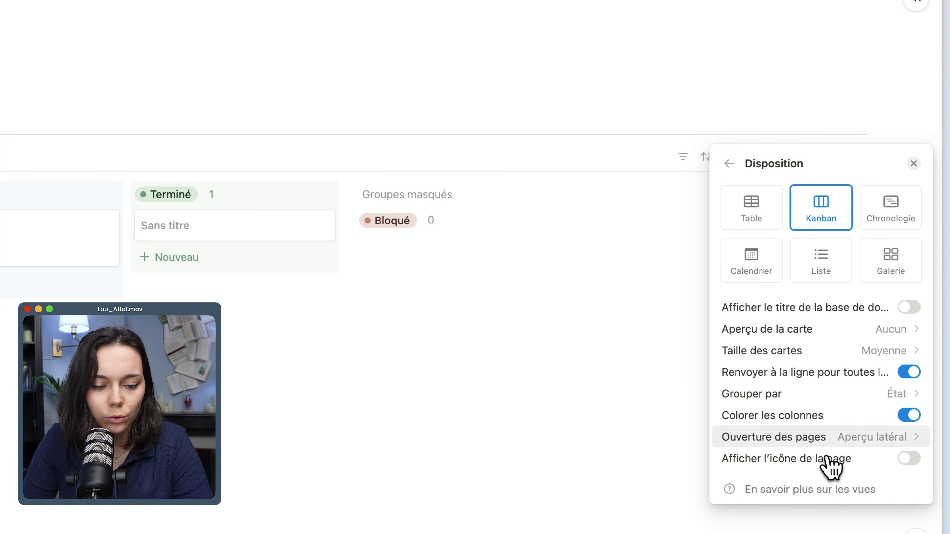
Hide the Sous-tâche property on the kanban cards and show Date and Retard.
click(730, 164)
click(772, 217)
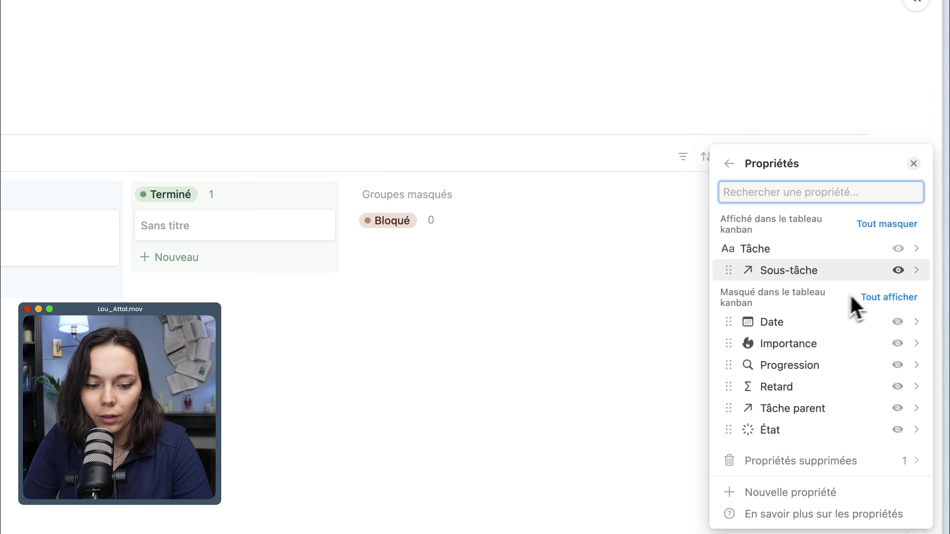
click(897, 270)
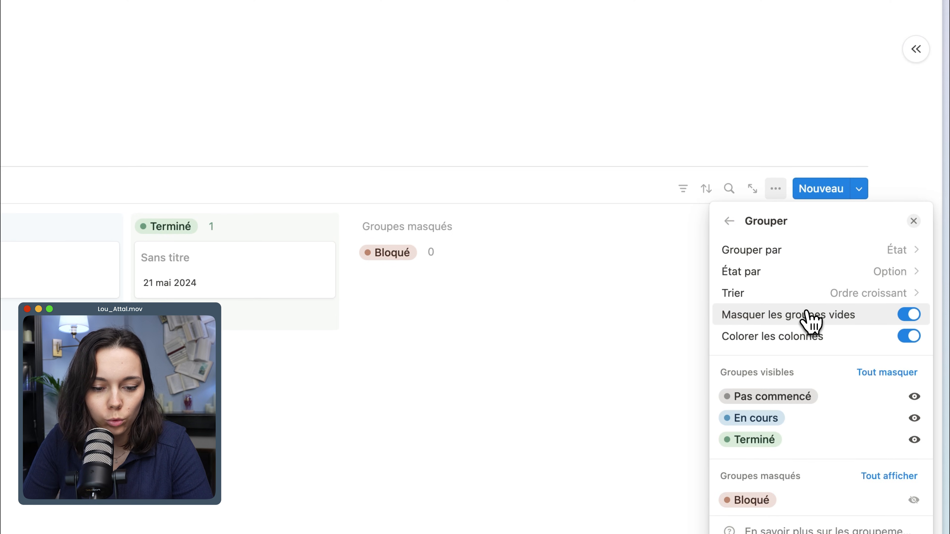
click(812, 321)
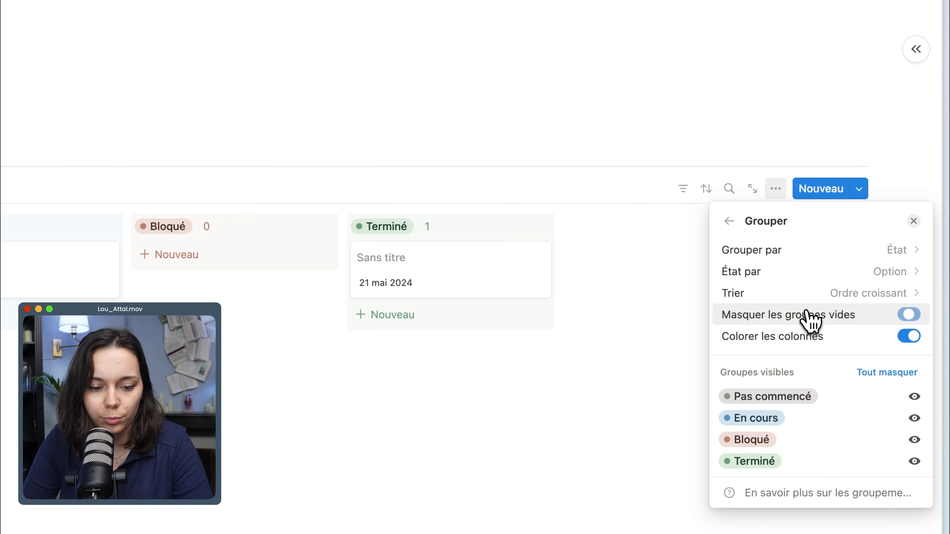
Show the Bloqué group and hide Terminé on the kanban board, and name the view Par avancement.
click(914, 461)
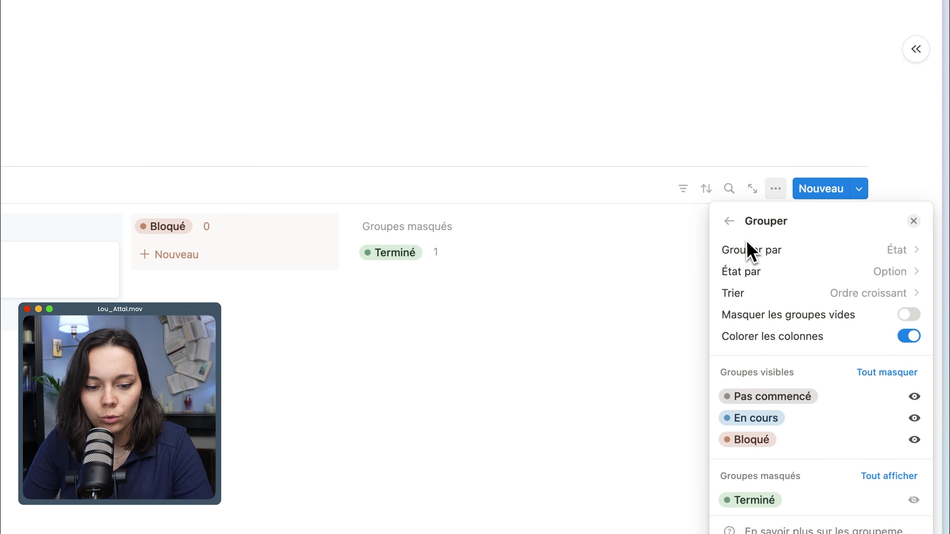
click(730, 221)
click(770, 212)
text(Par)
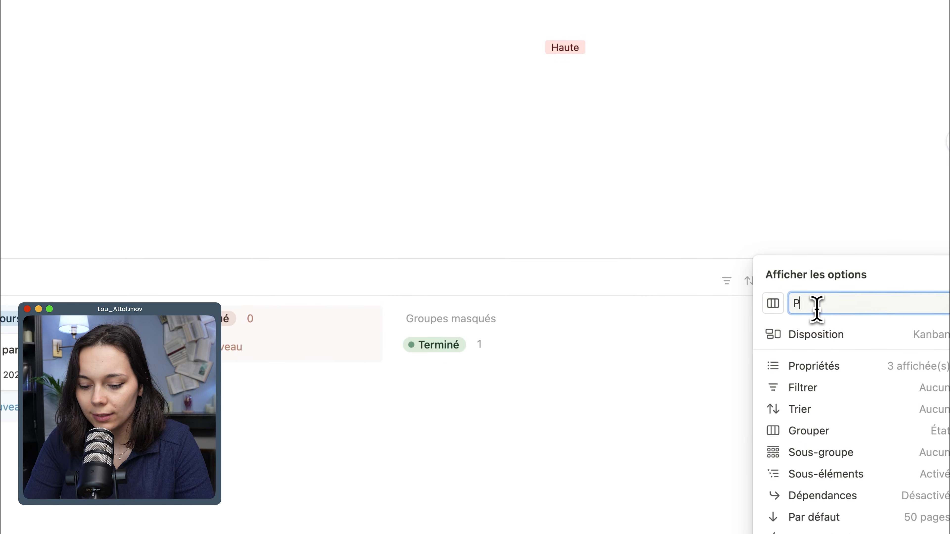
text( avanc)
text(e)
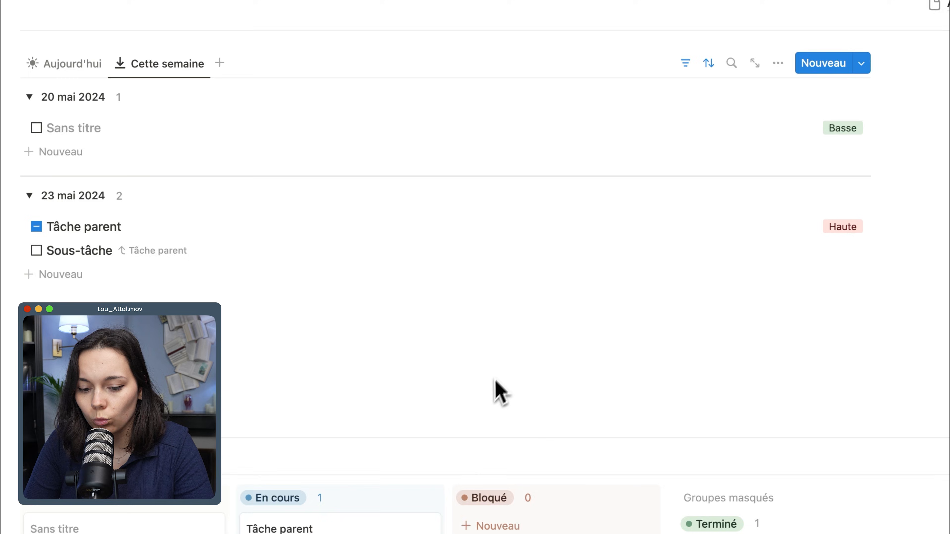
Duplicate the Par avancement view and name the copy Par importance.
scroll(496, 382, down, 5)
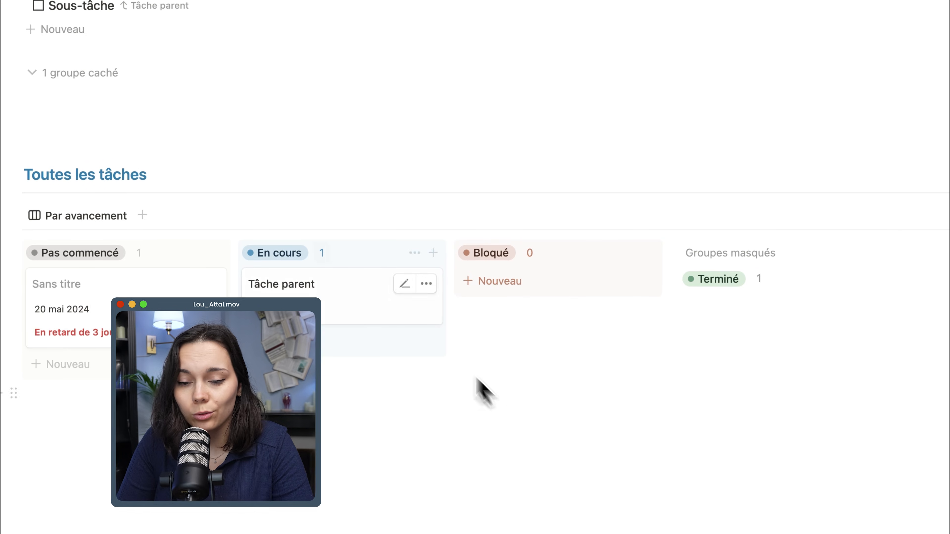
click(137, 229)
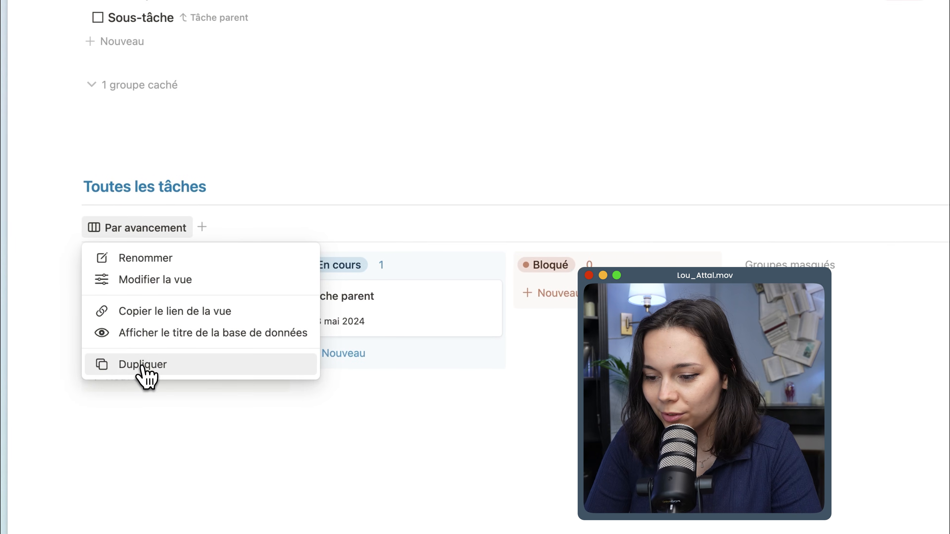
click(144, 376)
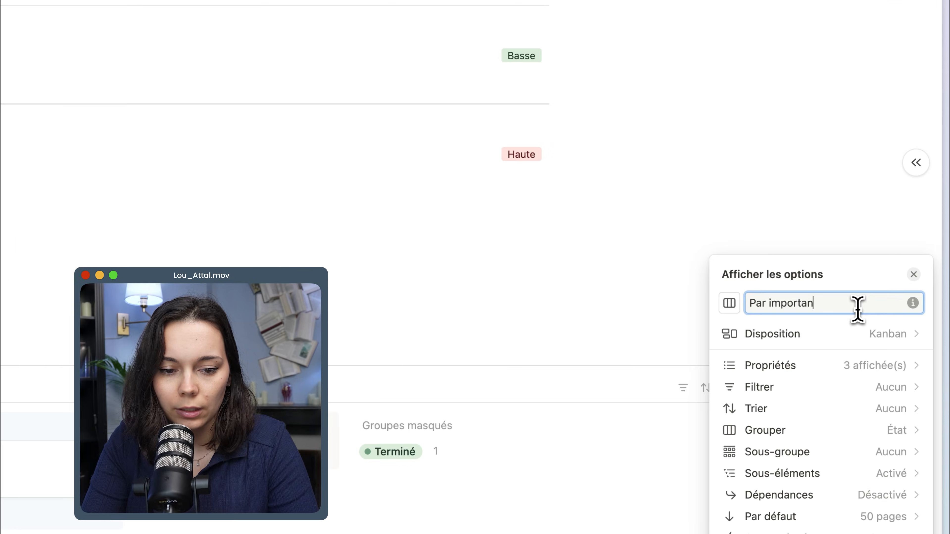
text(ce)
Group the Par importance board by Importance, ordered Haute, Moyenne, Basse, with coloured columns.
click(934, 430)
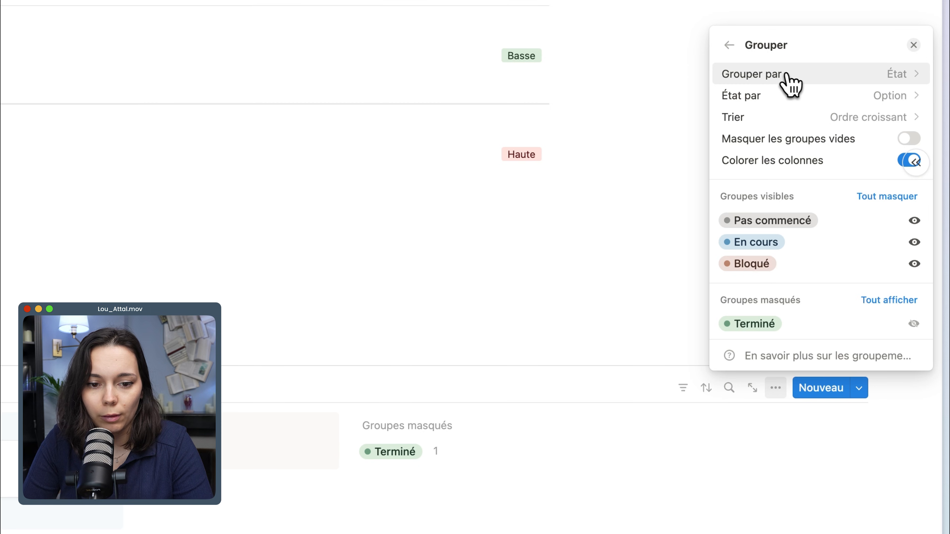
click(786, 82)
click(765, 294)
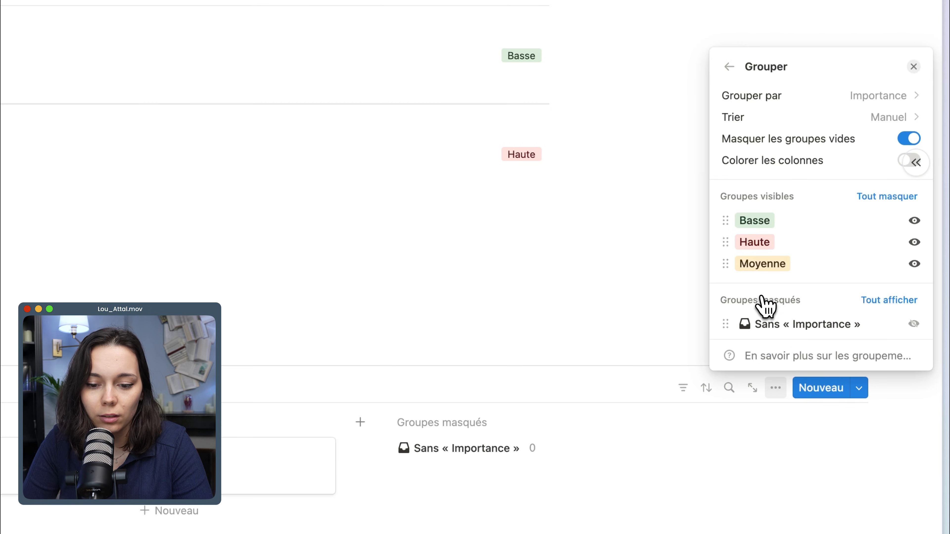
drag(726, 221, 731, 244)
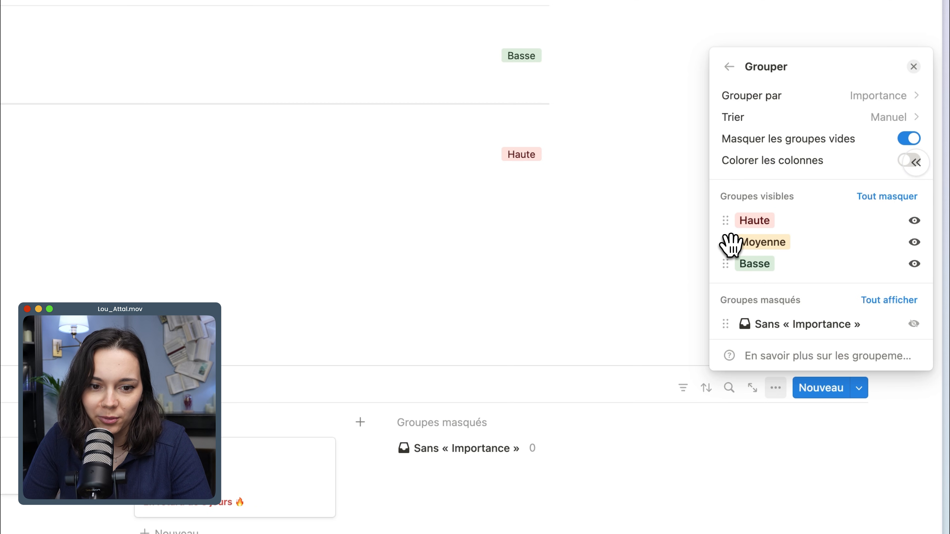
click(745, 165)
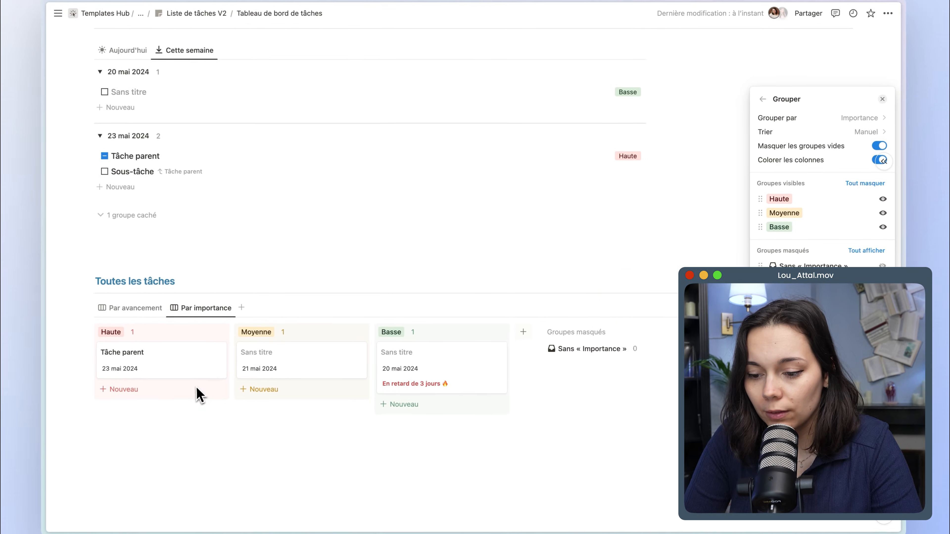
Move the untitled 21 mai 2024 card into Haute, and filter Par importance where État n'est pas the Terminé group.
click(203, 405)
drag(217, 376, 205, 381)
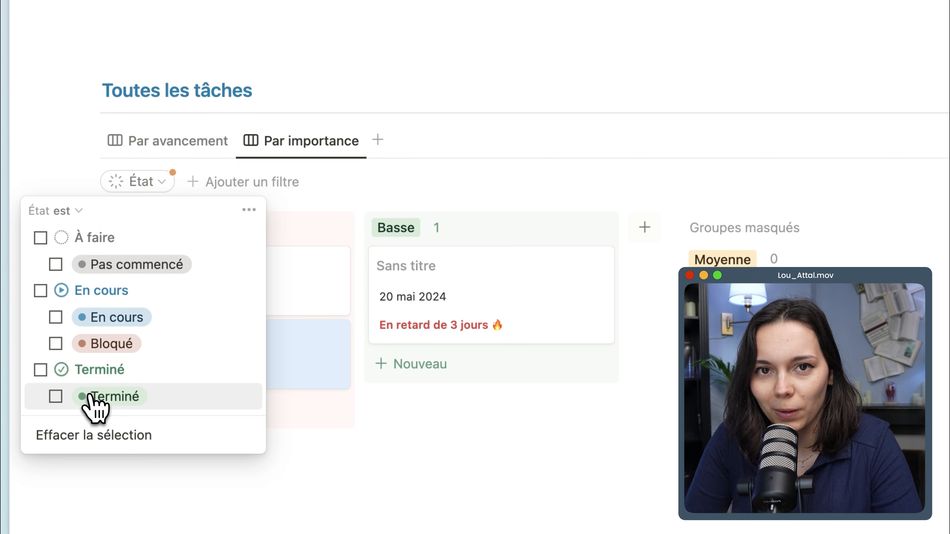
click(68, 212)
click(79, 265)
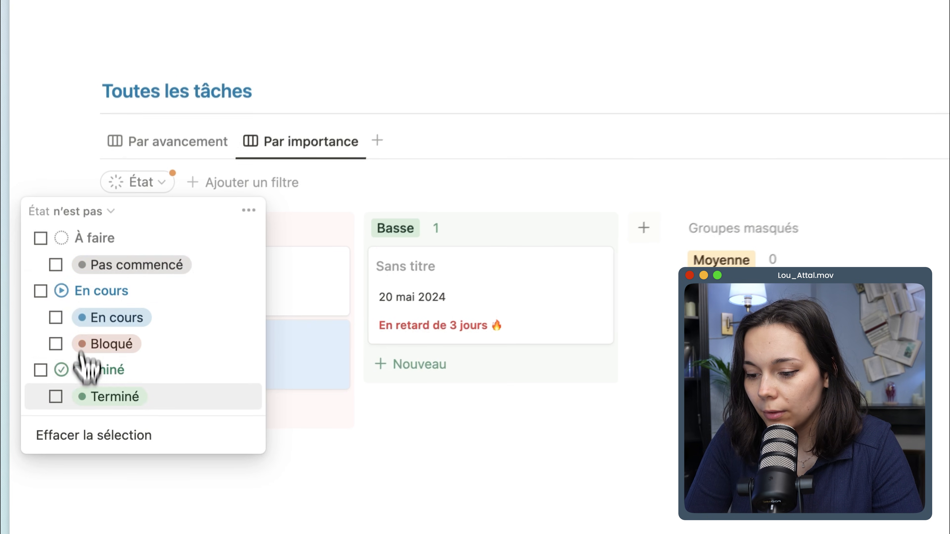
click(83, 397)
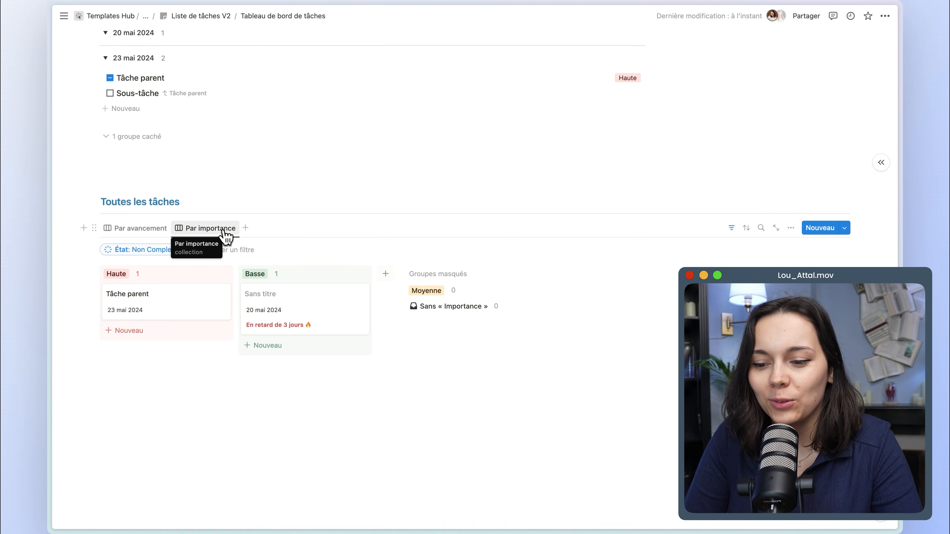
Add a Calendrier view to Toutes les tâches with Hebdomadaire display and the database title hidden.
click(245, 230)
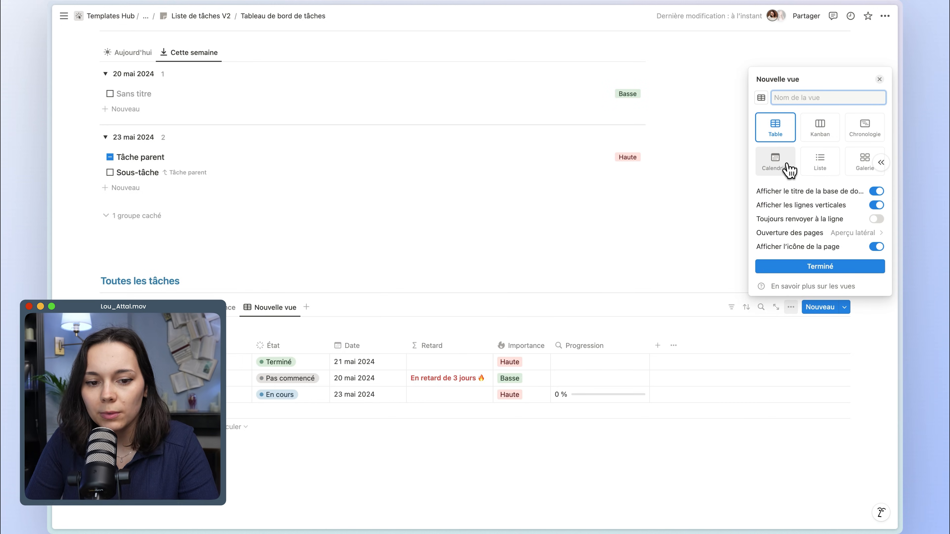
click(786, 165)
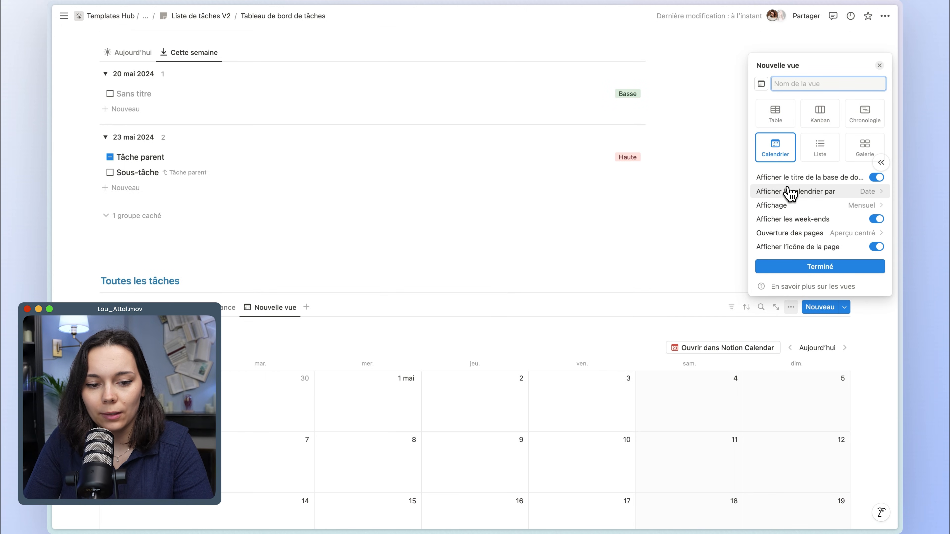
click(789, 178)
click(792, 205)
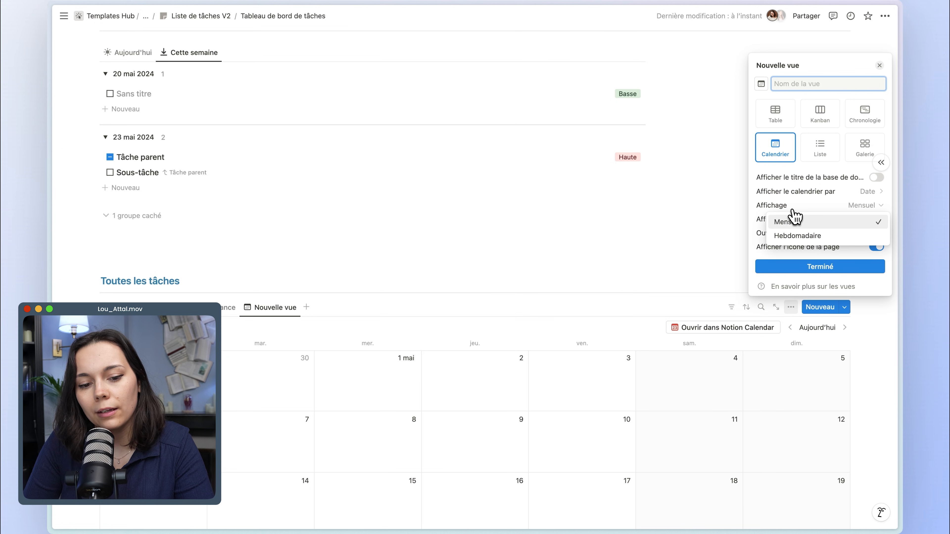
click(801, 237)
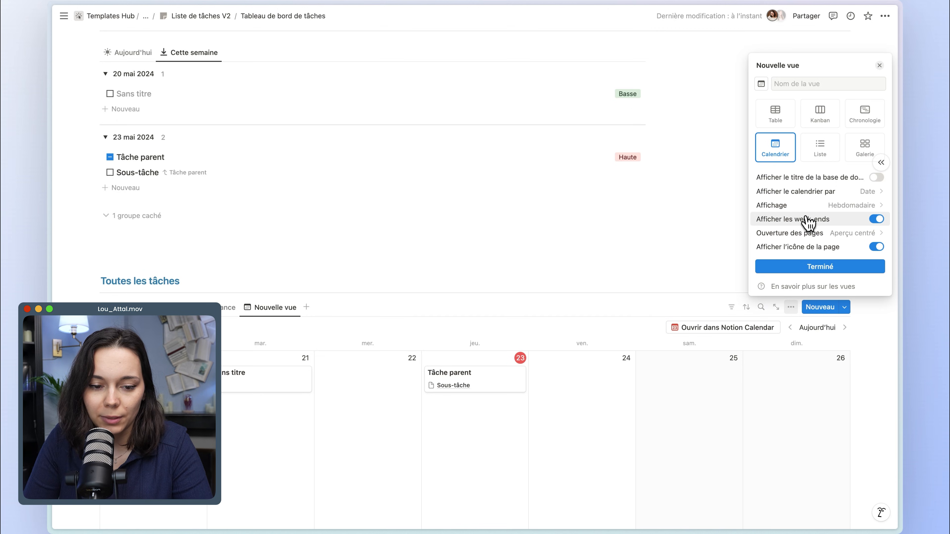
click(786, 268)
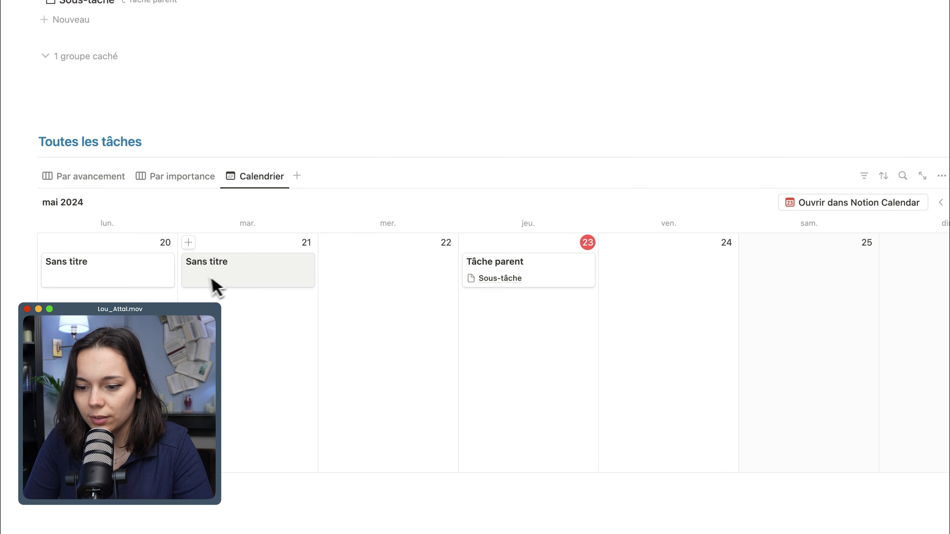
Look at the previous week in the calendar and return to the current week.
click(940, 203)
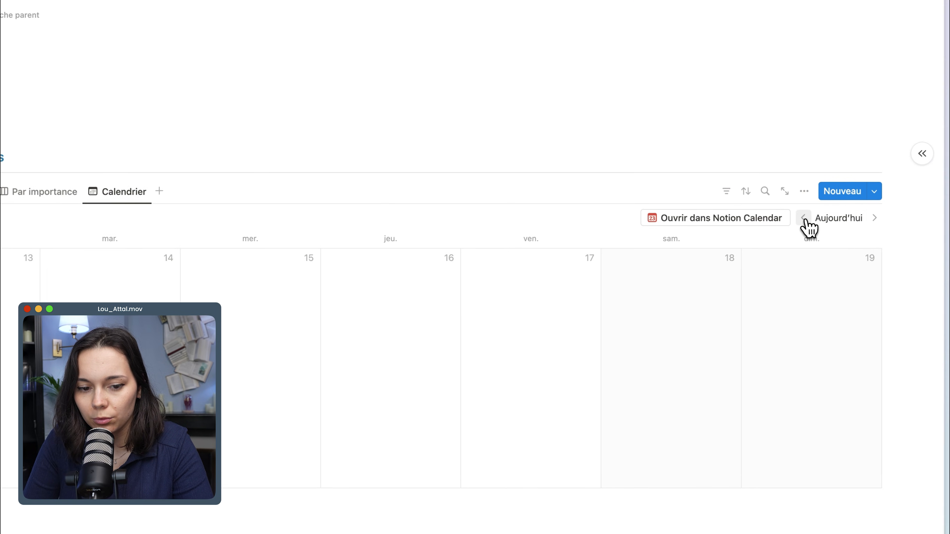
click(849, 219)
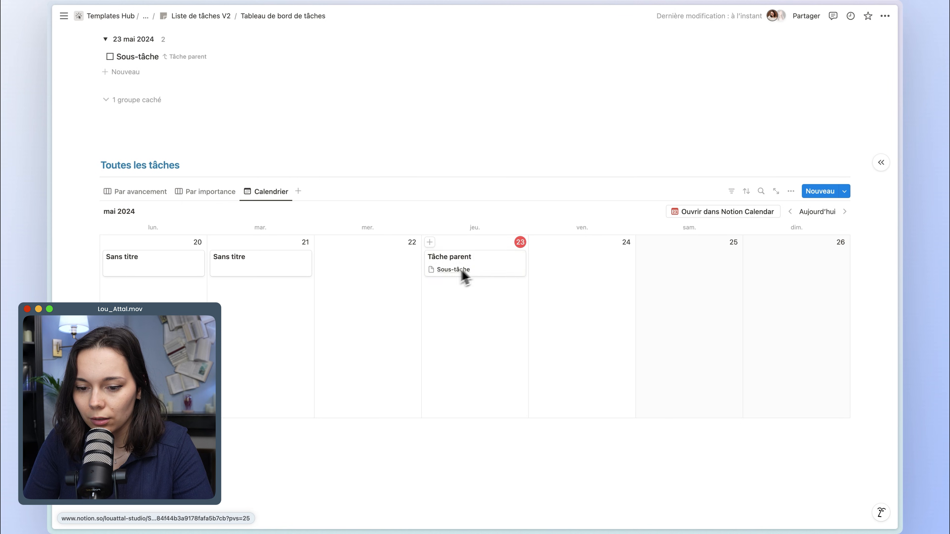
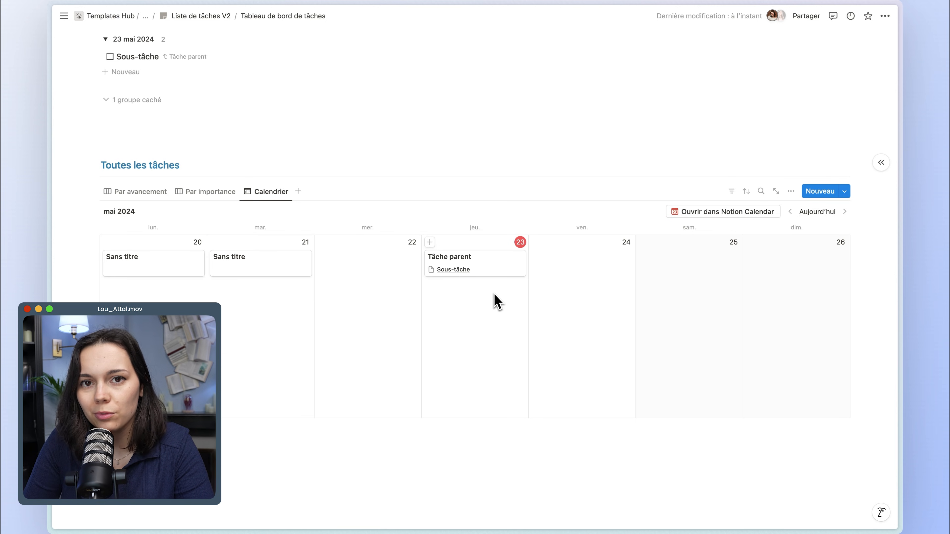
Filter the Calendrier view where État n'est pas the Terminé group, and save the filter for everyone.
click(731, 191)
click(688, 332)
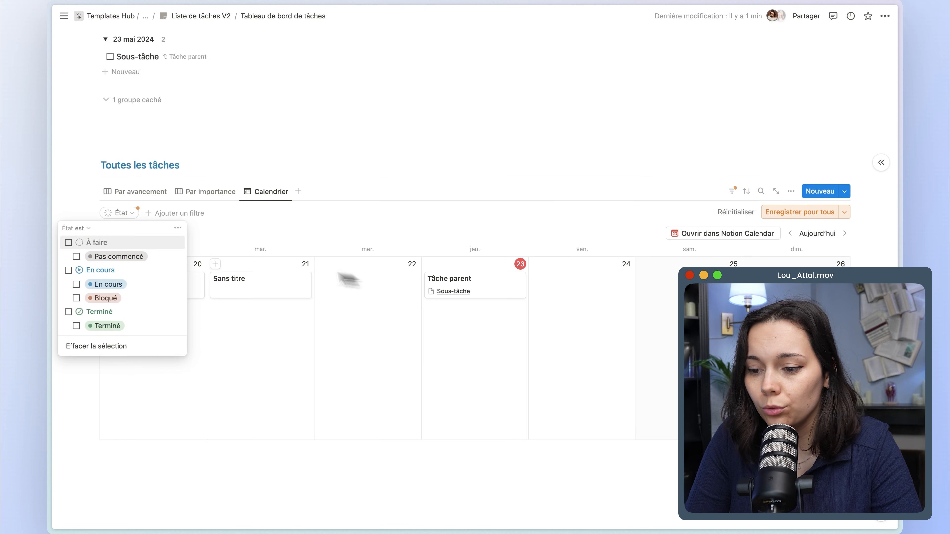
click(82, 229)
click(92, 257)
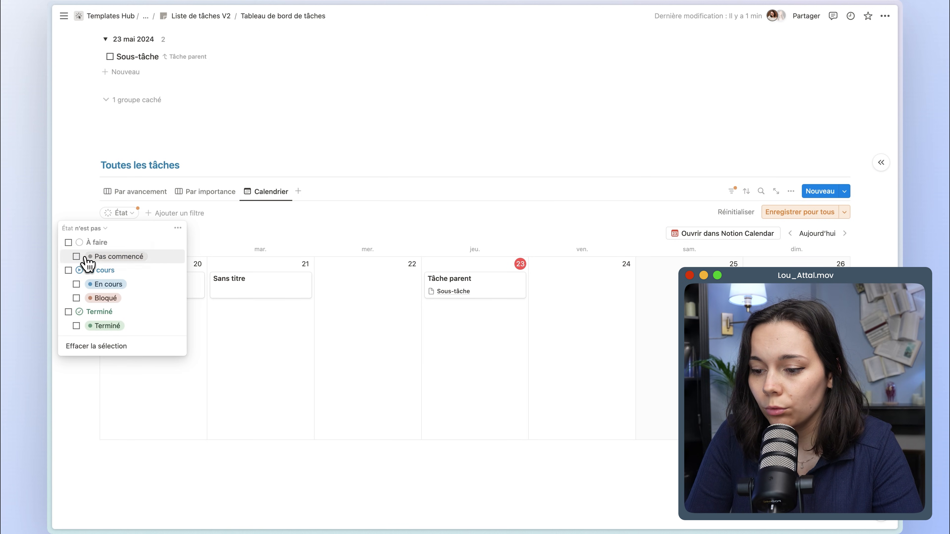
click(86, 325)
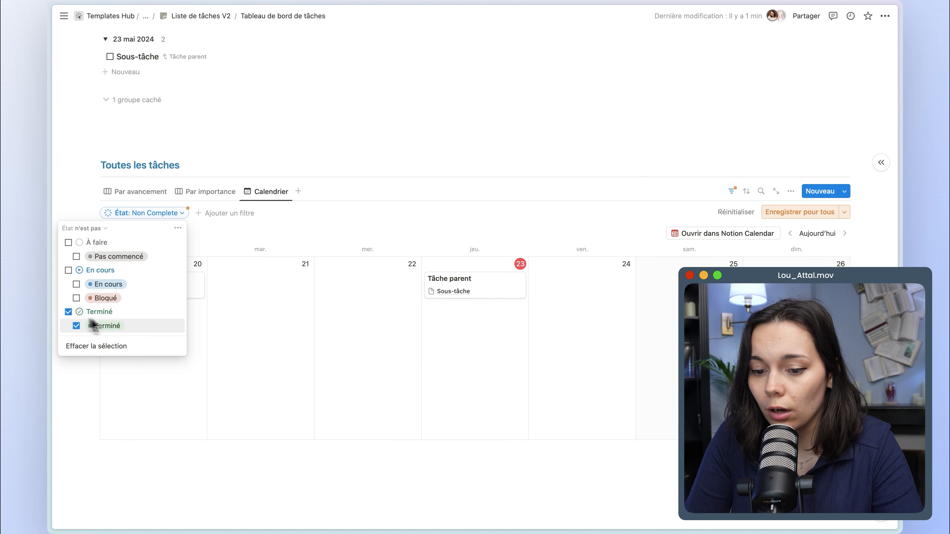
click(776, 214)
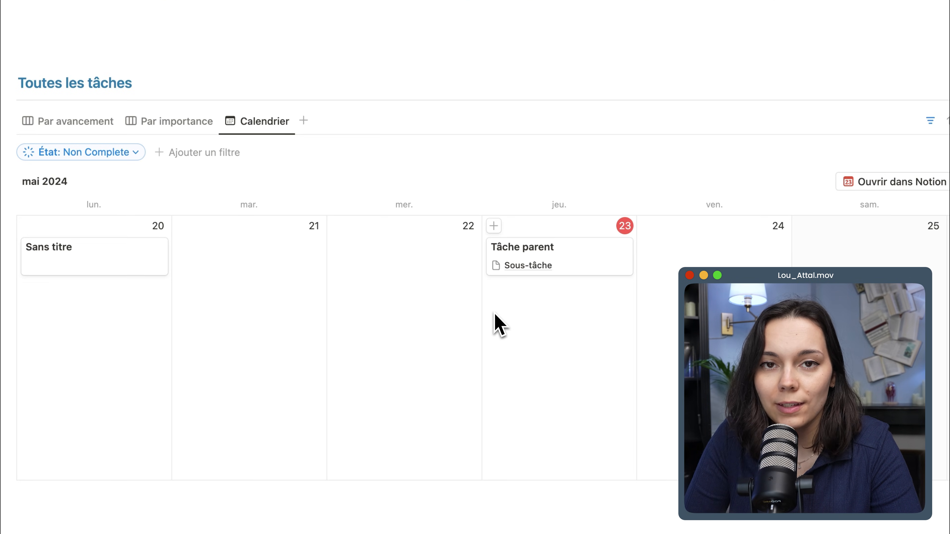
Add a Bouton property labelled "Terminé ✅" to the Tâche parent page.
click(579, 259)
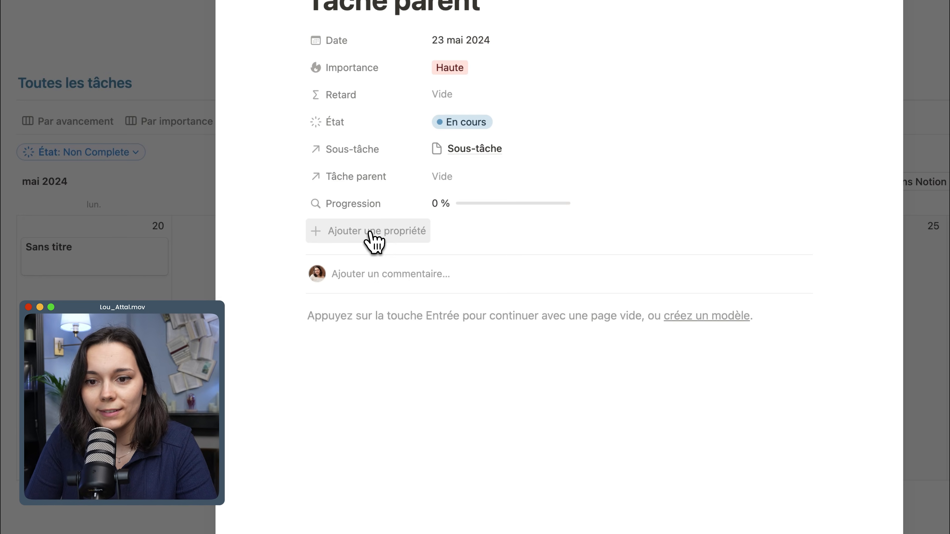
click(372, 240)
scroll(384, 336, down, 5)
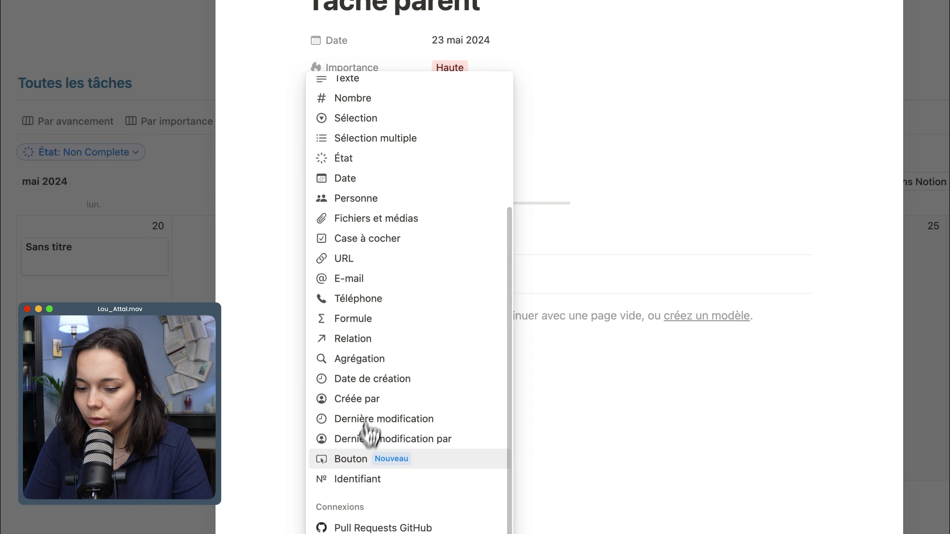
click(357, 460)
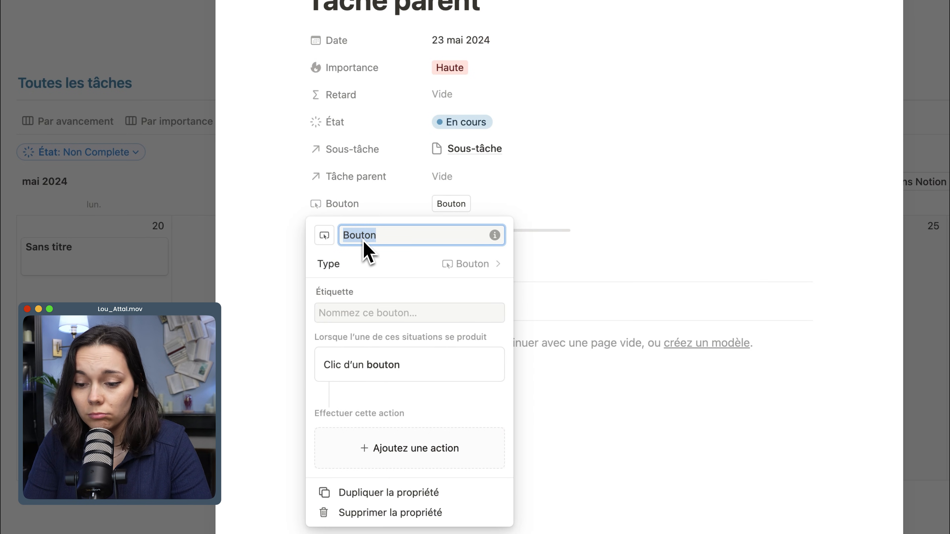
click(376, 315)
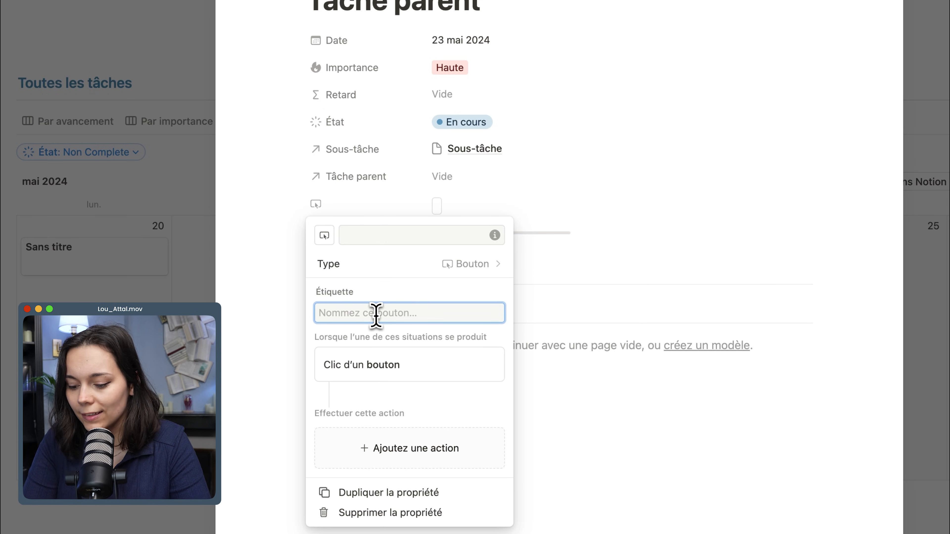
text(Terminé)
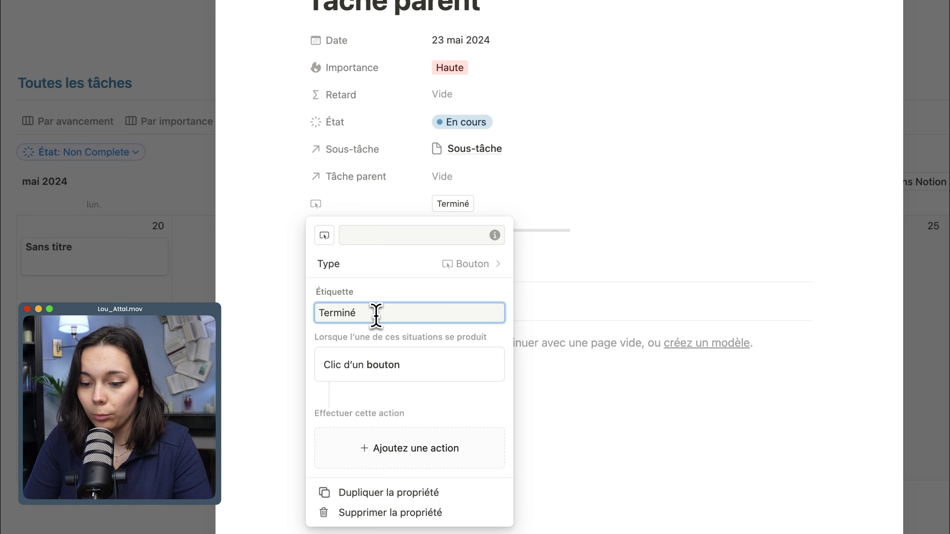
click(419, 332)
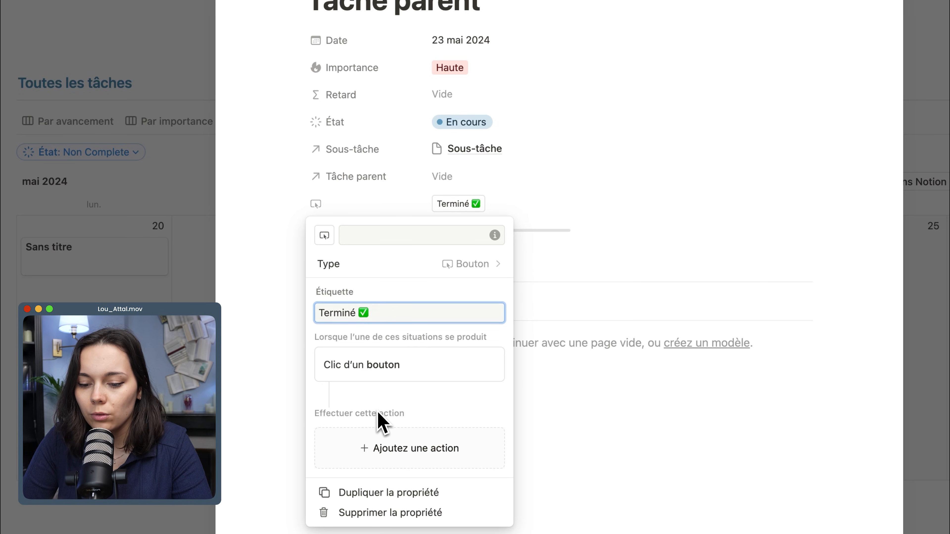
Give the button an action that sets this page's État to Terminé, and run it once on Tâche parent.
click(388, 450)
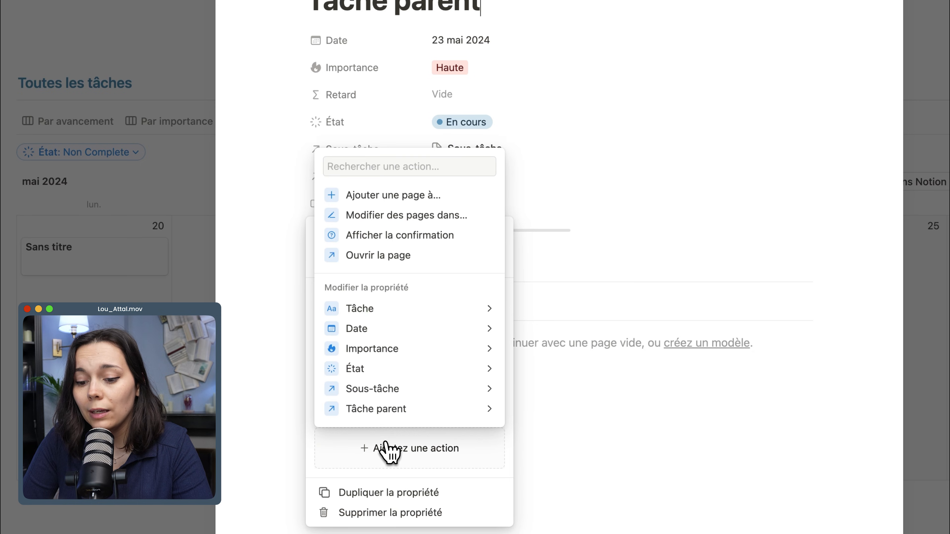
click(332, 371)
click(358, 412)
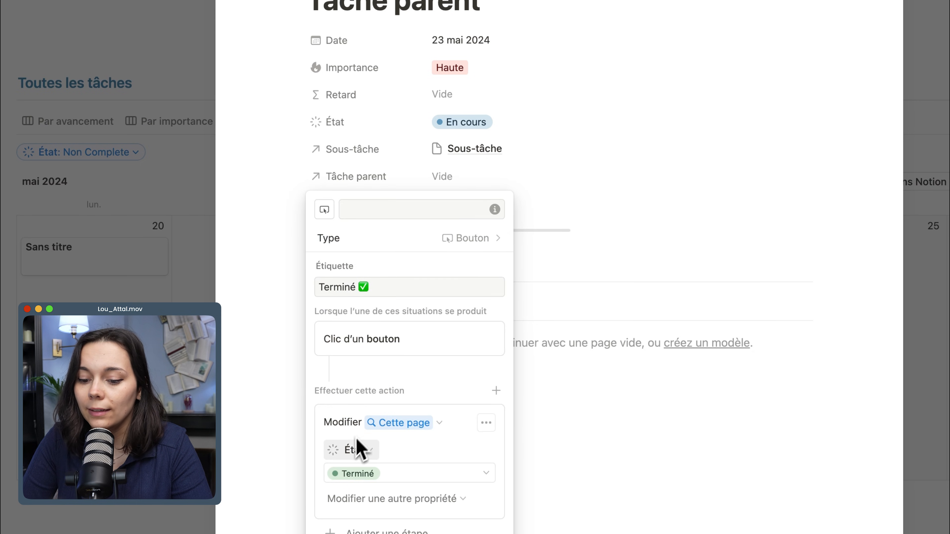
click(270, 263)
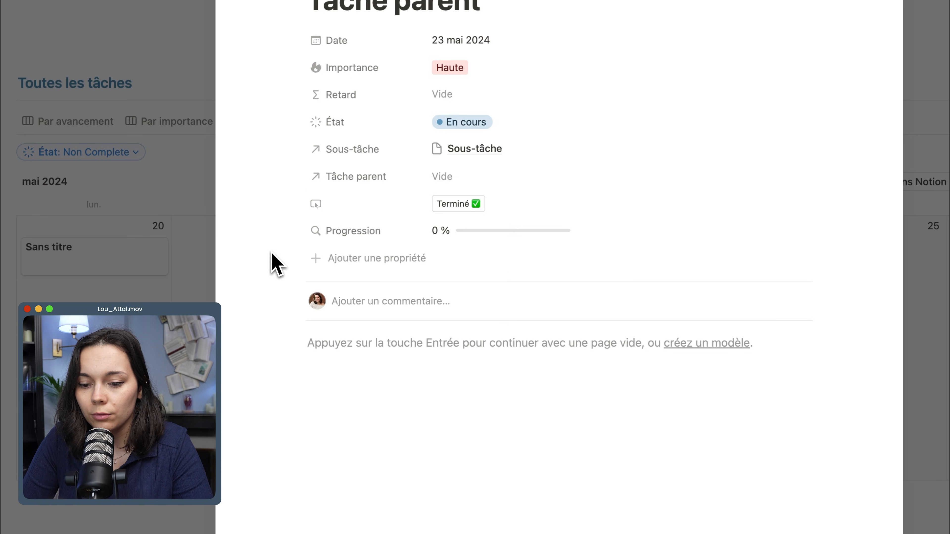
click(454, 219)
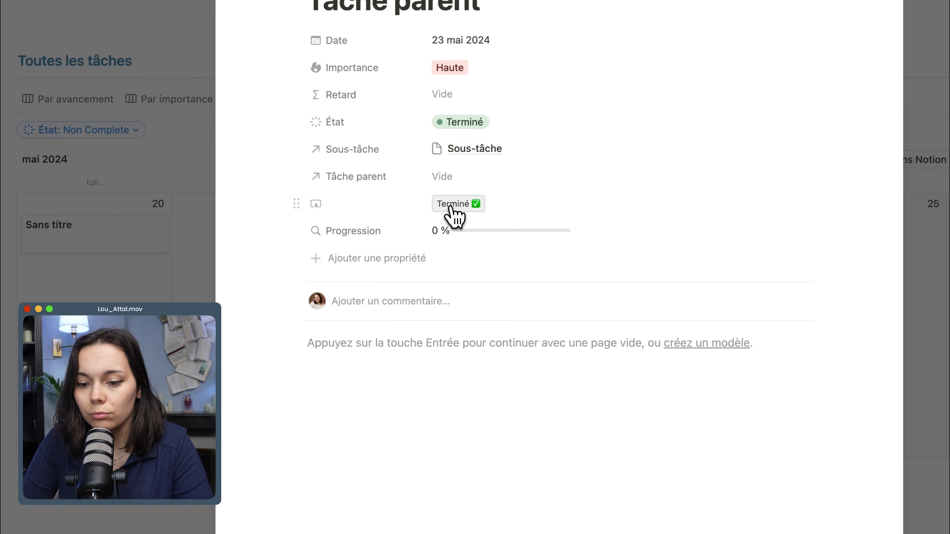
Reorder the Tâche parent properties, moving État above Date and Progression above Sous-tâche.
drag(357, 123, 353, 38)
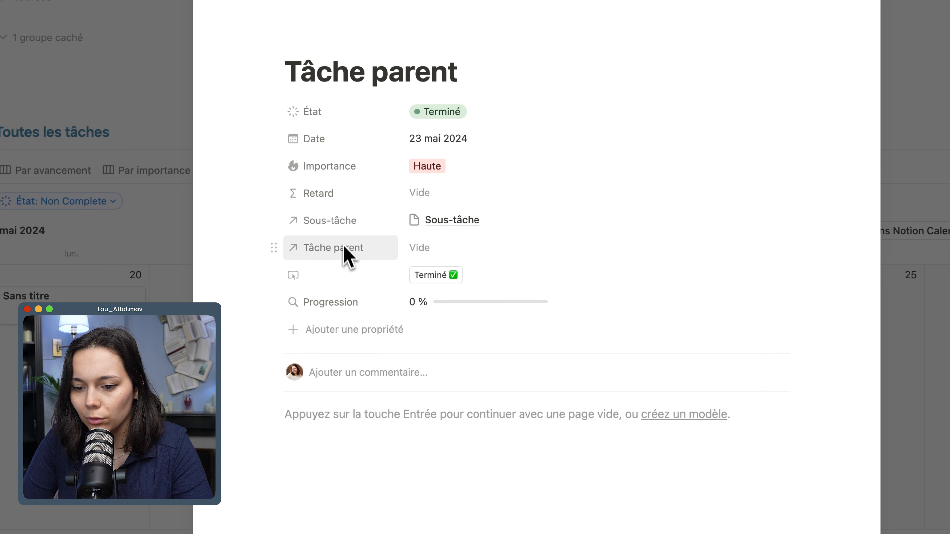
drag(346, 304, 334, 228)
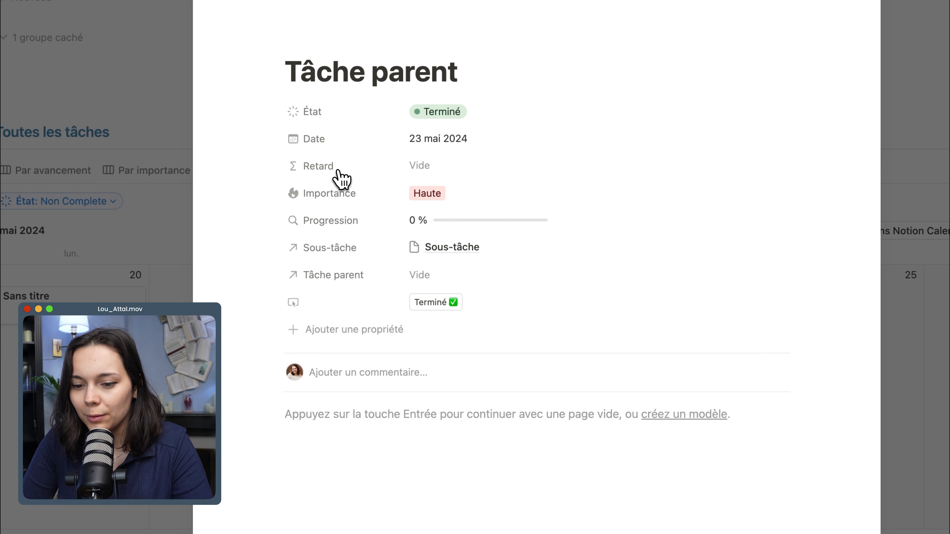
Set Retard and Tâche parent to Masquer si vide and the button property to Toujours masquer, and collapse the hidden properties.
click(316, 167)
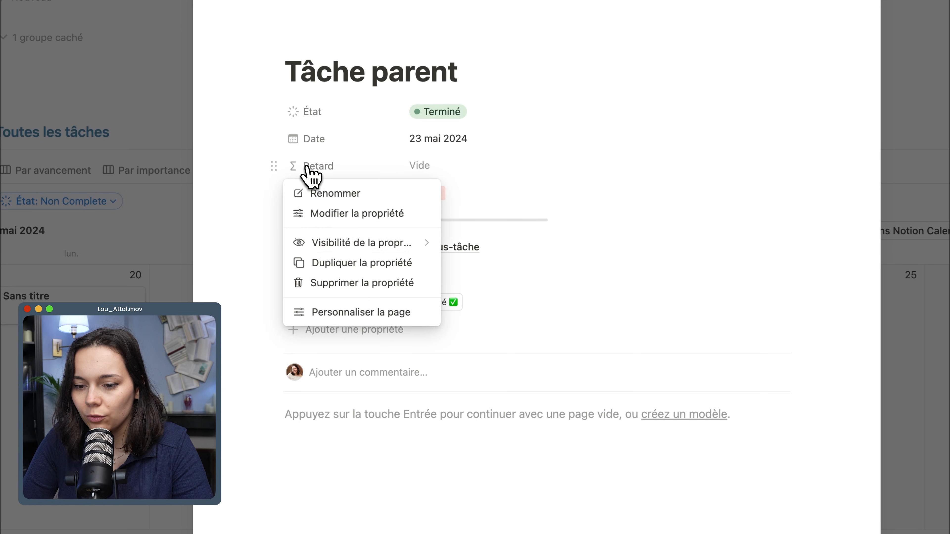
mouse_move(372, 242)
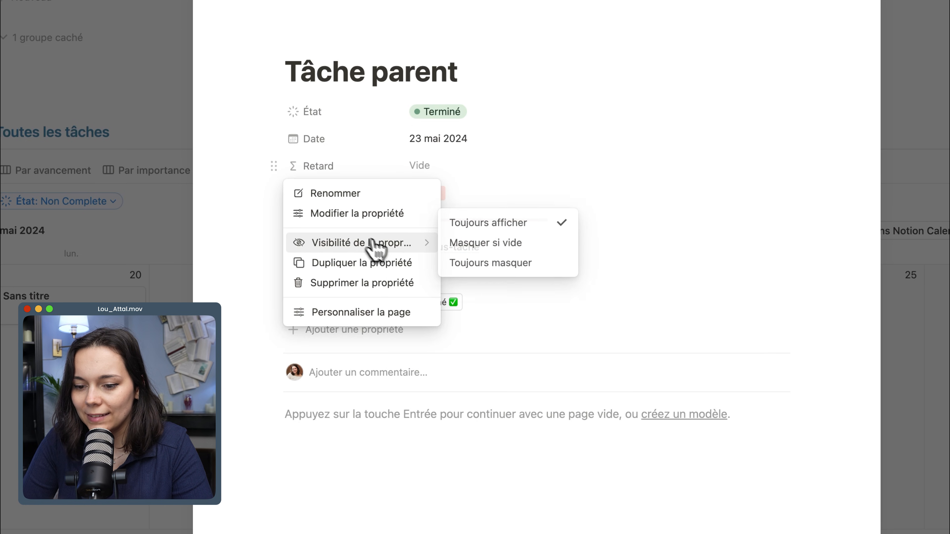
click(485, 245)
click(399, 301)
mouse_move(402, 383)
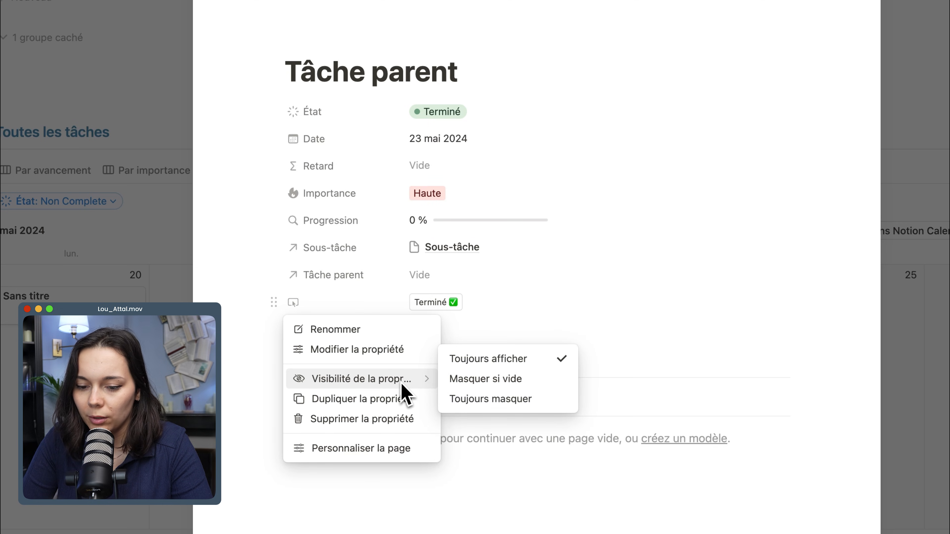
click(502, 401)
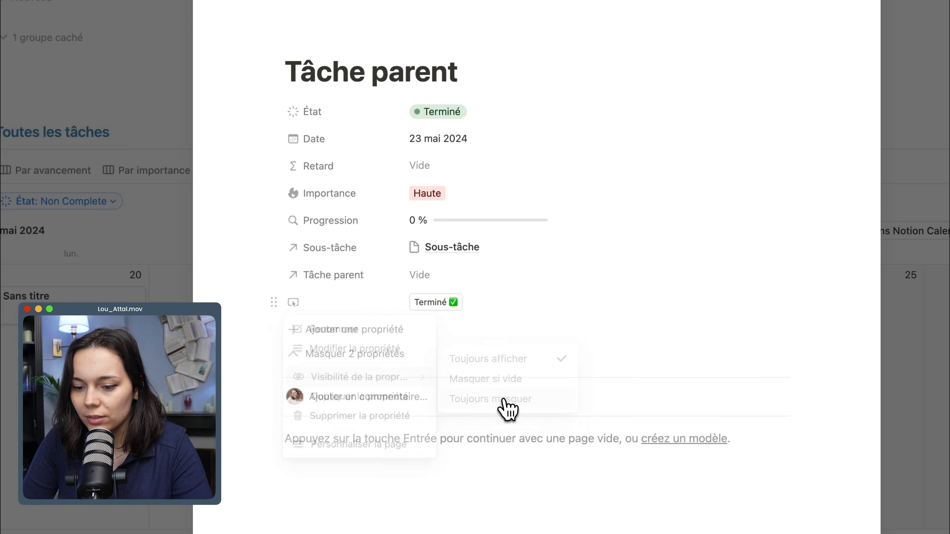
click(355, 278)
click(473, 381)
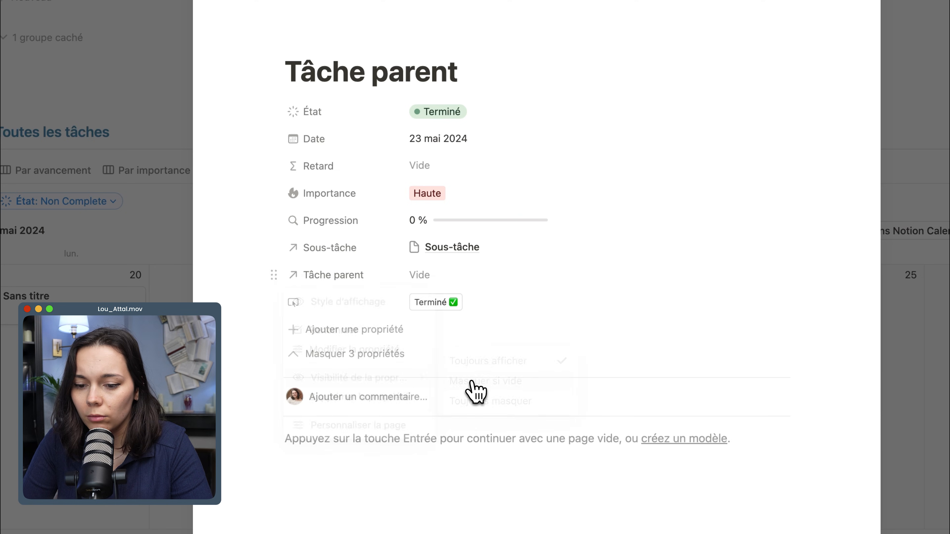
click(370, 354)
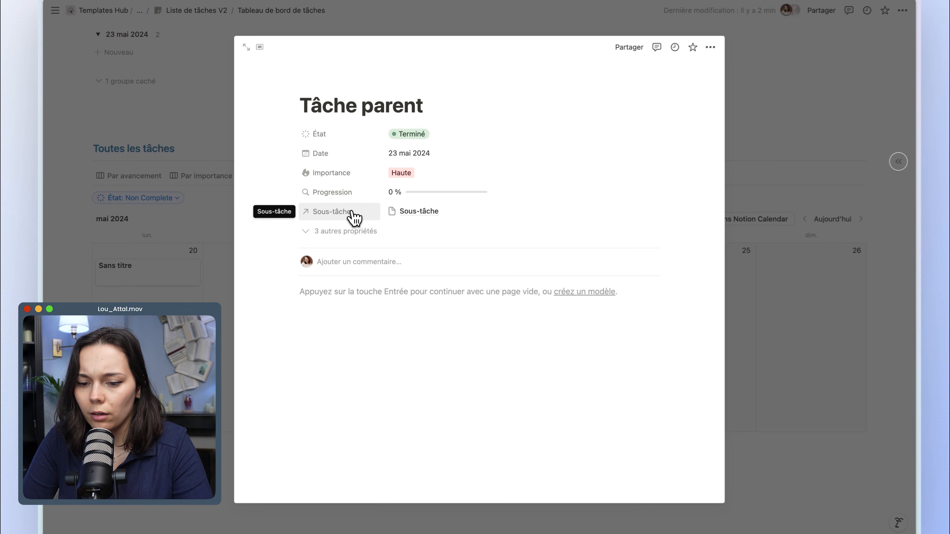
Show the Terminé button instead of Sous-tâche on the calendar cards, and use it to complete the untitled 20 mai task.
click(354, 213)
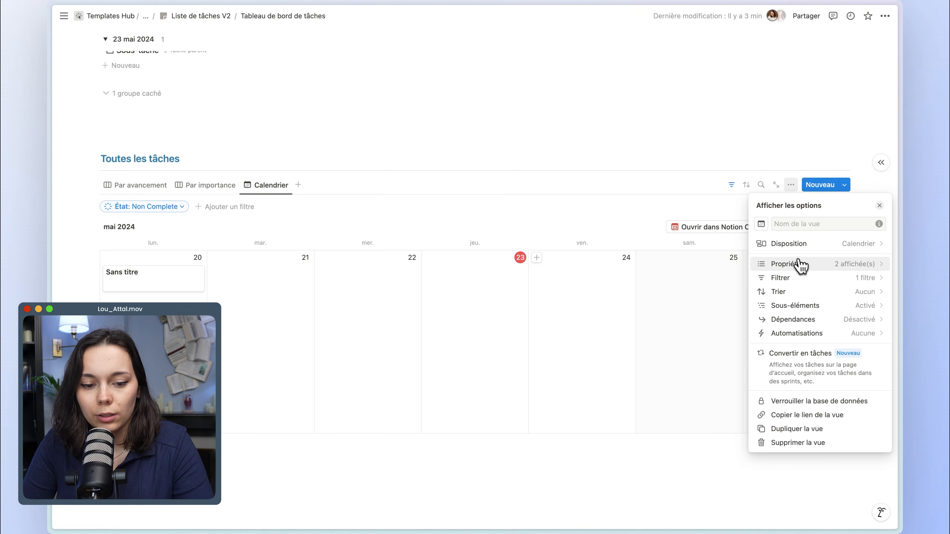
click(800, 265)
click(869, 275)
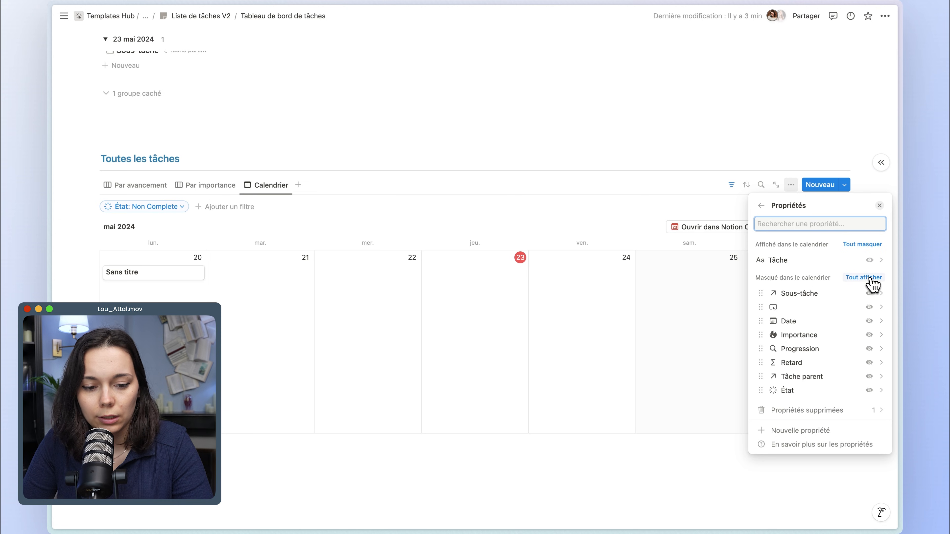
click(869, 307)
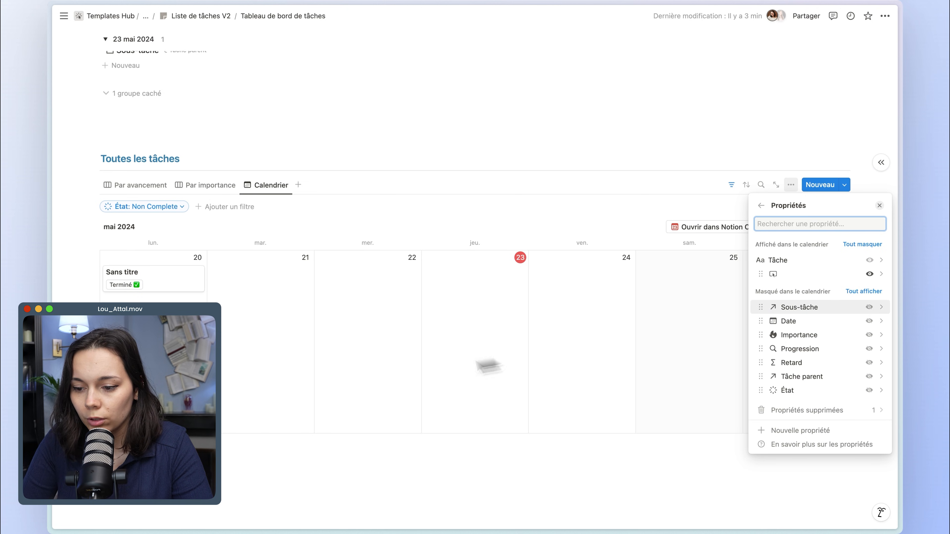
click(374, 354)
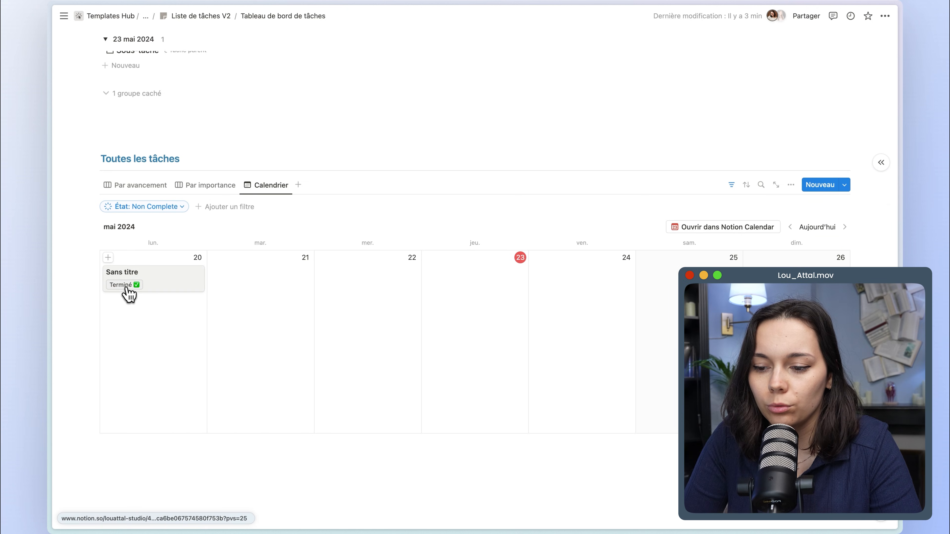
click(129, 286)
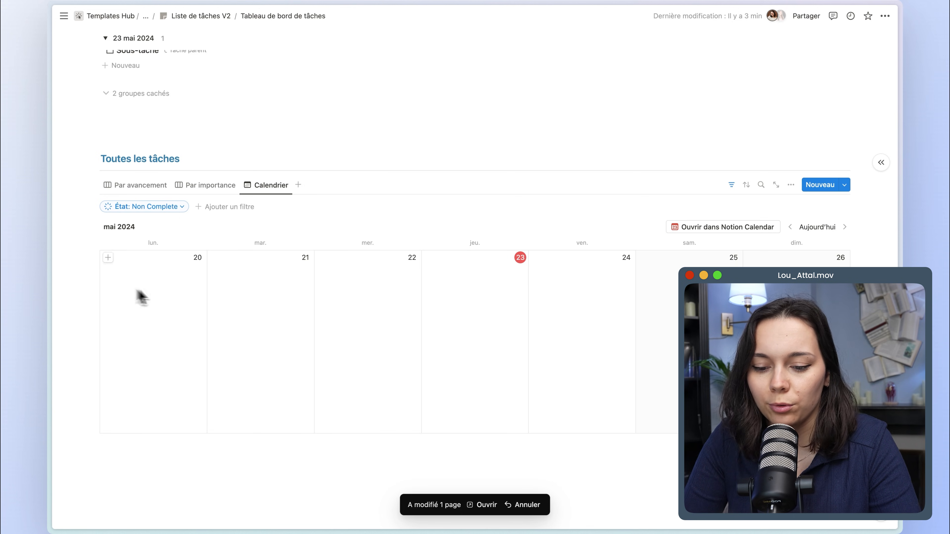
Sort the Semainier view by Importance in Ordre croissant and save the sort for everyone.
click(747, 206)
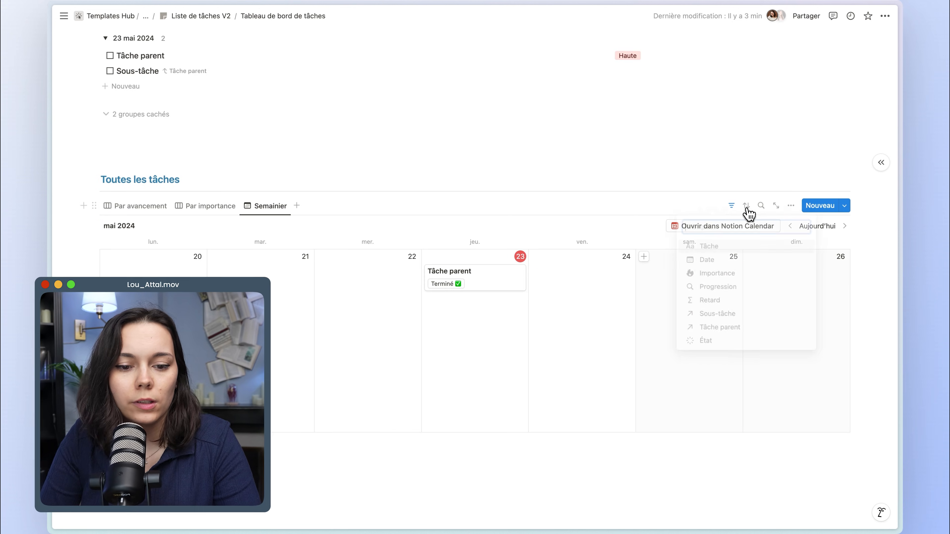
click(706, 275)
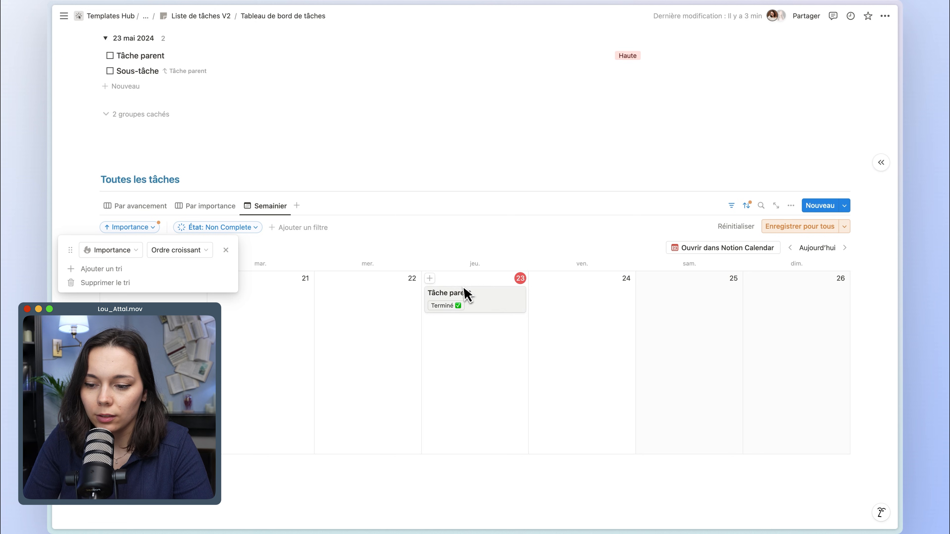
click(780, 227)
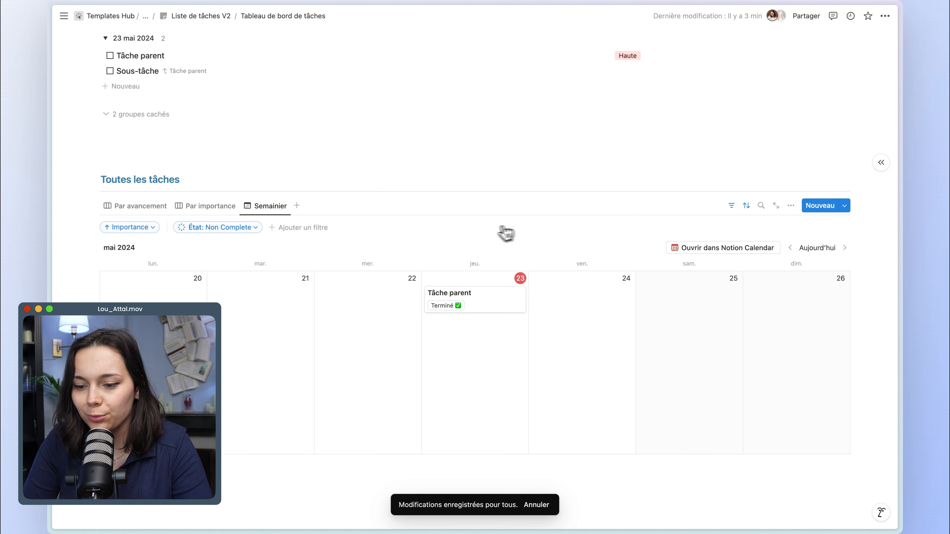
Expand the hidden properties of the Tâche parent page and add a Date property named Date de fin.
scroll(303, 248, down, 1)
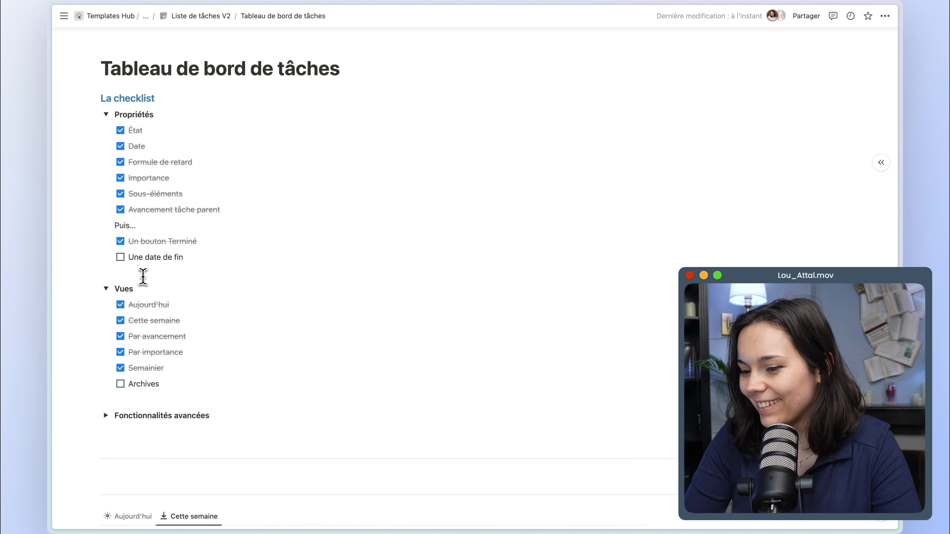
scroll(172, 269, down, 3)
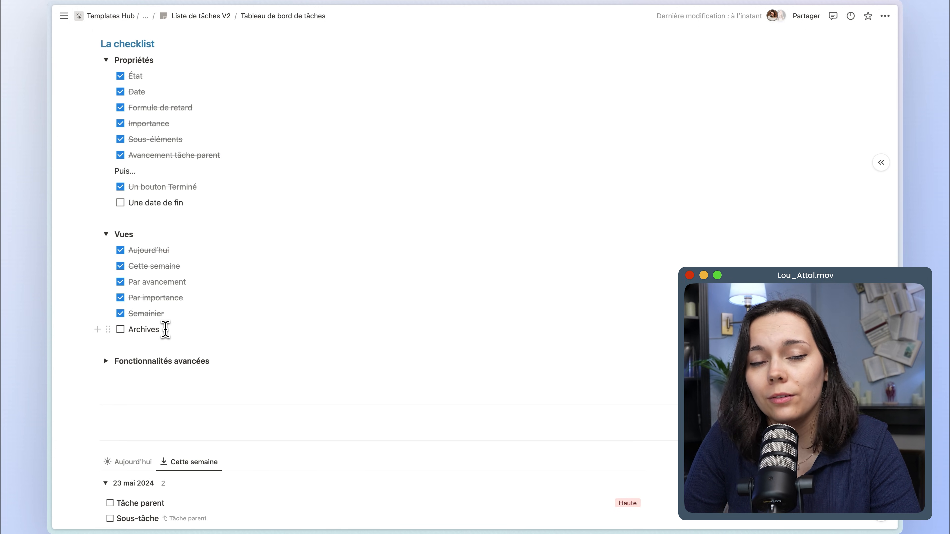
click(165, 330)
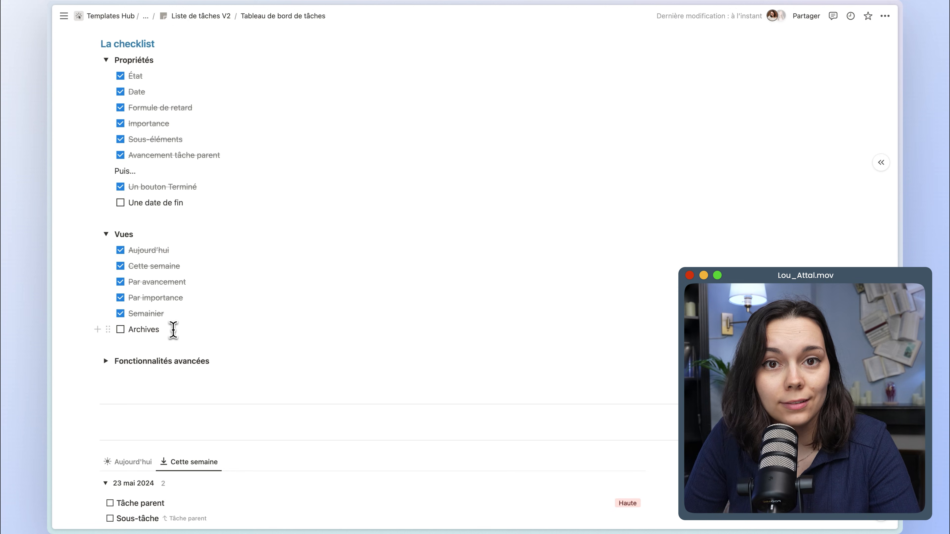
scroll(174, 329, down, 5)
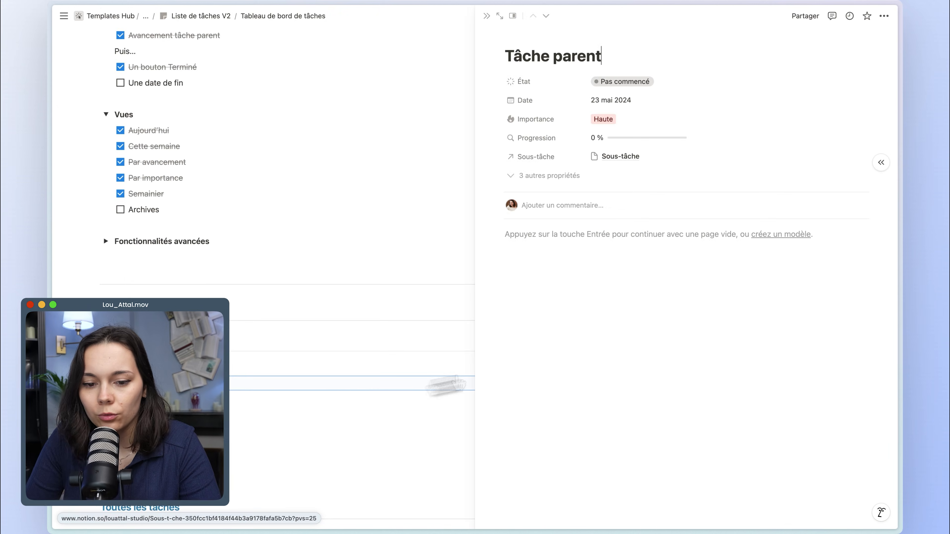
click(536, 157)
key(Escape)
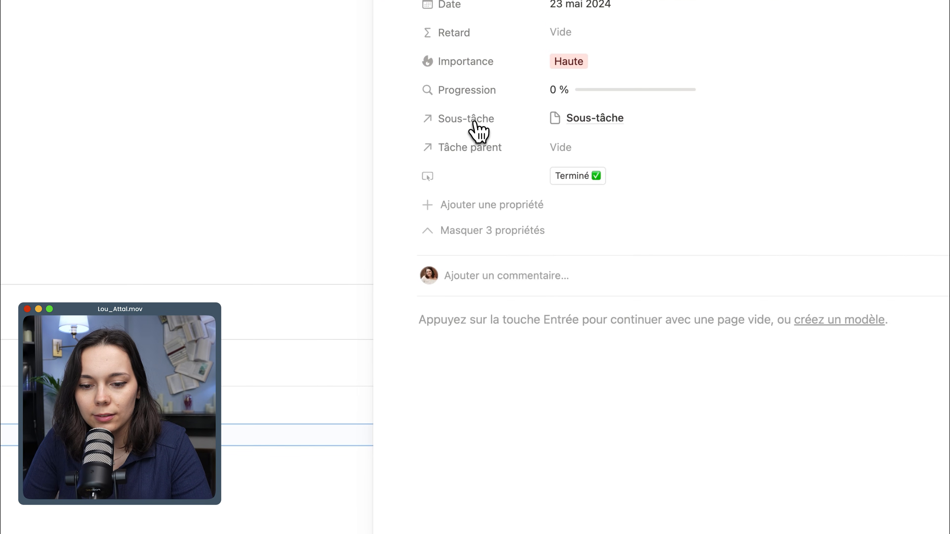
click(486, 204)
scroll(511, 355, down, 2)
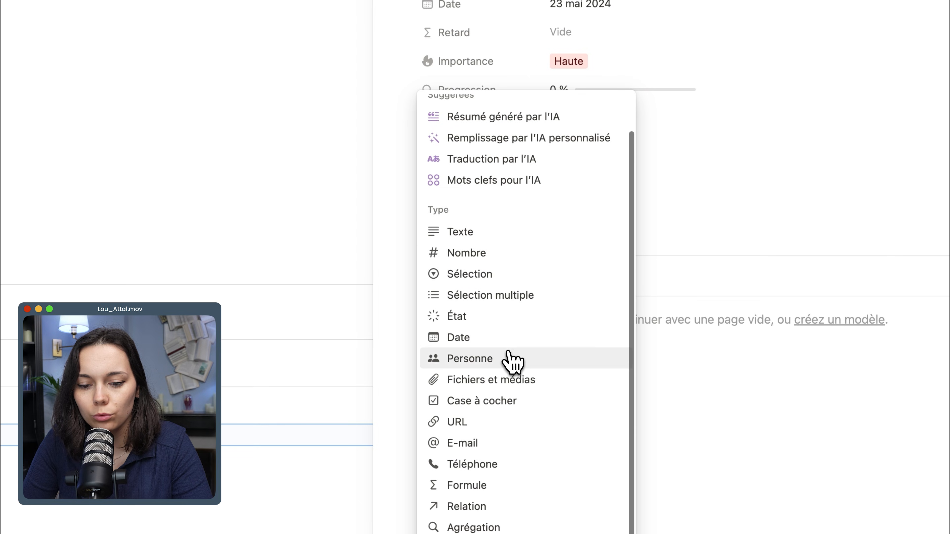
click(488, 339)
key(BackSpace)
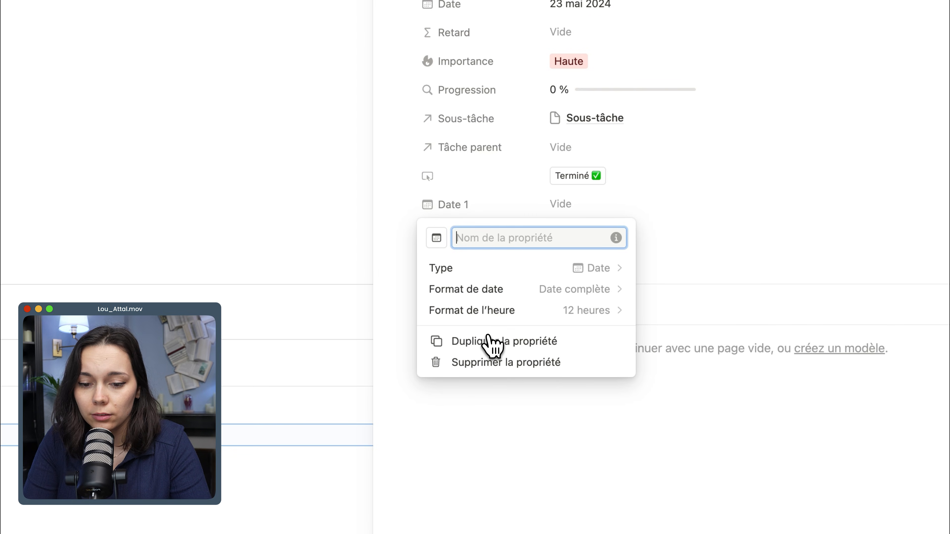
text(Date de fin)
key(Return)
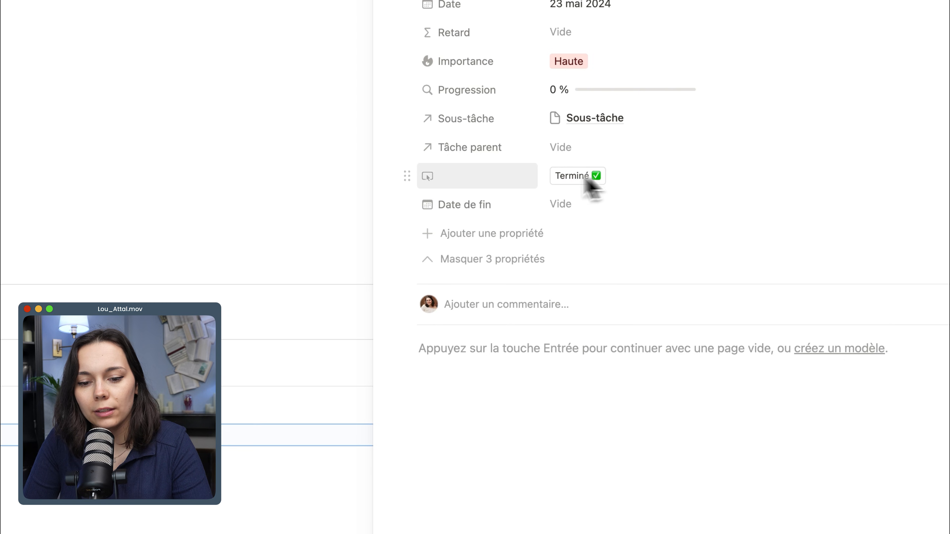
Extend the Terminé button's action to also set Date de fin to the current date and time, and run it on Tâche parent.
click(475, 184)
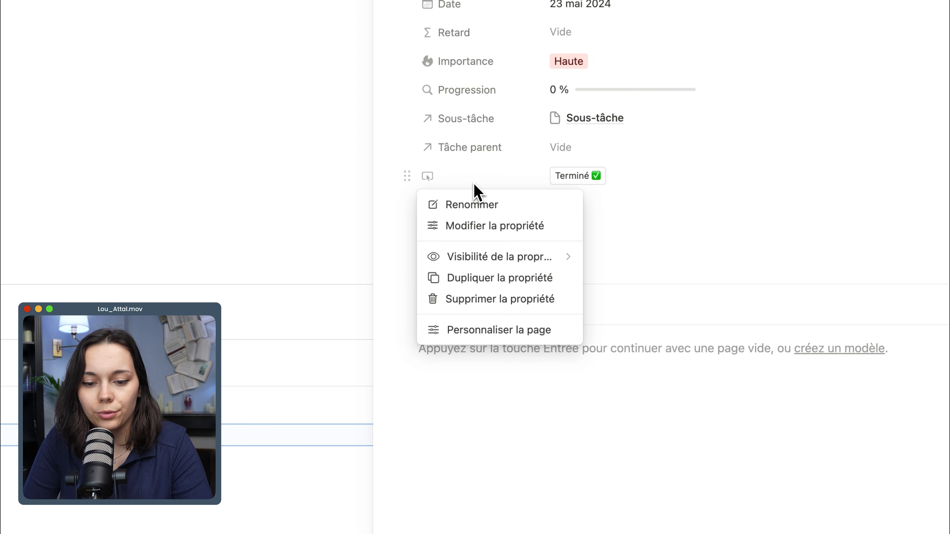
click(474, 183)
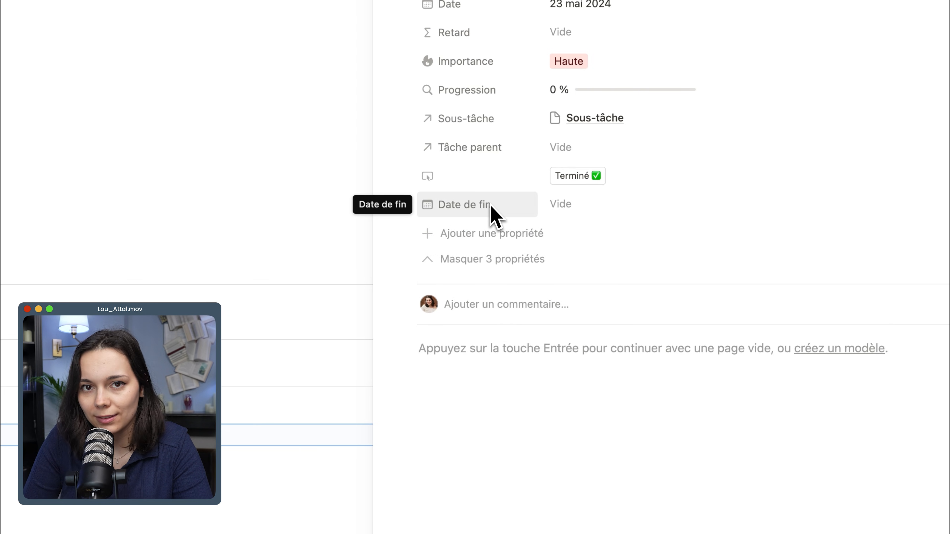
click(479, 185)
click(486, 228)
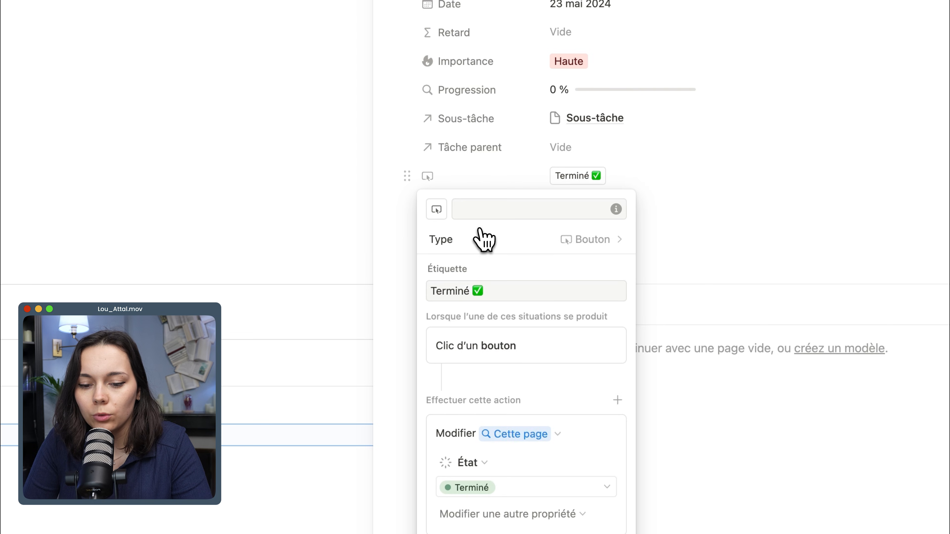
click(520, 511)
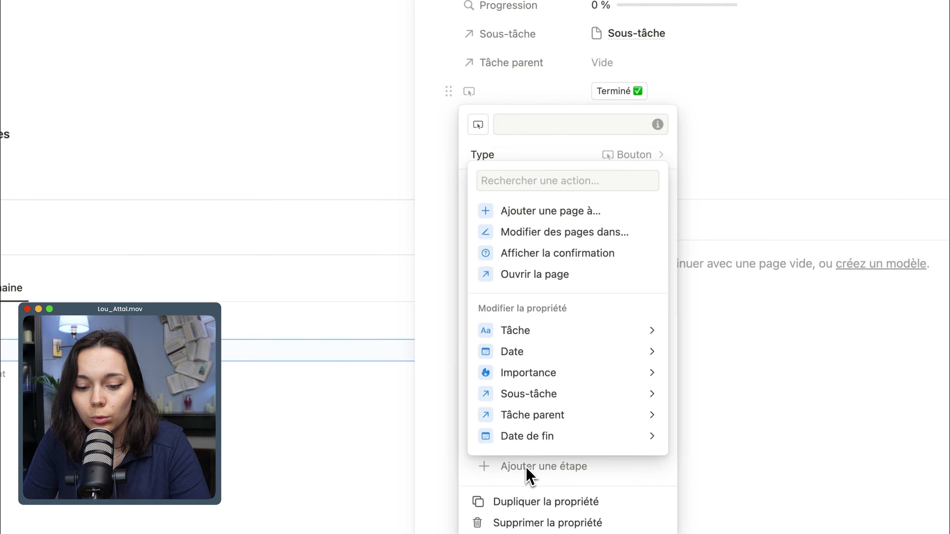
click(527, 470)
click(520, 434)
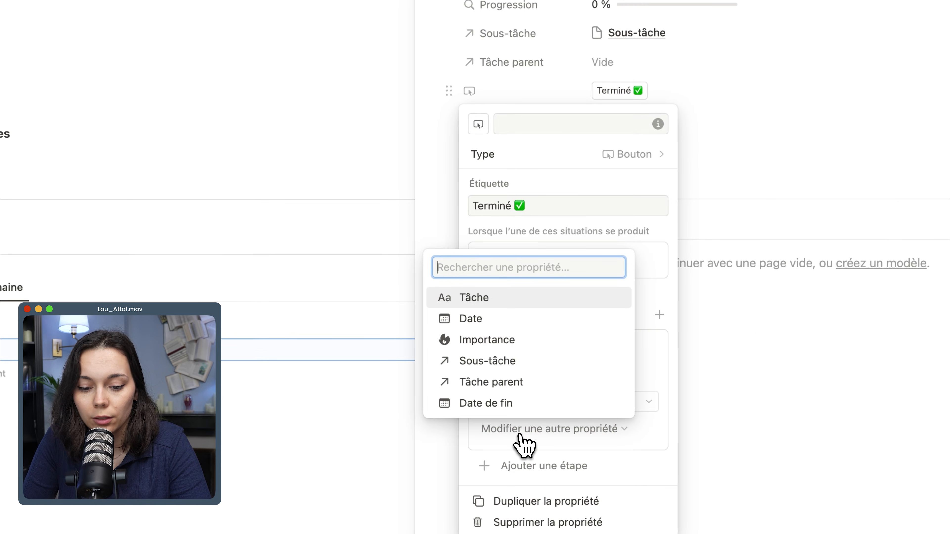
click(506, 403)
click(523, 430)
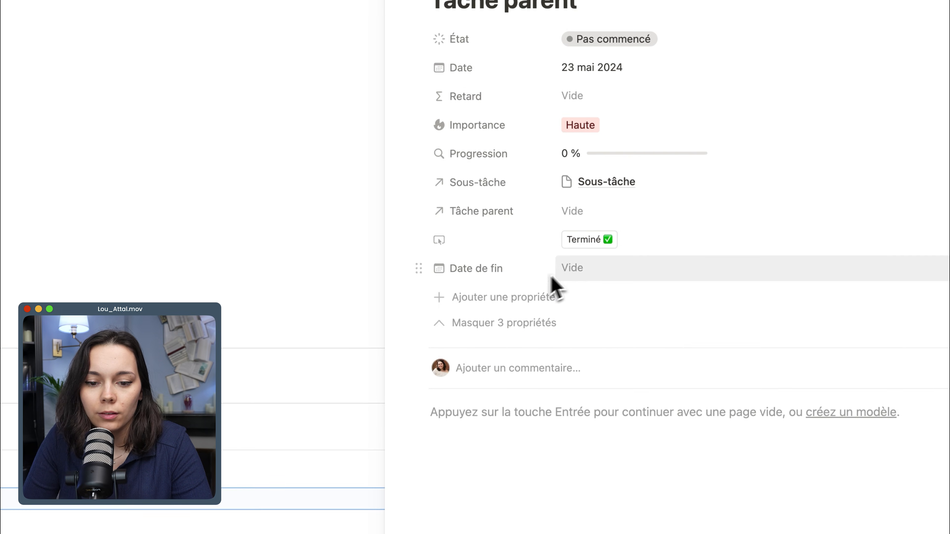
click(582, 242)
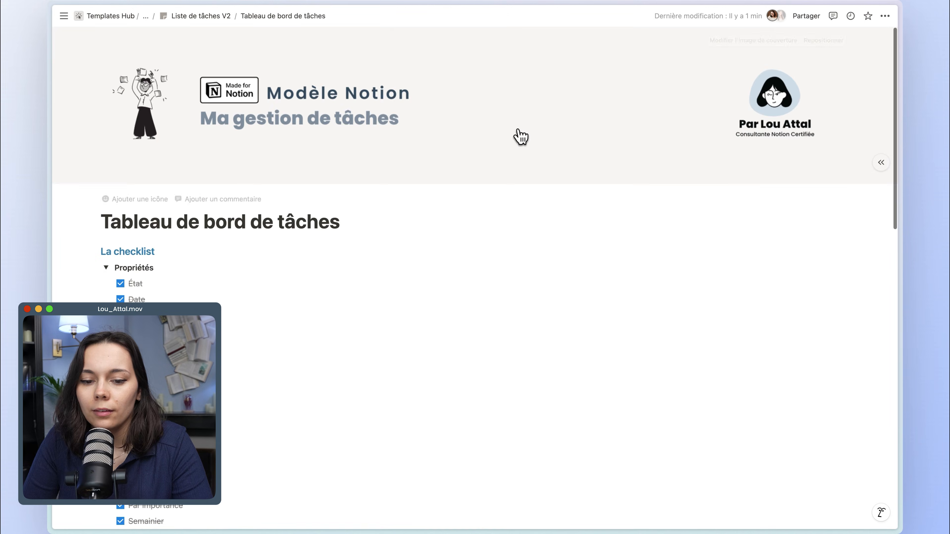
Open the dashboard's Archives subpage and insert a linked view of the Ma liste de tâches database.
scroll(555, 246, down, 10)
click(713, 229)
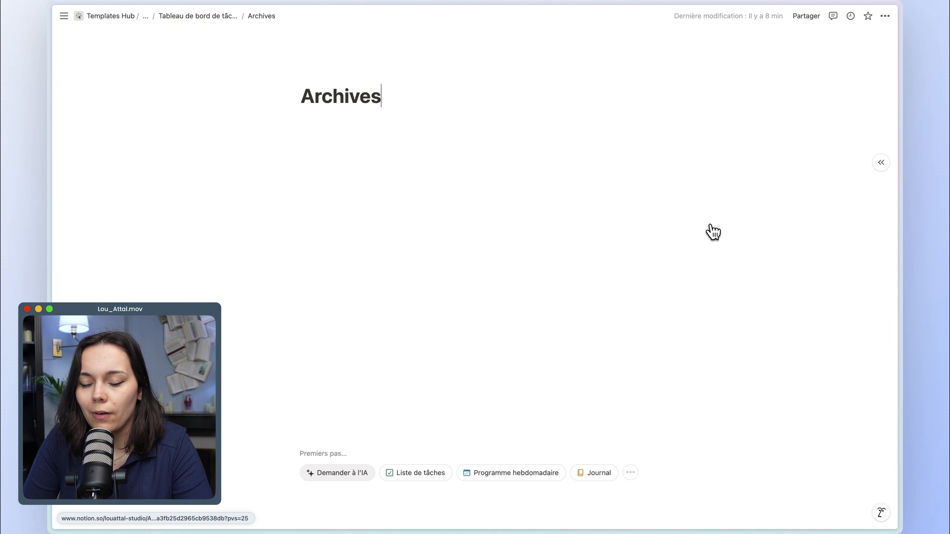
click(354, 143)
text(/lin)
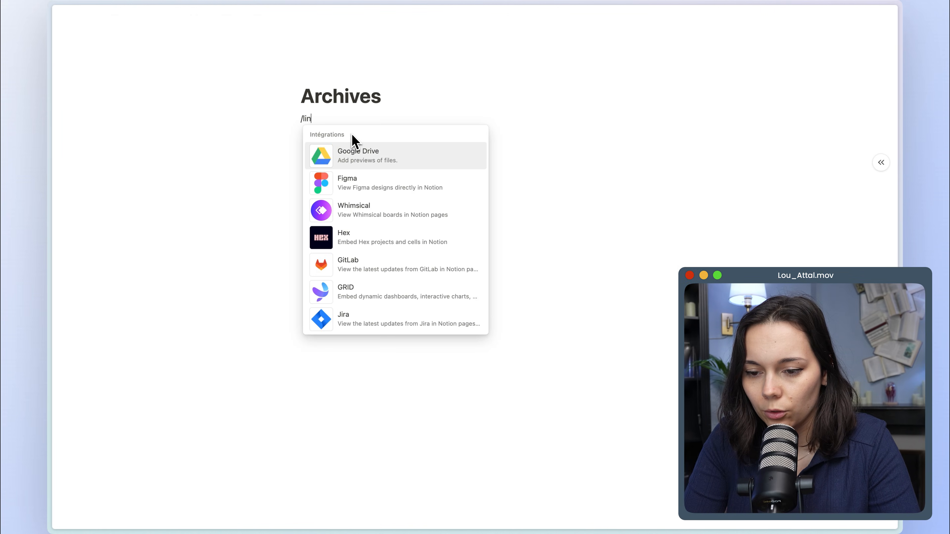
text(ked)
click(361, 149)
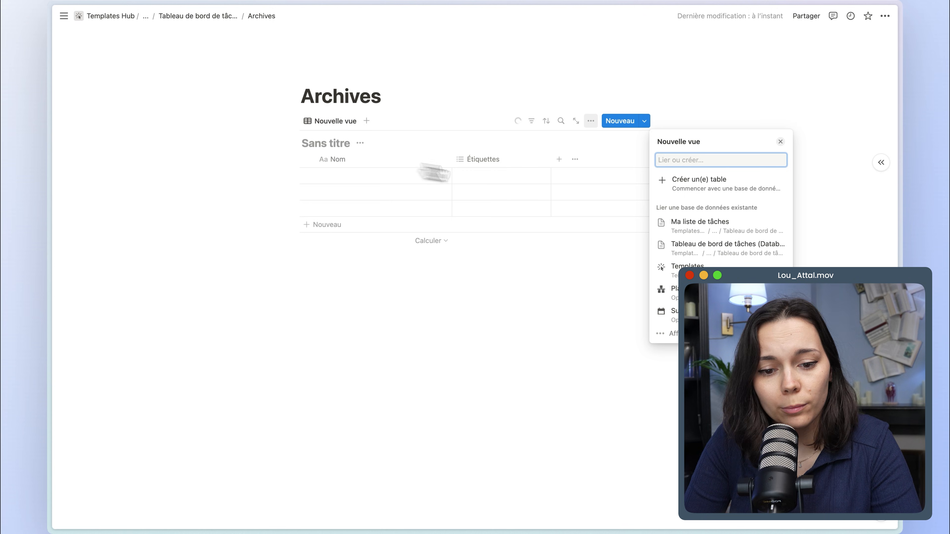
click(700, 222)
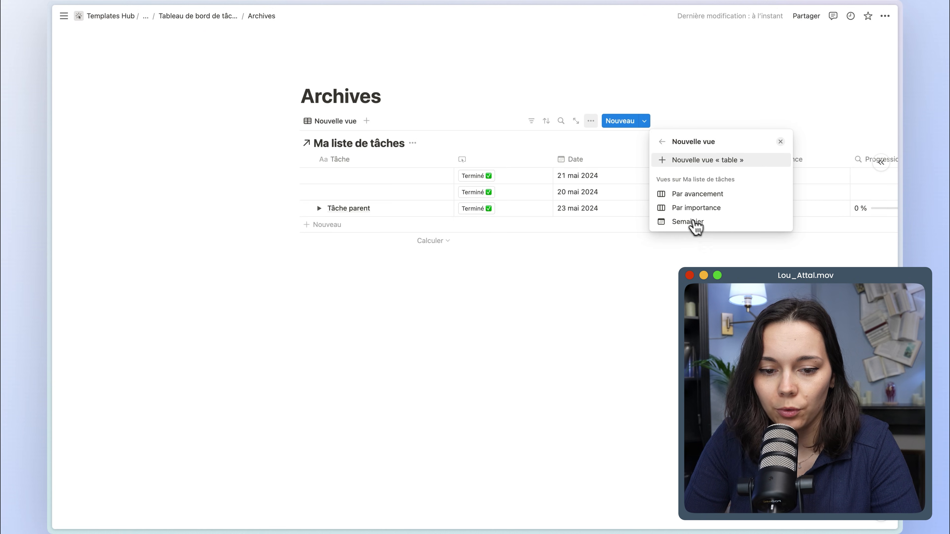
Create a new table view of the linked database and name it Archives.
click(676, 162)
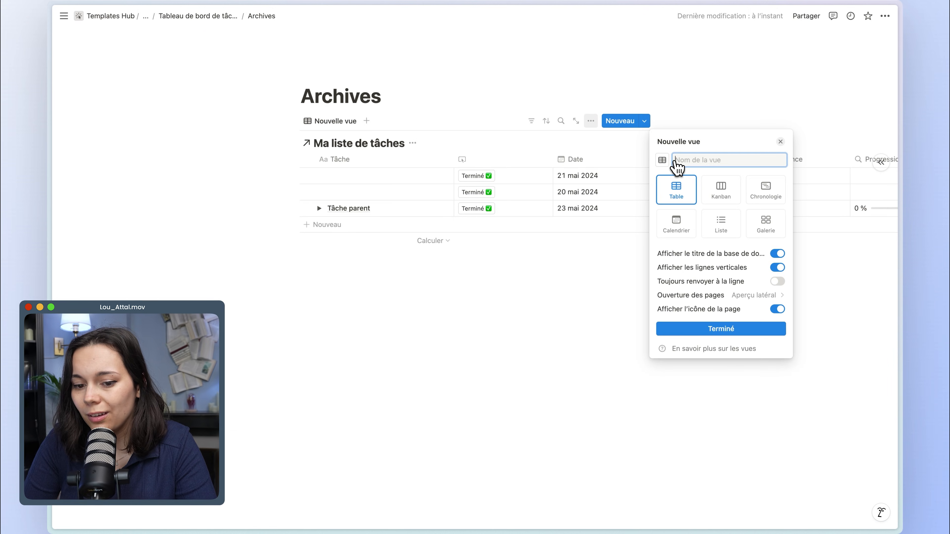
text(Archives)
key(Return)
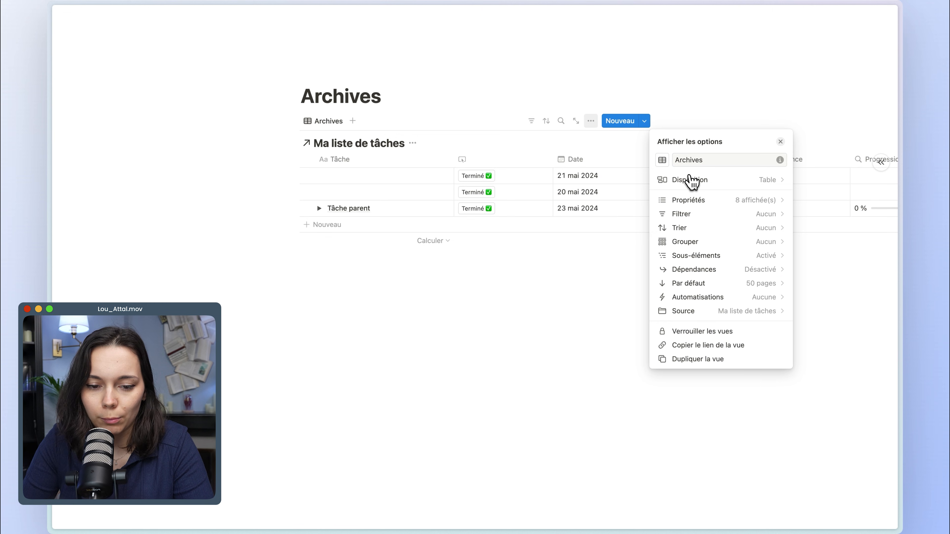
Hide the button, Importance, Progression, Retard and État properties, and narrow the date columns while widening the Tâche column.
click(705, 201)
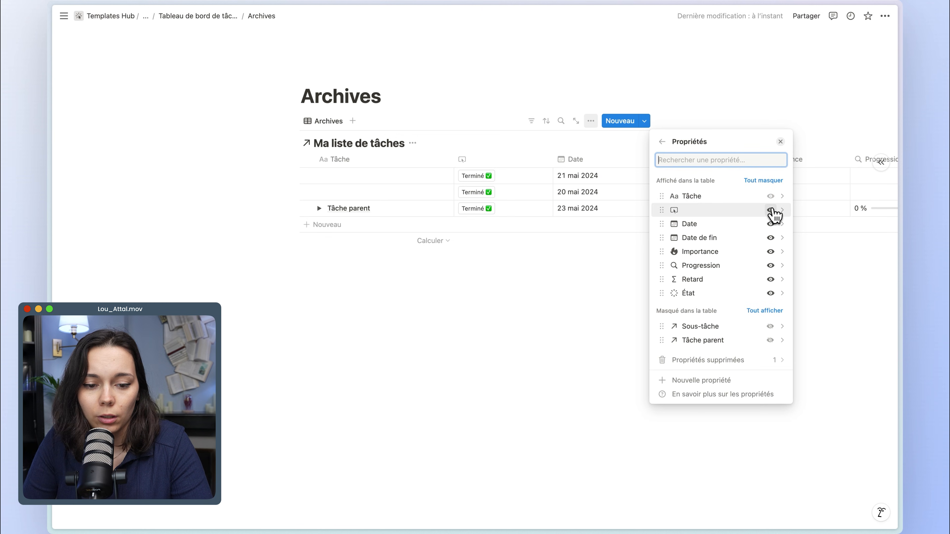
click(771, 210)
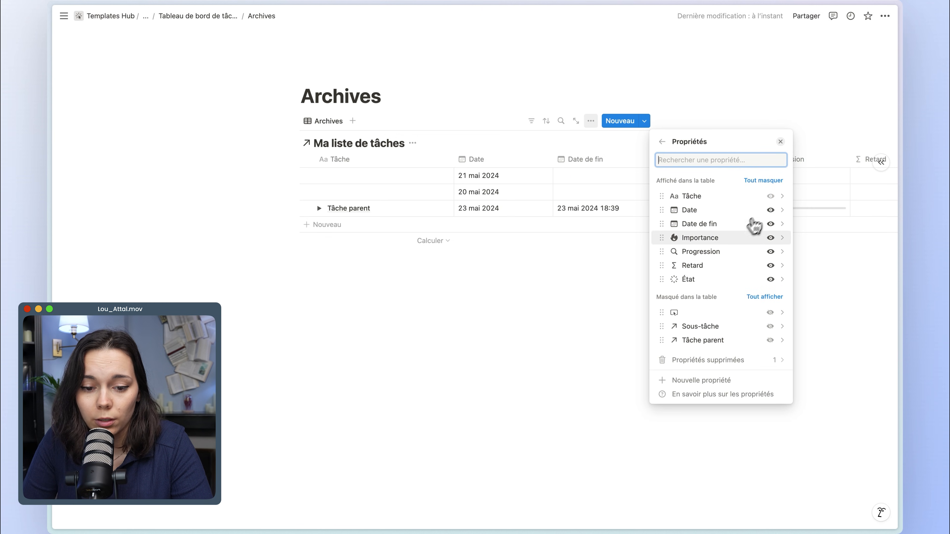
click(771, 238)
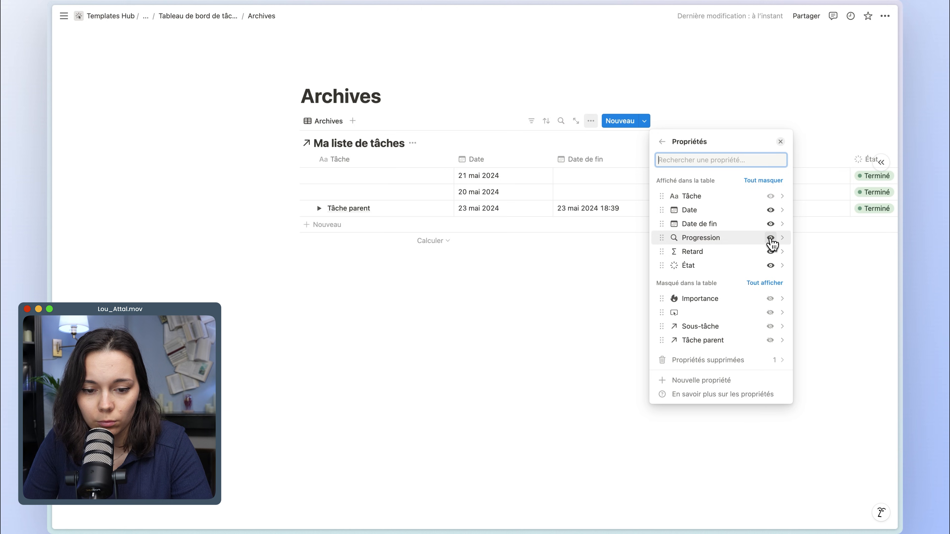
click(770, 238)
click(770, 238)
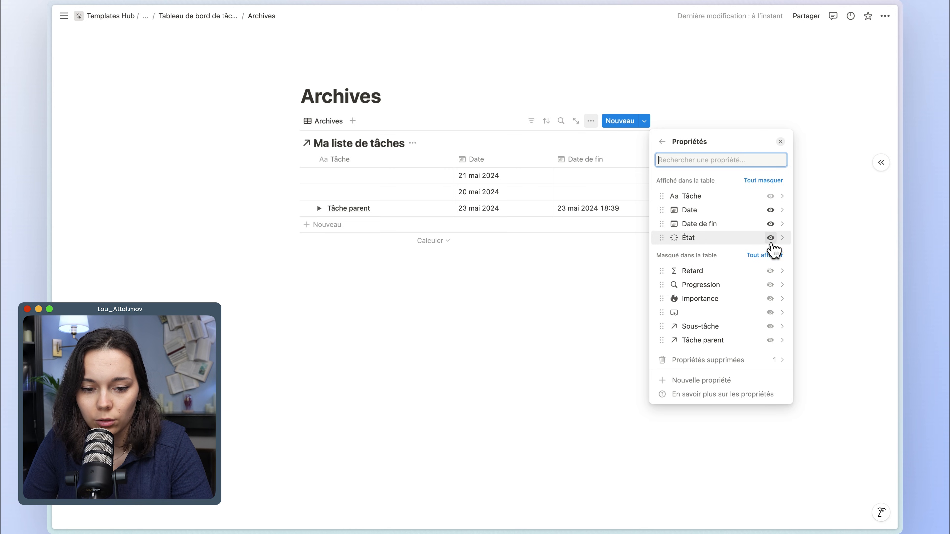
click(771, 238)
key(Escape)
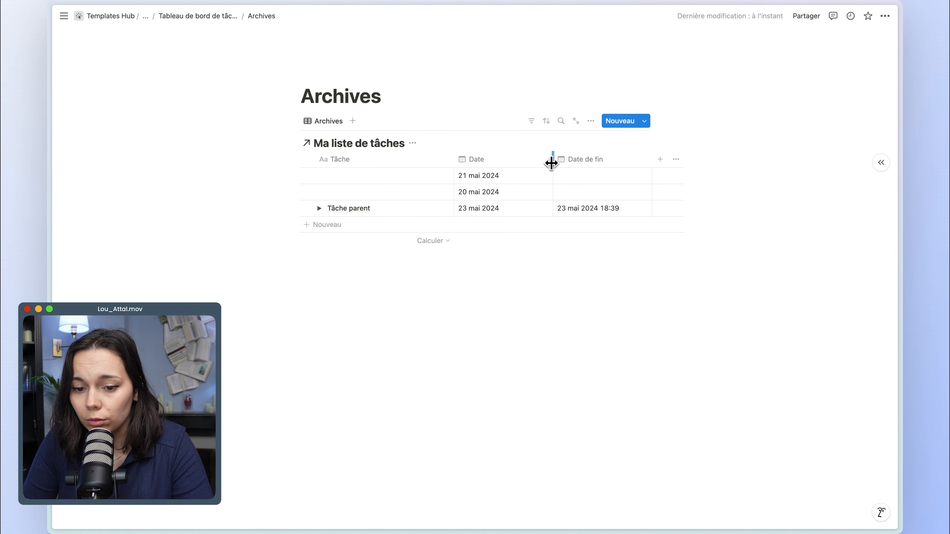
drag(530, 163, 530, 163)
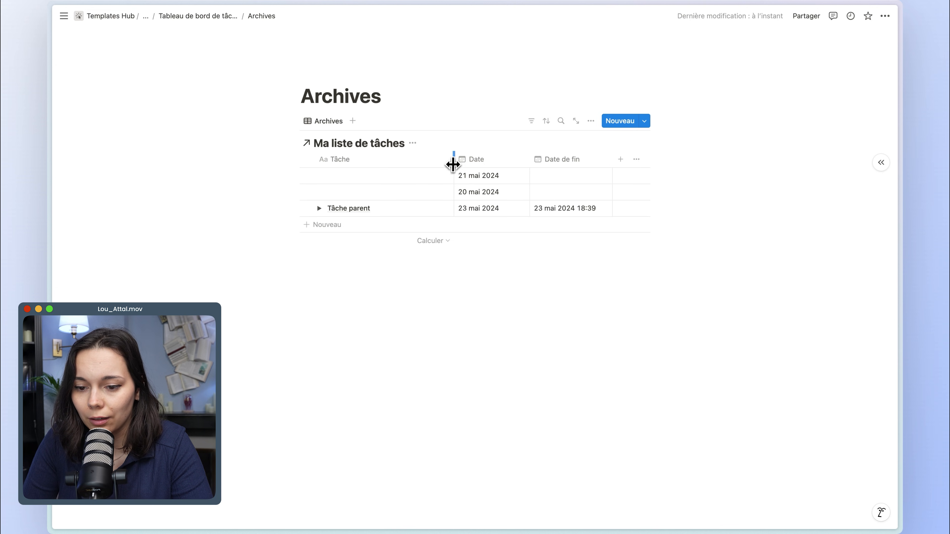
drag(451, 161, 484, 161)
Filter the Archives view to tasks whose État is in the Terminé group and save the filter for everyone.
click(533, 122)
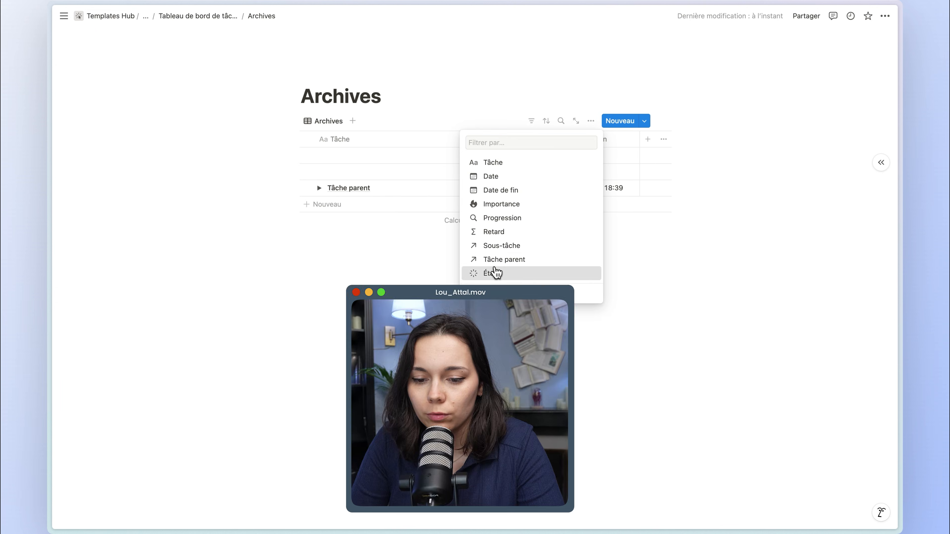
click(488, 273)
click(244, 343)
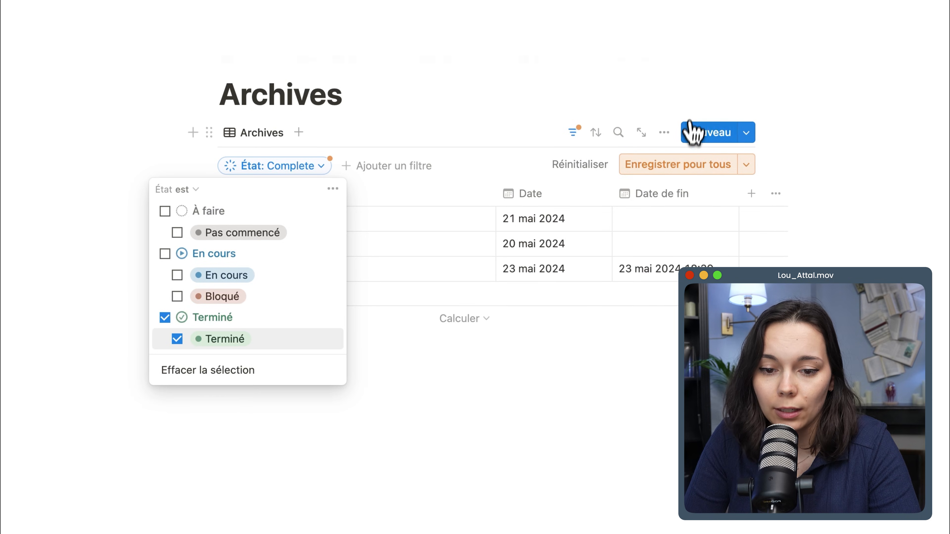
click(684, 165)
Set the display style of the Archives view's sub-items to Liste à plat.
click(664, 132)
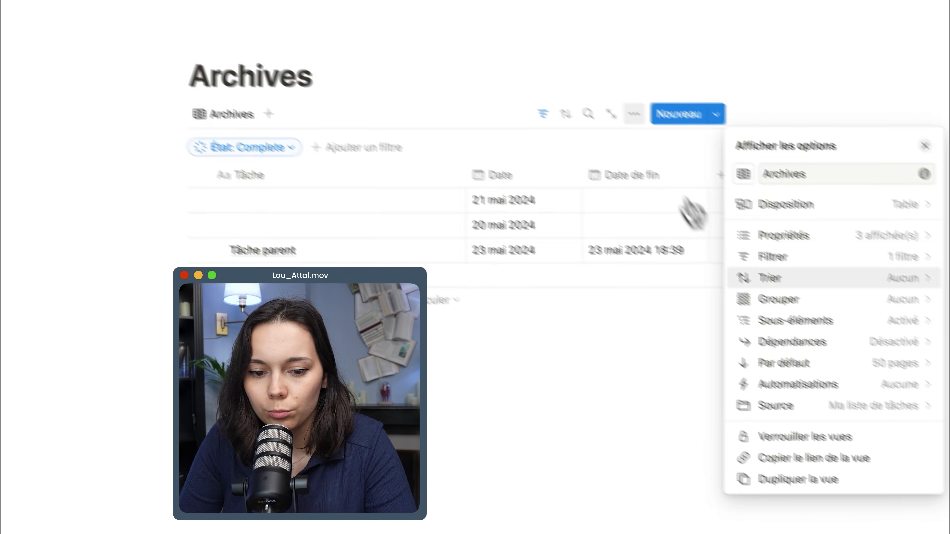
click(701, 284)
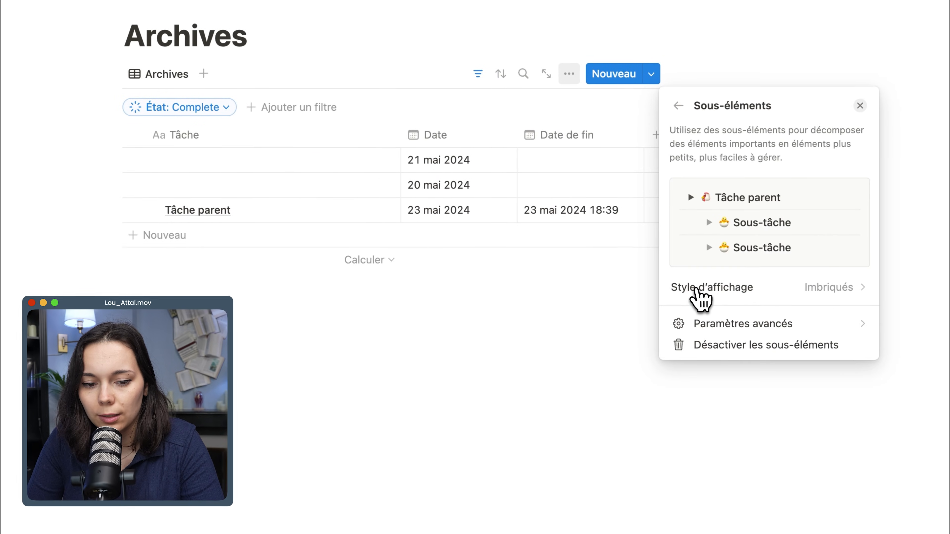
click(747, 290)
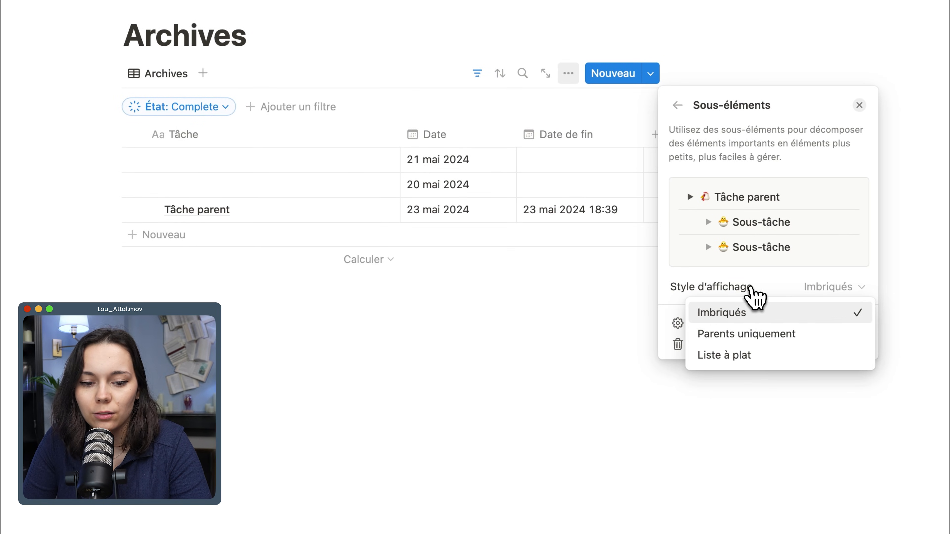
click(733, 357)
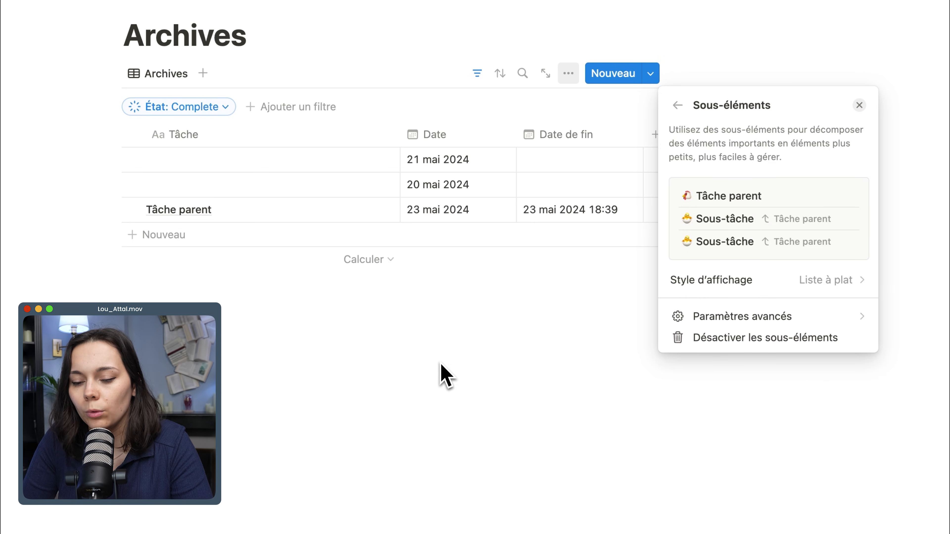
click(370, 334)
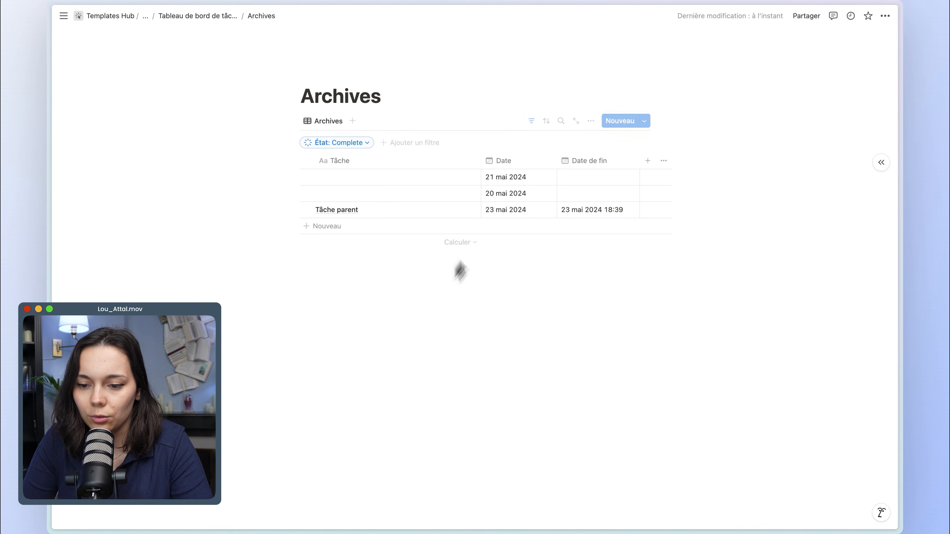
Sort the Archives view by Date de fin in descending order and save the sort for everyone.
click(546, 126)
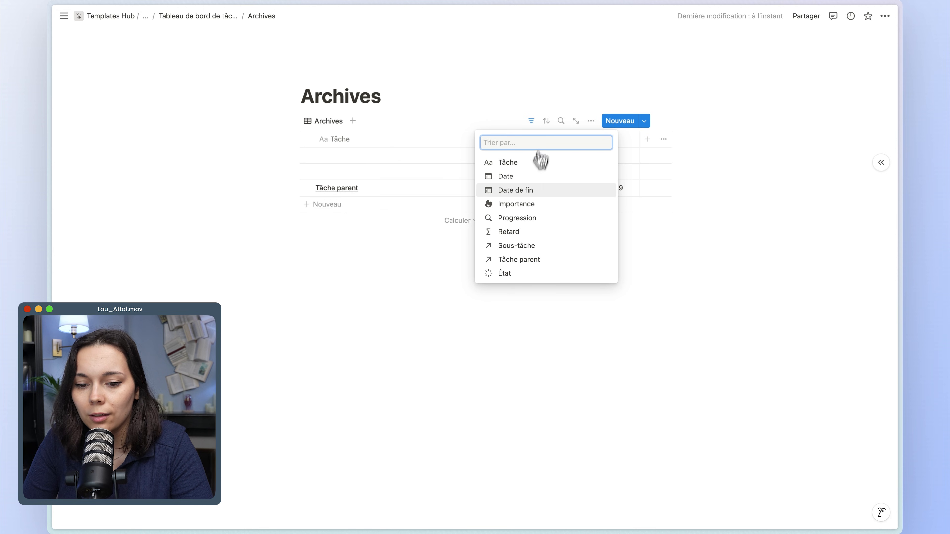
click(531, 191)
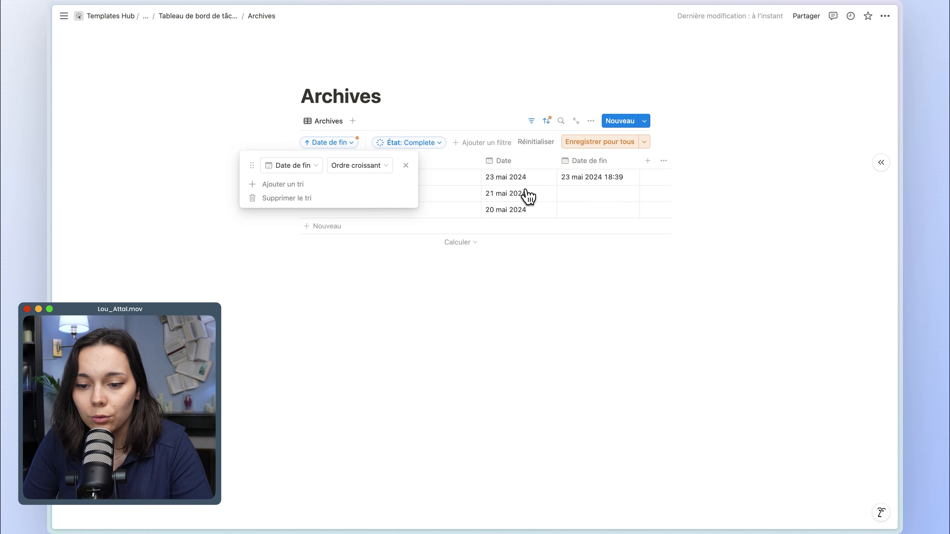
click(347, 173)
click(350, 197)
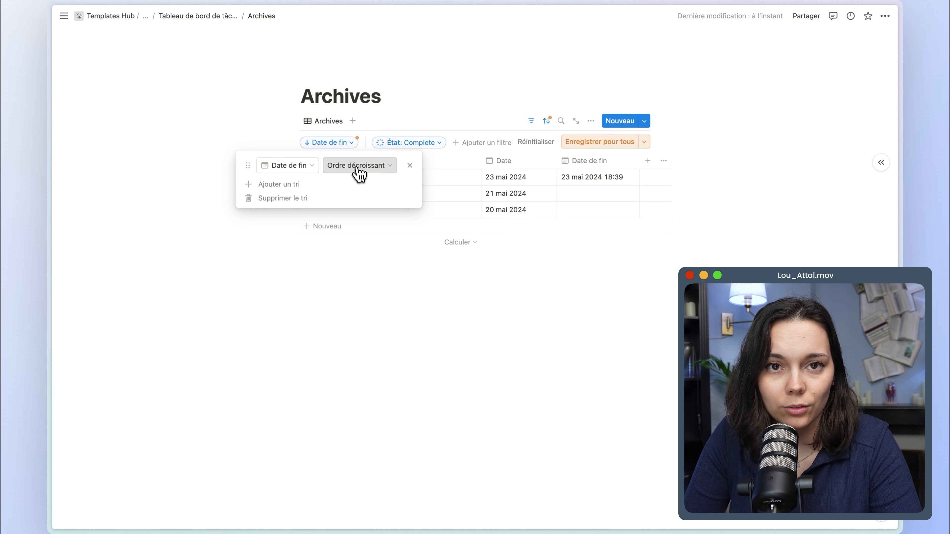
click(599, 141)
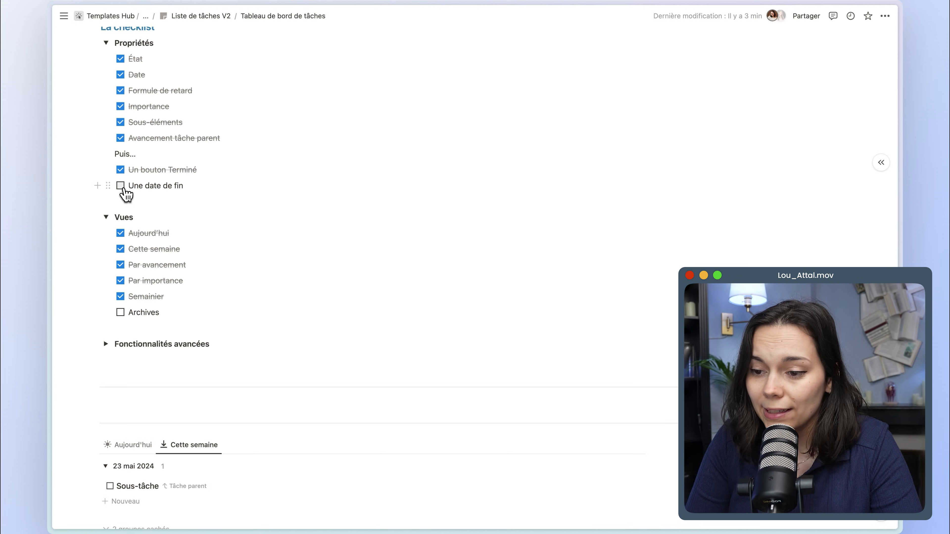
Tick Une date de fin and Archives in the checklist, collapse Propriétés and Vues, and expand Fonctionnalités avancées.
click(120, 186)
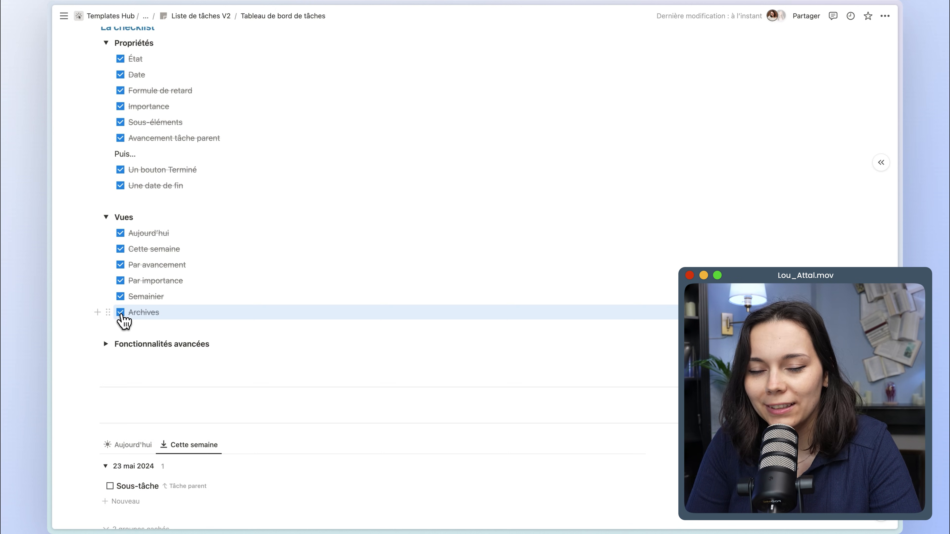
scroll(121, 322, up, 1)
click(105, 60)
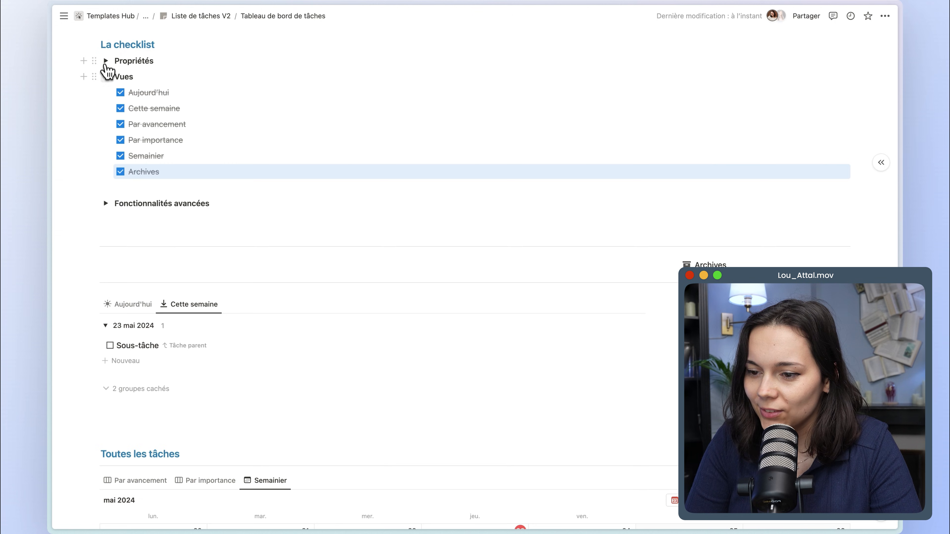
click(106, 77)
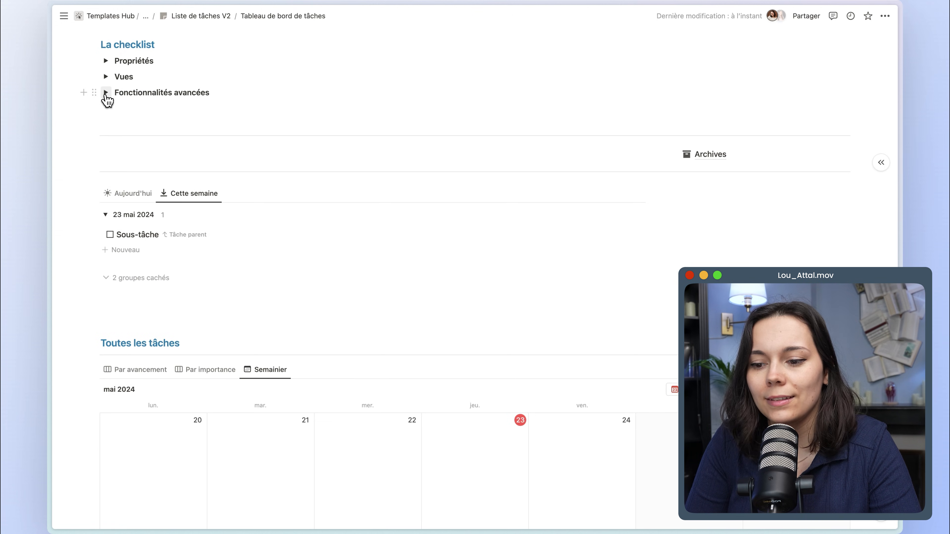
click(106, 93)
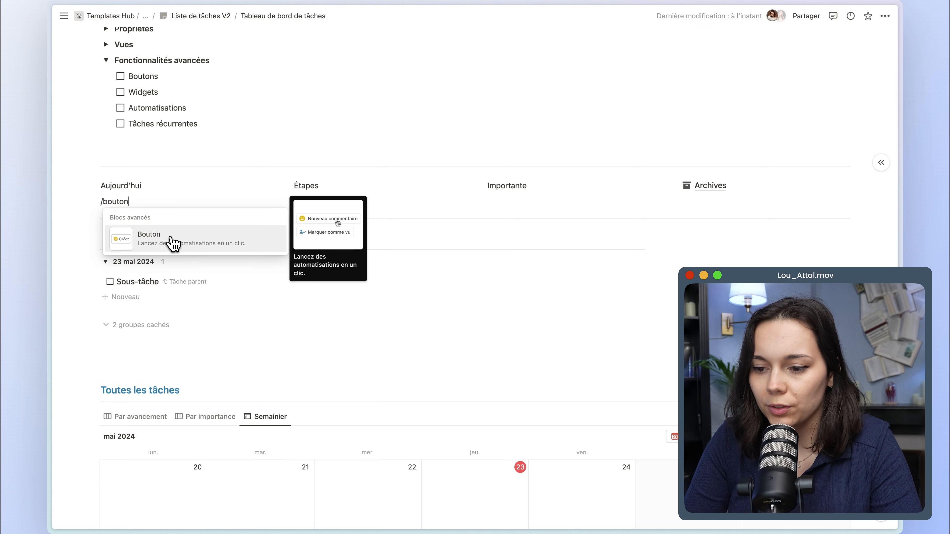
Insert a button block under the Aujourd'hui label and name it "Tâche pour aujourd'hui".
click(173, 244)
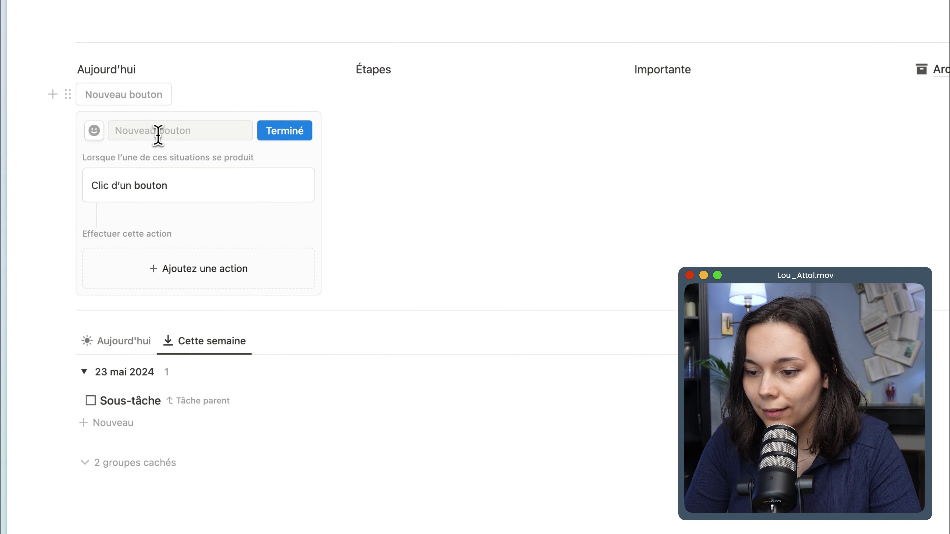
click(158, 135)
text(Tâche pour aujourd'hui)
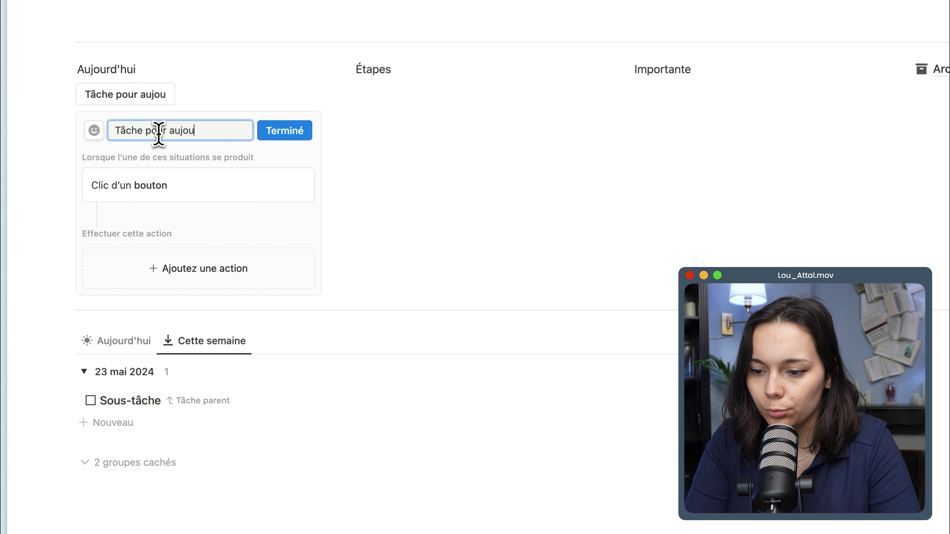
Give the button an action that adds a page to Ma liste de tâches with its Date property set to Aujourd'hui.
click(150, 271)
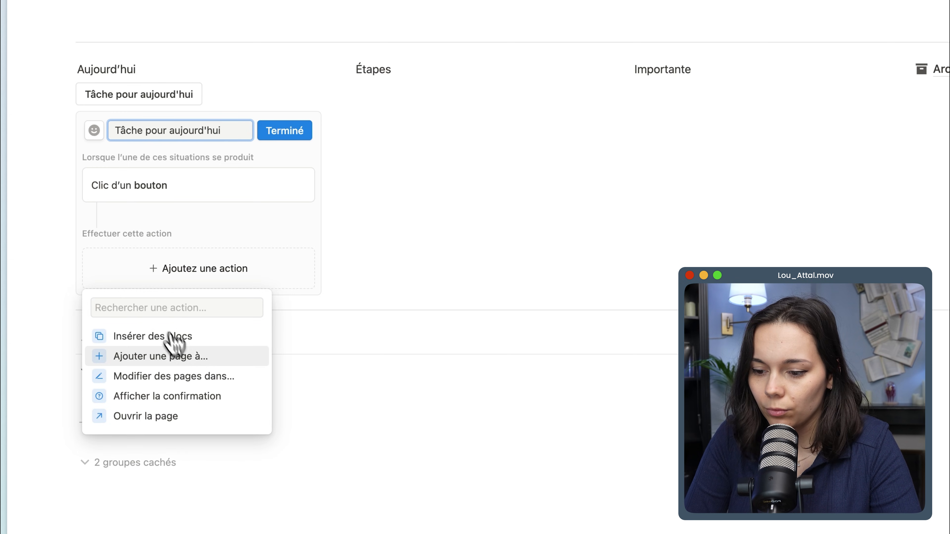
click(187, 356)
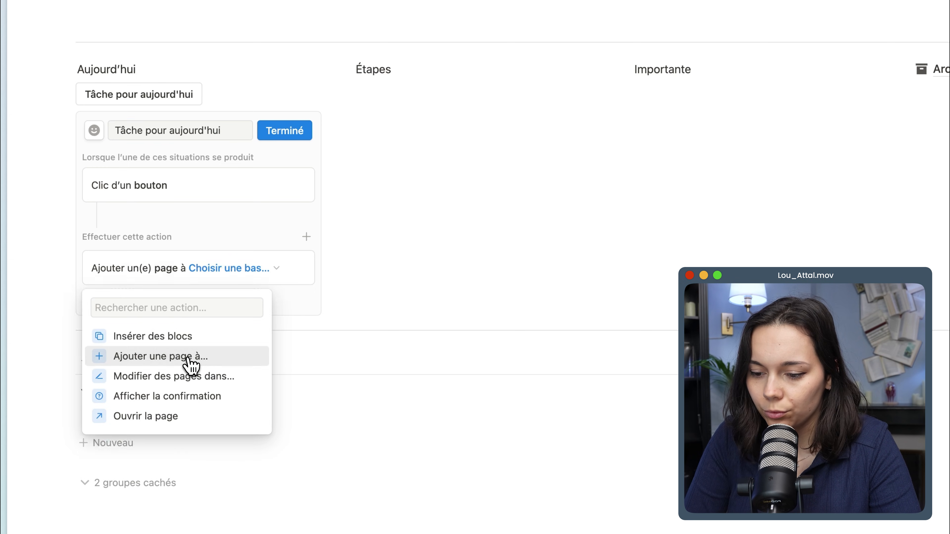
click(213, 277)
key(Return)
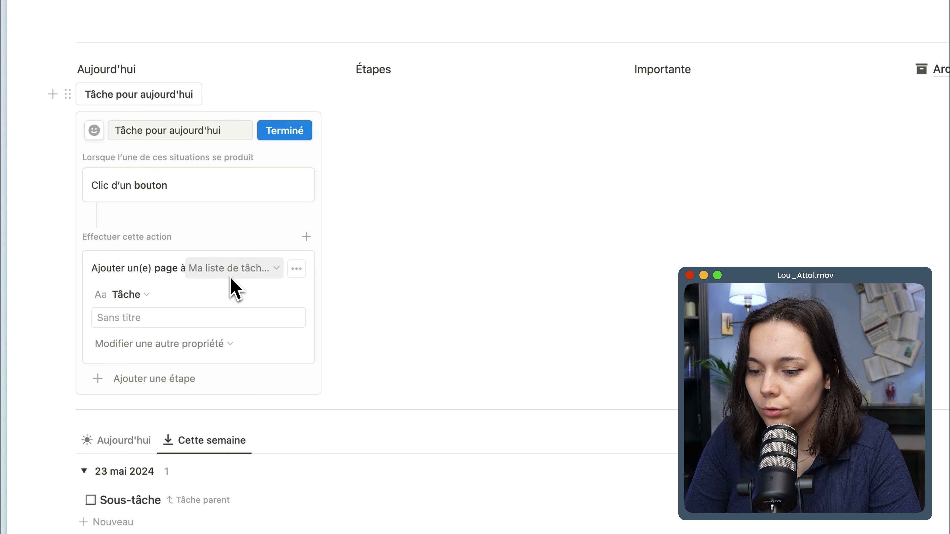
click(174, 349)
click(141, 419)
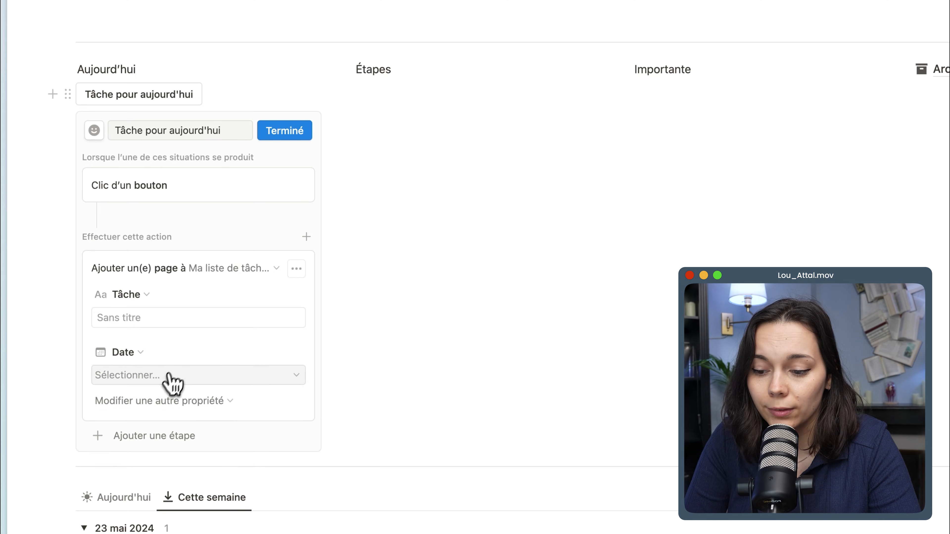
click(169, 382)
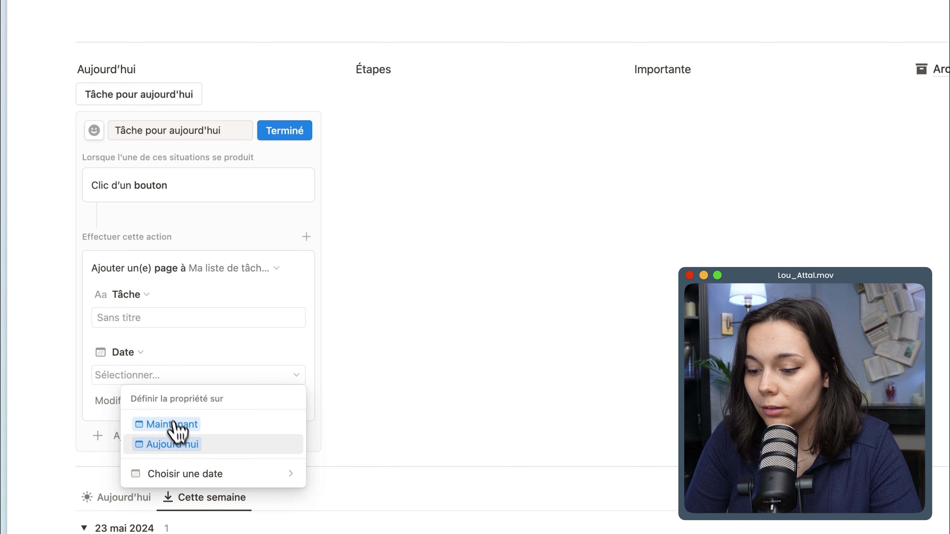
click(178, 438)
Add a second action to the Tâche pour aujourd'hui button that opens the newly added page.
scroll(168, 366, down, 2)
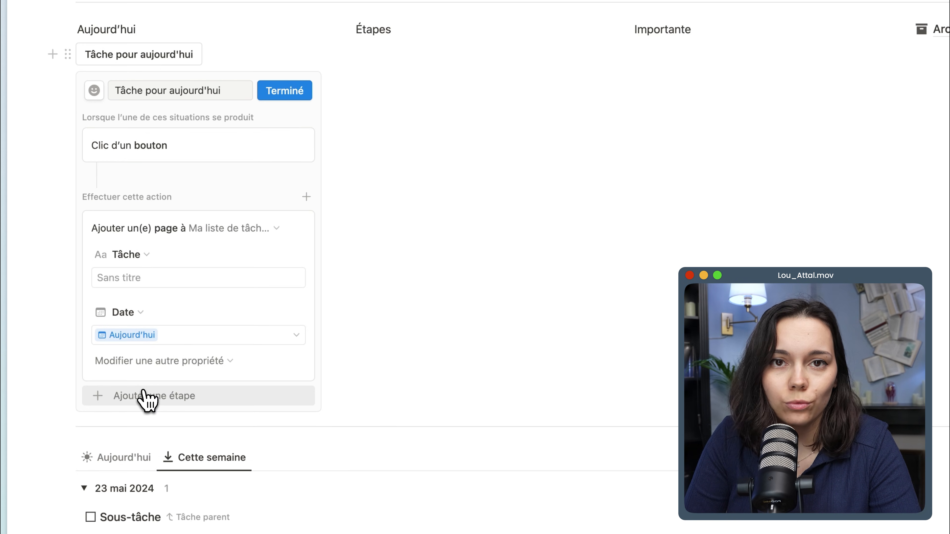
click(153, 397)
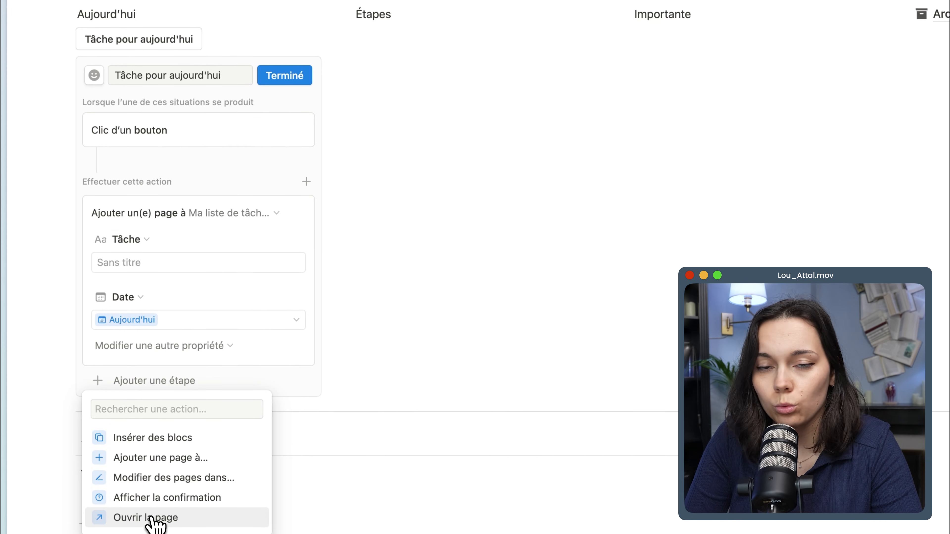
click(153, 519)
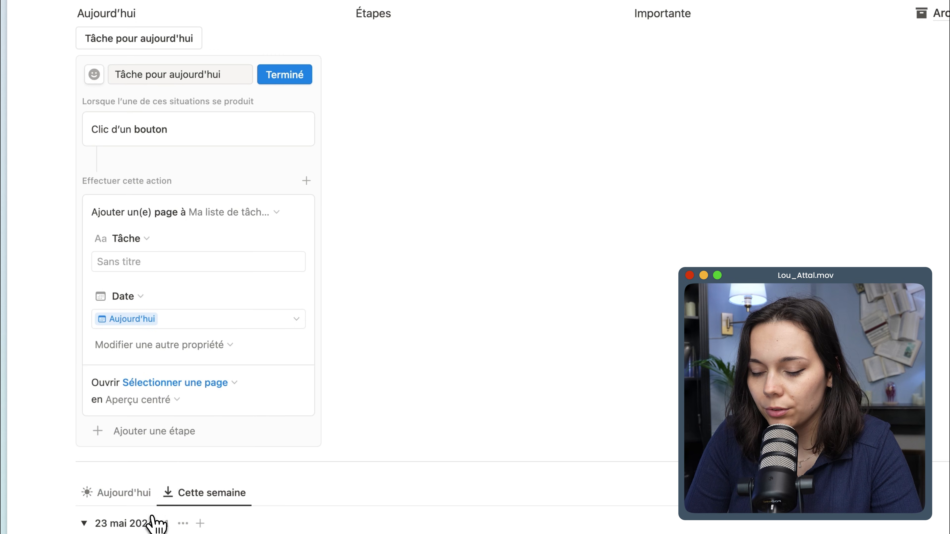
click(185, 385)
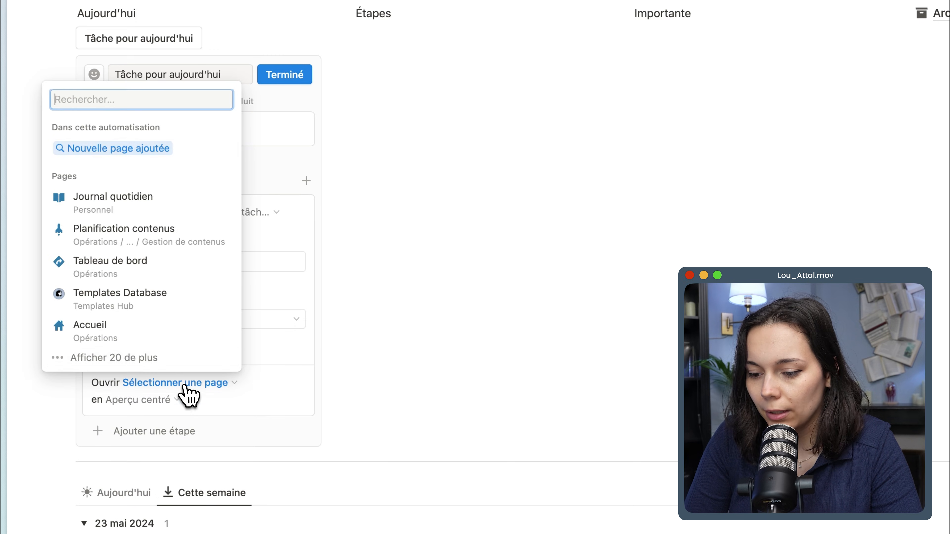
click(114, 150)
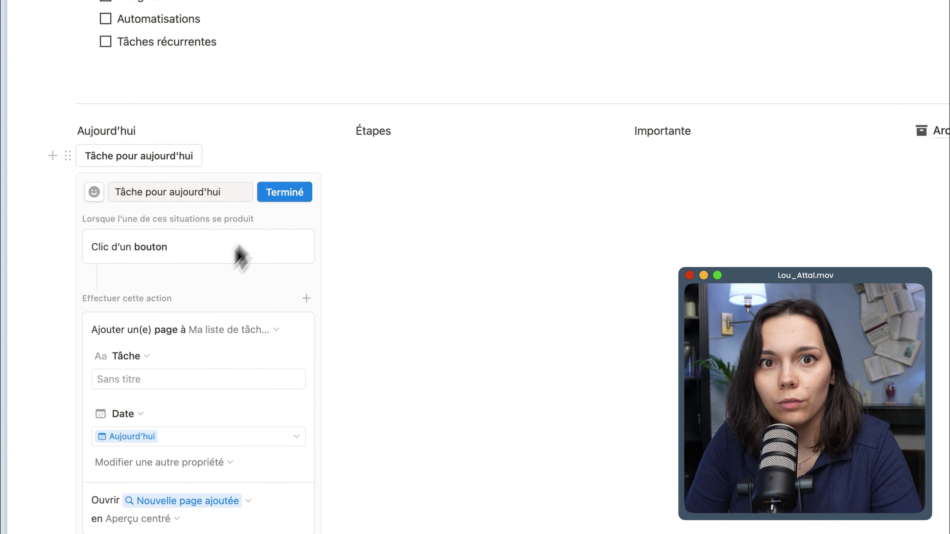
Duplicate the Tâche pour aujourd'hui button and move the copy under the Importante label.
click(85, 168)
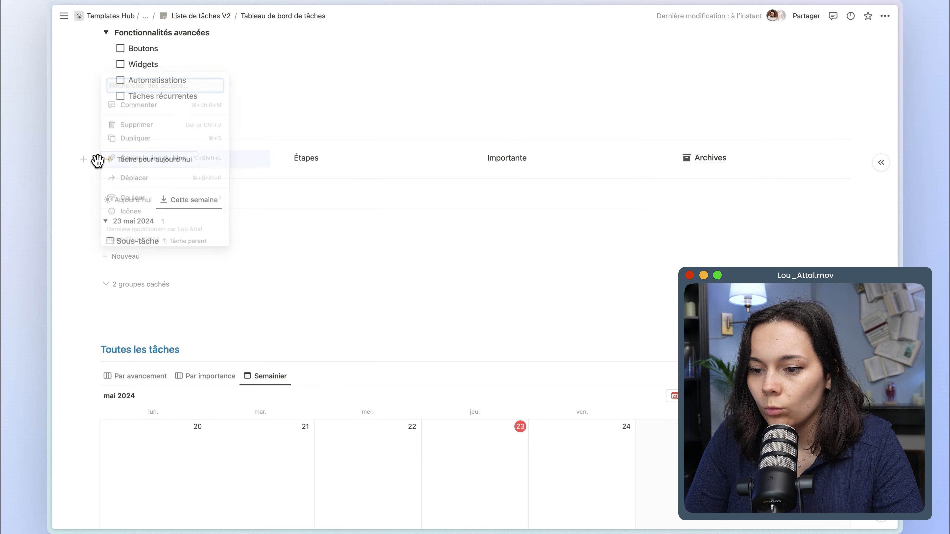
key(super+d)
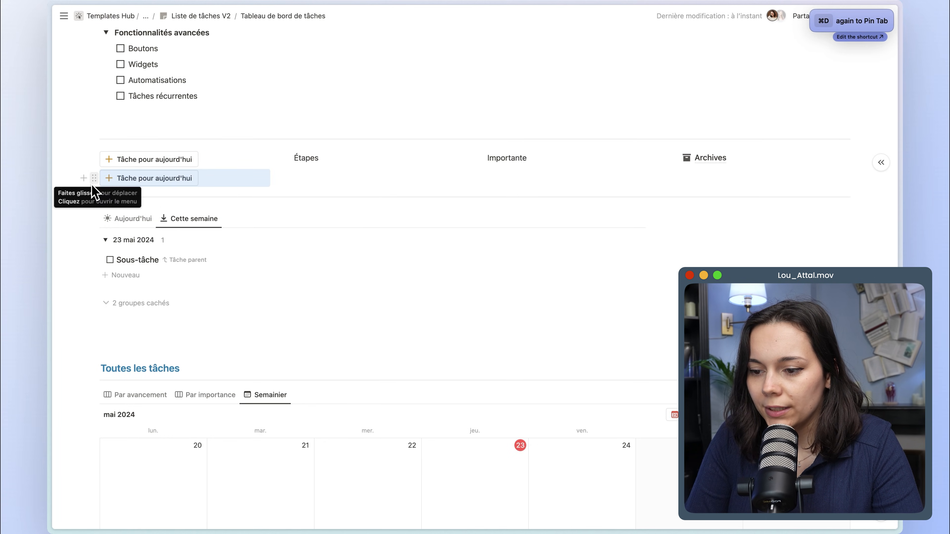
drag(94, 179, 497, 170)
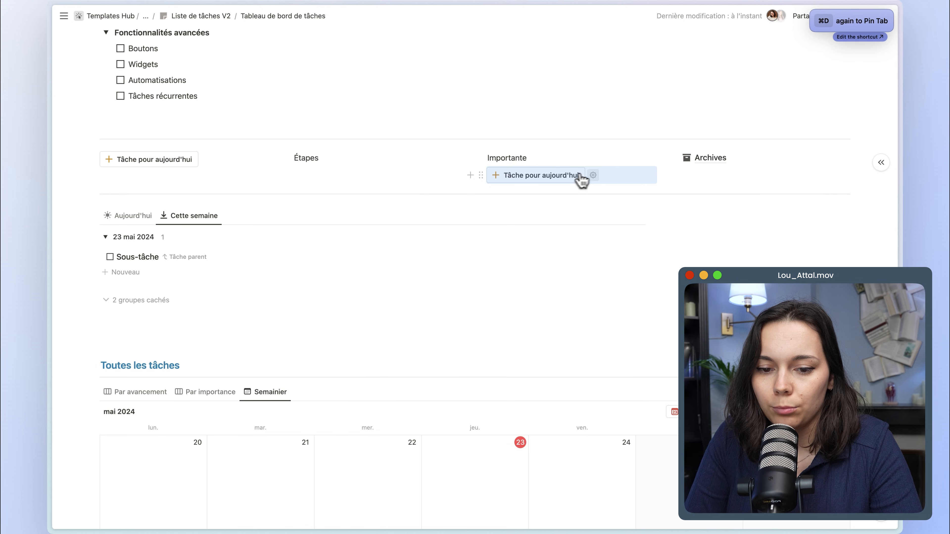
Open the copied button's settings and rename it "Tâche importante".
click(595, 176)
drag(598, 199, 537, 204)
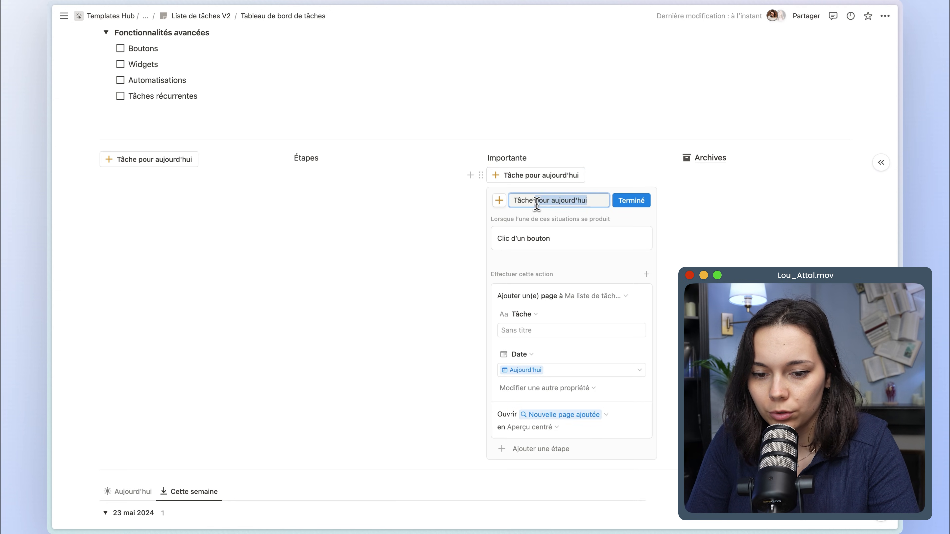
text(importante)
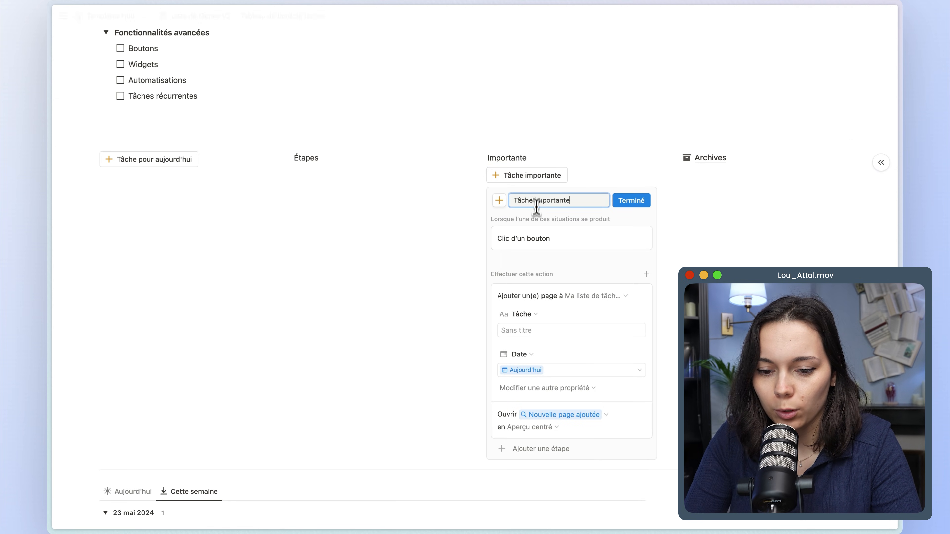
In the Tâche importante button's action, remove the Date property and set Importance to Haute instead.
click(527, 355)
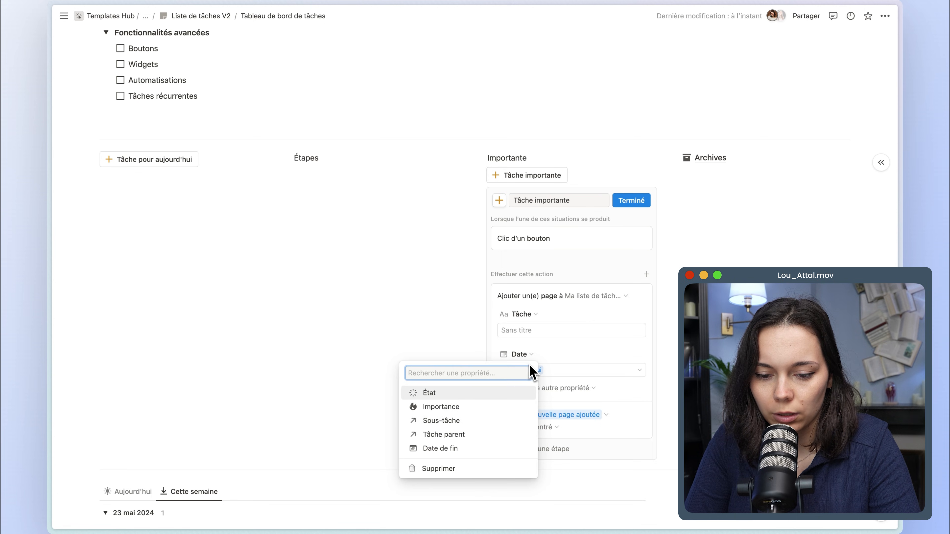
click(520, 466)
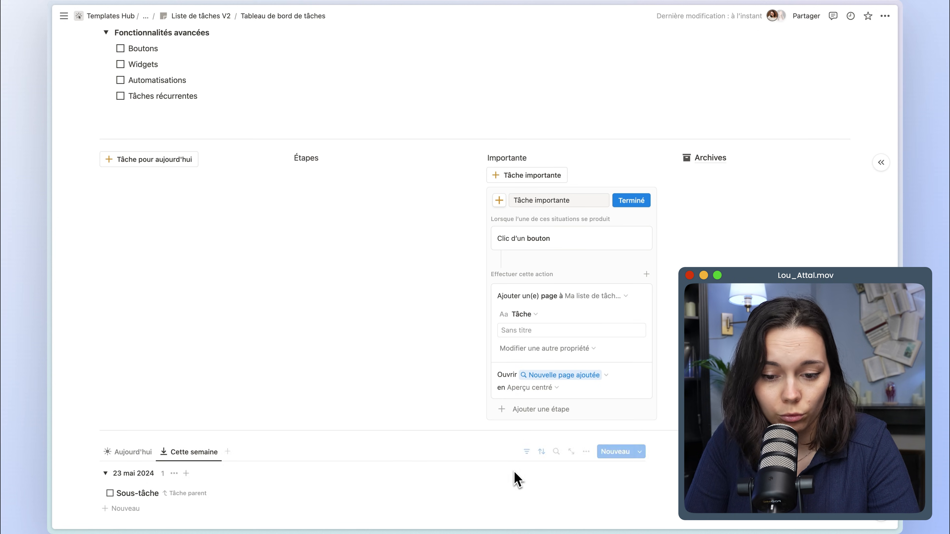
click(523, 349)
click(520, 415)
click(538, 373)
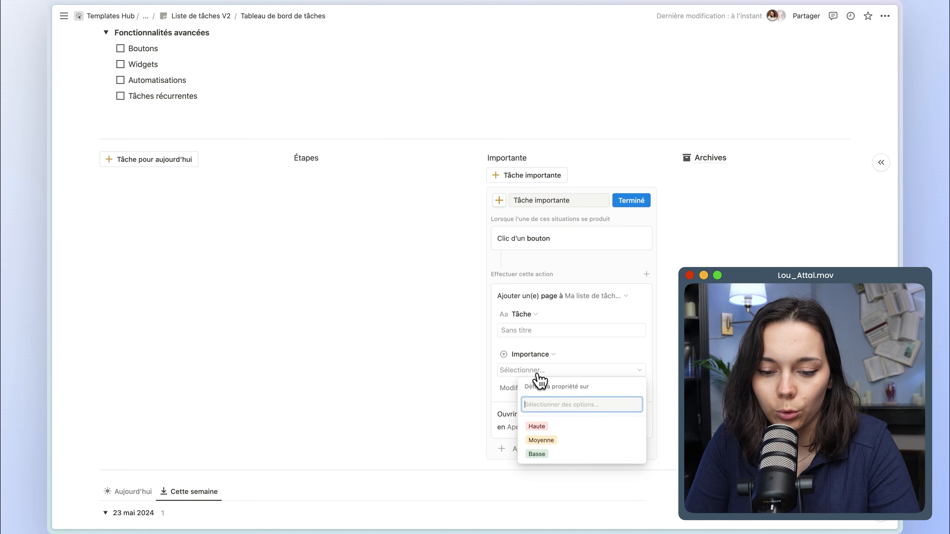
click(552, 430)
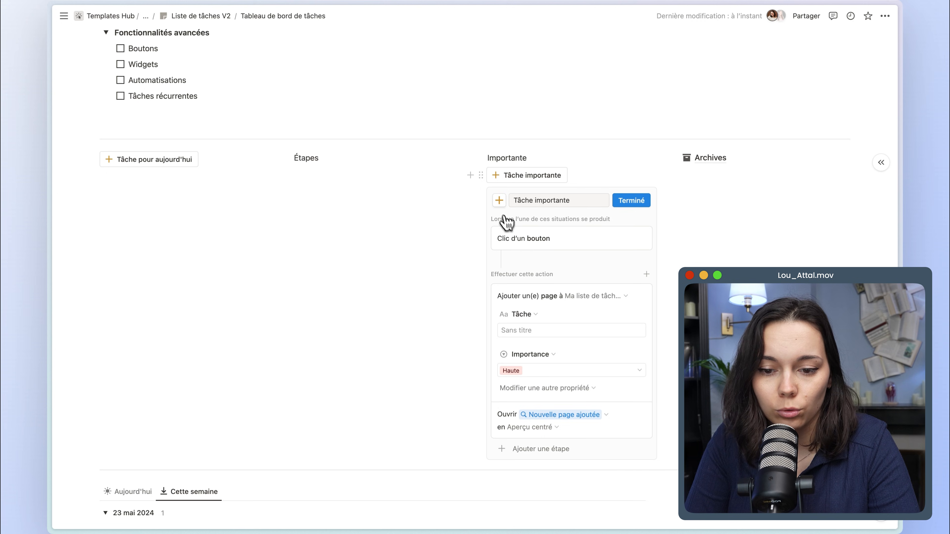
Change the Tâche importante button's plus icon to red, save the button, and delete the Importante label above it.
click(499, 200)
mouse_move(412, 282)
click(443, 317)
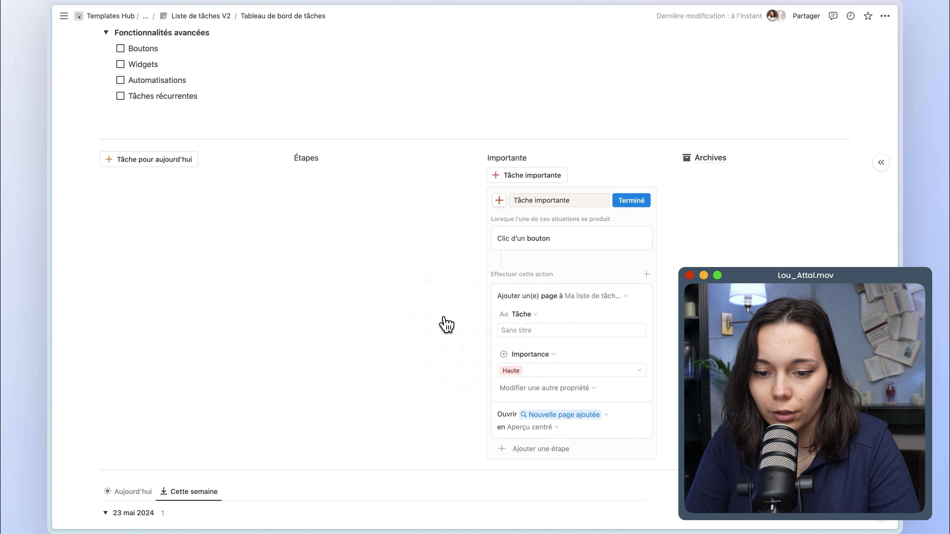
click(628, 203)
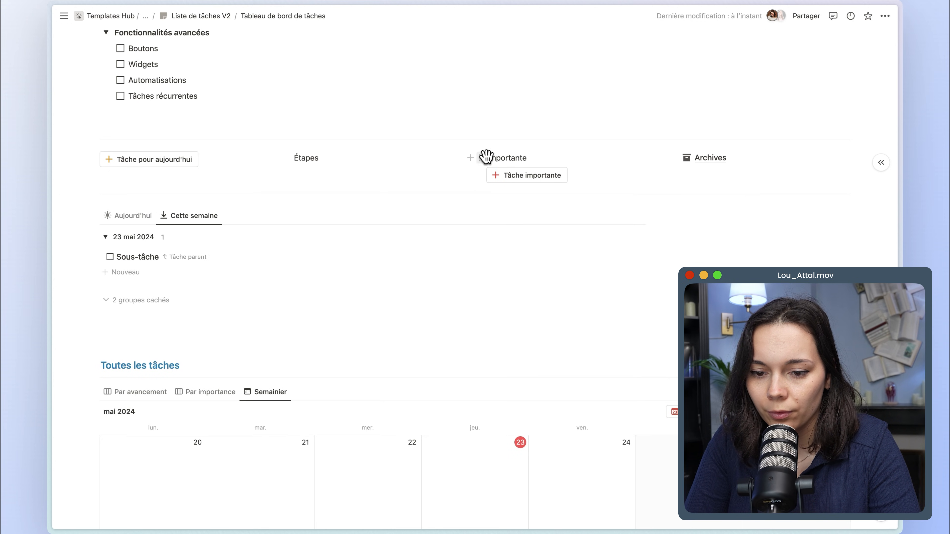
click(483, 157)
key(BackSpace)
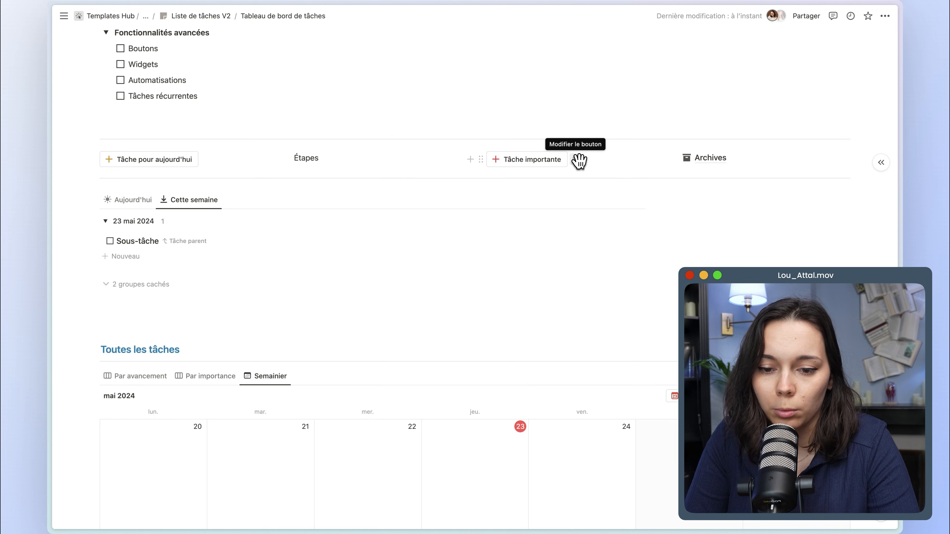
Test the Tâche pour aujourd'hui and Tâche importante buttons, closing each new task page.
click(173, 168)
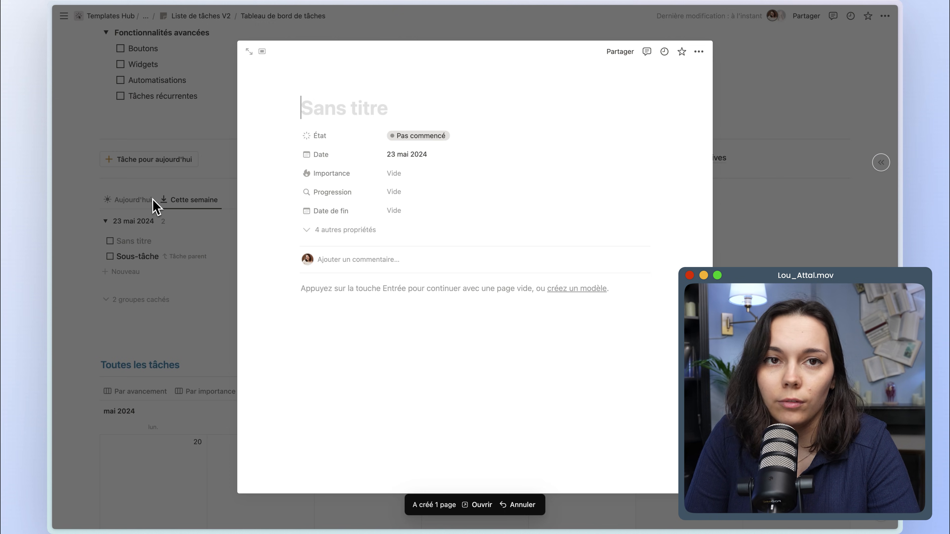
click(154, 205)
click(526, 165)
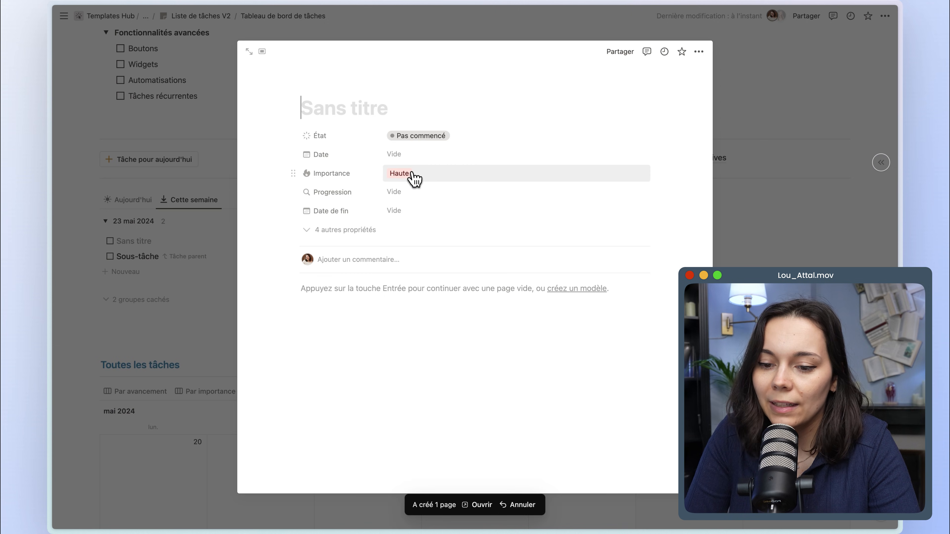
click(107, 162)
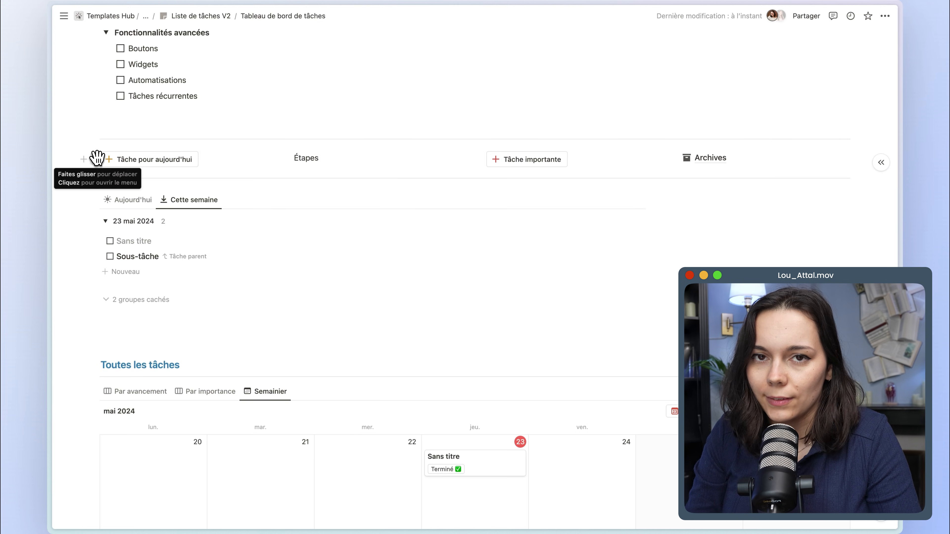
Duplicate the Tâche pour aujourd'hui button and move the copy to the Étapes column.
click(96, 158)
key(super+d)
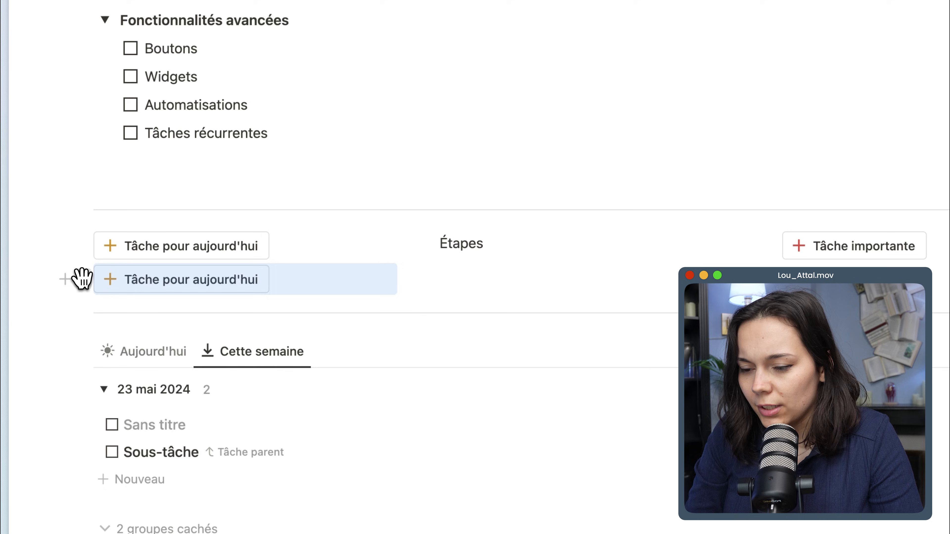
drag(82, 279, 430, 234)
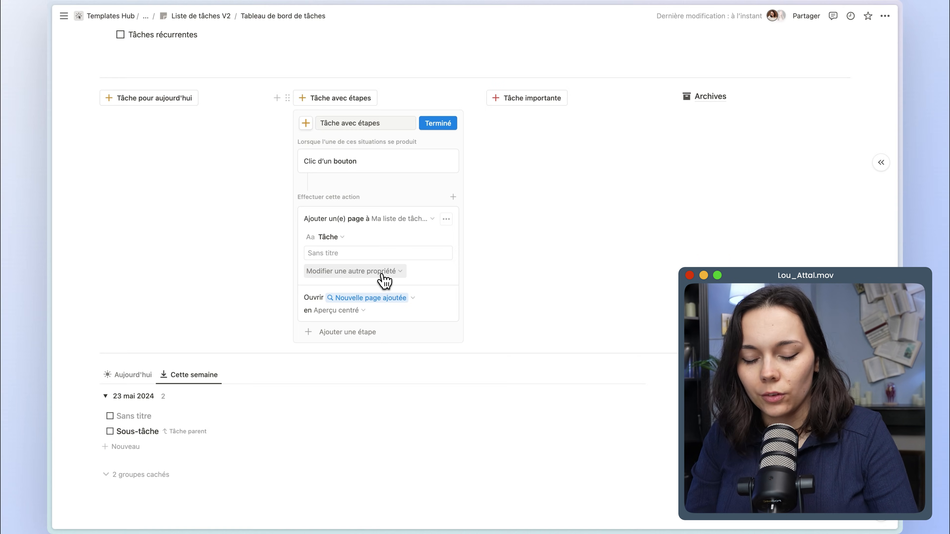
Duplicate the add-page action below itself in the Tâche avec étapes button and set the copy's Tâche parent to the page added in step 1.
click(446, 219)
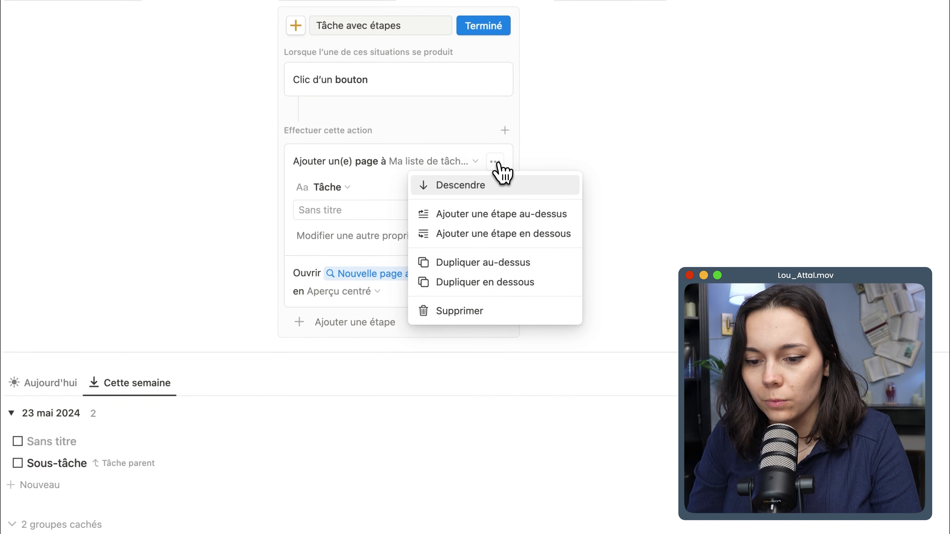
click(468, 285)
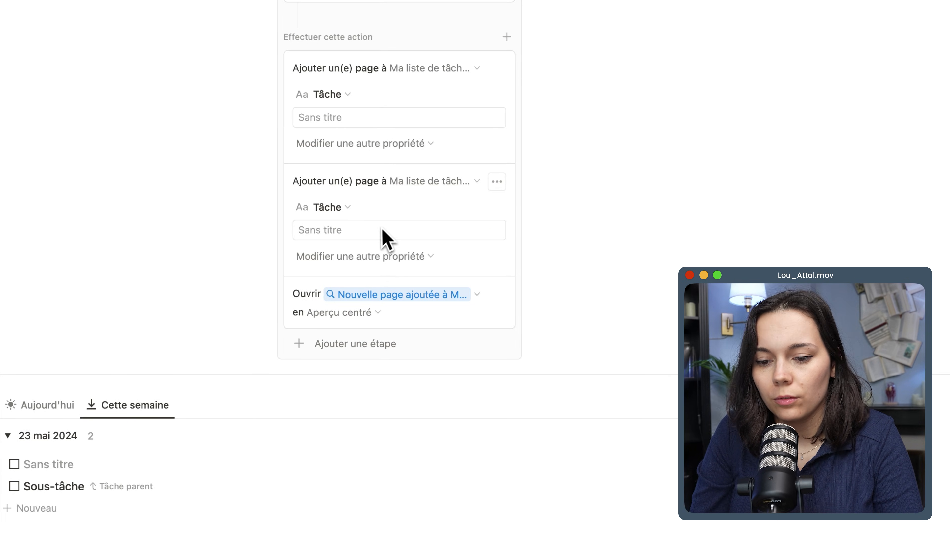
click(351, 256)
click(305, 396)
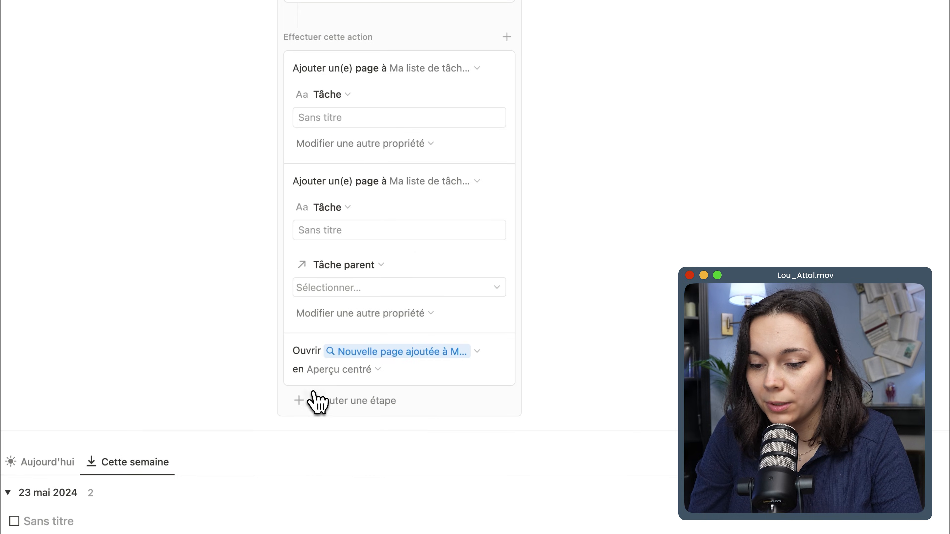
click(356, 290)
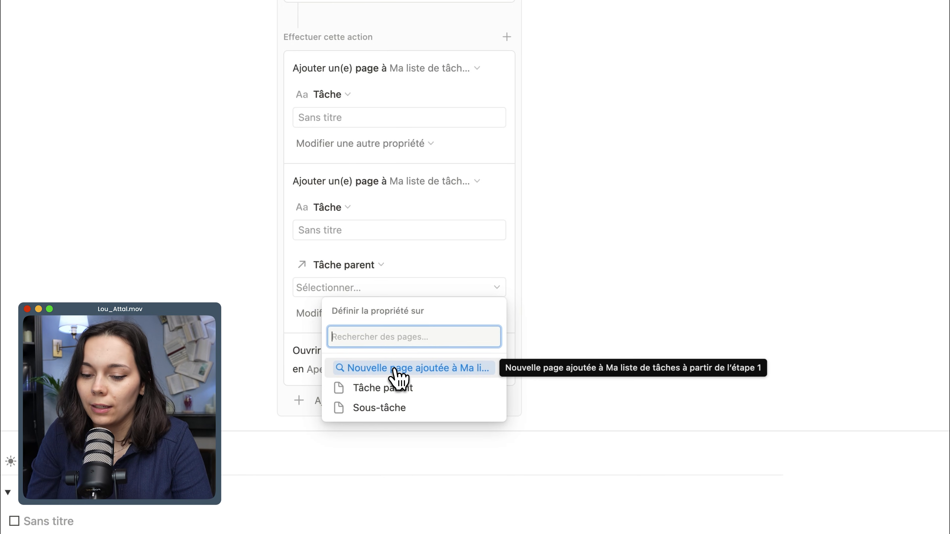
click(397, 374)
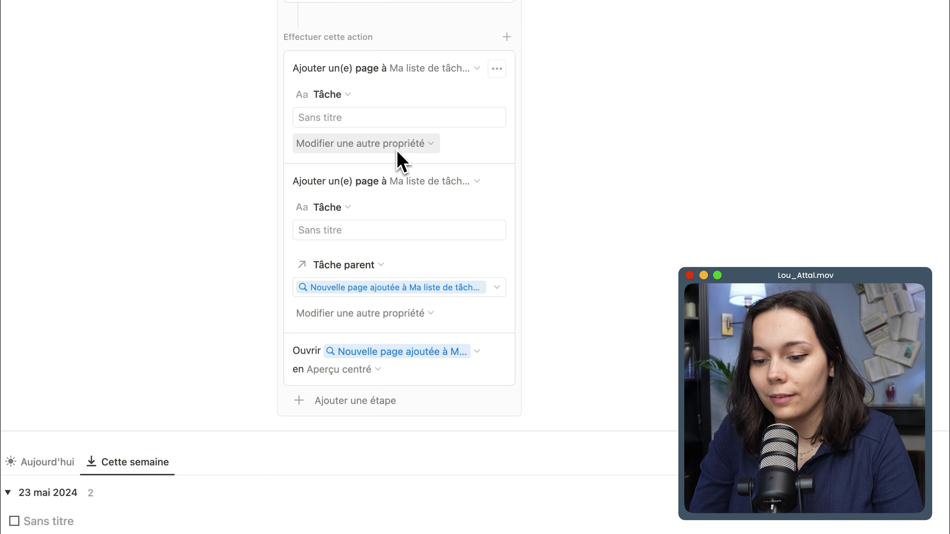
Title the second added page Tâche 1, duplicate that action below, and title the copy Tâche 2.
scroll(336, 154, up, 3)
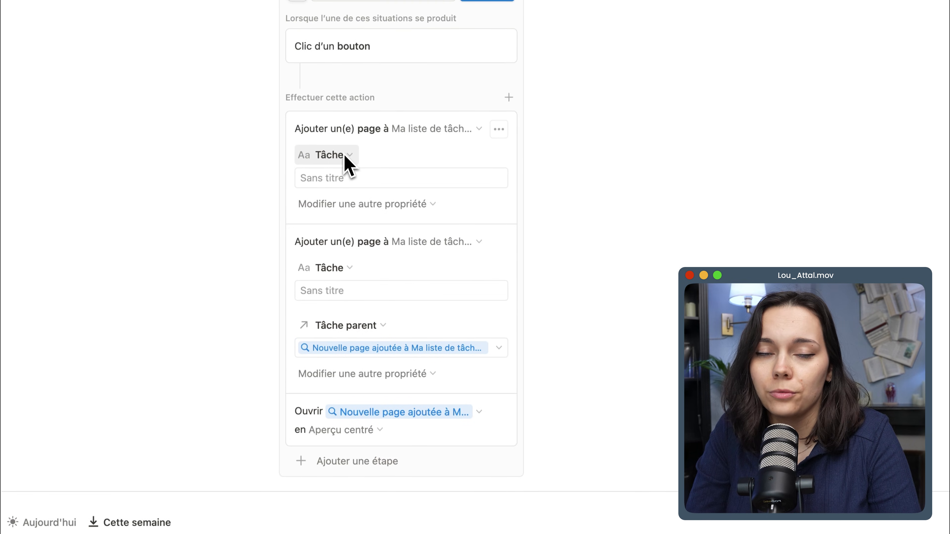
click(371, 288)
text(Tâche 1)
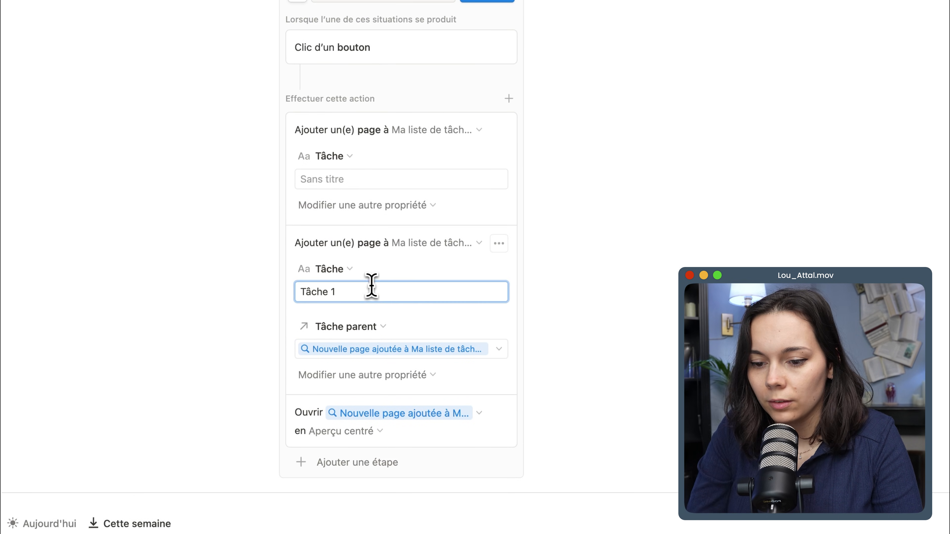
click(499, 243)
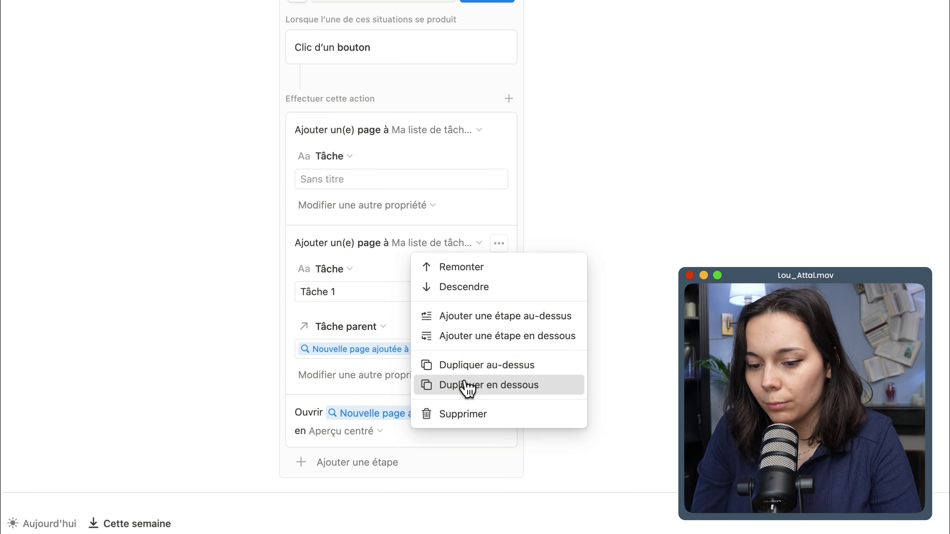
click(486, 385)
scroll(389, 396, down, 2)
click(358, 414)
key(BackSpace)
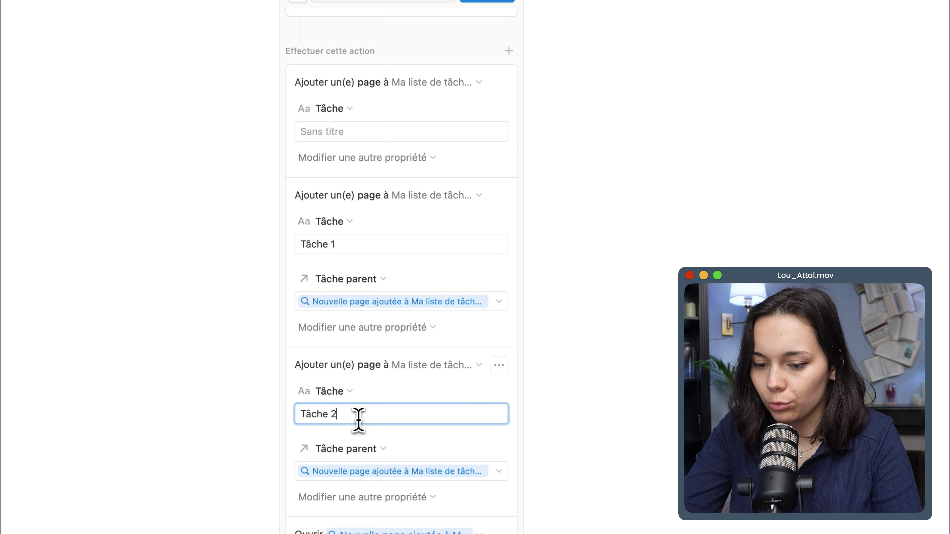
text(2)
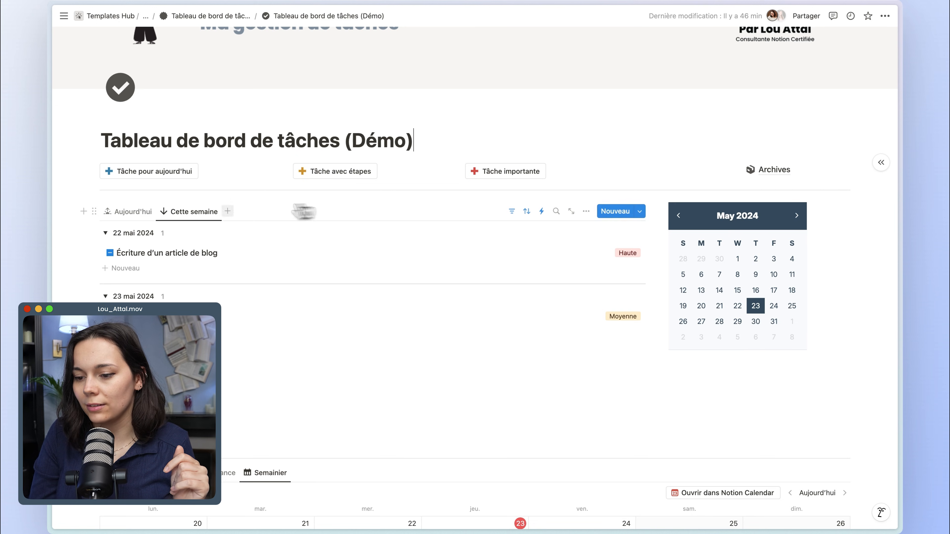
Look at the Aujourd'hui and Cette semaine views in the demo task dashboard.
click(146, 213)
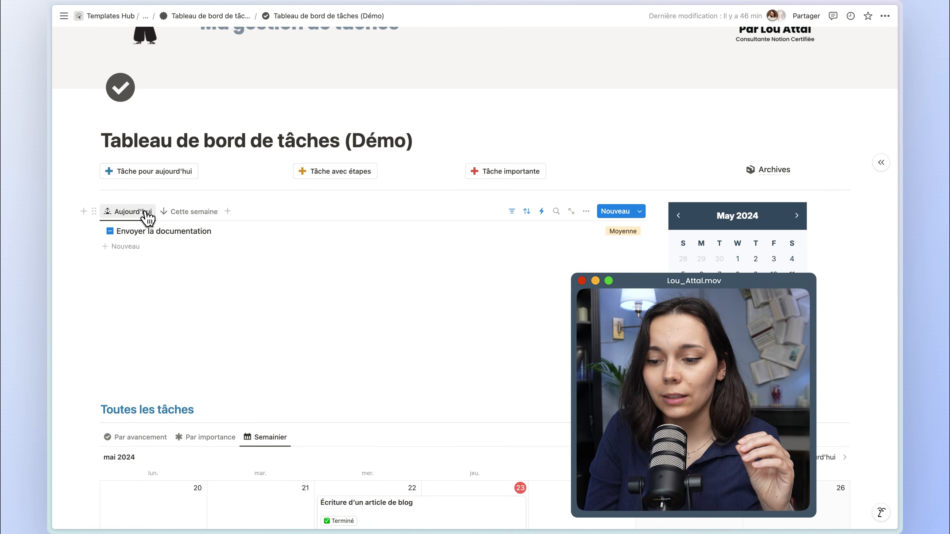
click(175, 218)
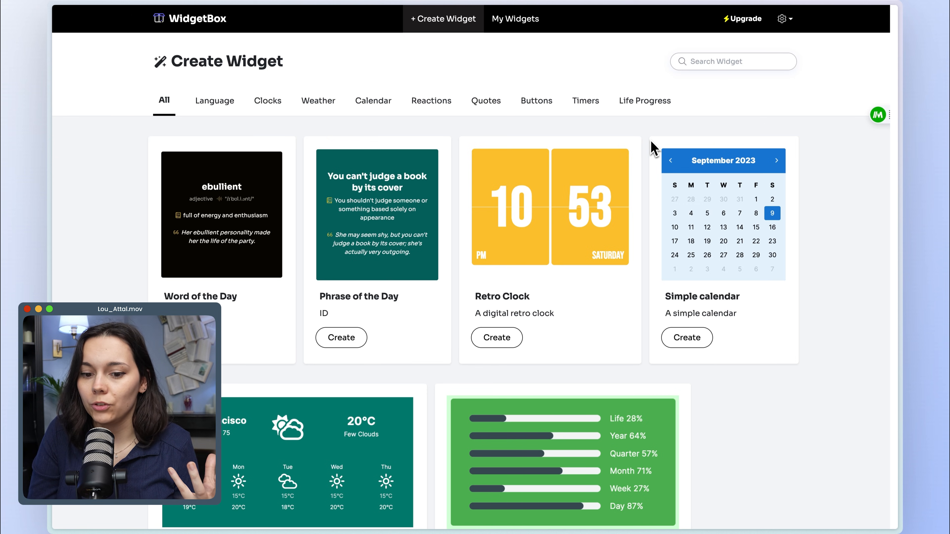
Create a Simple calendar widget in WidgetBox and copy its embed link.
click(692, 338)
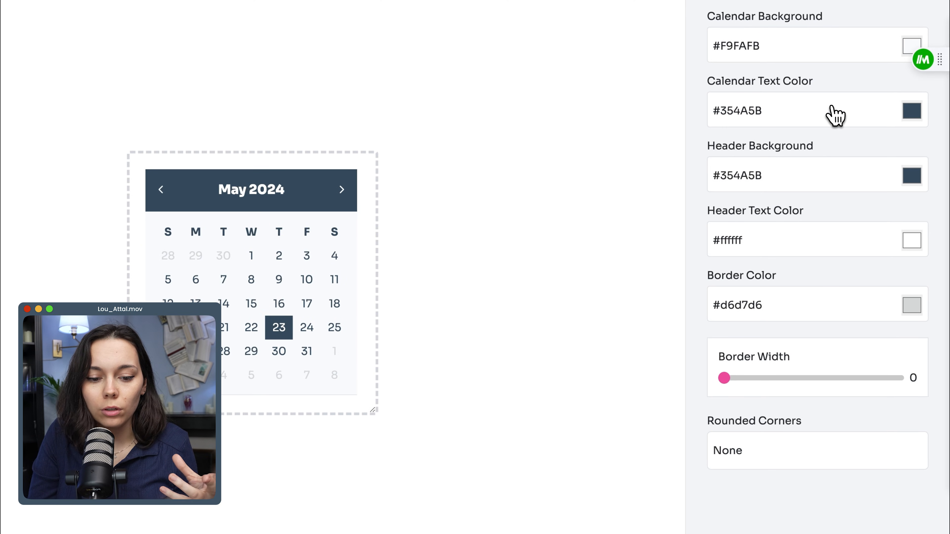
scroll(492, 272, down, 1)
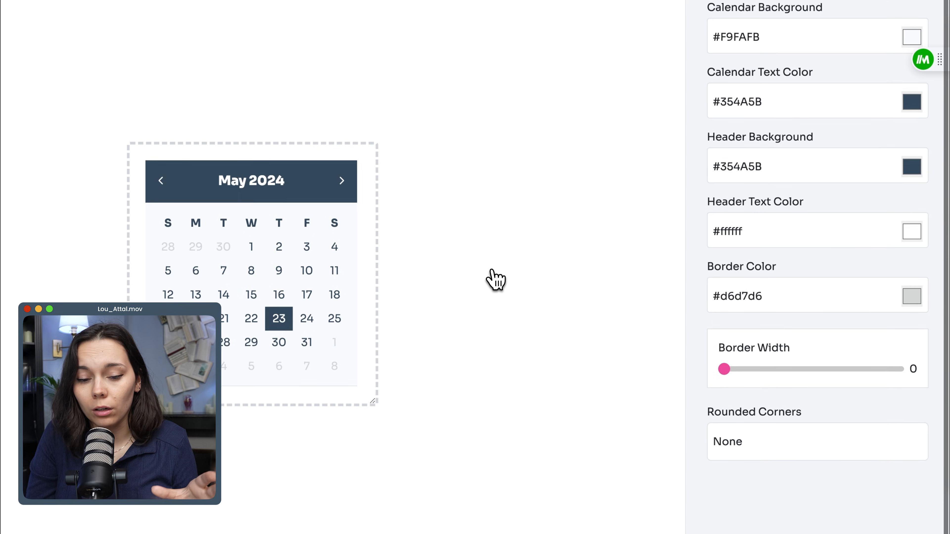
scroll(492, 272, up, 1)
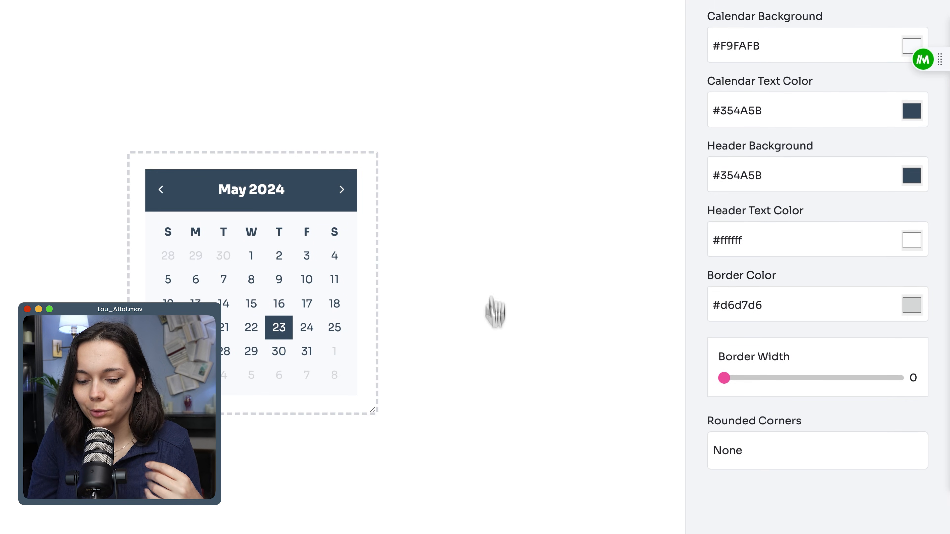
click(668, 502)
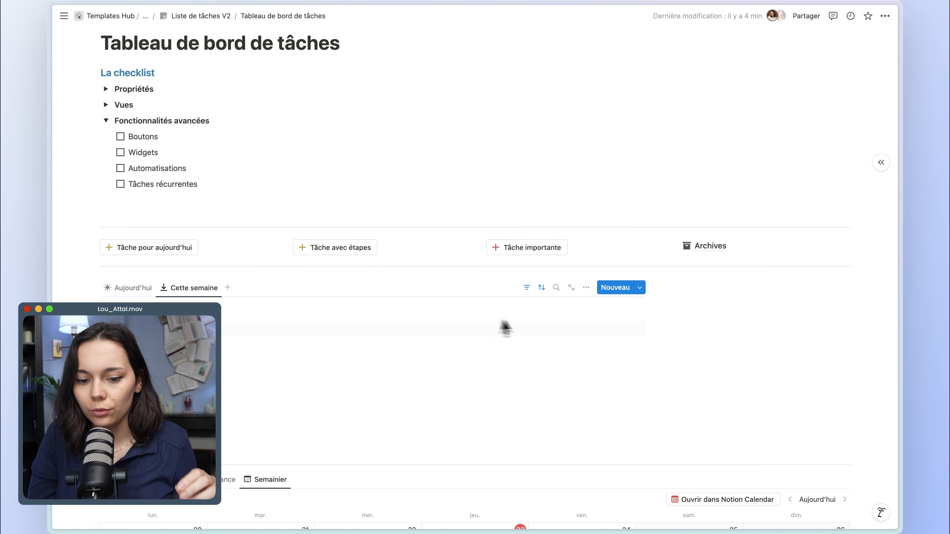
Back in the Notion dashboard, embed the copied calendar link in the empty column below Archives and adjust the widget's height.
click(703, 308)
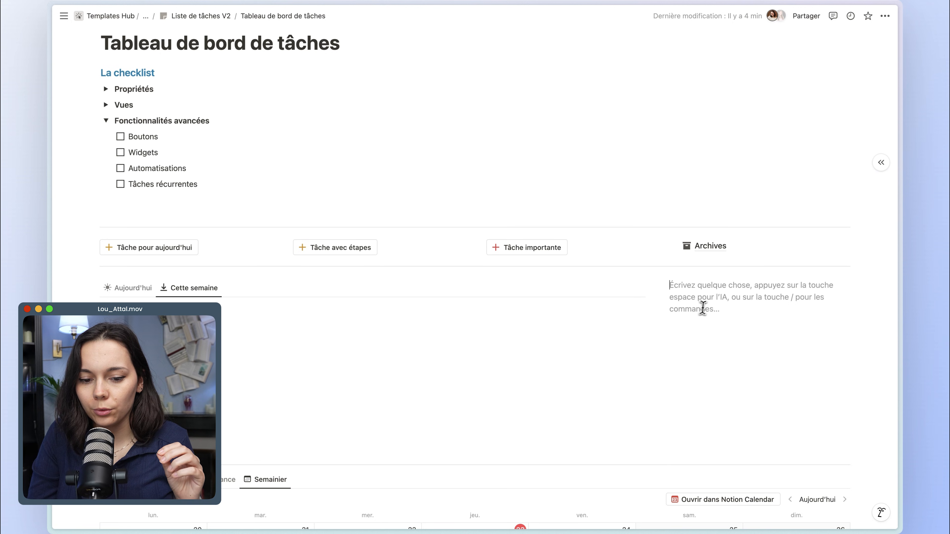
text(https://widgetbox.app/embed/calendar/simple/f21f337e-eed5-4532-b933-f48921273b24/46d1d23e-dffc-4cdd-b4b1-2359b48f892f?flag=true)
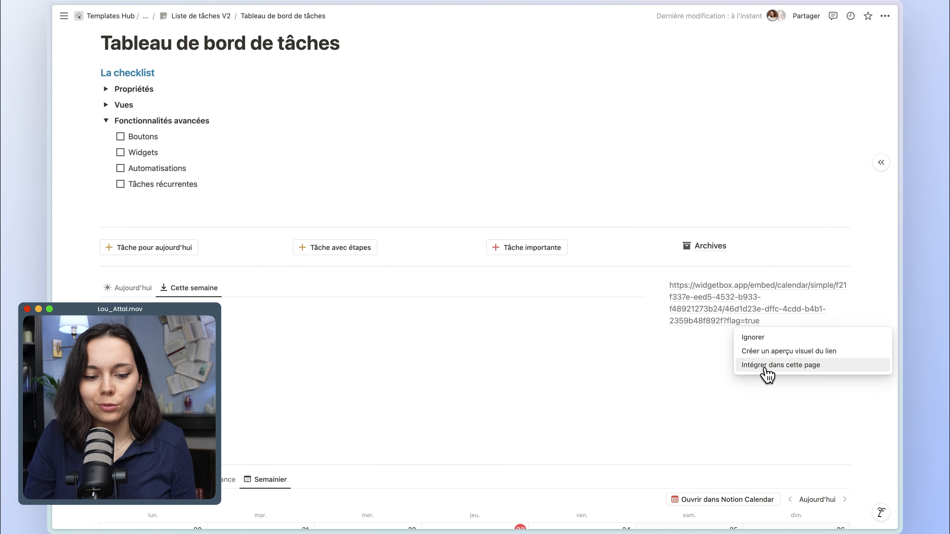
click(765, 367)
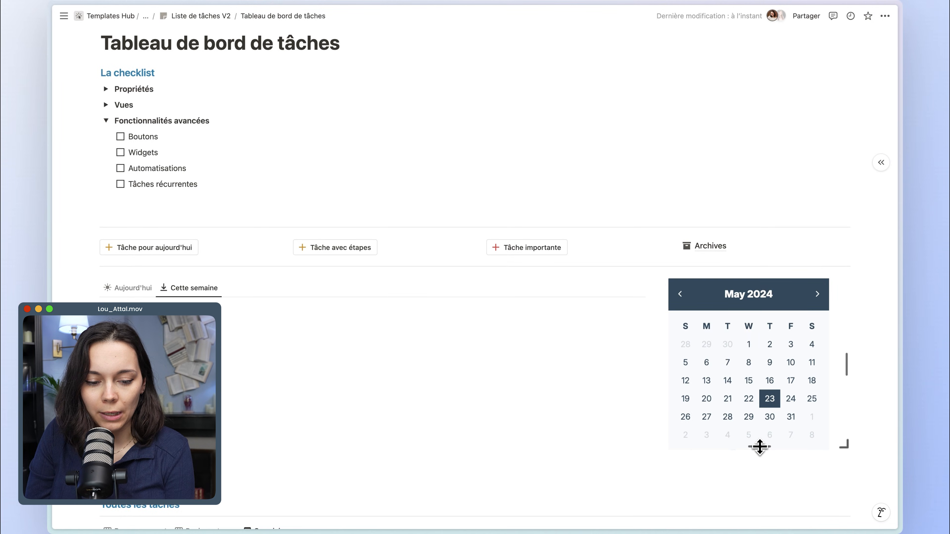
drag(760, 450, 760, 454)
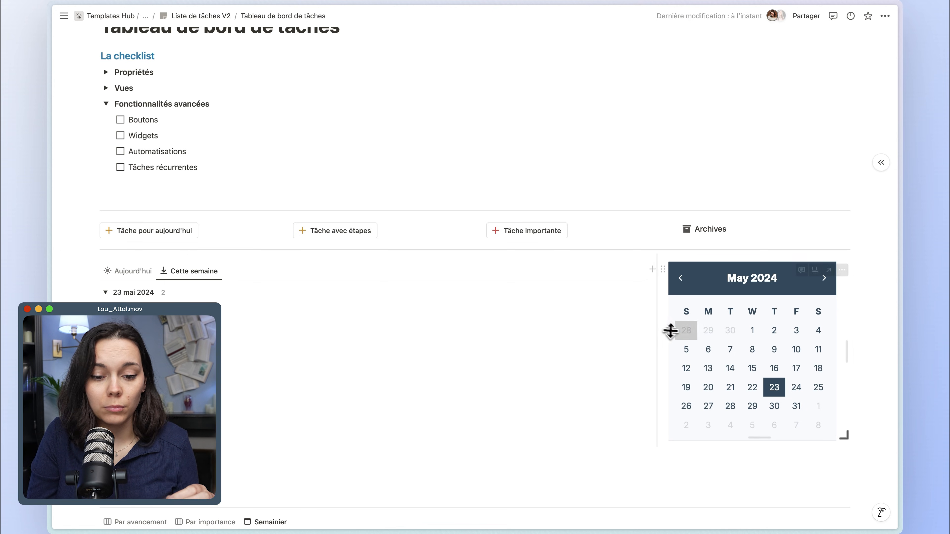
Start a new automation from the Cette semaine view and name it Ajout de date de fin.
scroll(692, 337, down, 2)
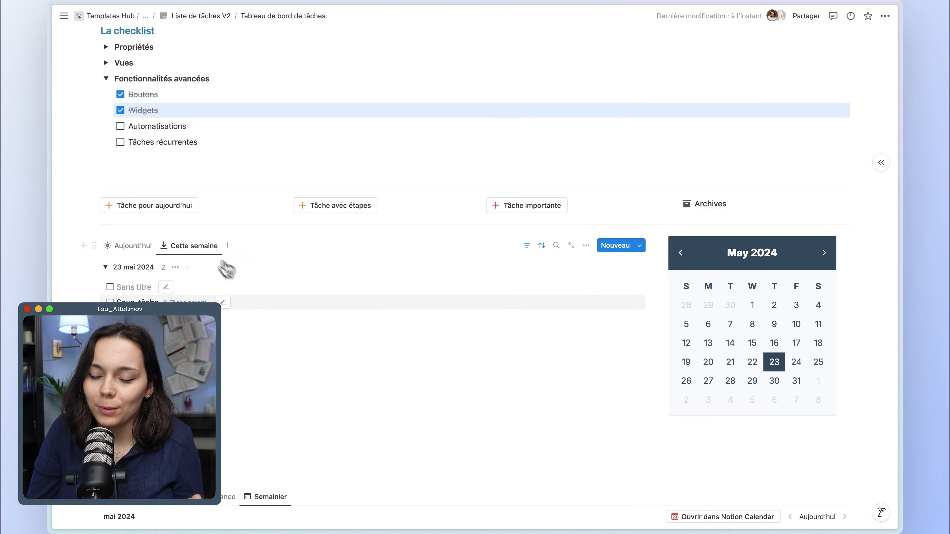
scroll(323, 322, down, 6)
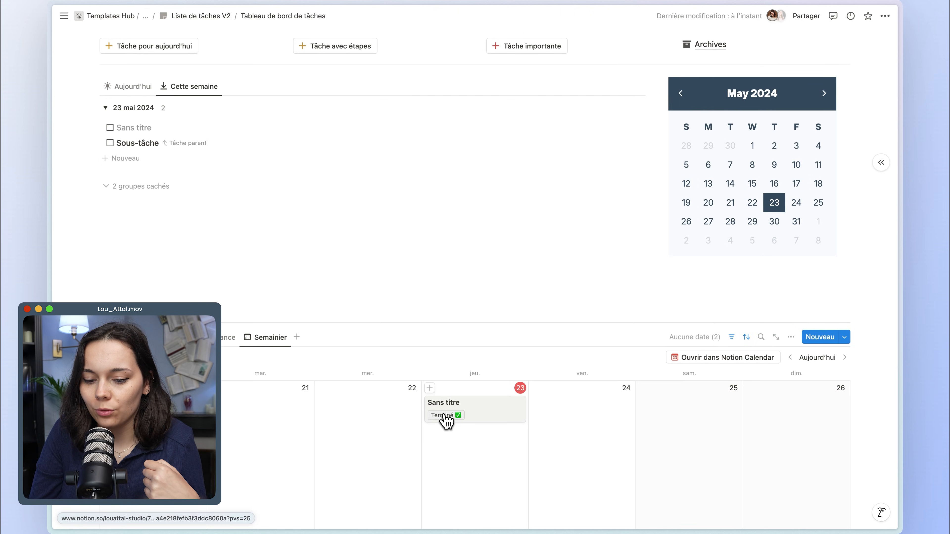
scroll(449, 427, up, 2)
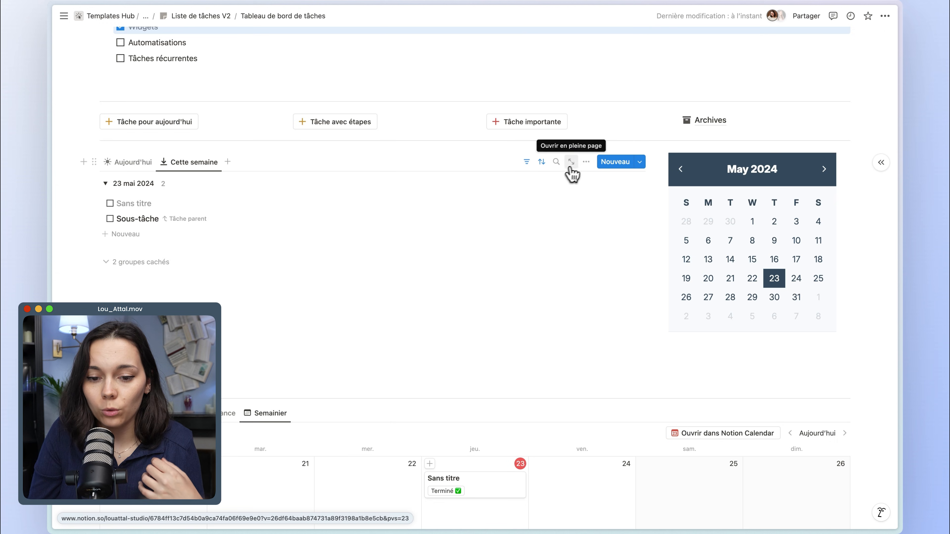
click(586, 163)
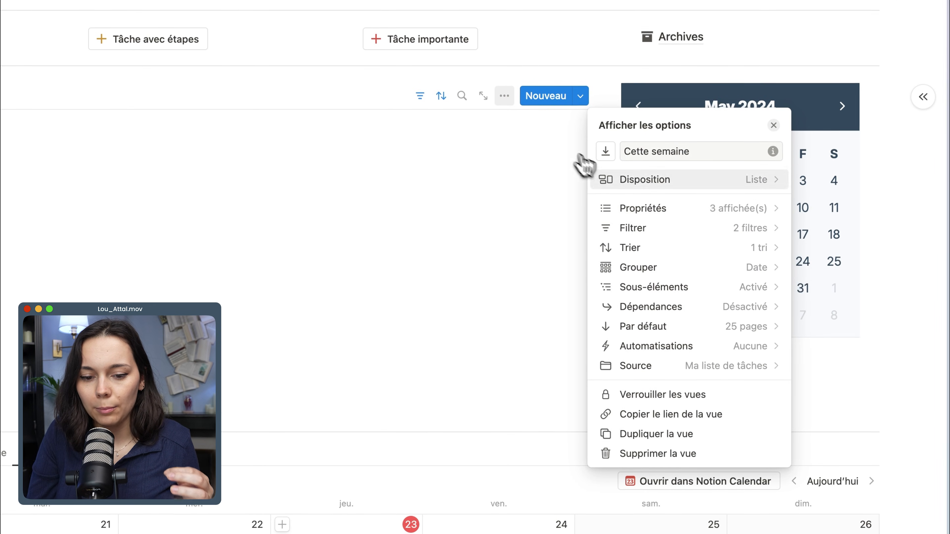
click(643, 347)
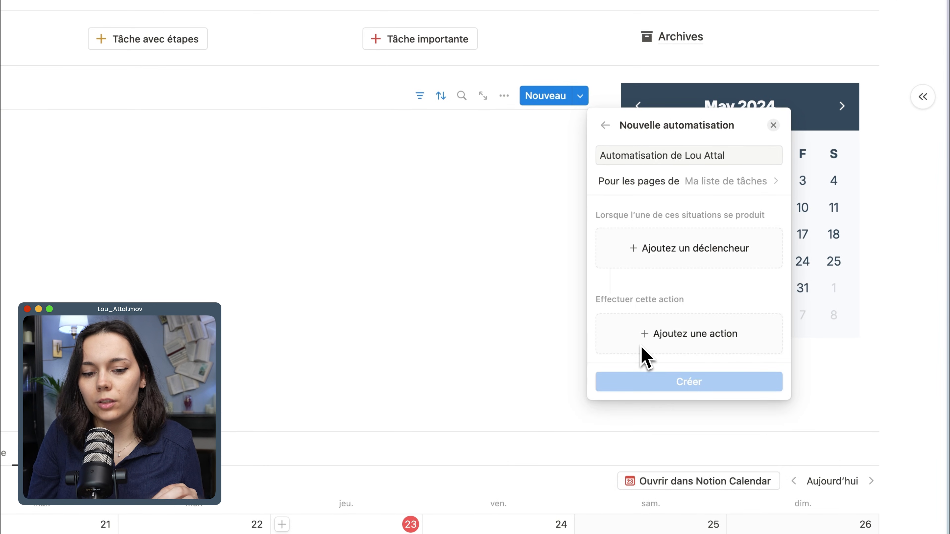
triple_click(632, 155)
text(Ajout de date de fin)
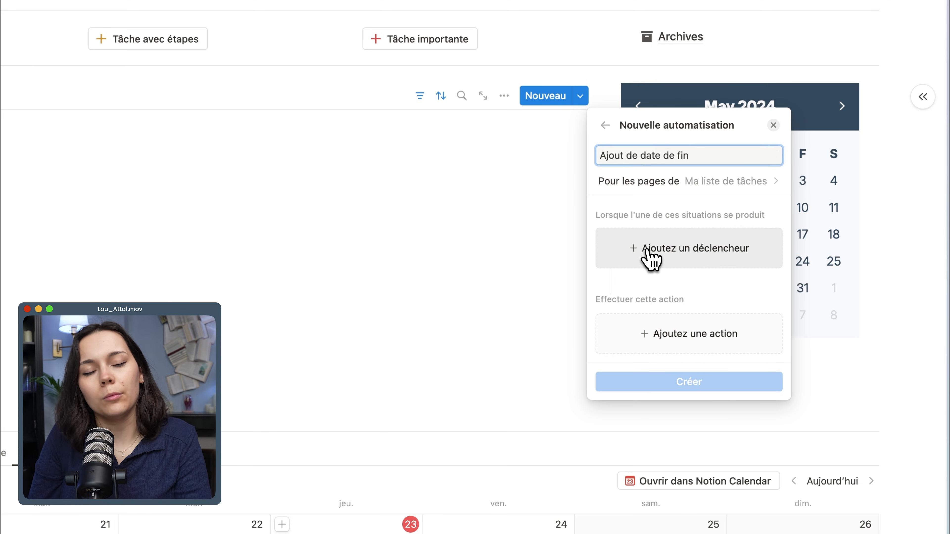
Add a trigger that runs the automation when the État property is set to Terminé only.
click(664, 260)
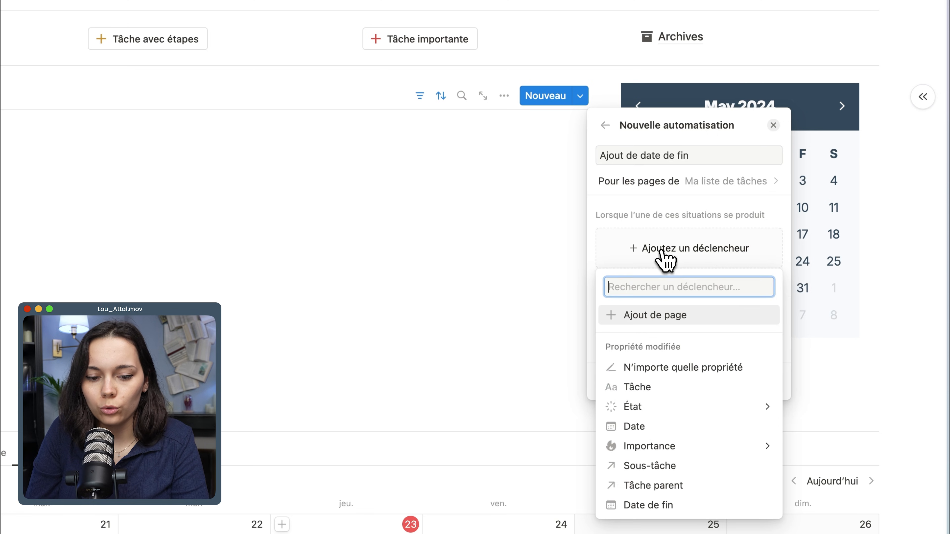
click(642, 412)
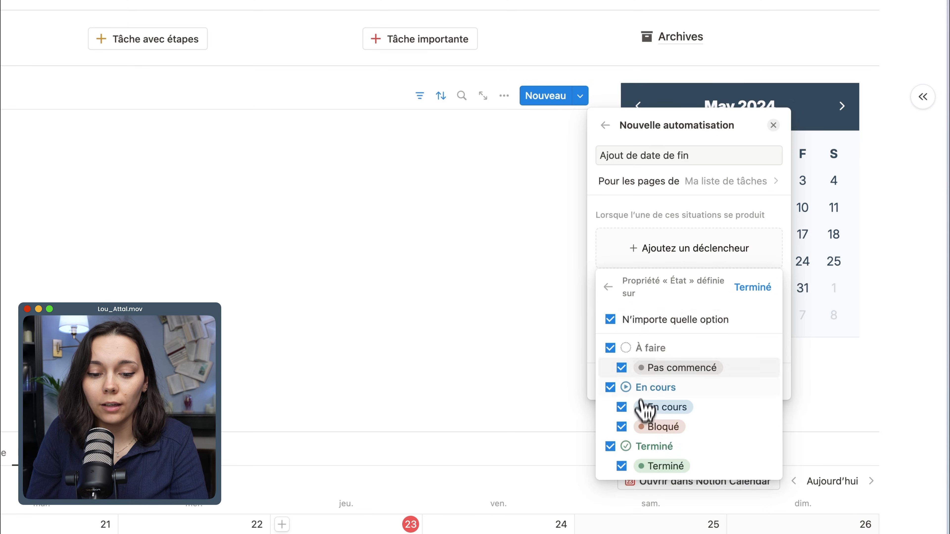
click(632, 322)
click(636, 468)
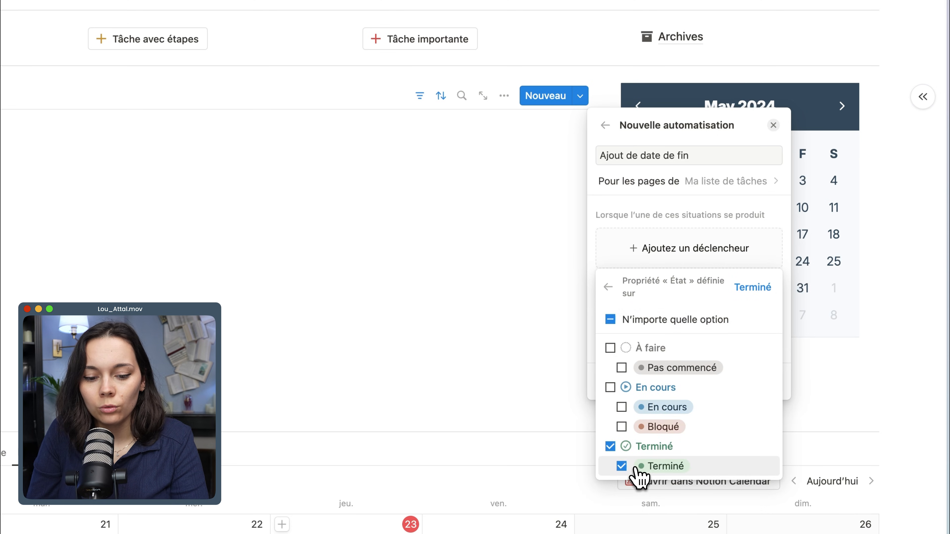
click(757, 289)
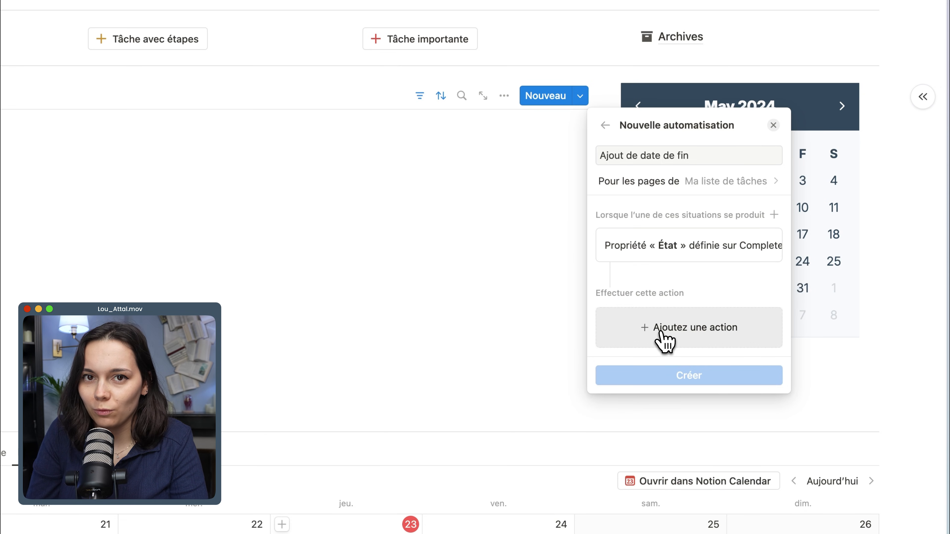
Add an action that sets Date de fin to Maintenant, and create the automation.
click(665, 338)
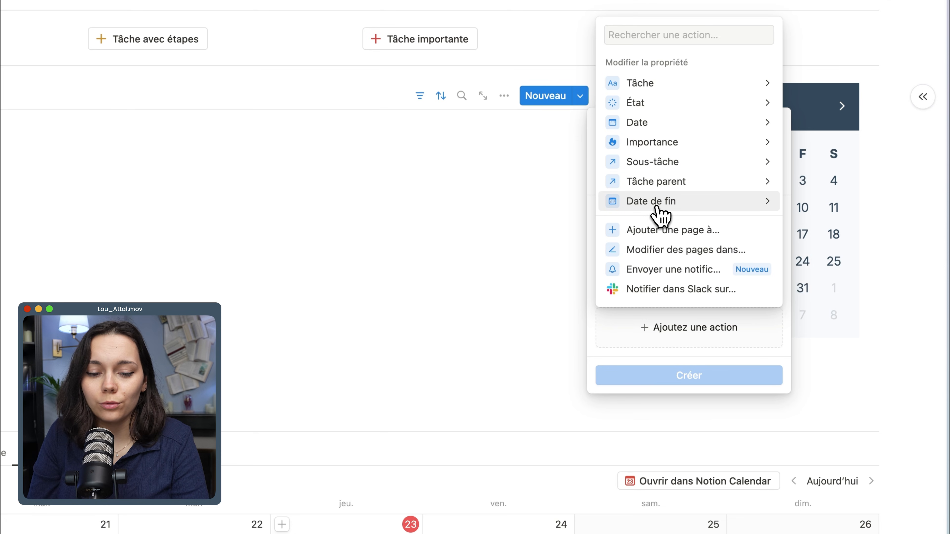
click(640, 203)
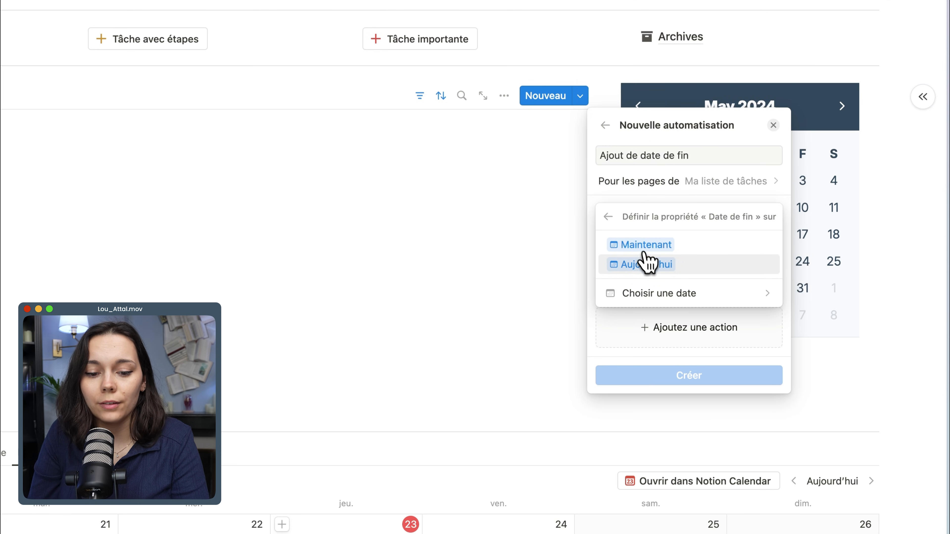
click(646, 249)
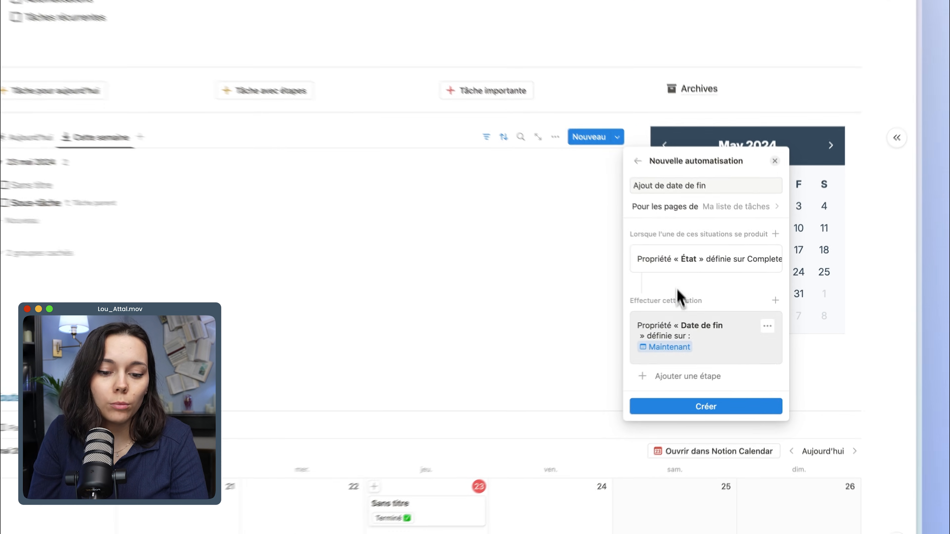
click(707, 396)
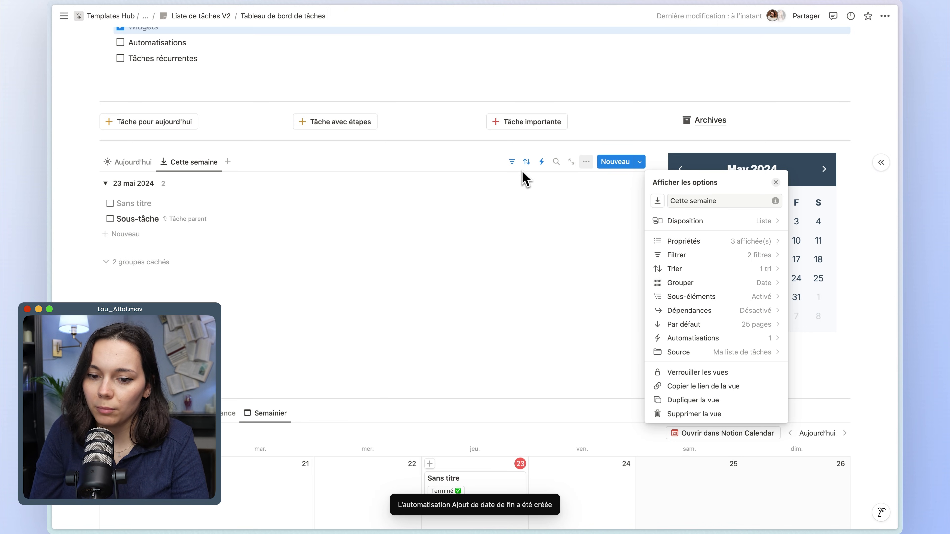
click(544, 170)
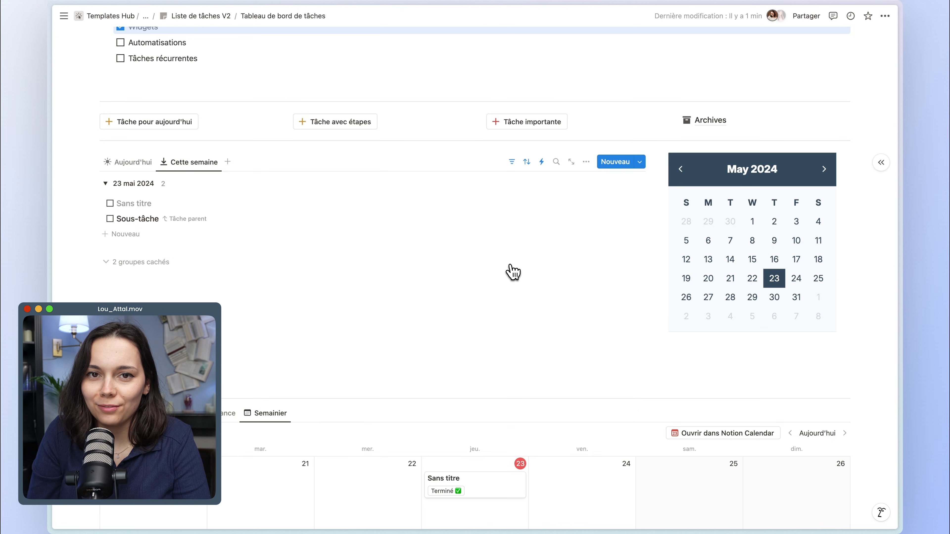
Create a new page template for Ma liste de tâches from the Cette semaine view and title it Tâche.
scroll(401, 248, up, 3)
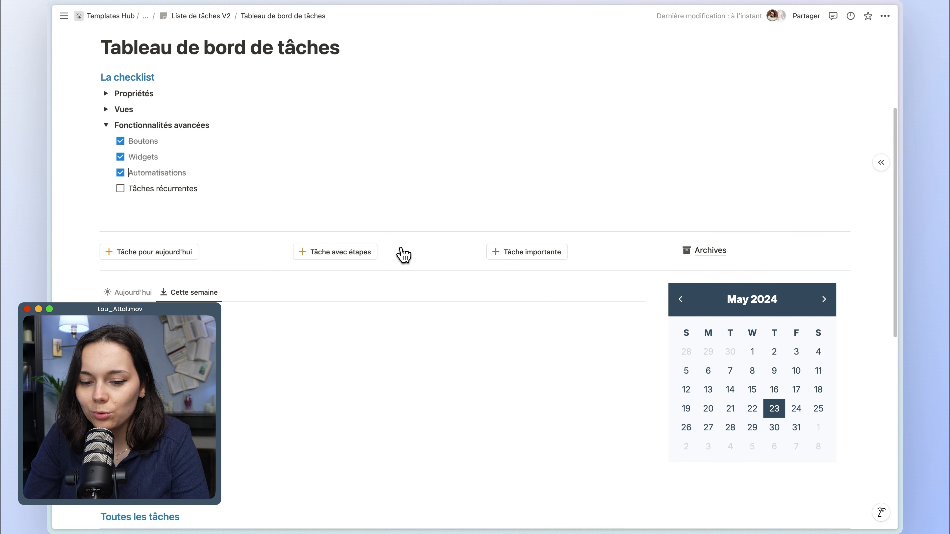
scroll(401, 249, down, 1)
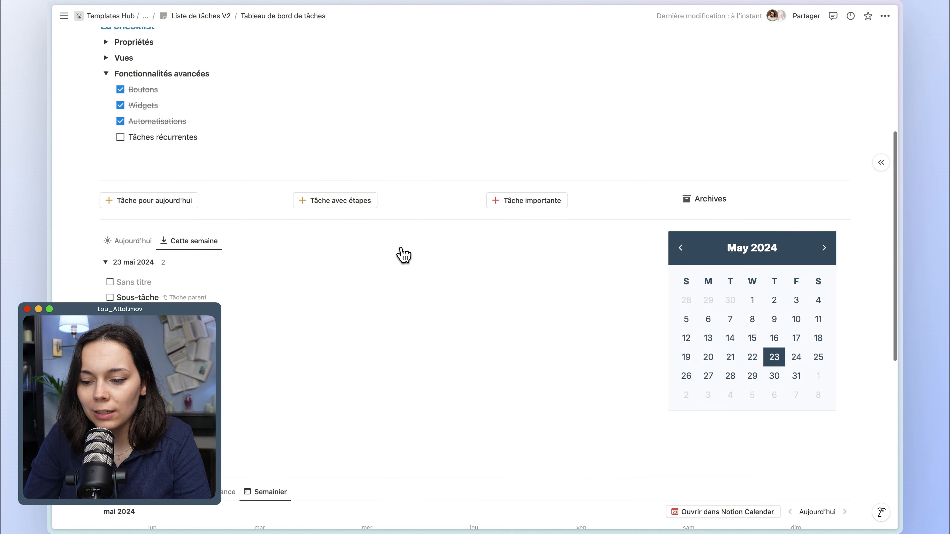
scroll(403, 254, down, 3)
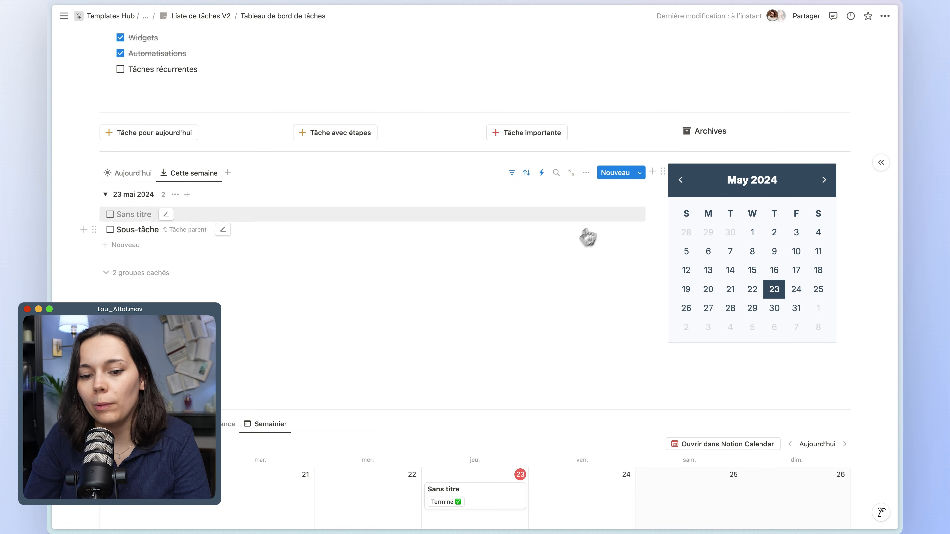
click(640, 174)
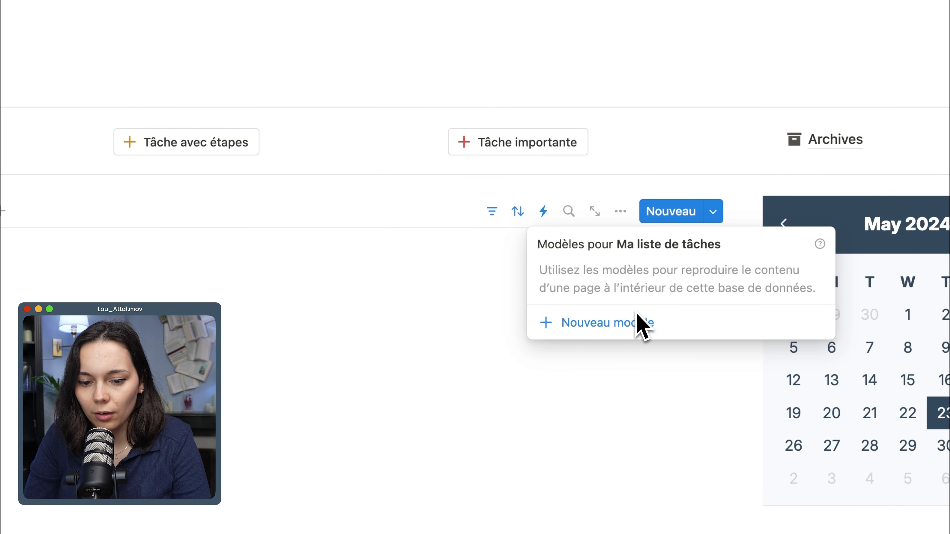
click(614, 321)
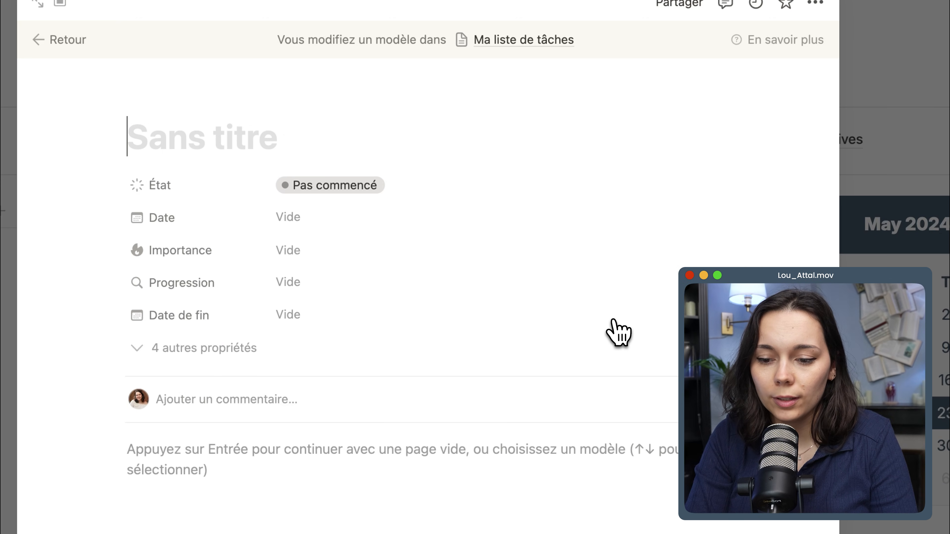
text(Tâche)
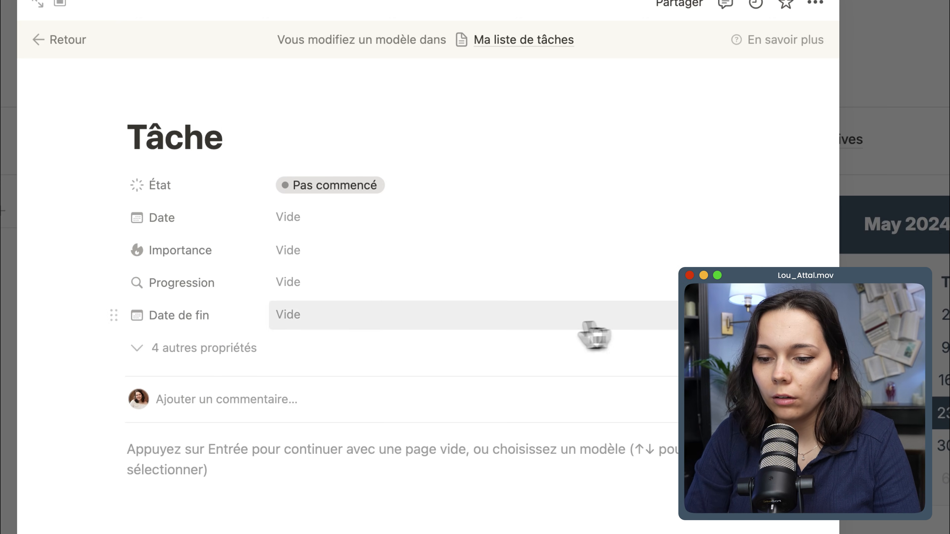
Give the Tâche template a circled check-mark icon, found by searching the icon set for check.
click(163, 98)
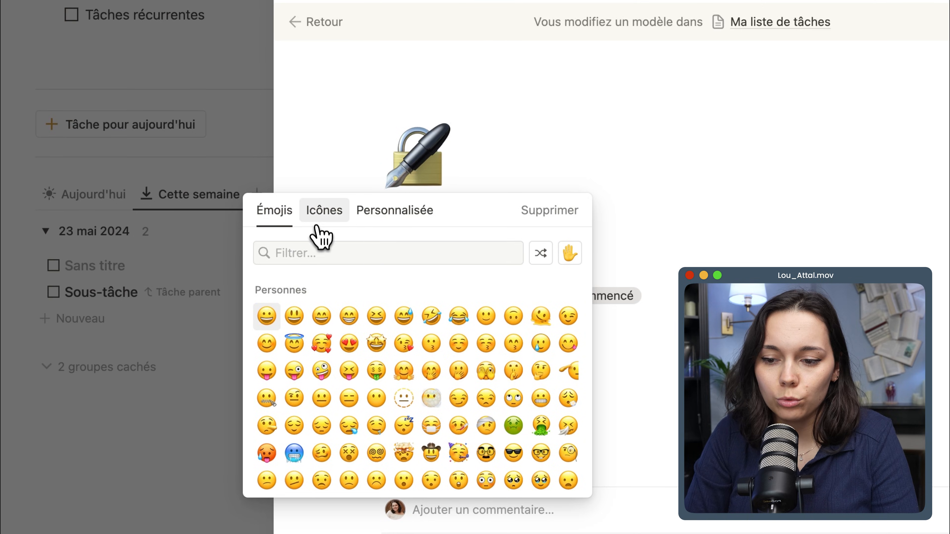
click(313, 217)
click(309, 252)
text(check)
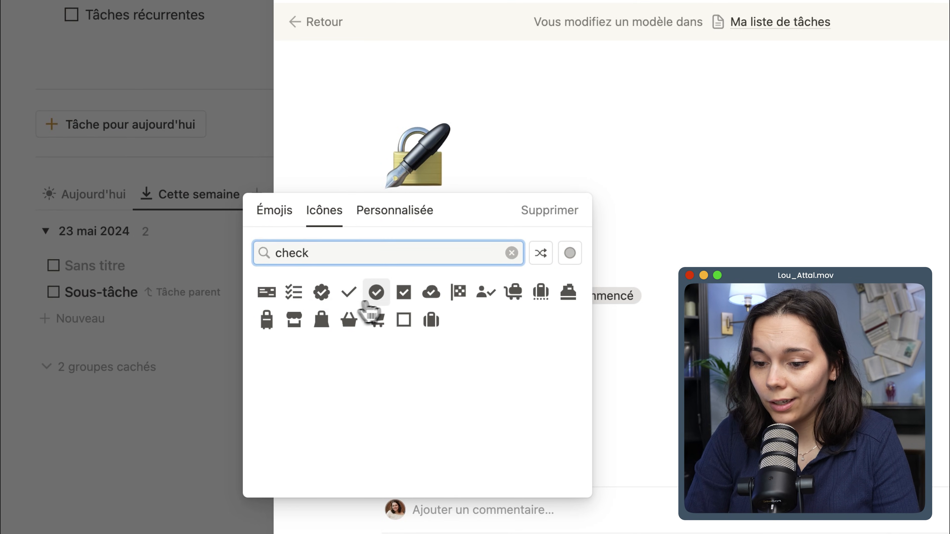
click(376, 293)
click(320, 320)
Insert an Encadré block in the template body with the text Description and an indented empty line beneath it.
scroll(436, 472, down, 2)
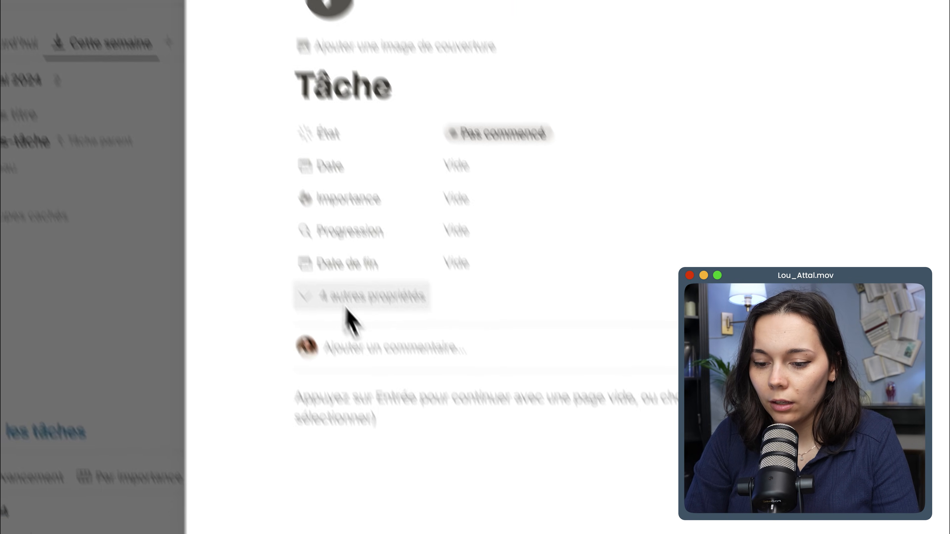
click(313, 260)
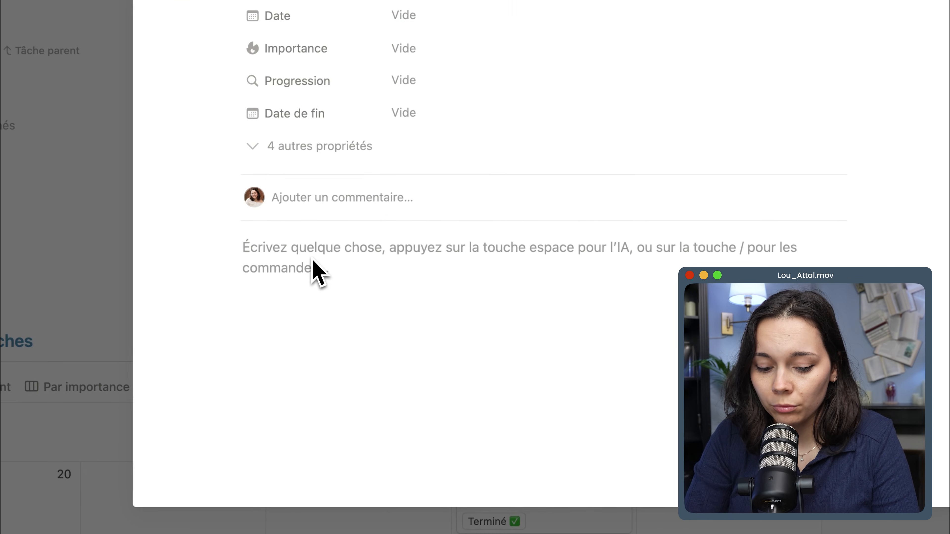
text(/cal)
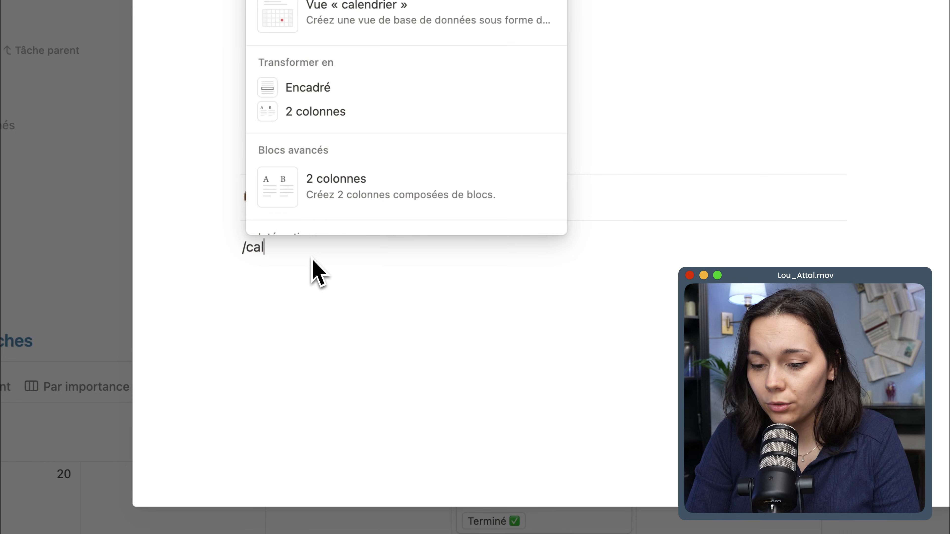
key(Return)
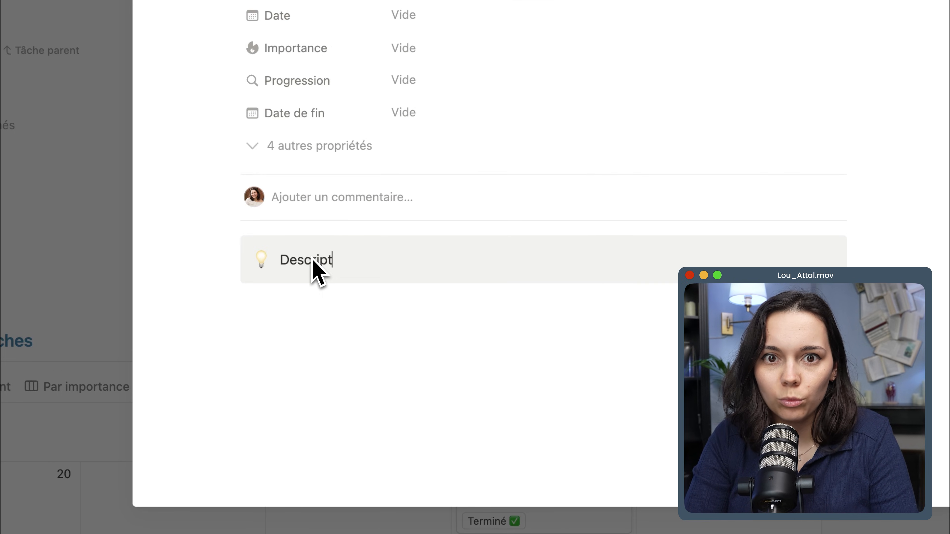
text(Description)
key(Return)
key(Tab)
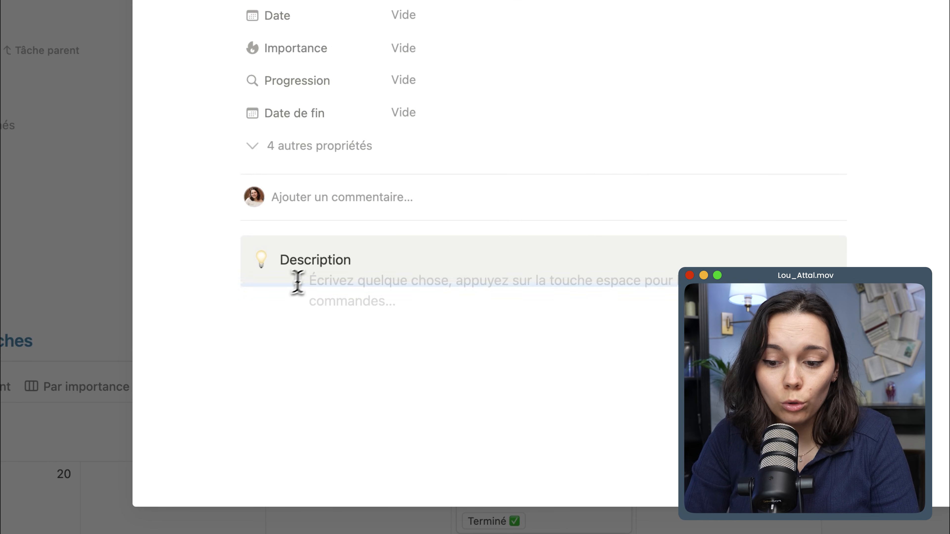
Make the word Description bold in the callout and close the Tâche template.
key(Escape)
double_click(311, 260)
key(super+b)
click(312, 339)
click(308, 375)
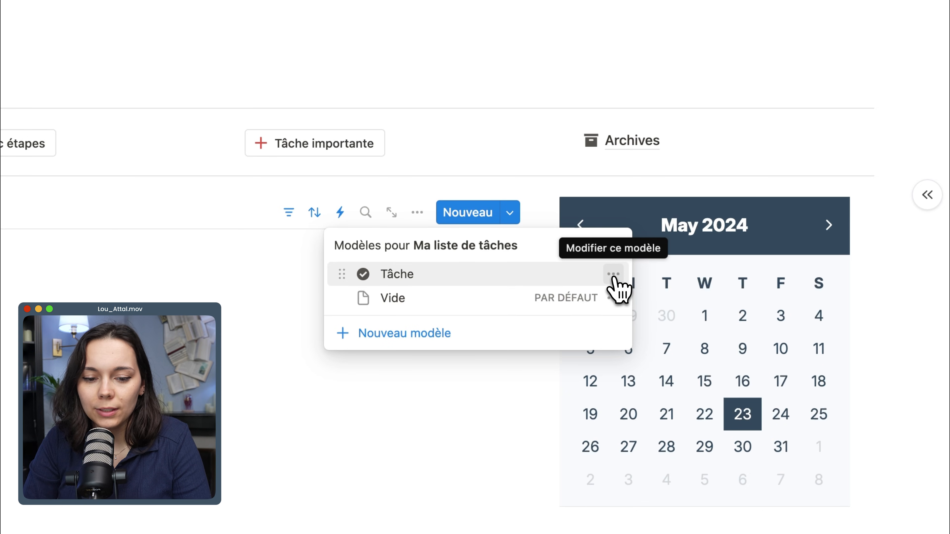
Make Tâche the default template for creating new pages.
click(614, 274)
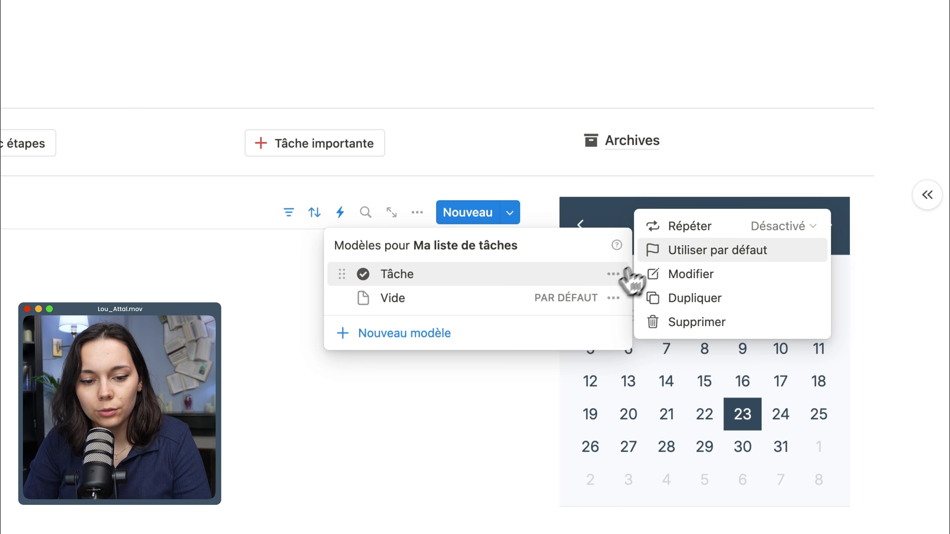
click(660, 250)
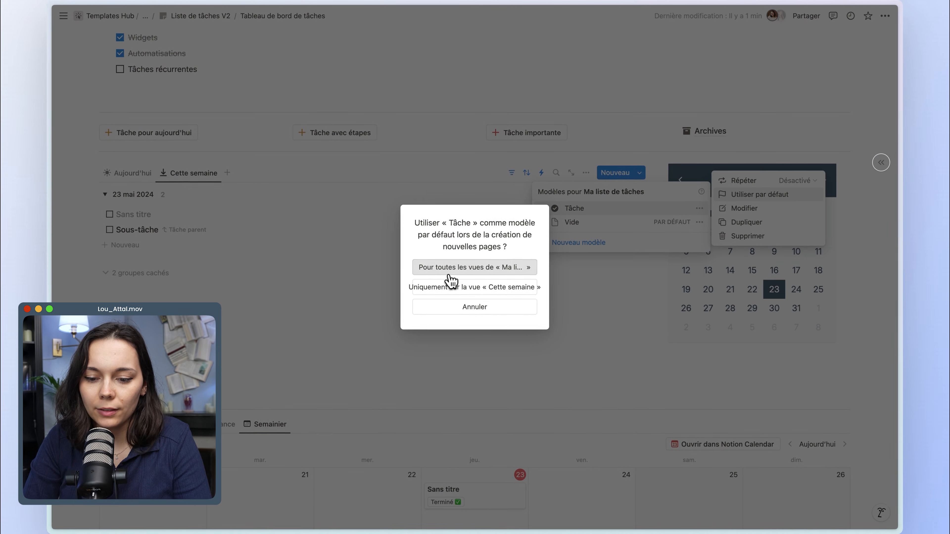
click(451, 286)
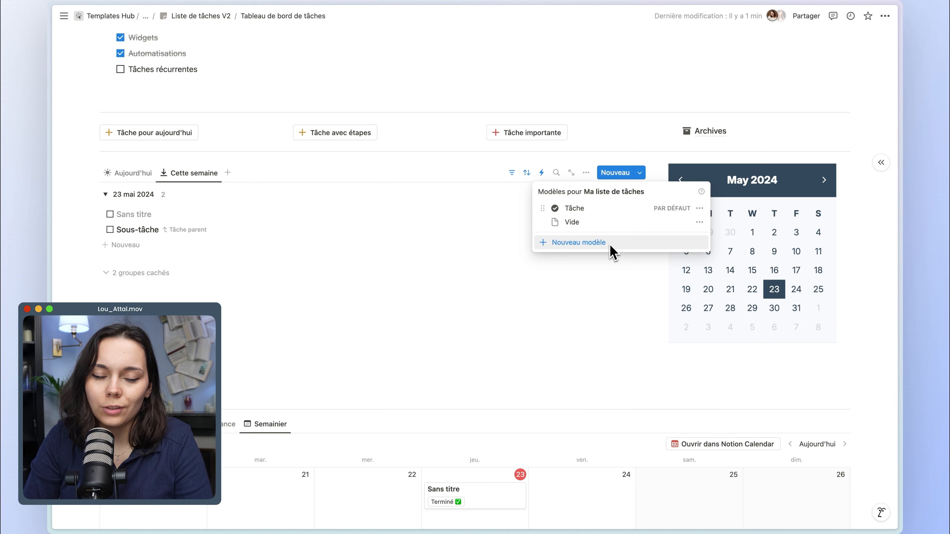
Create another template for Ma liste de tâches and title it Arroser les plantes.
click(589, 243)
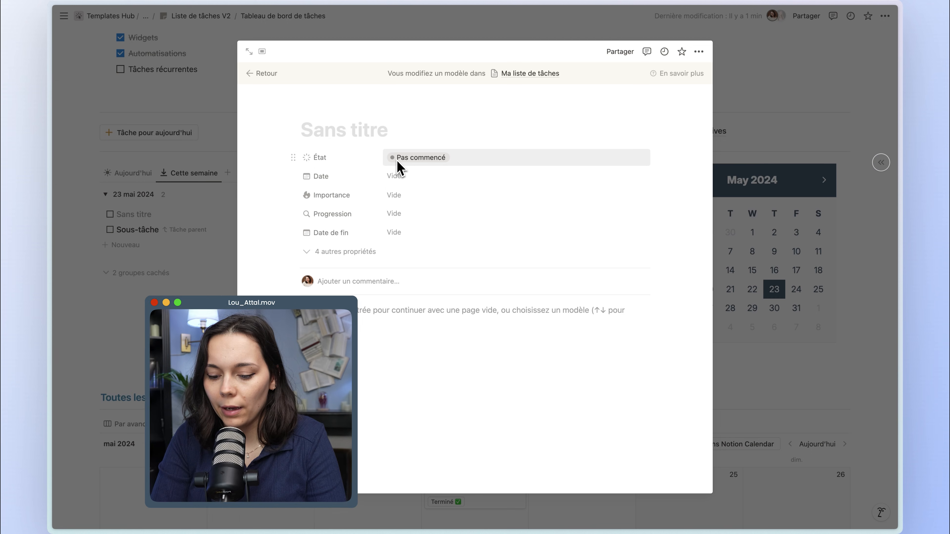
text(Arroser les plantes)
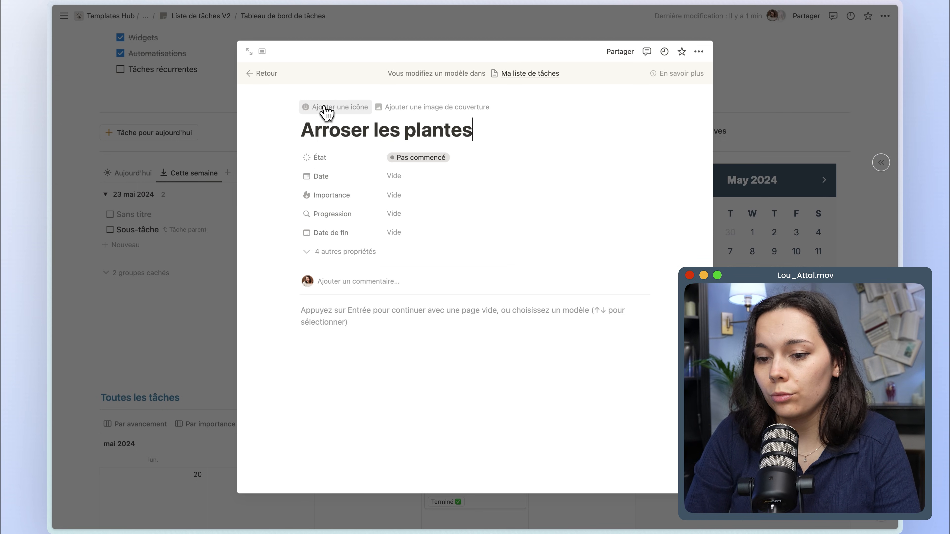
Give the Arroser les plantes template a green potted-plant icon, found by searching for plant, and close the template.
click(326, 111)
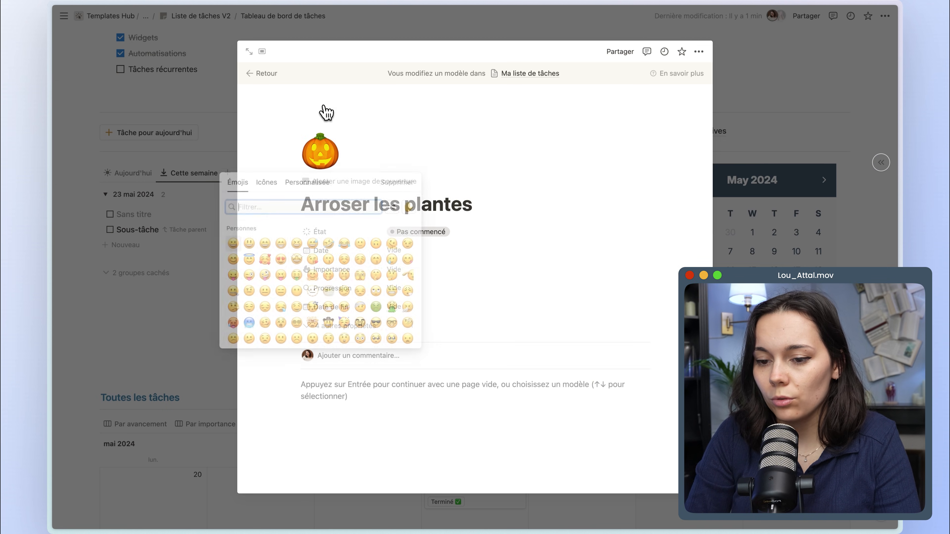
click(268, 183)
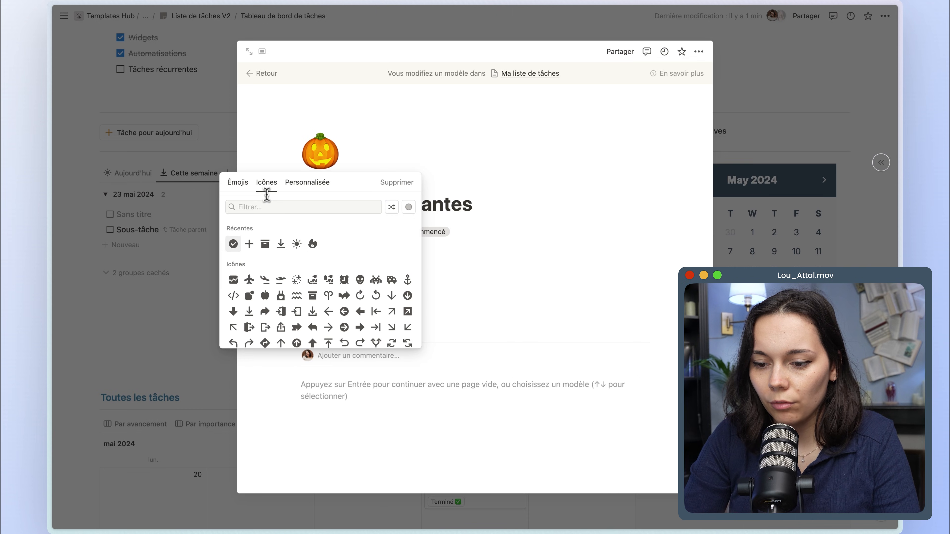
click(267, 207)
text(plant)
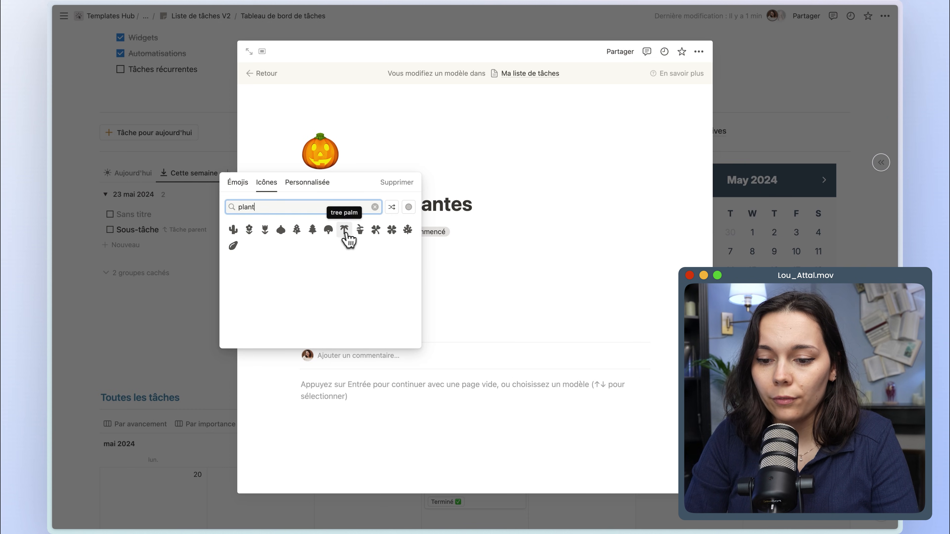
mouse_move(361, 237)
click(335, 265)
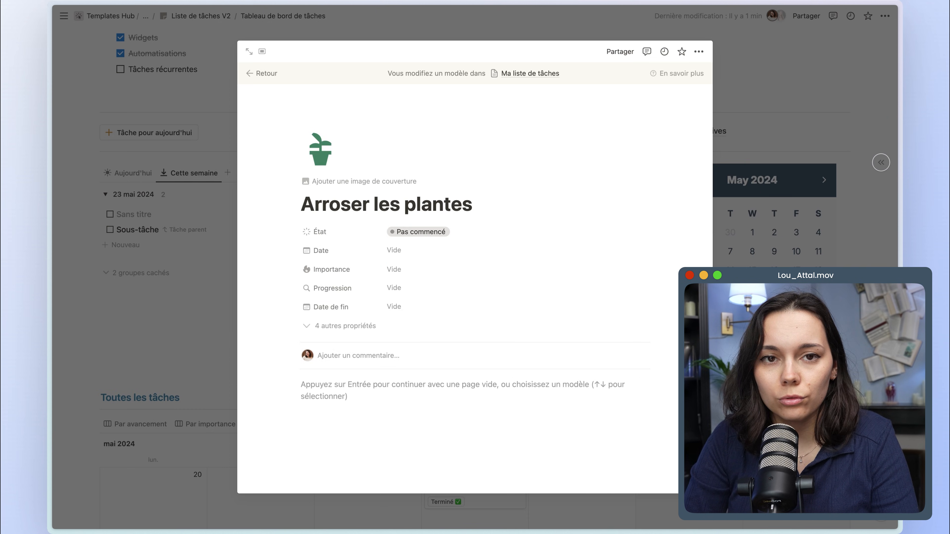
key(Escape)
Choose Toutes les semaines as the repeat frequency of the Arroser les plantes template.
click(642, 174)
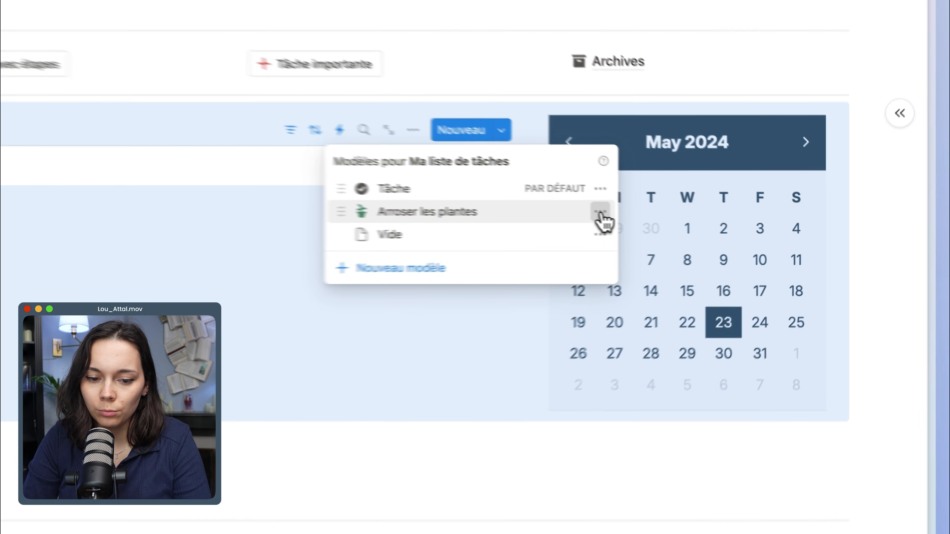
click(699, 222)
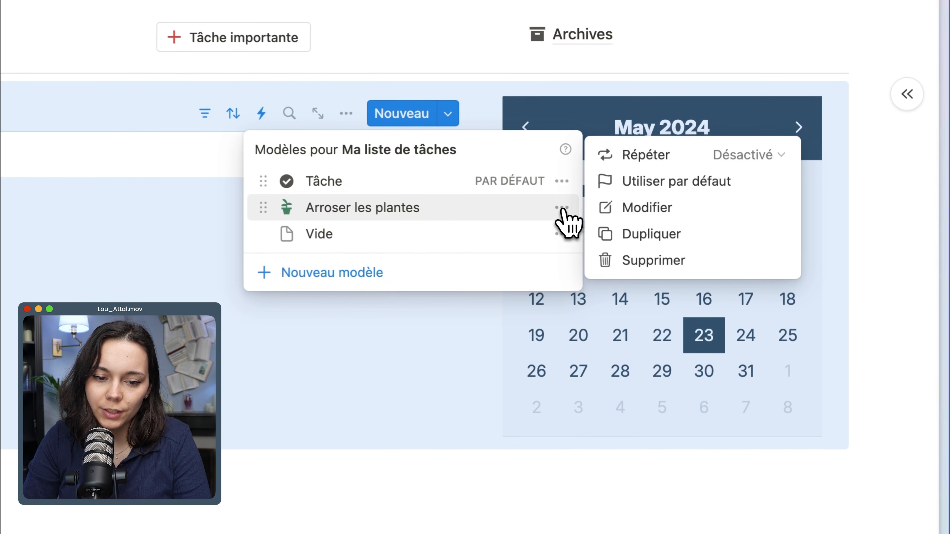
click(715, 154)
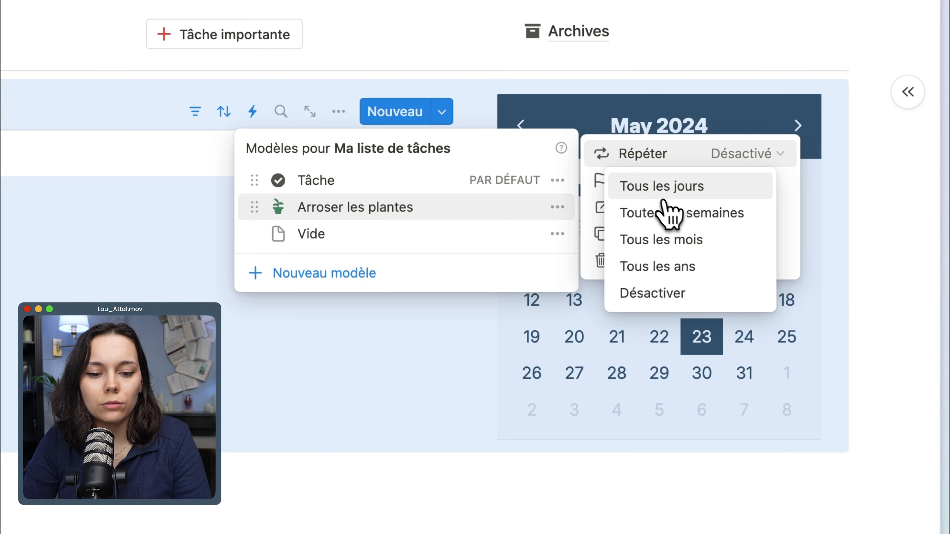
click(657, 216)
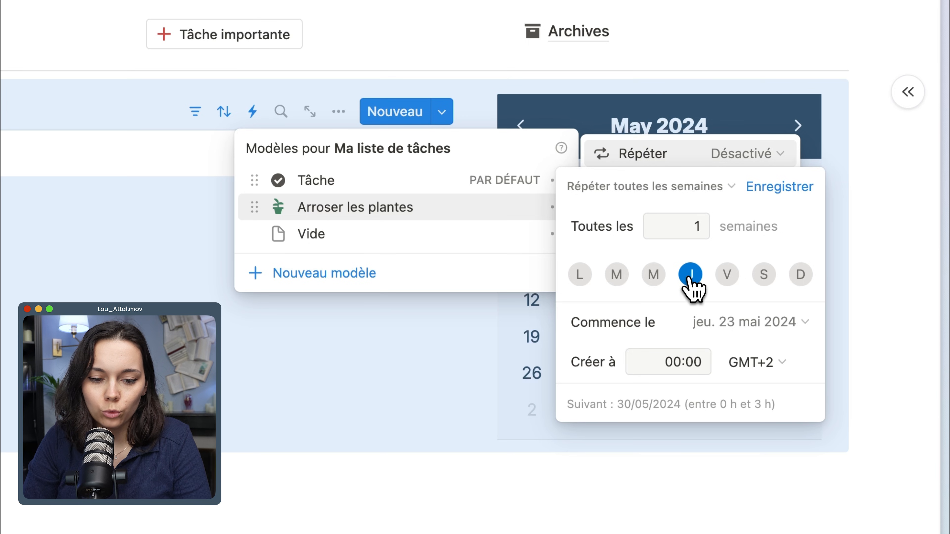
Schedule the repetition every 1 week on Sunday only, with creation at 00:00, and save it.
click(801, 275)
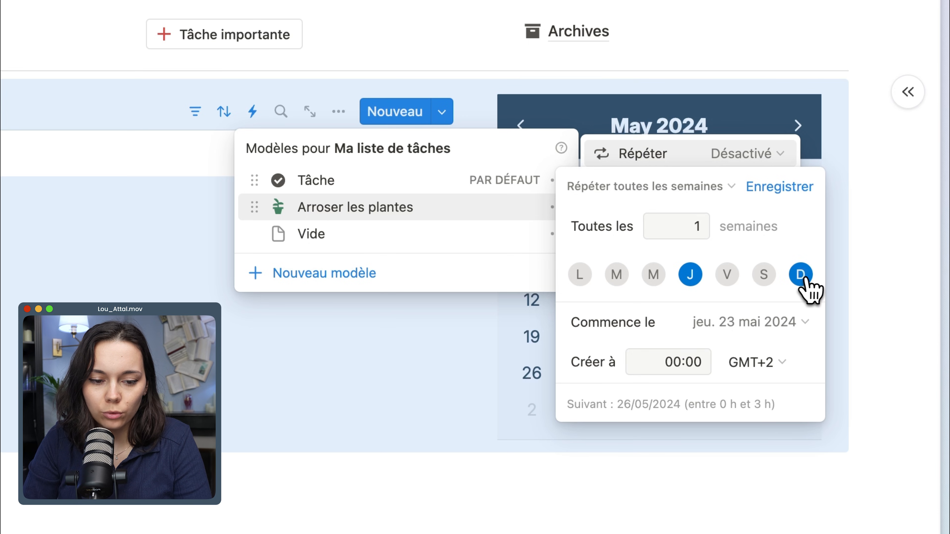
click(691, 279)
key(BackSpace)
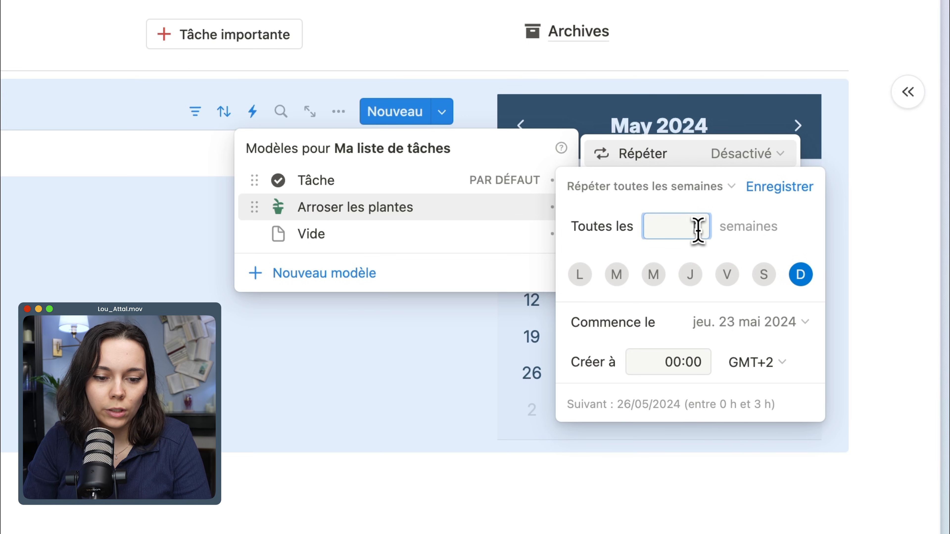
click(676, 365)
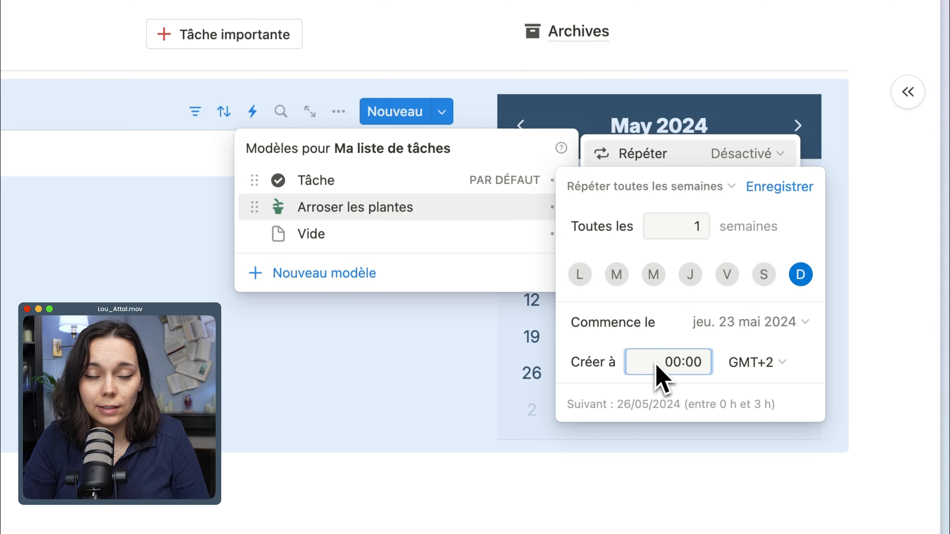
drag(657, 364, 669, 372)
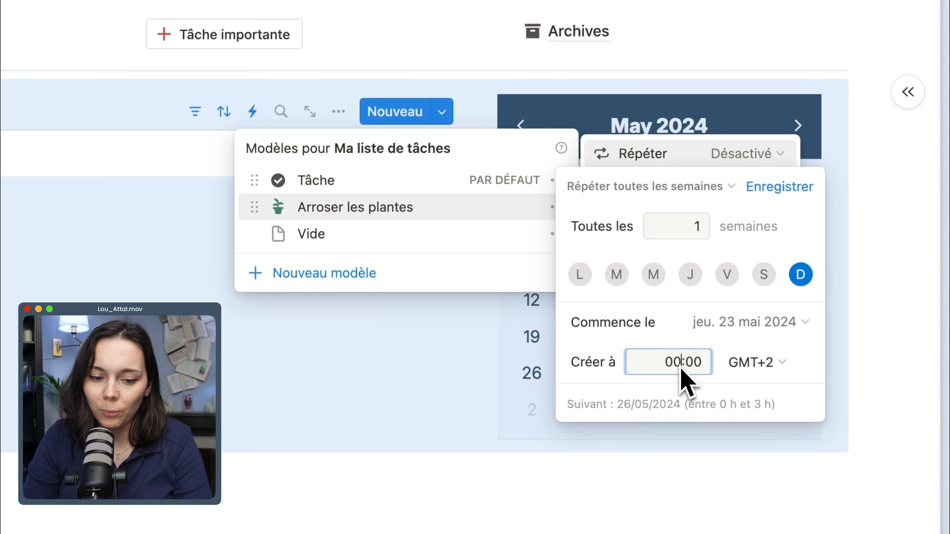
key(Return)
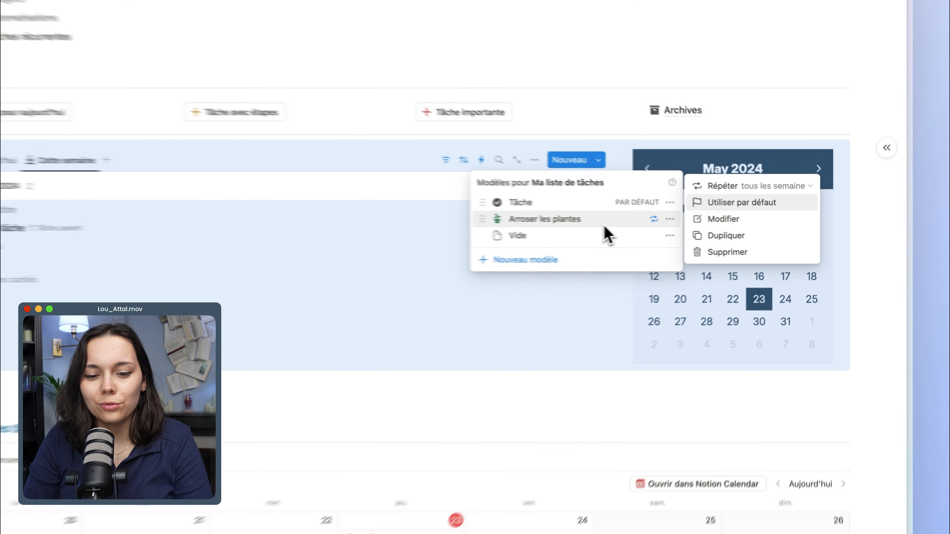
click(452, 216)
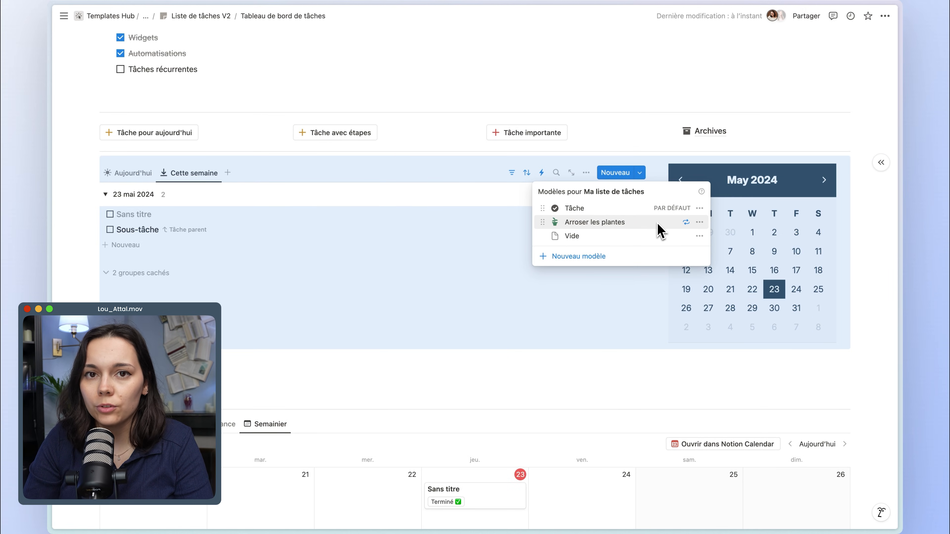
Show the following week in the Semainier calendar under Toutes les tâches.
click(579, 396)
scroll(589, 397, down, 6)
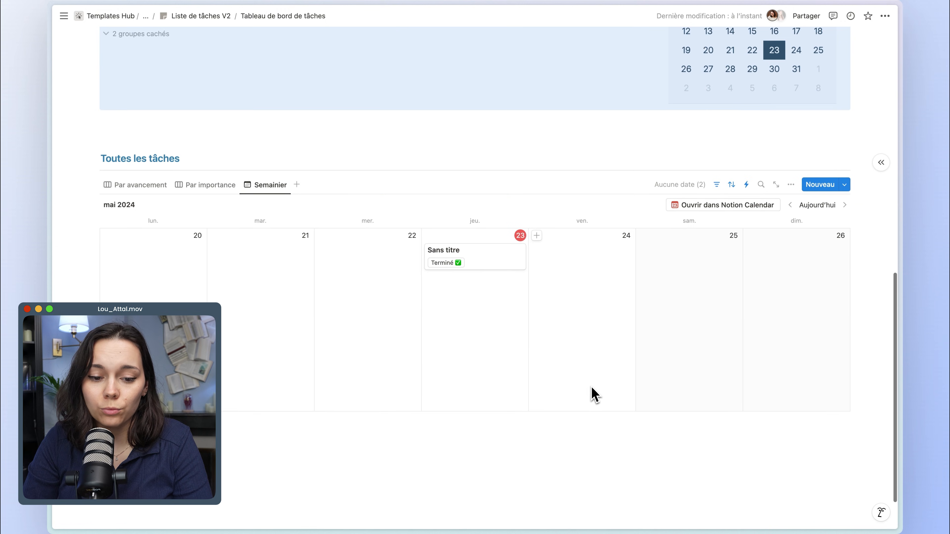
click(845, 205)
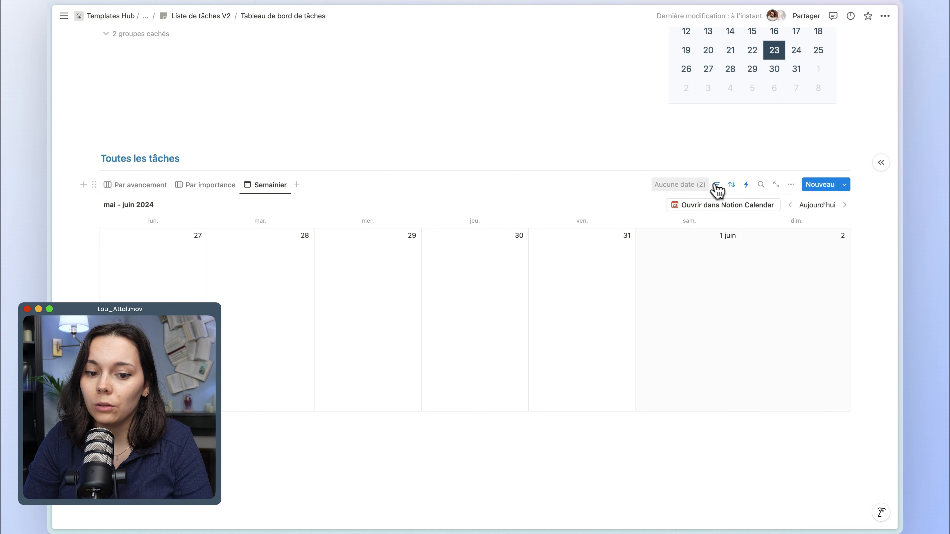
Reopen the repeat settings of the Arroser les plantes template from the Cette semaine view.
scroll(712, 187, up, 5)
click(642, 124)
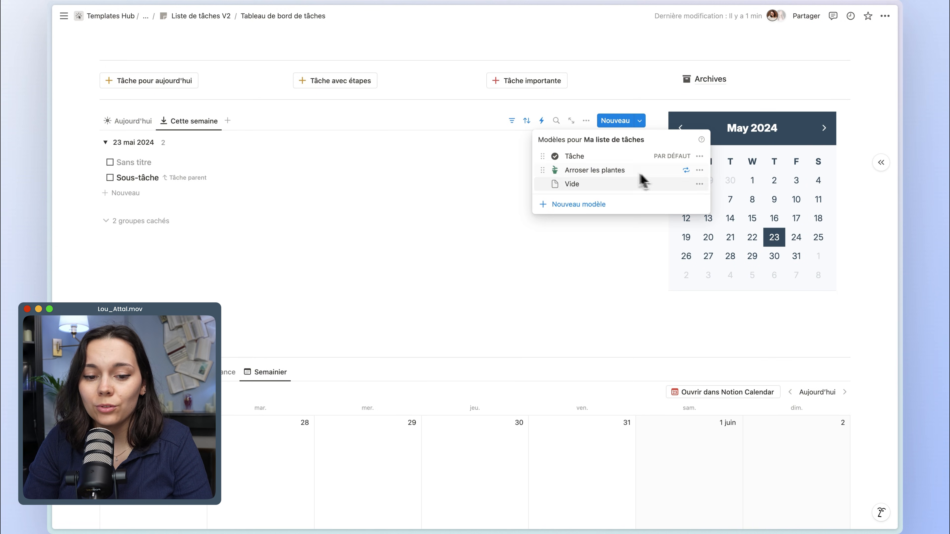
click(700, 171)
click(743, 142)
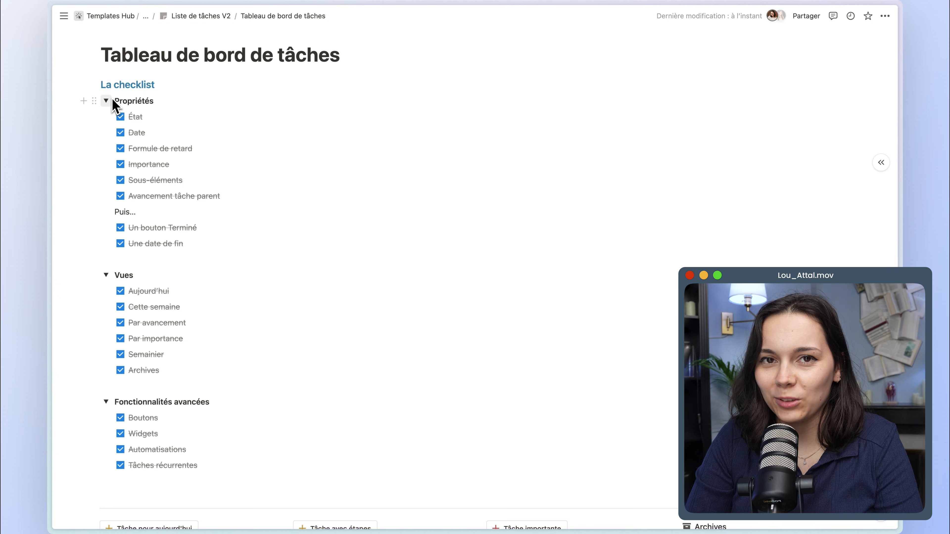
Review the dashboard's checklist and look through the Par importance, Par avancement and Aujourd'hui views.
drag(116, 102, 183, 333)
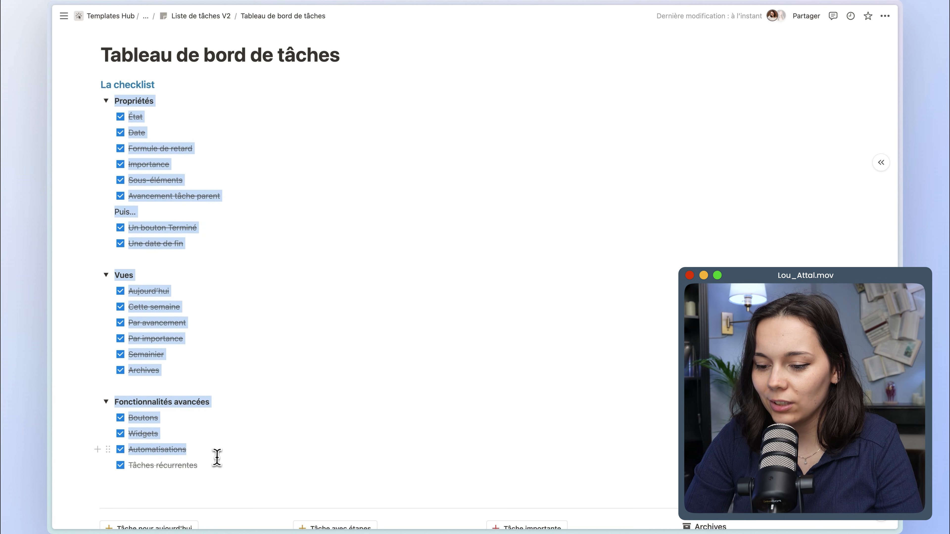
drag(217, 457, 214, 467)
scroll(215, 467, down, 10)
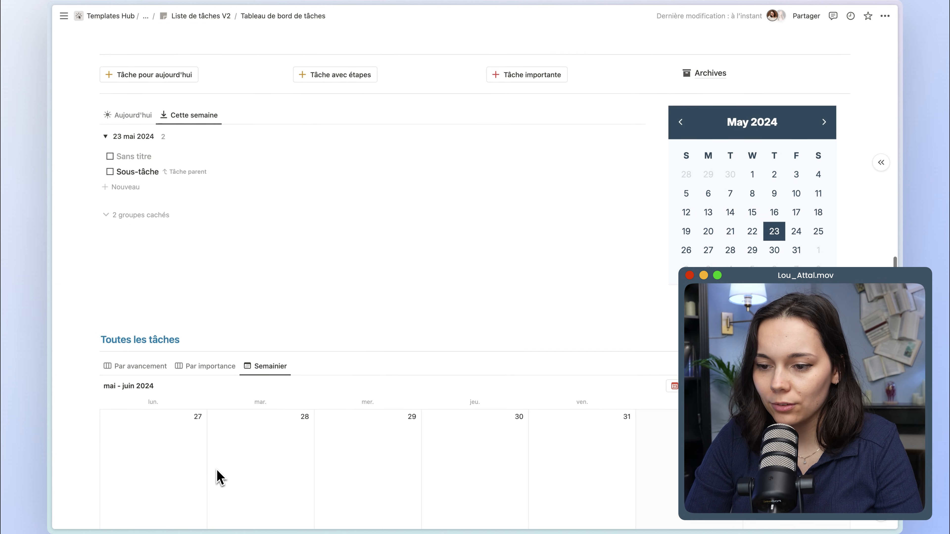
scroll(220, 478, down, 2)
click(190, 326)
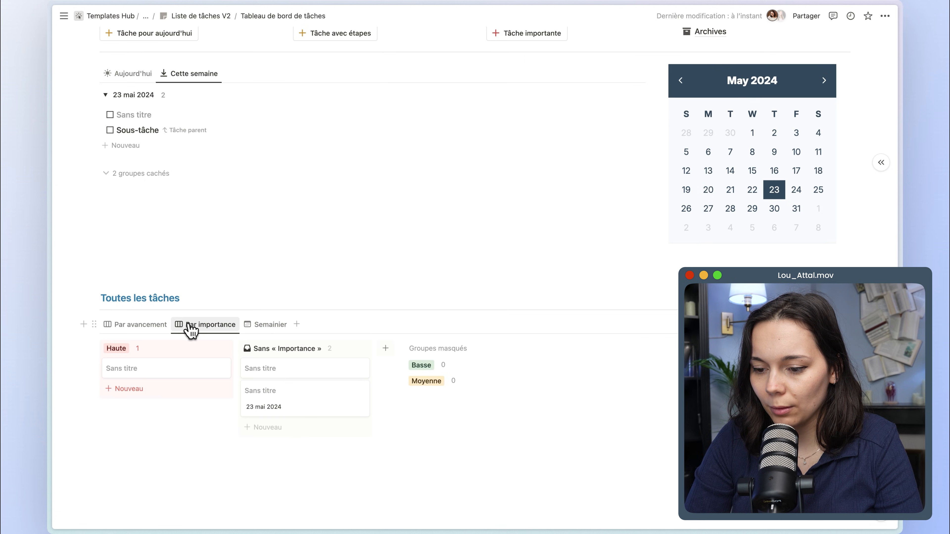
click(154, 326)
click(128, 73)
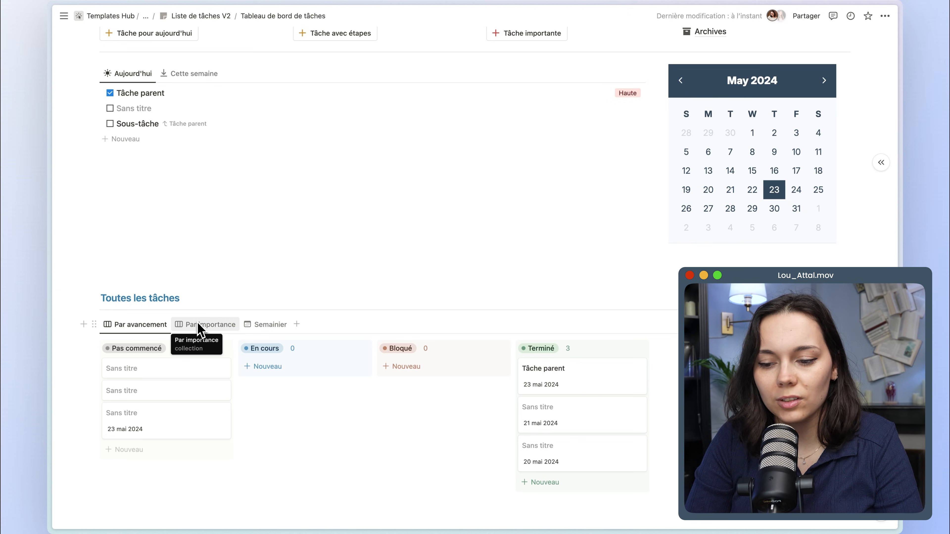
scroll(368, 253, up, 1)
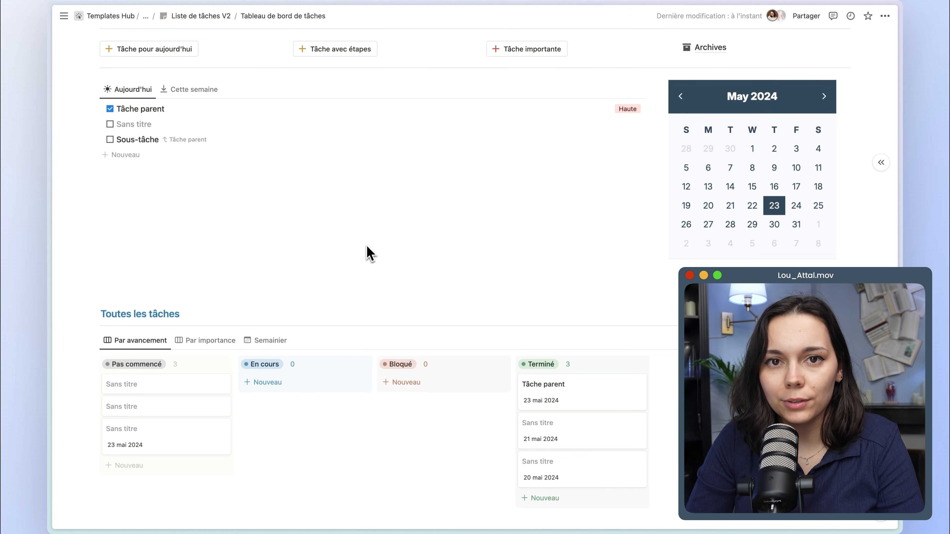